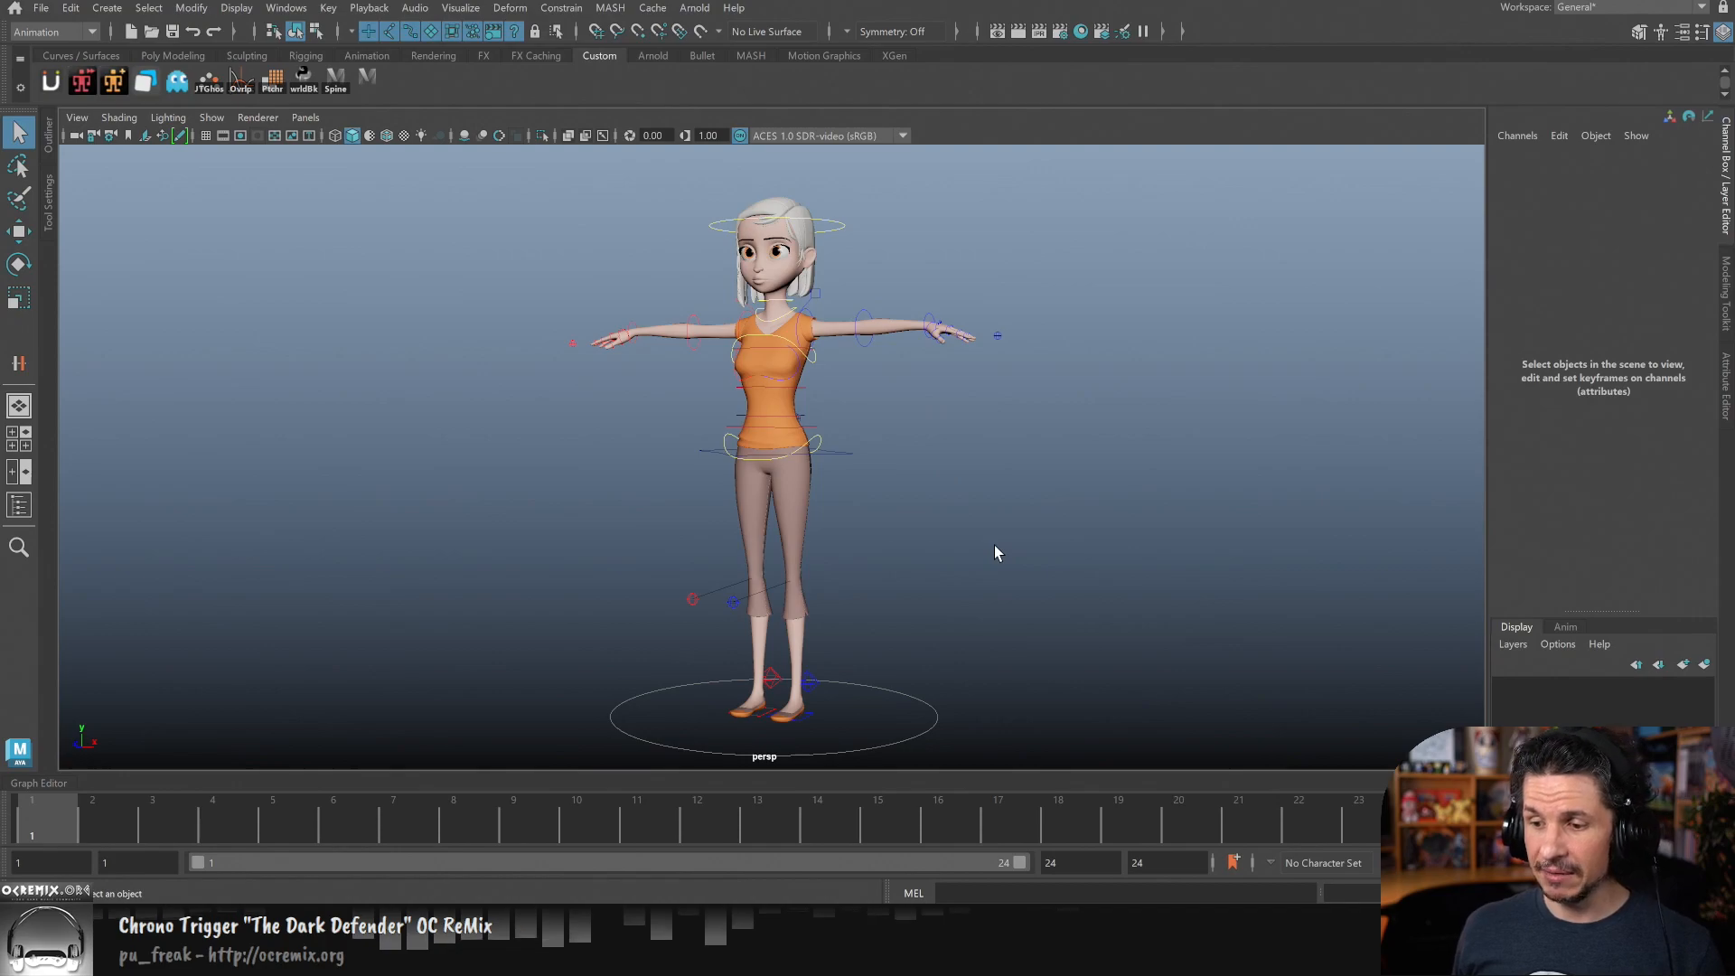
# - Set Body Resolution to High on the character's root control
pyautogui.keyDown('alt'); pyautogui.moveTo(997, 509); pyautogui.dragTo(918, 563, button='middle'); pyautogui.keyUp('alt')
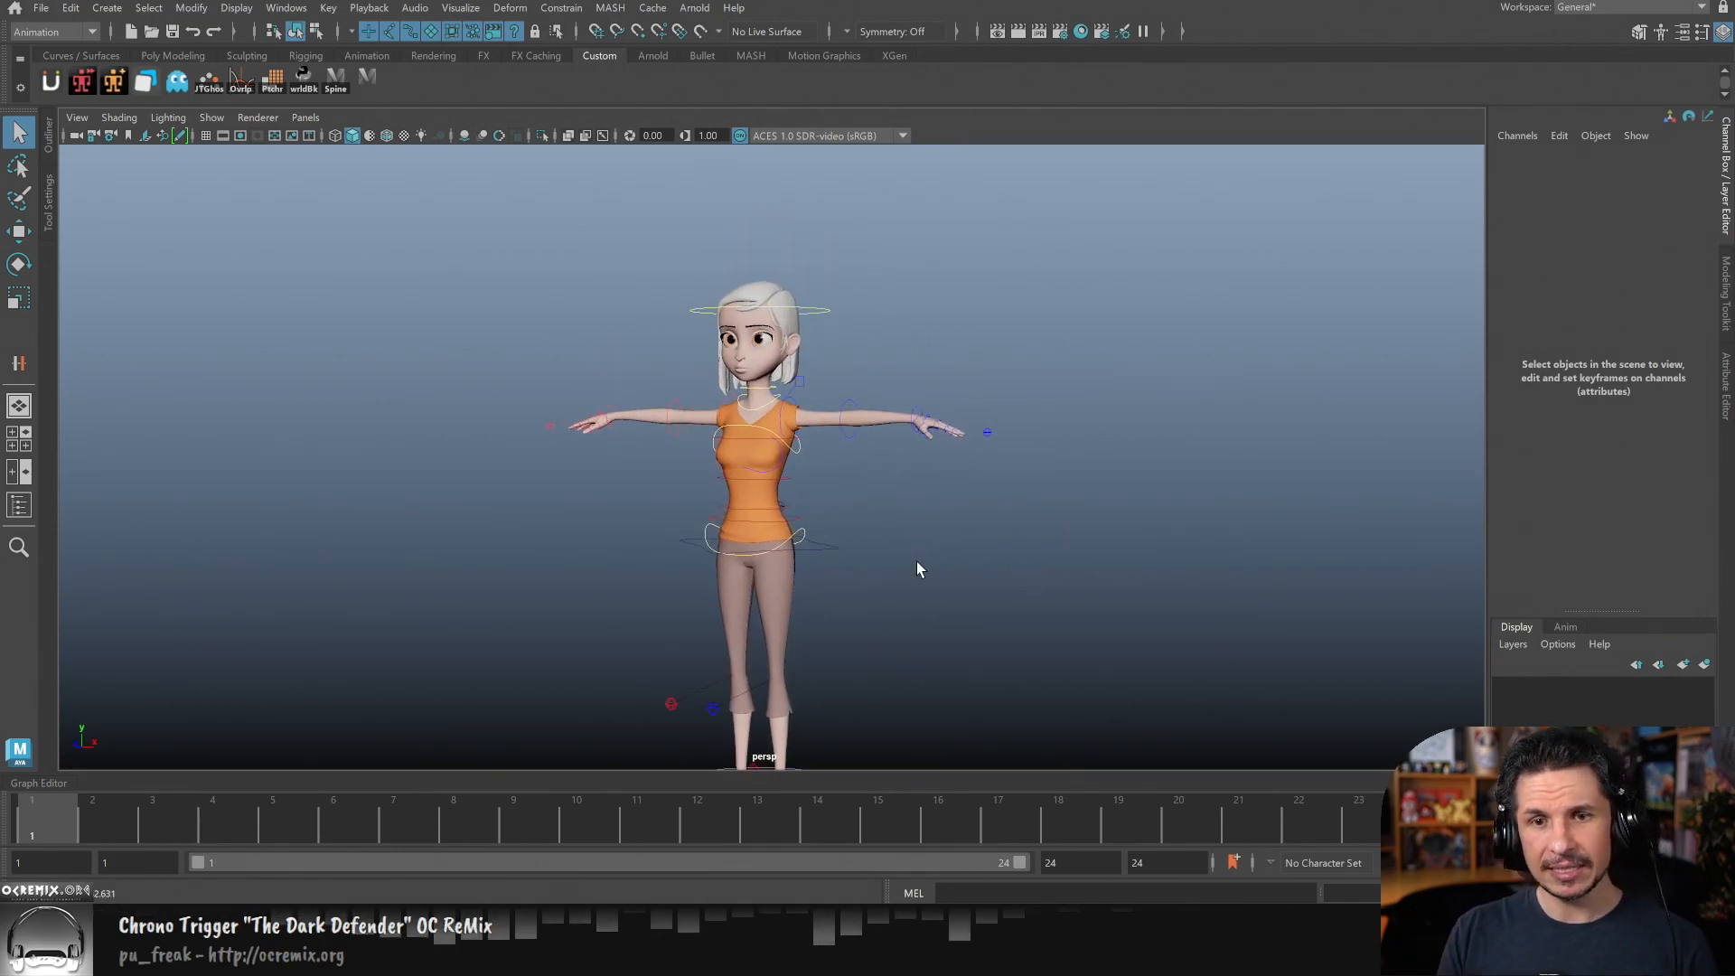
pyautogui.keyDown('alt'); pyautogui.moveTo(837, 463); pyautogui.dragTo(931, 542, button='middle'); pyautogui.keyUp('alt')
pyautogui.keyDown('alt'); pyautogui.moveTo(931, 542); pyautogui.dragTo(1089, 570, button='right'); pyautogui.keyUp('alt')
pyautogui.keyDown('alt'); pyautogui.moveTo(1089, 570); pyautogui.dragTo(975, 572, button='middle'); pyautogui.keyUp('alt')
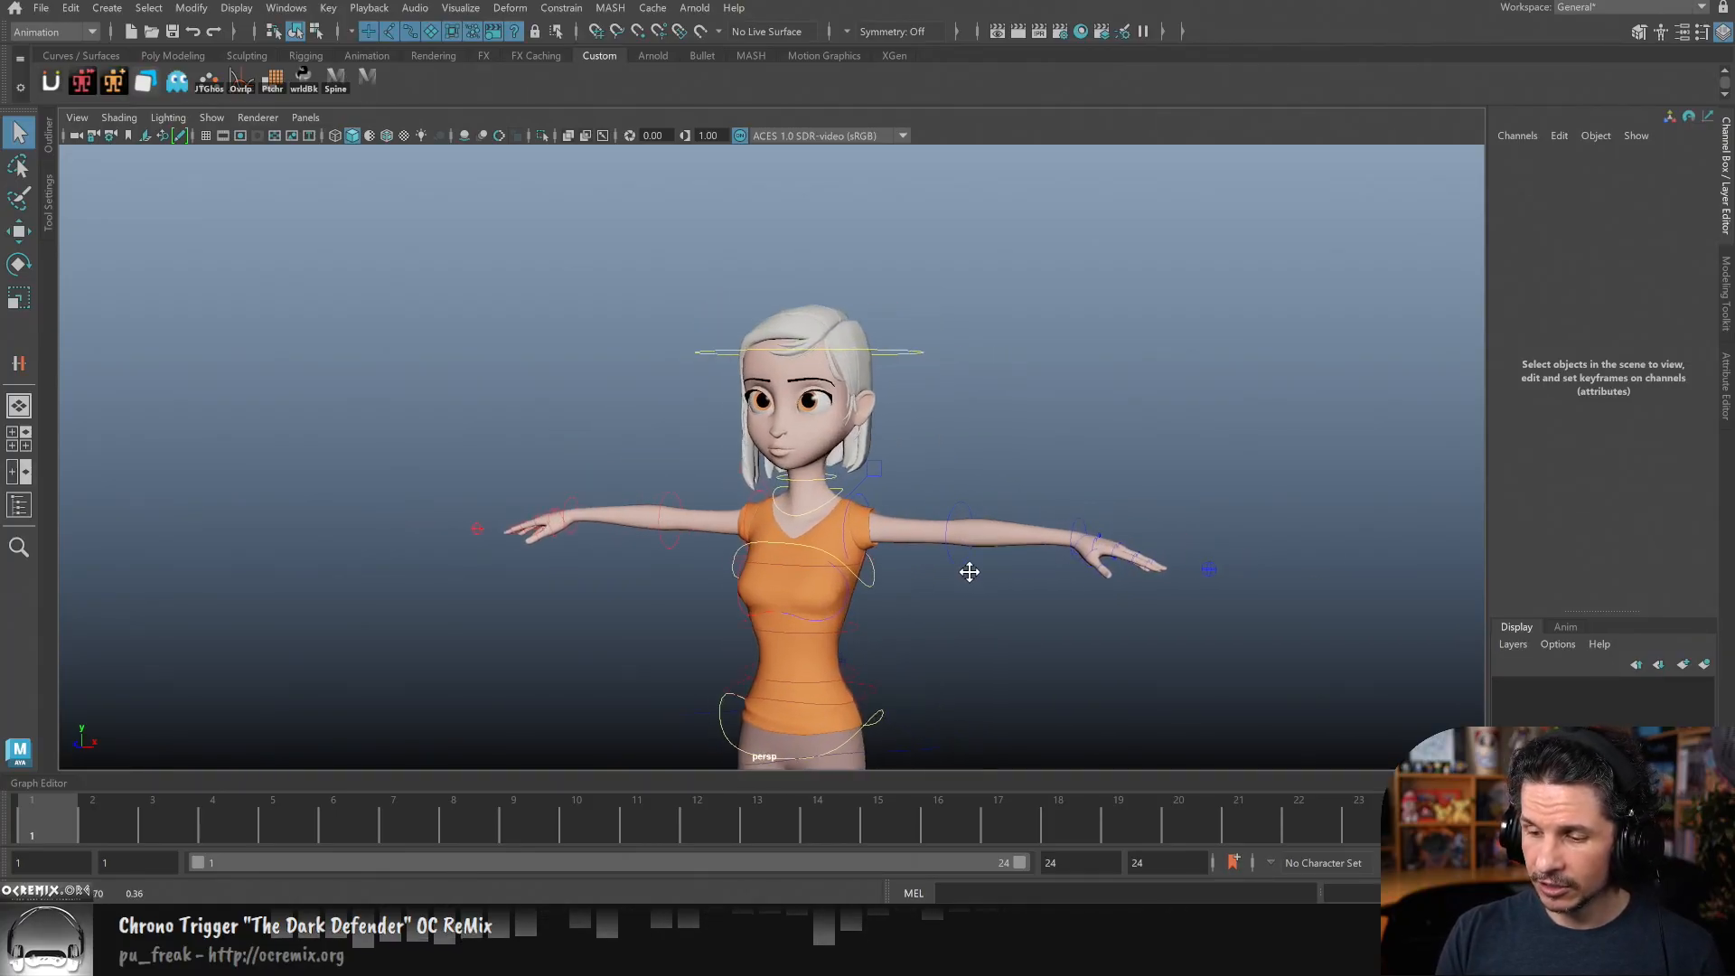
pyautogui.keyDown('alt'); pyautogui.moveTo(974, 572); pyautogui.dragTo(1452, 628, button='right'); pyautogui.keyUp('alt')
pyautogui.keyDown('alt'); pyautogui.moveTo(1038, 594); pyautogui.dragTo(1135, 334, button='middle'); pyautogui.keyUp('alt')
pyautogui.keyDown('alt'); pyautogui.moveTo(1136, 334); pyautogui.dragTo(802, 485, button='right'); pyautogui.keyUp('alt')
pyautogui.keyDown('alt'); pyautogui.moveTo(1030, 497); pyautogui.dragTo(958, 707); pyautogui.keyUp('alt')
pyautogui.click(958, 707)
pyautogui.click(1664, 329)
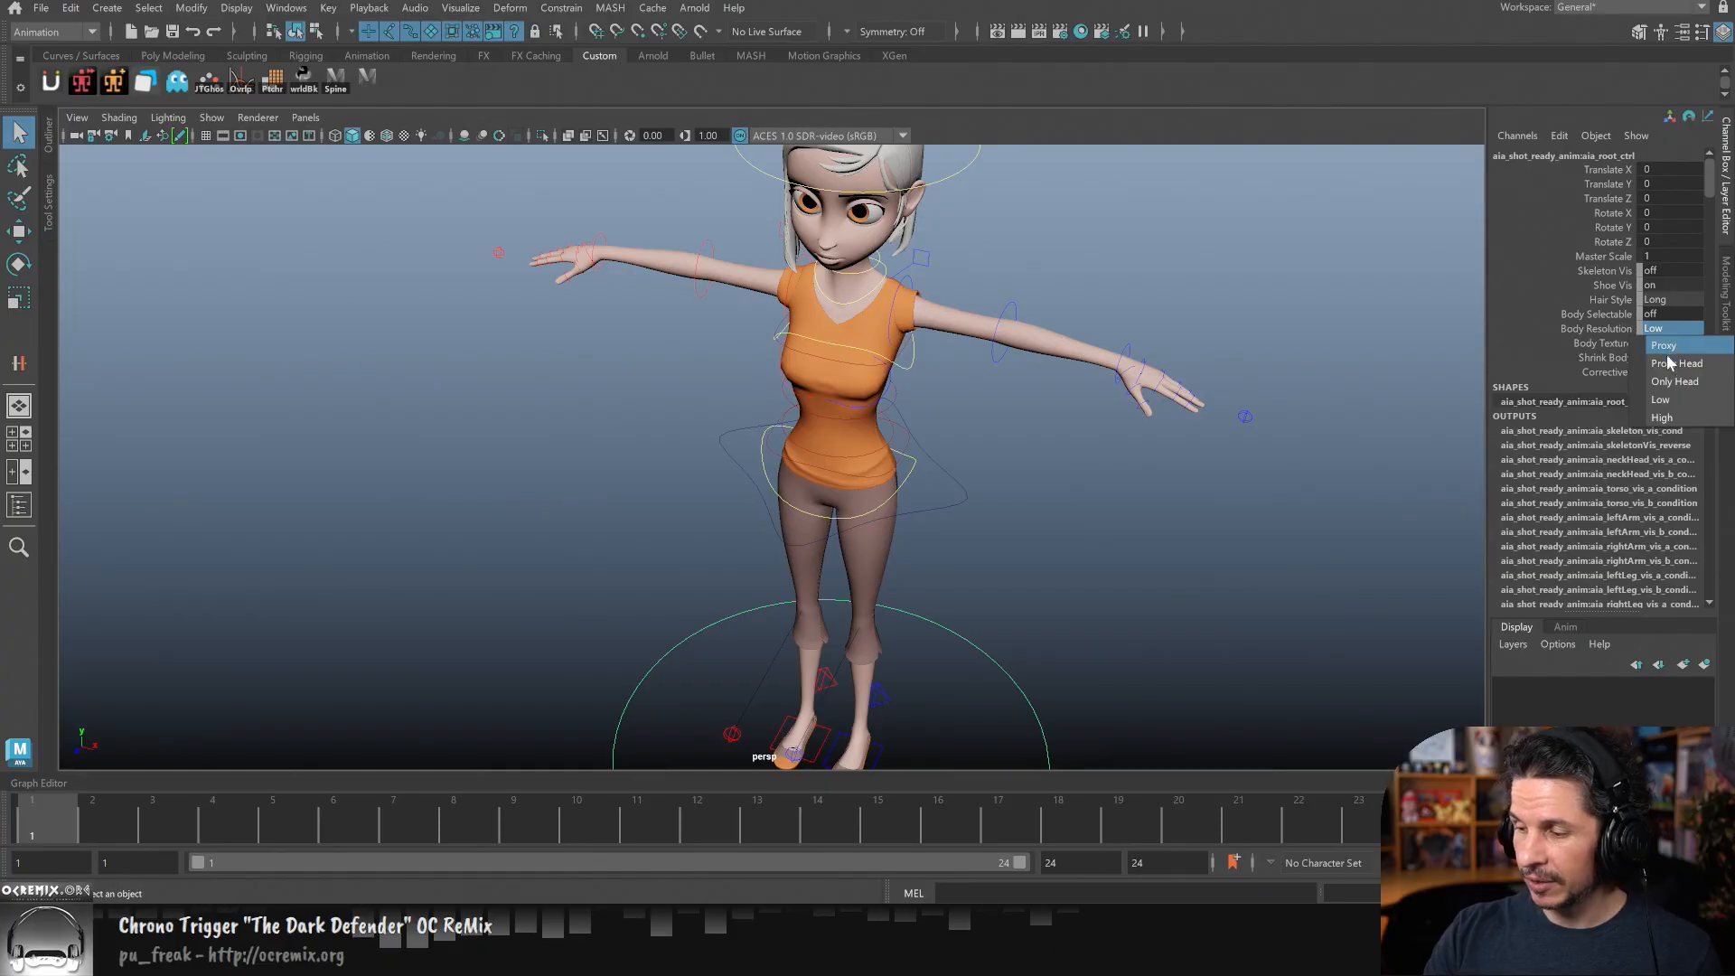
pyautogui.click(1650, 416)
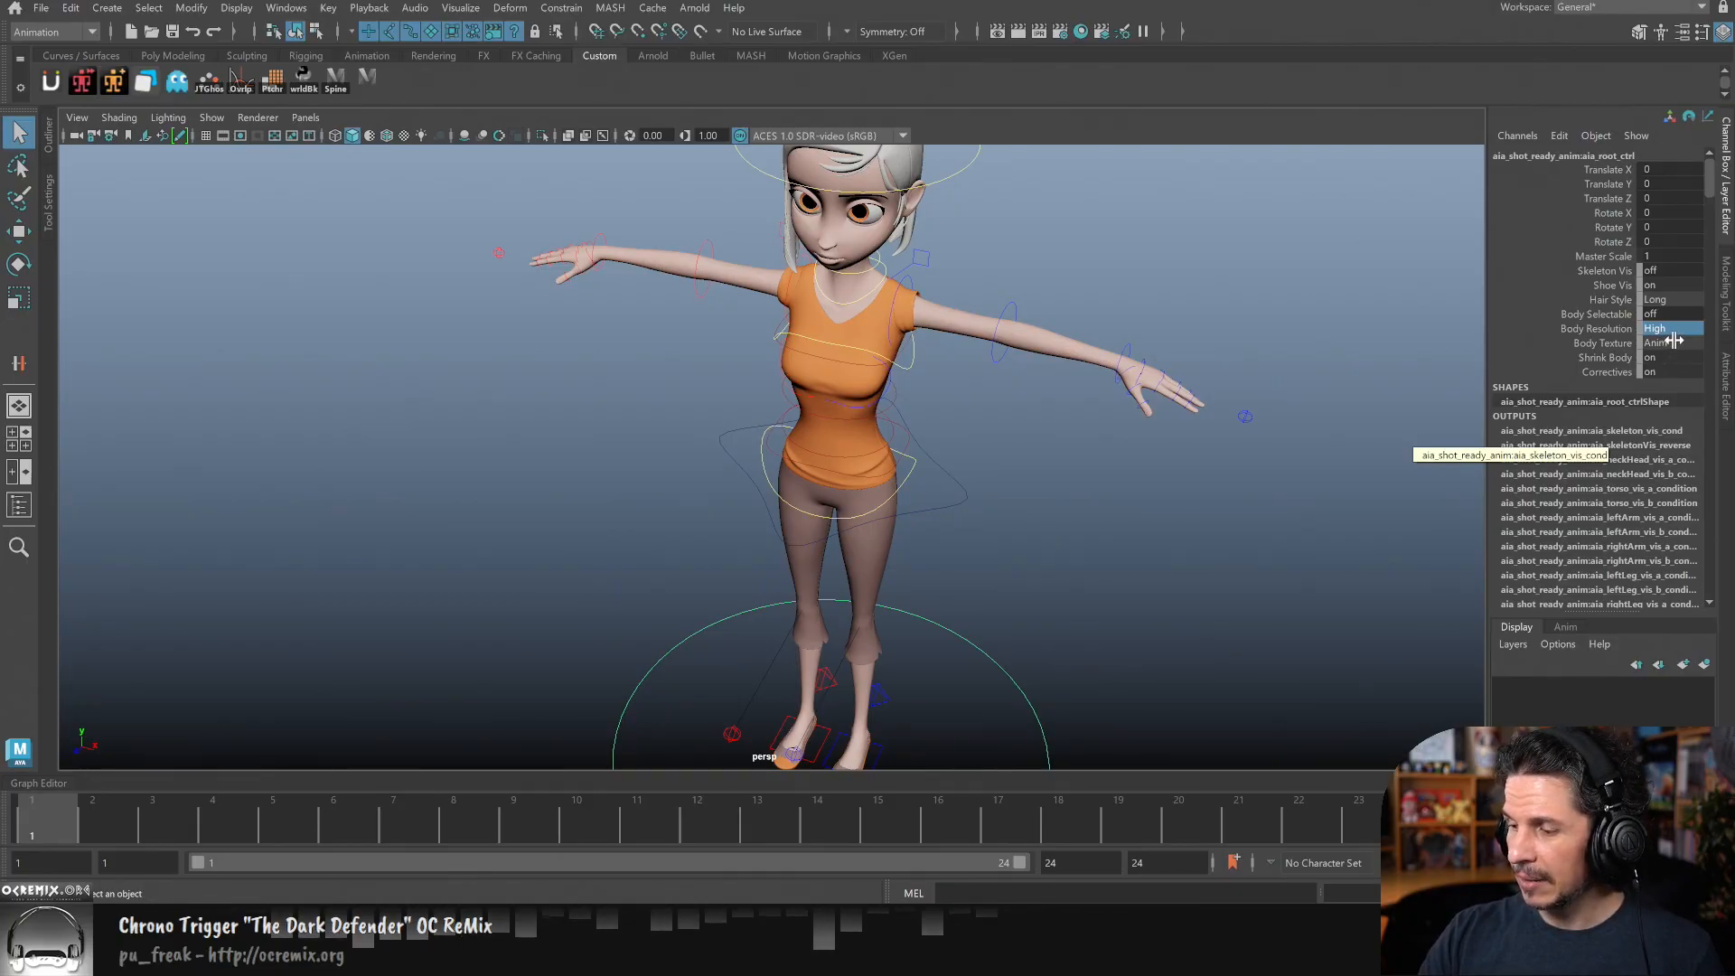
# - Turn Body Selectable on for the root control and clear the selection
pyautogui.click(1654, 314)
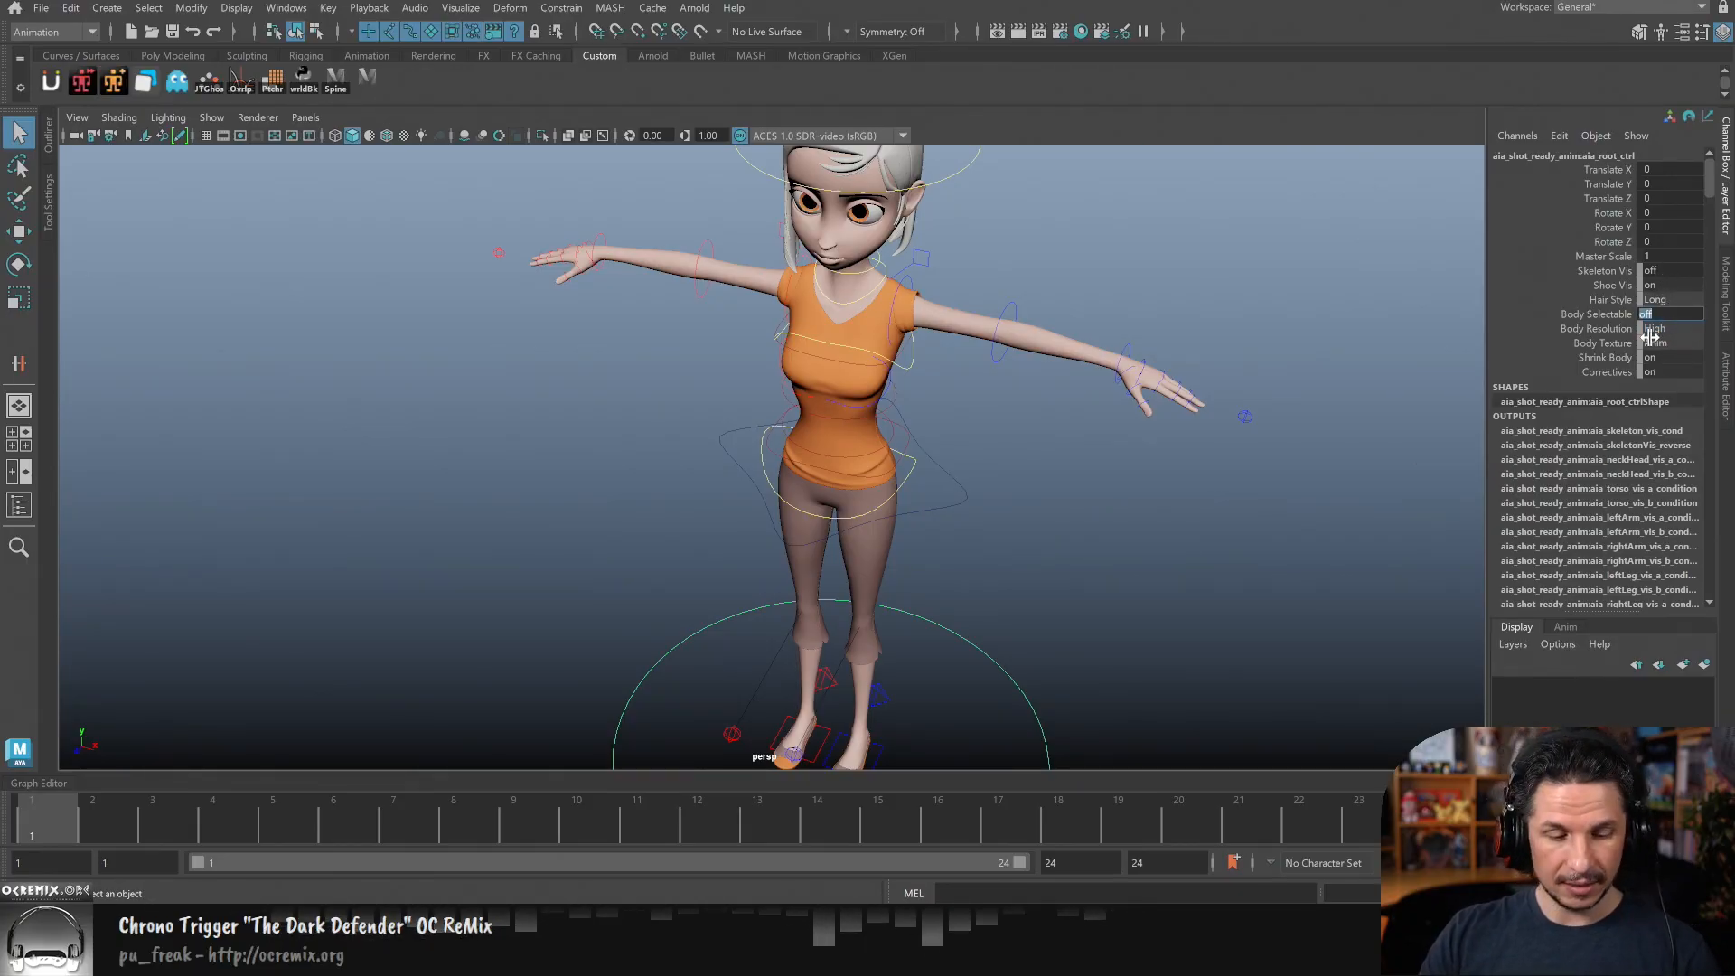
pyautogui.write('on')
pyautogui.press('Return')
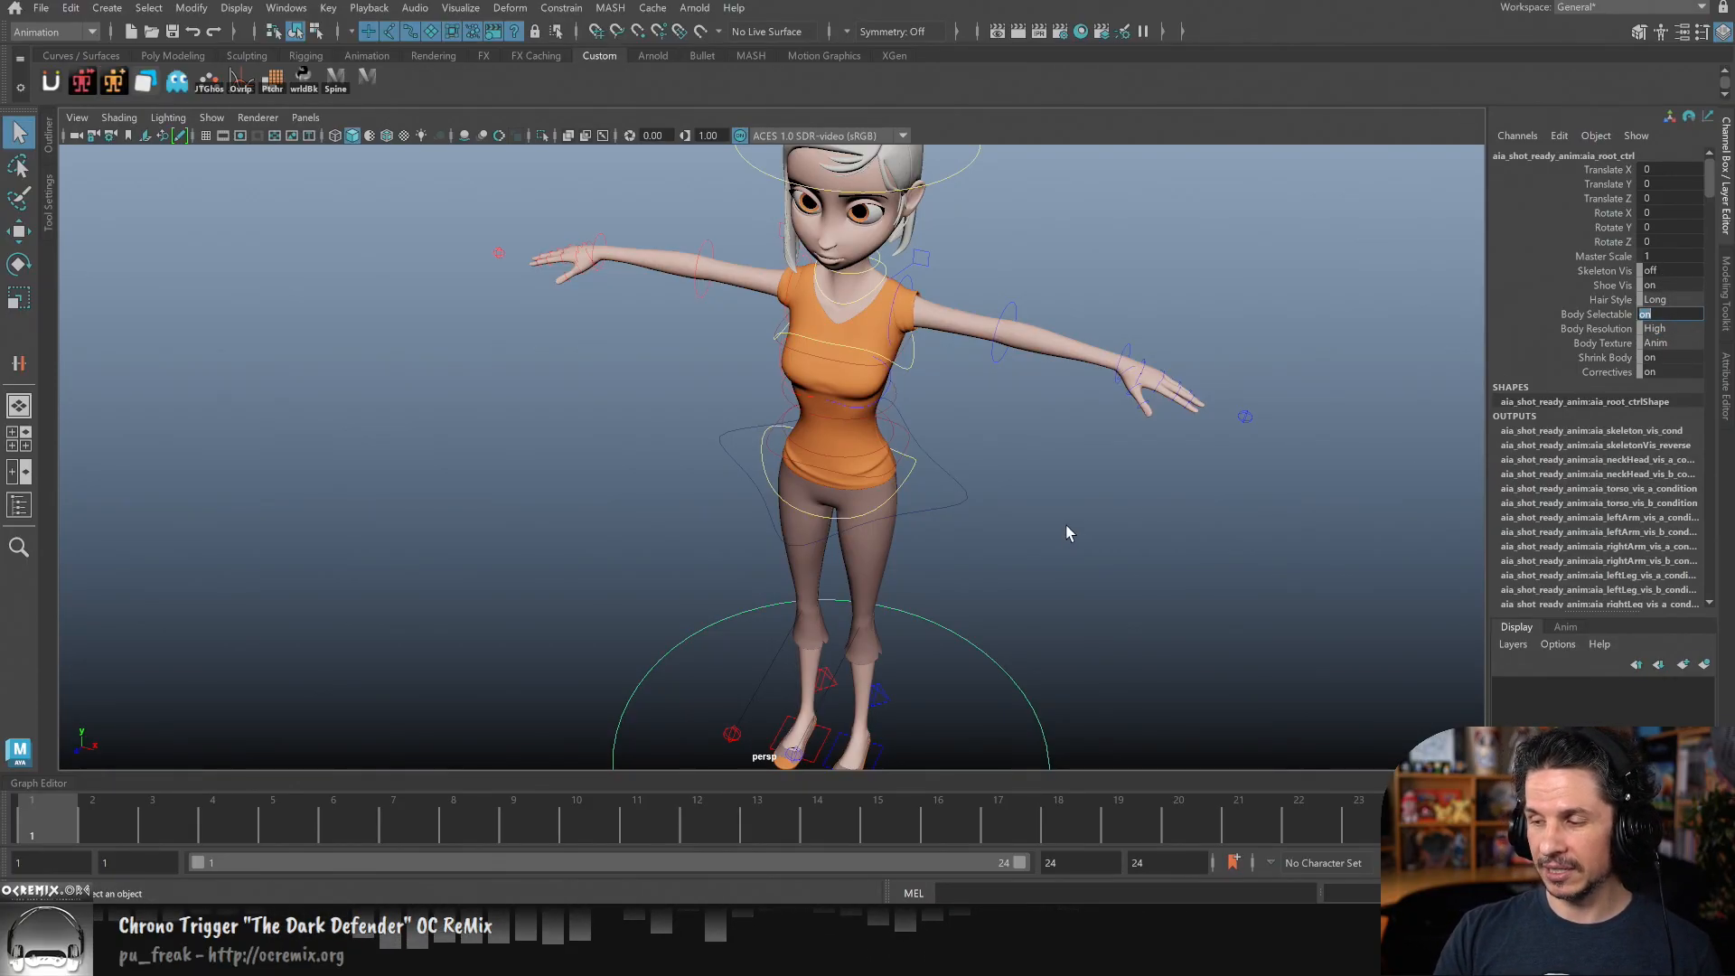
pyautogui.click(1028, 507)
# - Turn on Facial Ctrl Vis on the head control and deselect it
pyautogui.keyDown('alt'); pyautogui.moveTo(1028, 507); pyautogui.dragTo(992, 480); pyautogui.keyUp('alt')
pyautogui.keyDown('alt'); pyautogui.moveTo(991, 480); pyautogui.dragTo(994, 615, button='middle'); pyautogui.keyUp('alt')
pyautogui.keyDown('alt'); pyautogui.moveTo(994, 615); pyautogui.dragTo(1220, 556, button='right'); pyautogui.keyUp('alt')
pyautogui.keyDown('alt'); pyautogui.moveTo(972, 565); pyautogui.dragTo(1042, 582, button='middle'); pyautogui.keyUp('alt')
pyautogui.click(1013, 260)
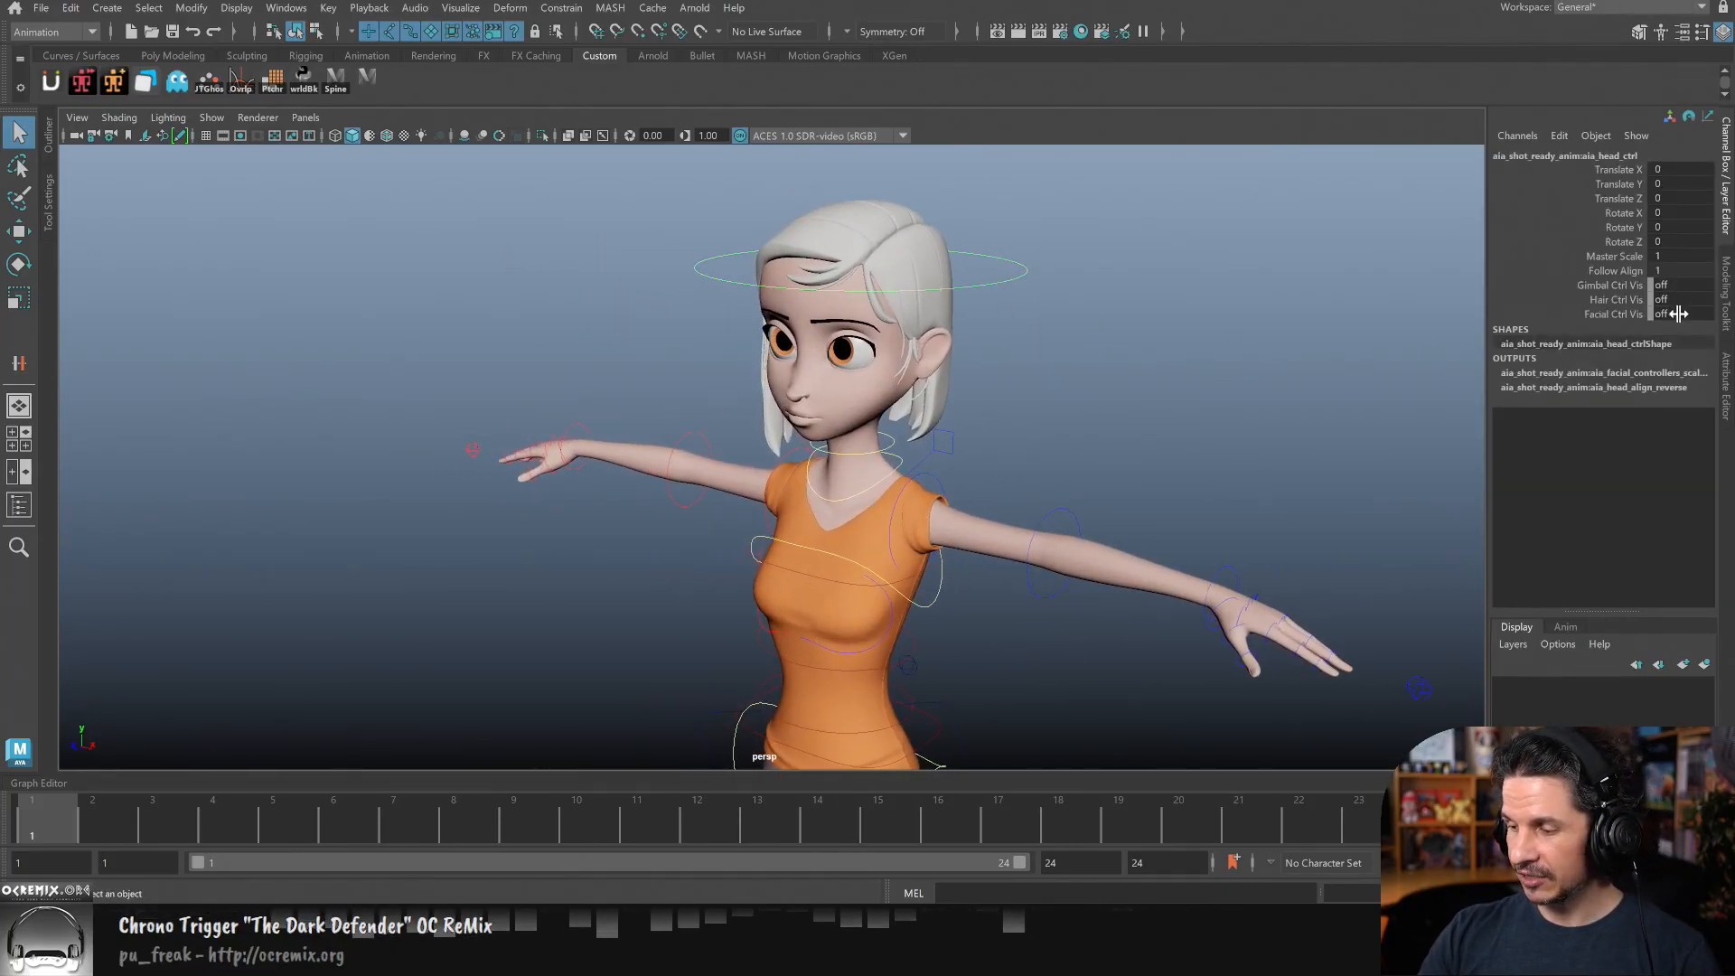
pyautogui.click(1678, 314)
pyautogui.write('1')
pyautogui.press('Return')
pyautogui.click(1183, 439)
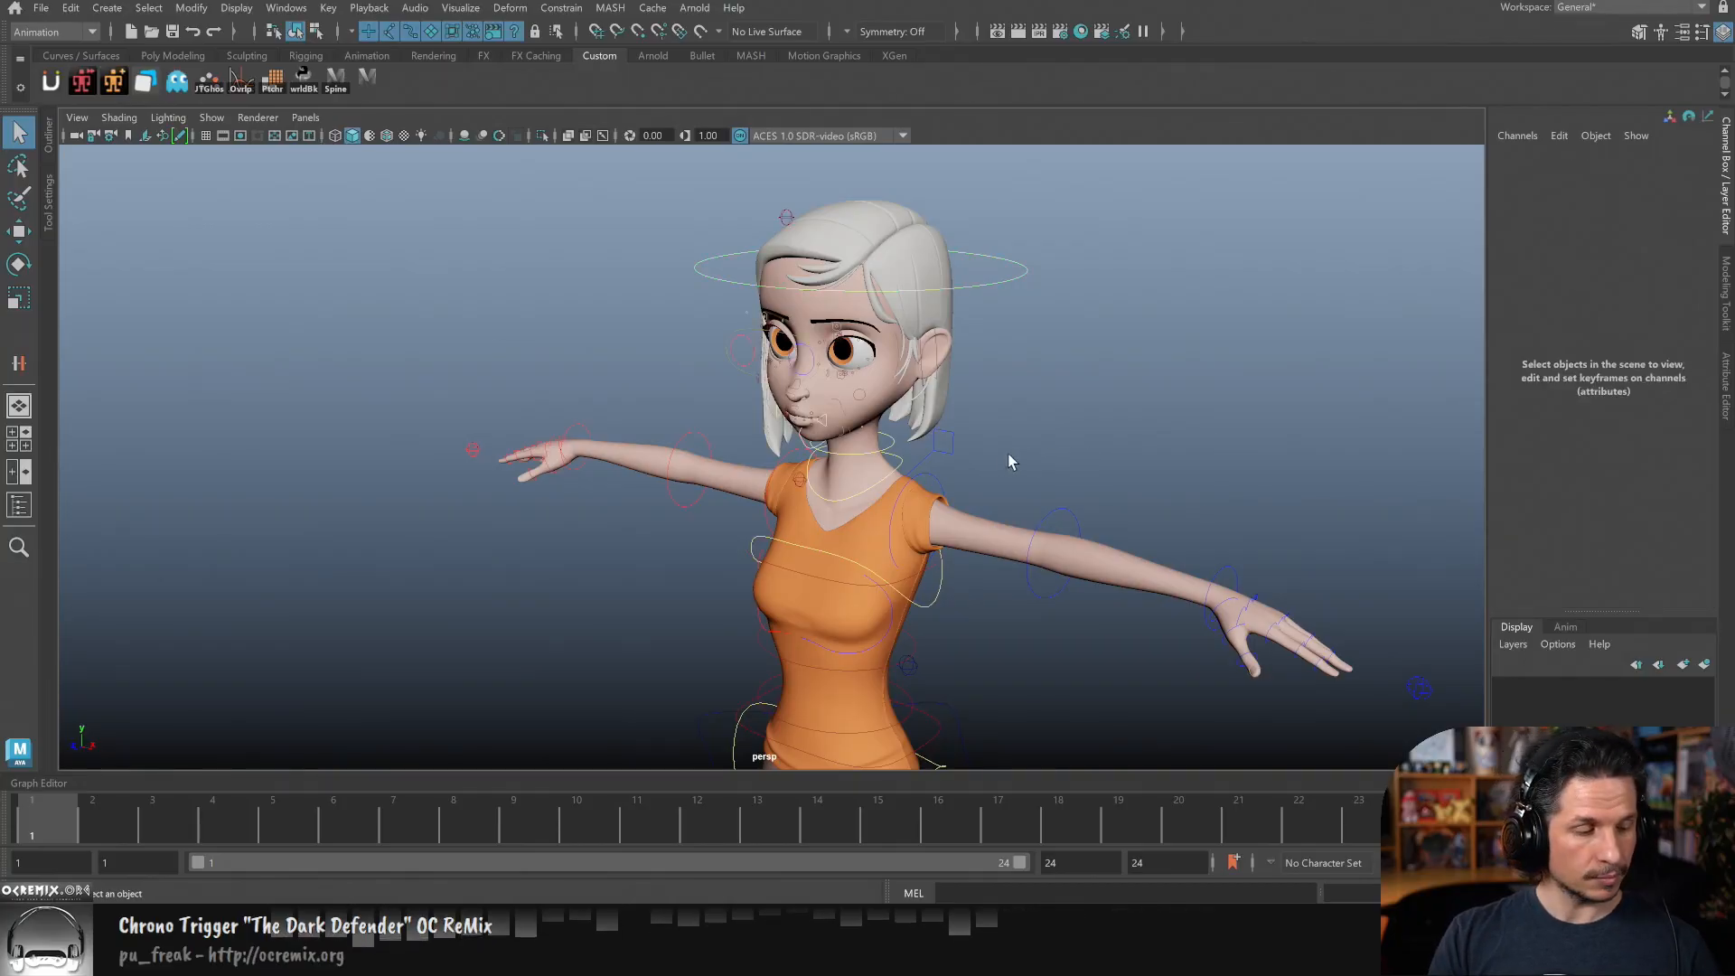
# - In wireframe, select the upper and lower gum and teeth controls, move them forward out of the head to about 7.7 in Translate Z, and restore shading
pyautogui.press('4')
pyautogui.keyDown('alt'); pyautogui.moveTo(825, 515); pyautogui.dragTo(1193, 488, button='right'); pyautogui.keyUp('alt')
pyautogui.keyDown('alt'); pyautogui.moveTo(1193, 488); pyautogui.dragTo(1075, 461); pyautogui.keyUp('alt')
pyautogui.click(431, 34)
pyautogui.keyDown('alt'); pyautogui.moveTo(943, 401); pyautogui.dragTo(1460, 457, button='right'); pyautogui.keyUp('alt')
pyautogui.keyDown('alt'); pyautogui.moveTo(1460, 457); pyautogui.dragTo(879, 424); pyautogui.keyUp('alt')
pyautogui.click(847, 437)
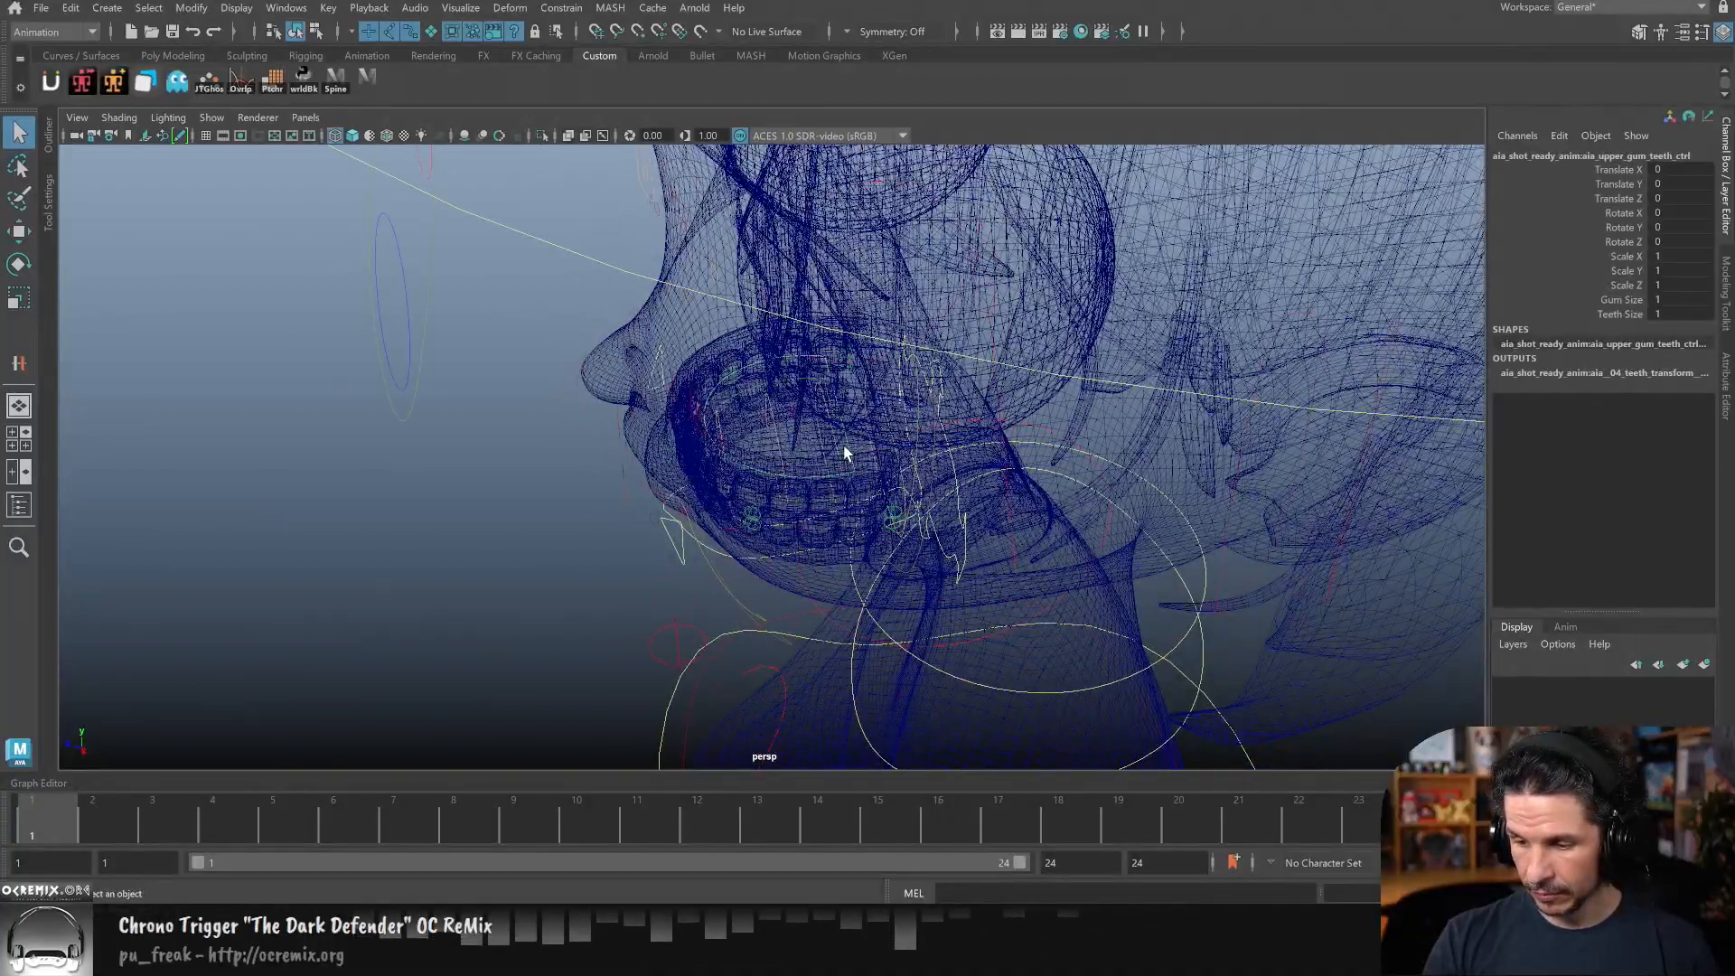
pyautogui.keyDown('alt'); pyautogui.moveTo(1231, 464); pyautogui.dragTo(1175, 463, button='right'); pyautogui.keyUp('alt')
pyautogui.press('w')
pyautogui.moveTo(724, 321); pyautogui.dragTo(438, 355)
pyautogui.press('5')
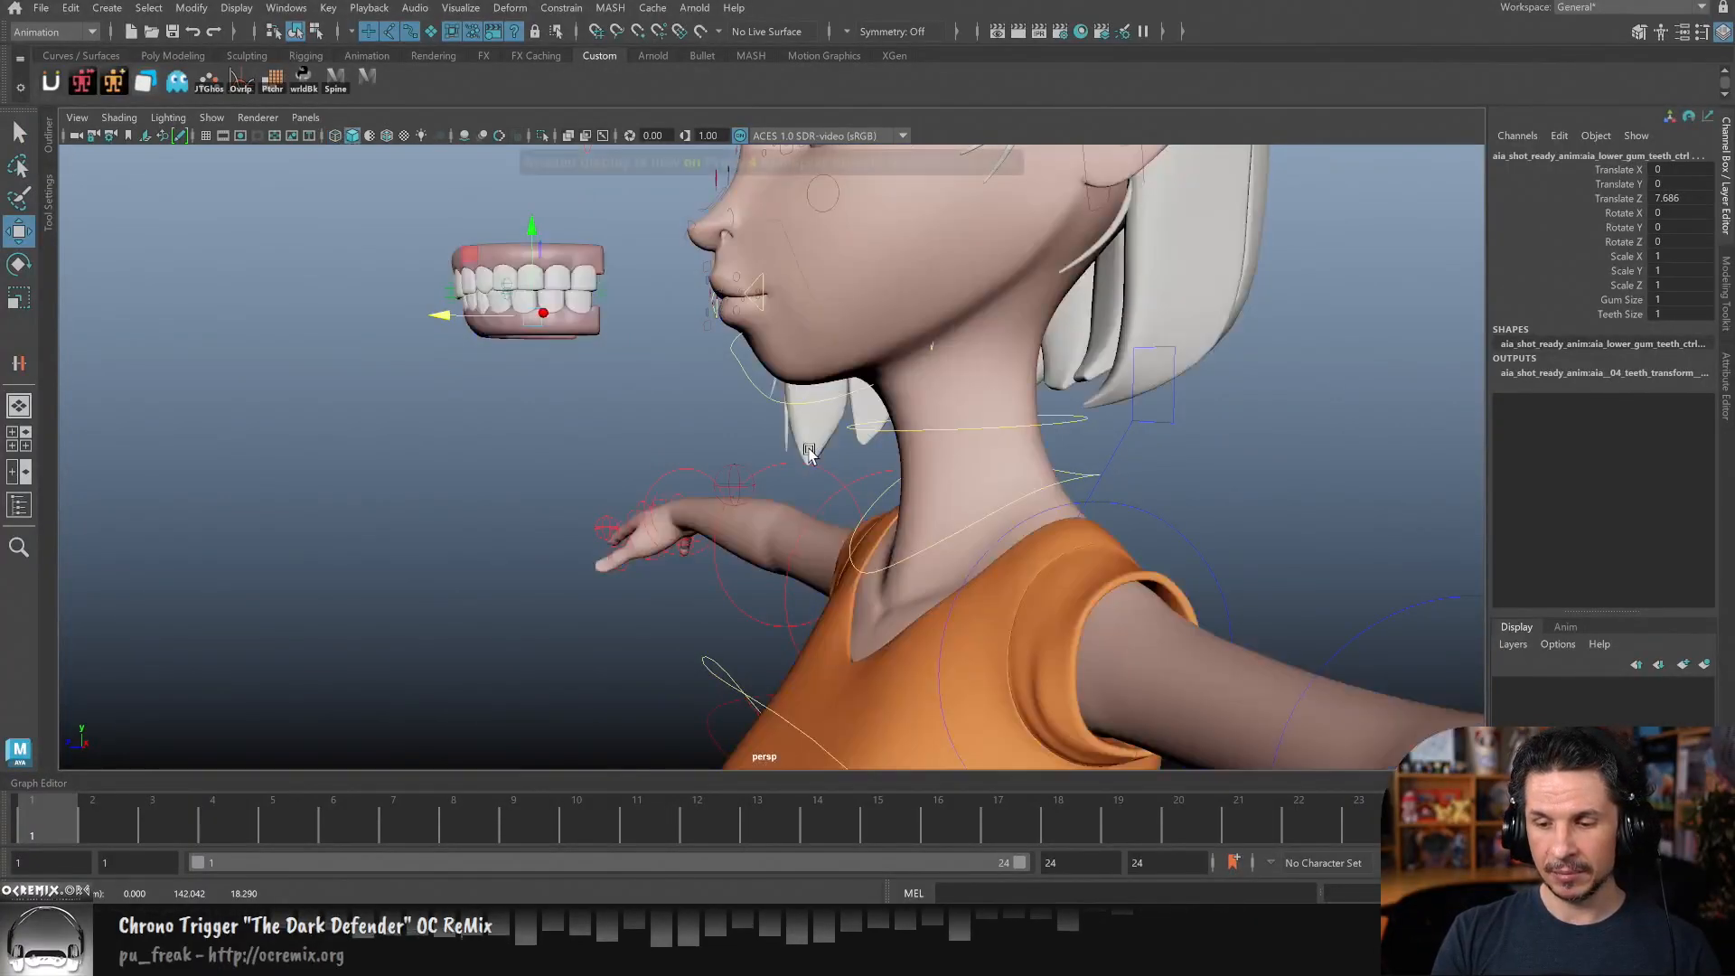
# - Deselect the teeth controls, make surfaces selectable again, and select the teeth geometry
pyautogui.keyDown('alt'); pyautogui.moveTo(821, 463); pyautogui.dragTo(990, 533, button='middle'); pyautogui.keyUp('alt')
pyautogui.keyDown('alt'); pyautogui.moveTo(991, 533); pyautogui.dragTo(1036, 538); pyautogui.keyUp('alt')
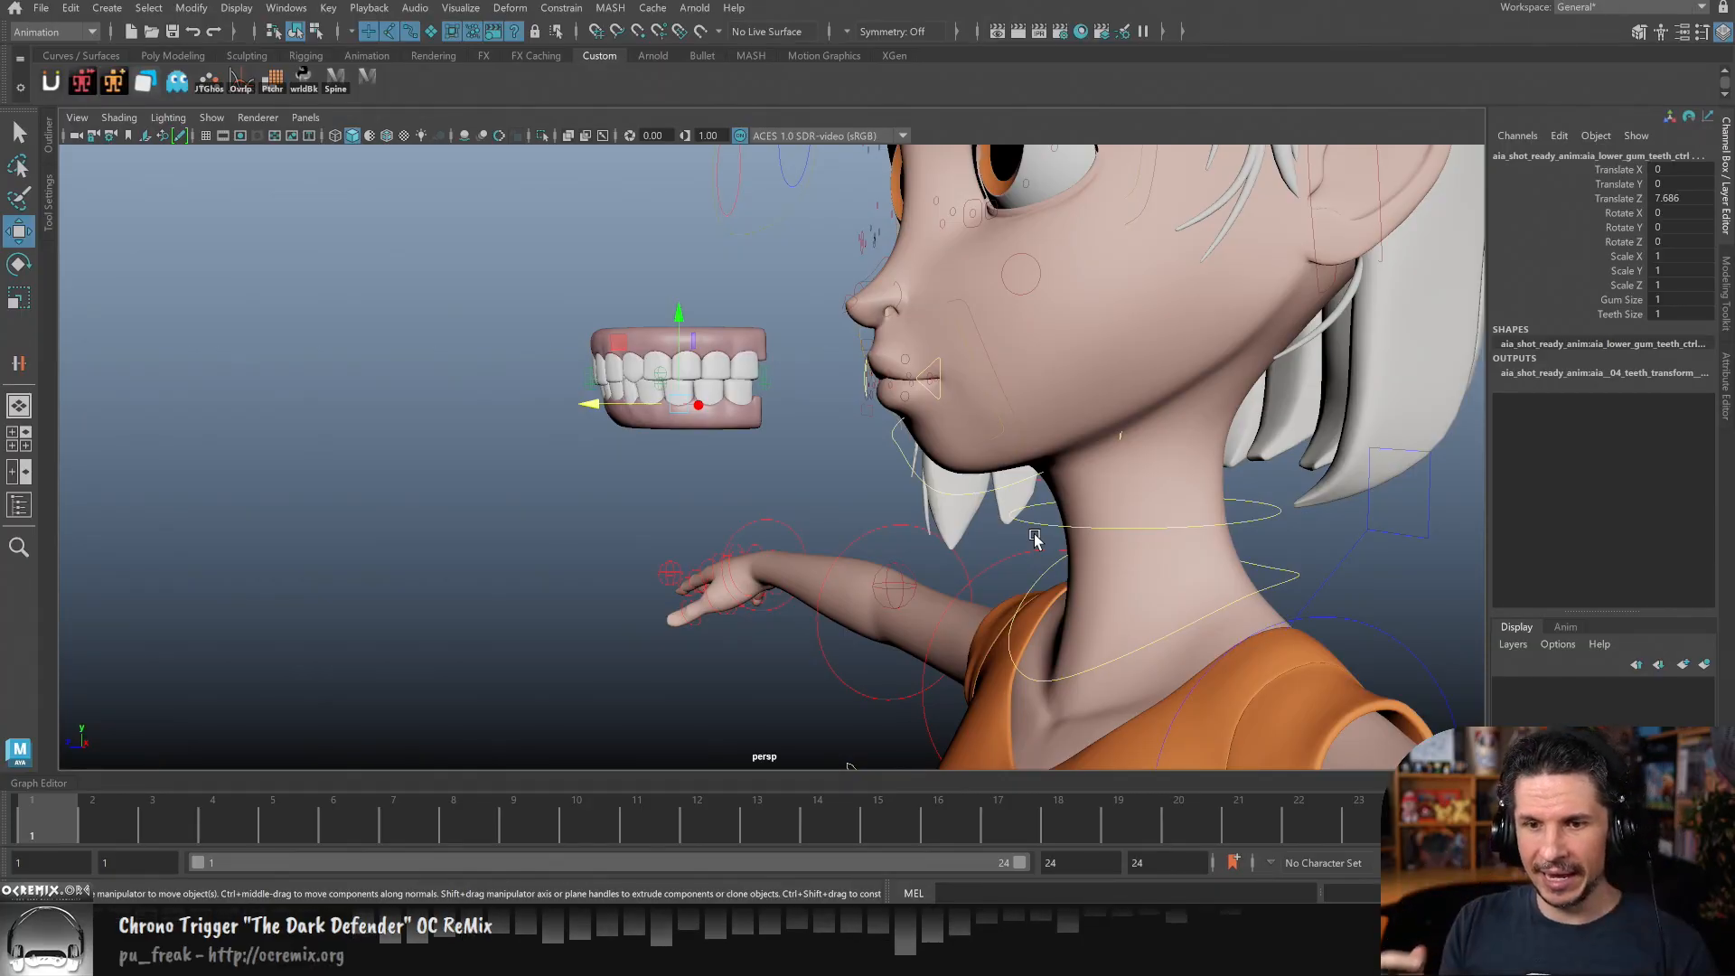
pyautogui.keyDown('alt'); pyautogui.moveTo(872, 461); pyautogui.dragTo(1019, 549); pyautogui.keyUp('alt')
pyautogui.keyDown('alt'); pyautogui.moveTo(1019, 549); pyautogui.dragTo(1057, 526, button='middle'); pyautogui.keyUp('alt')
pyautogui.keyDown('alt'); pyautogui.moveTo(1058, 526); pyautogui.dragTo(1136, 515, button='right'); pyautogui.keyUp('alt')
pyautogui.click(955, 437)
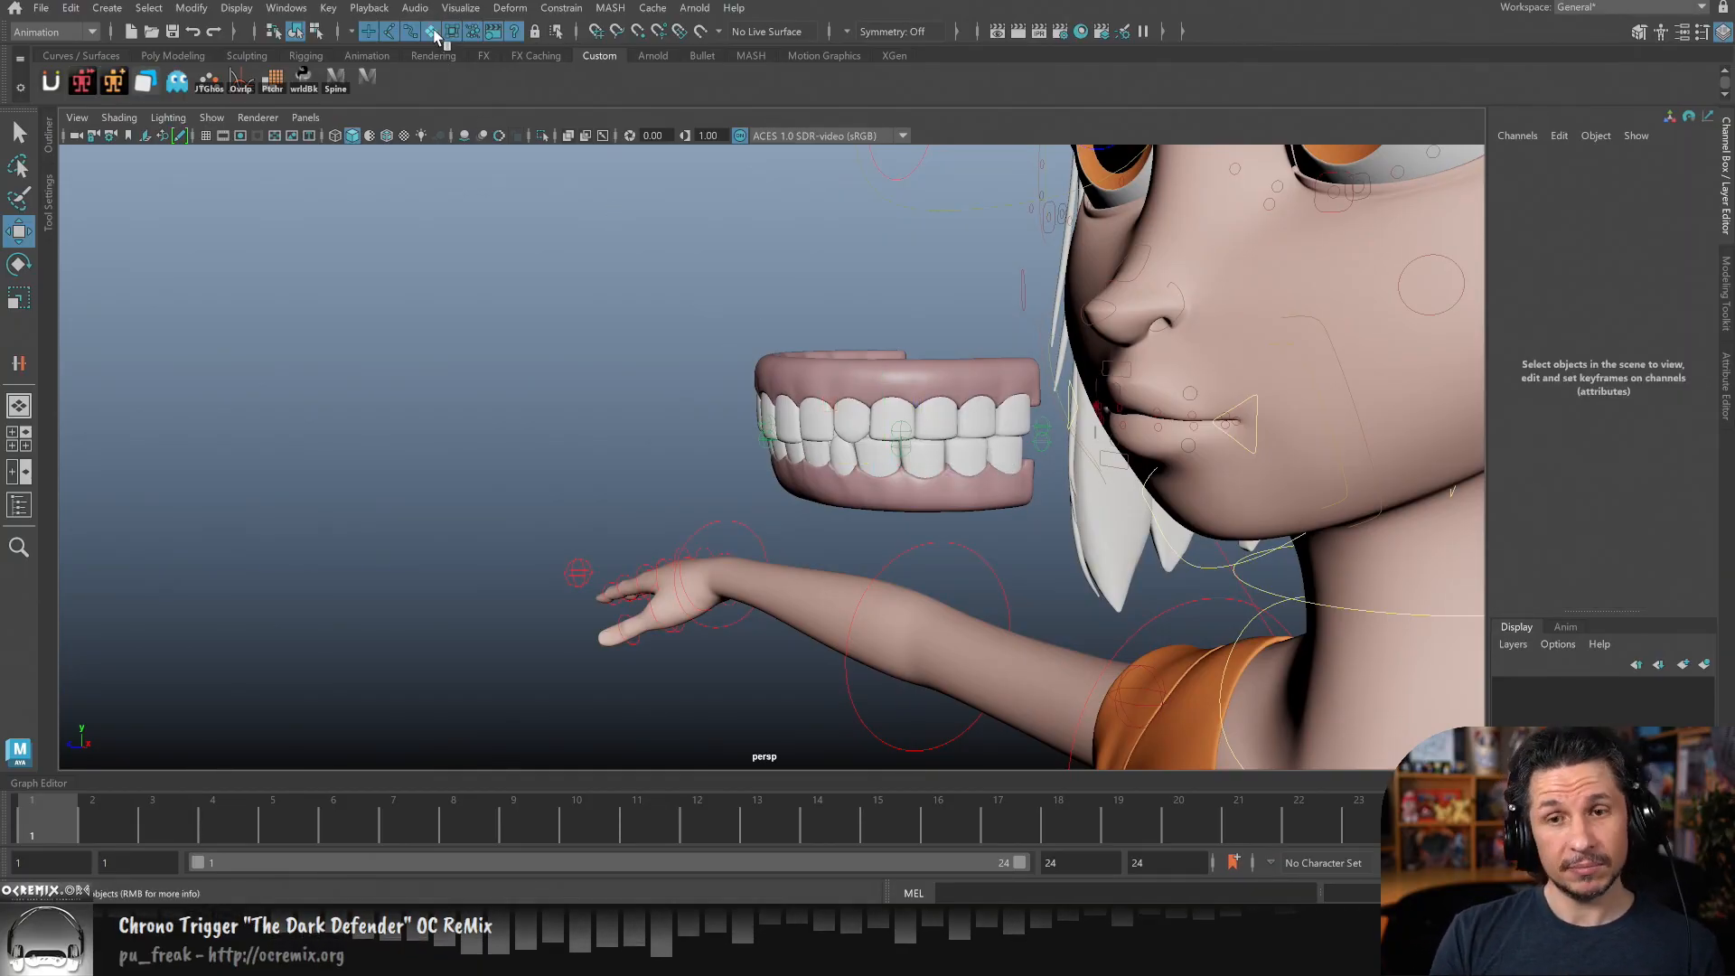
pyautogui.click(863, 423)
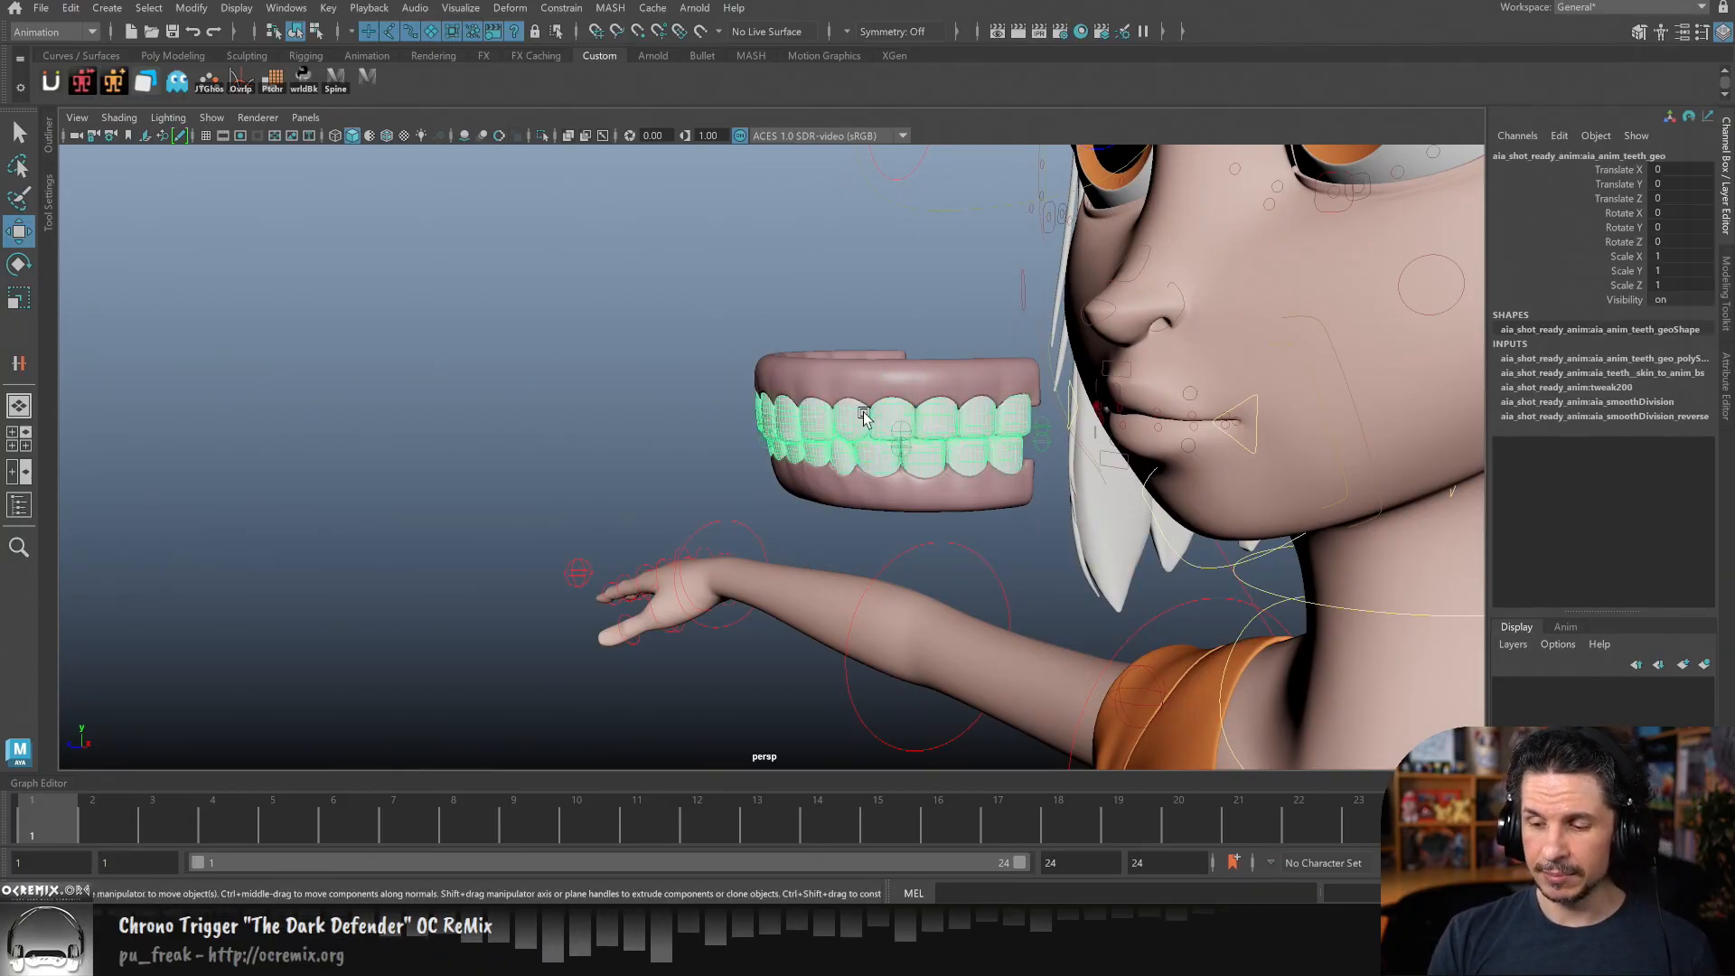
# - Switch the teeth geometry to vertex mode and select the tip vertex of the upper canine on the character's left side
pyautogui.keyDown('alt'); pyautogui.moveTo(976, 524); pyautogui.dragTo(1092, 490, button='middle'); pyautogui.keyUp('alt')
pyautogui.keyDown('alt'); pyautogui.moveTo(1092, 491); pyautogui.dragTo(1276, 508, button='right'); pyautogui.keyUp('alt')
pyautogui.keyDown('alt'); pyautogui.moveTo(1276, 508); pyautogui.dragTo(1031, 581, button='middle'); pyautogui.keyUp('alt')
pyautogui.keyDown('alt'); pyautogui.moveTo(1030, 582); pyautogui.dragTo(1143, 550, button='right'); pyautogui.keyUp('alt')
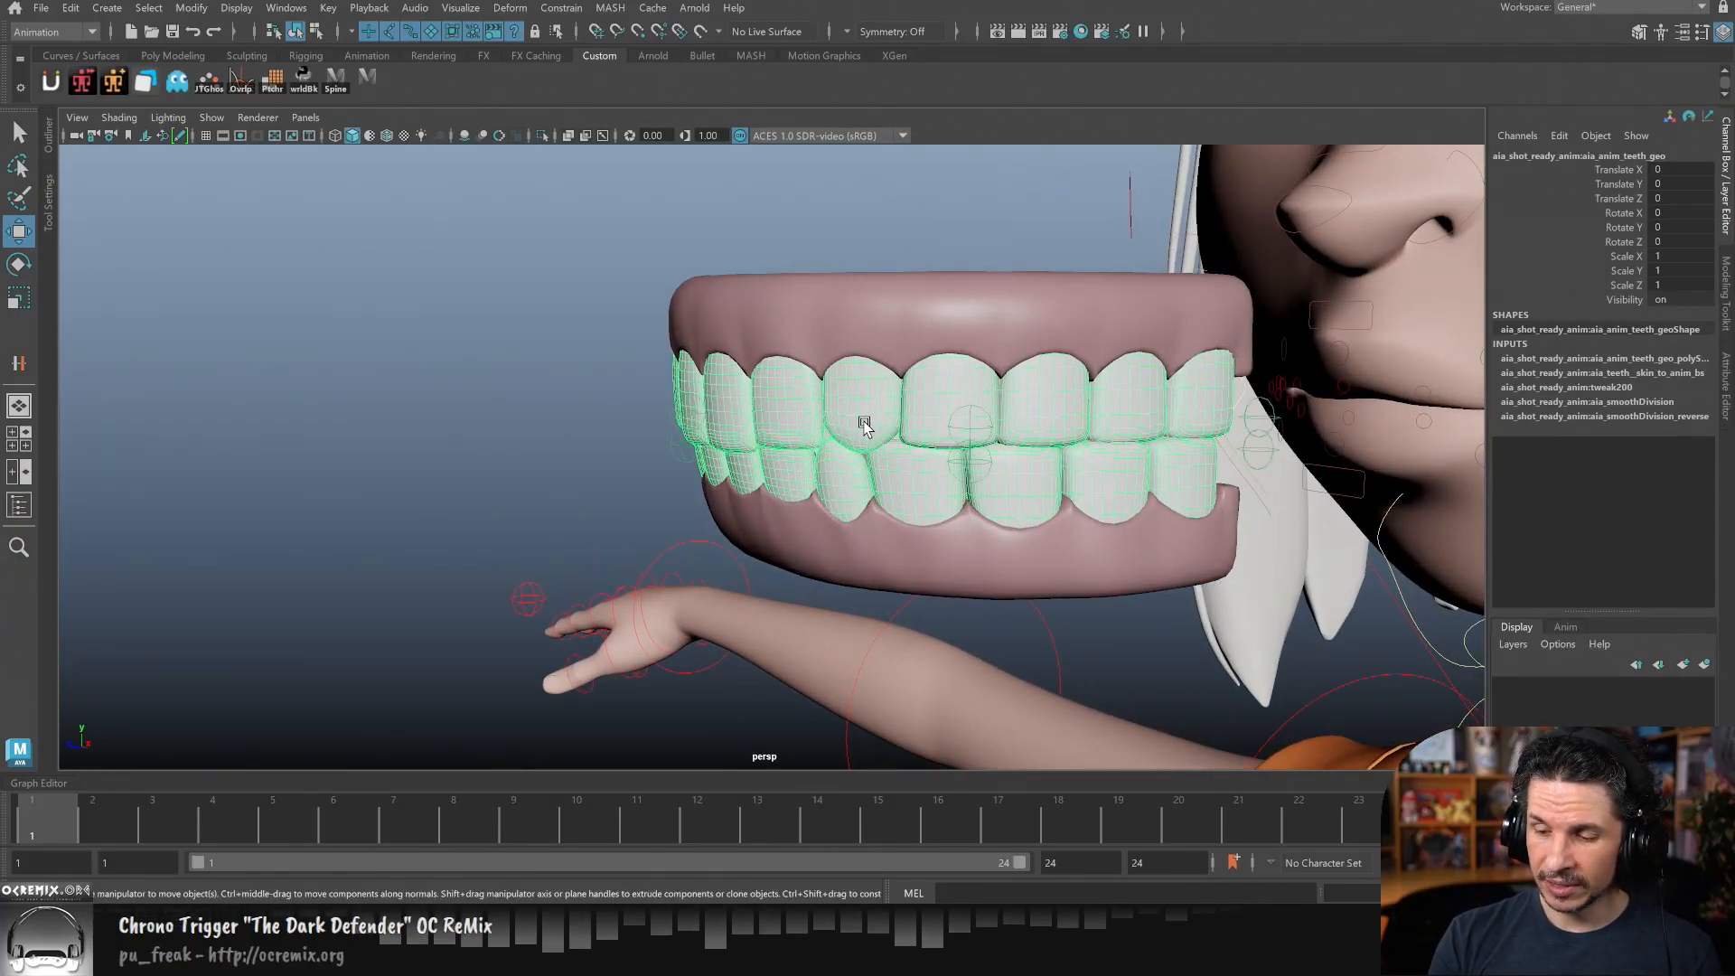
pyautogui.moveTo(863, 423); pyautogui.dragTo(827, 406, button='right')
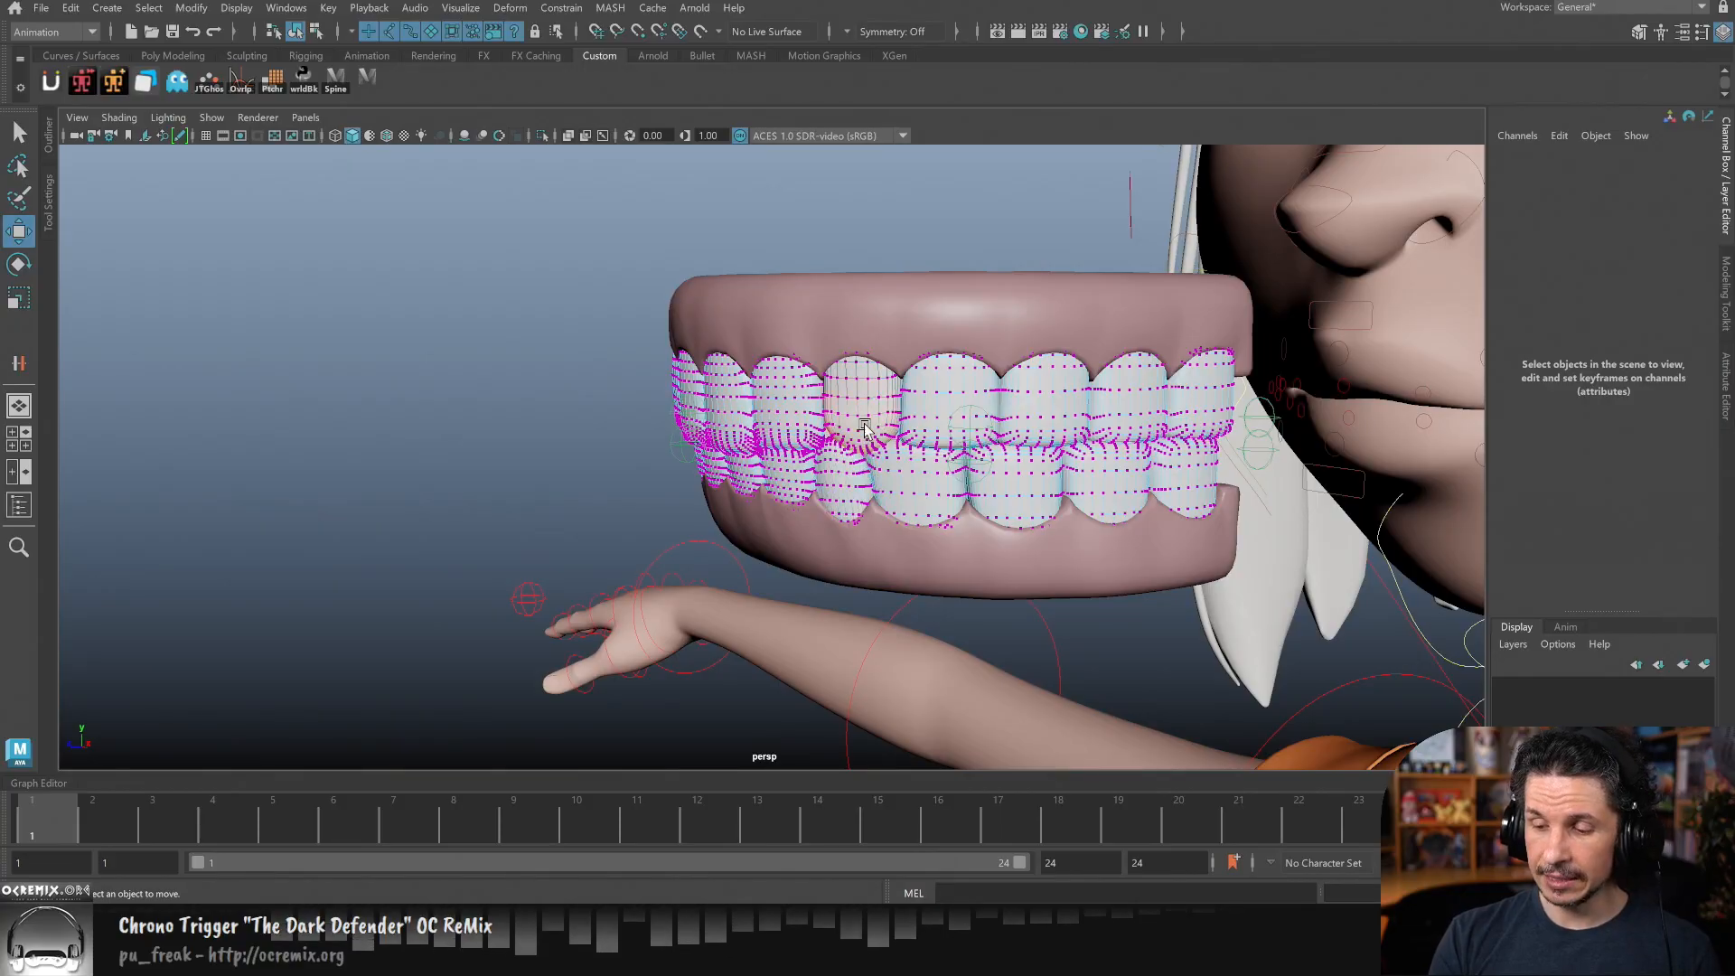
pyautogui.click(862, 452)
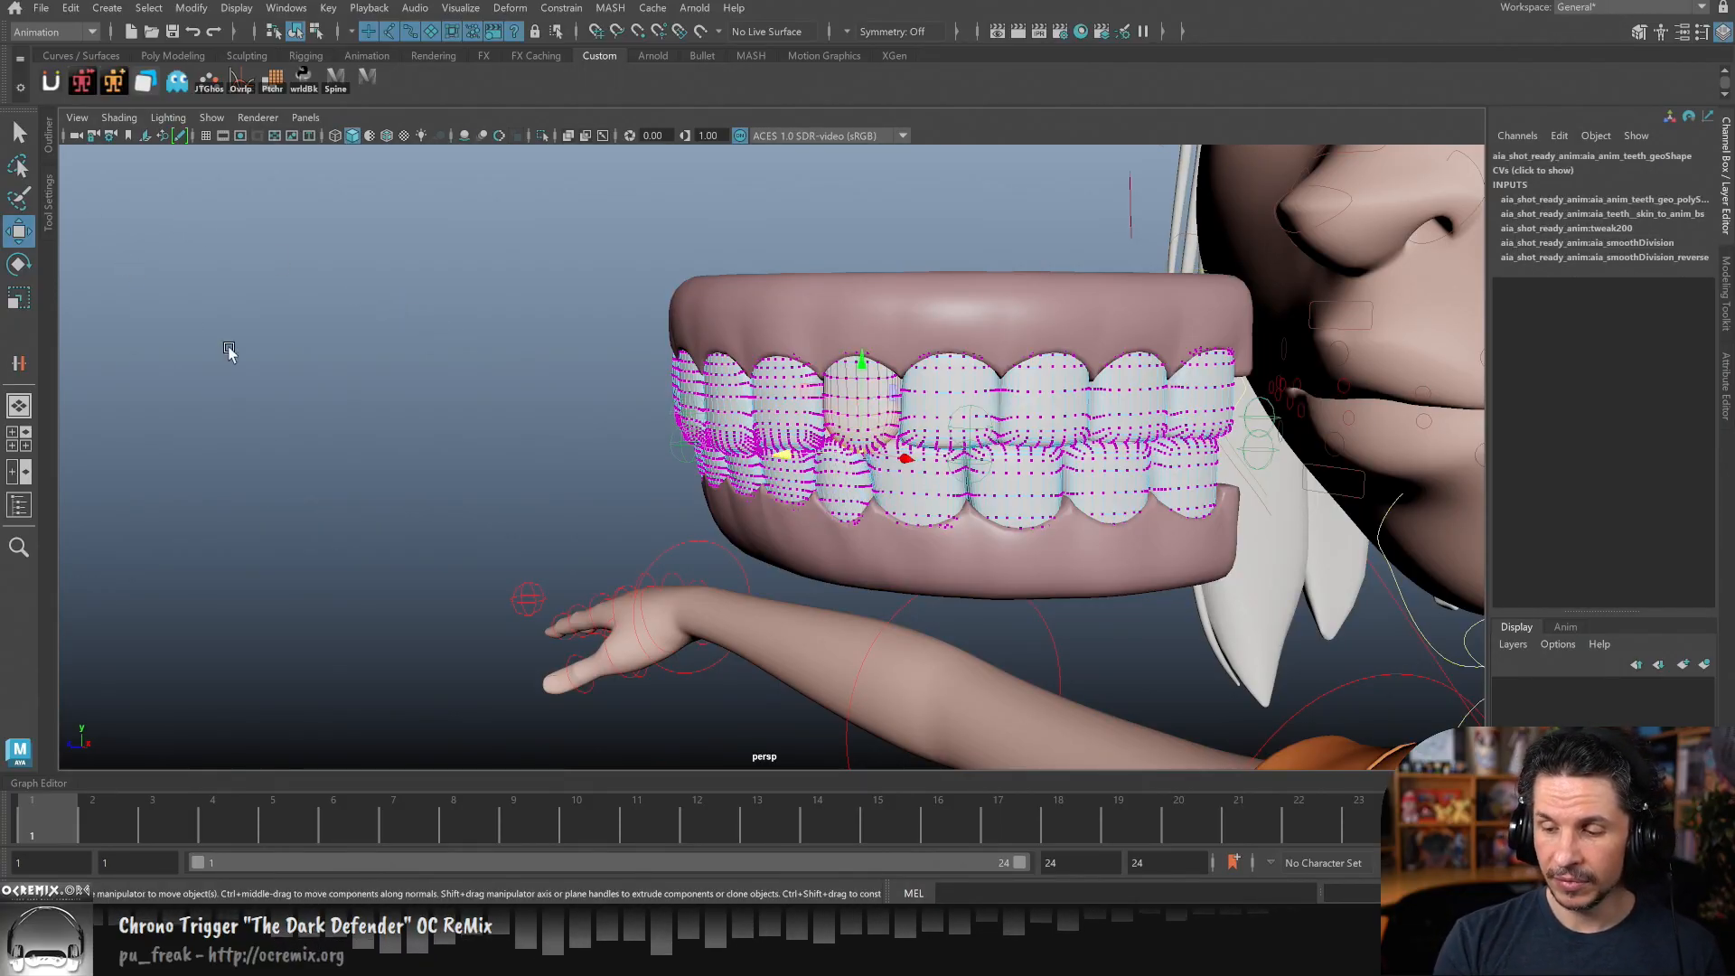
# - Turn on Soft Select and reset its soft selection settings to the defaults
pyautogui.press('b')
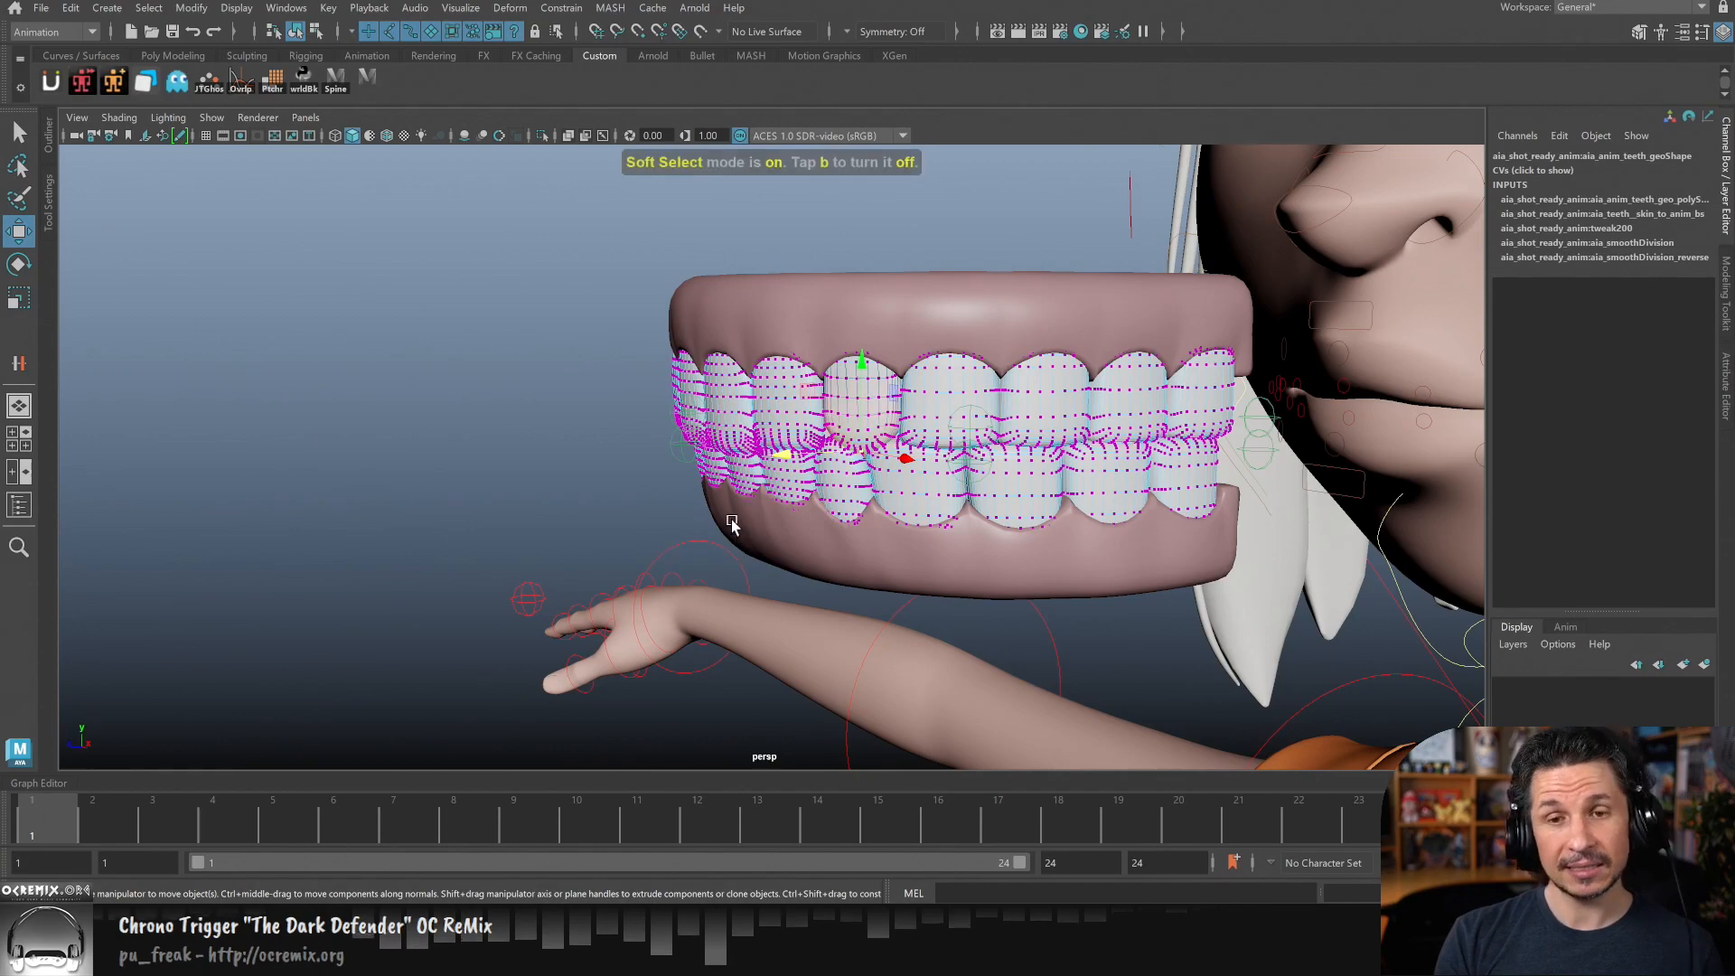
pyautogui.click(51, 213)
pyautogui.click(56, 503)
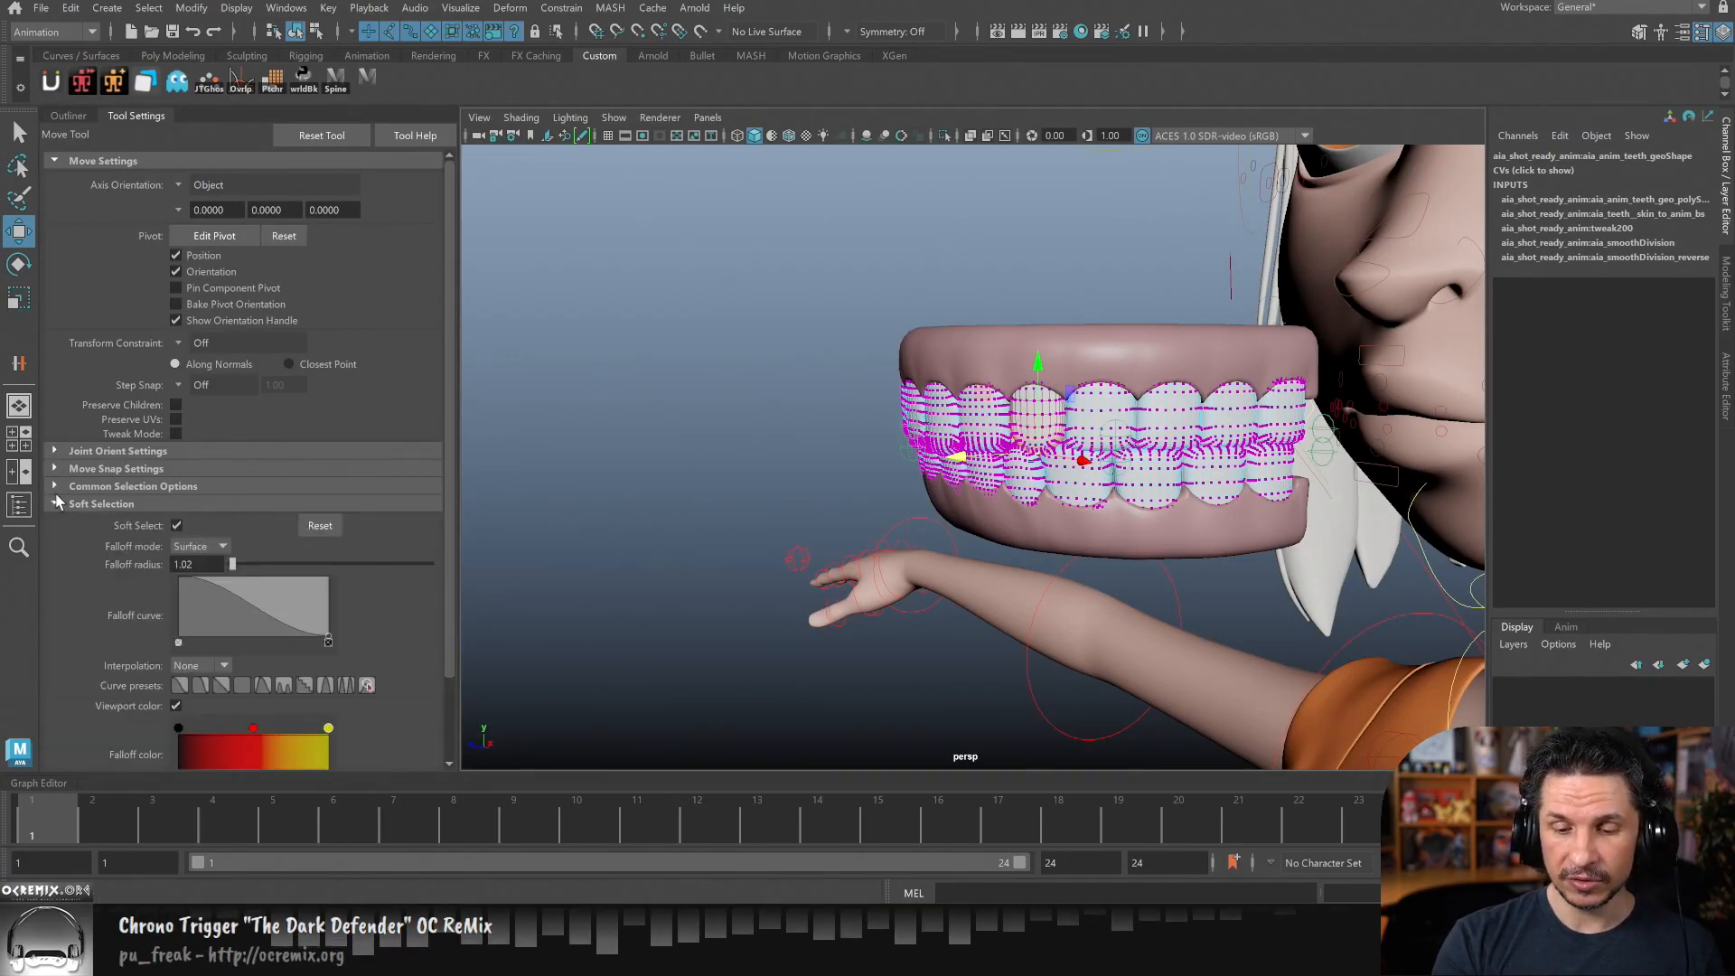
pyautogui.click(322, 526)
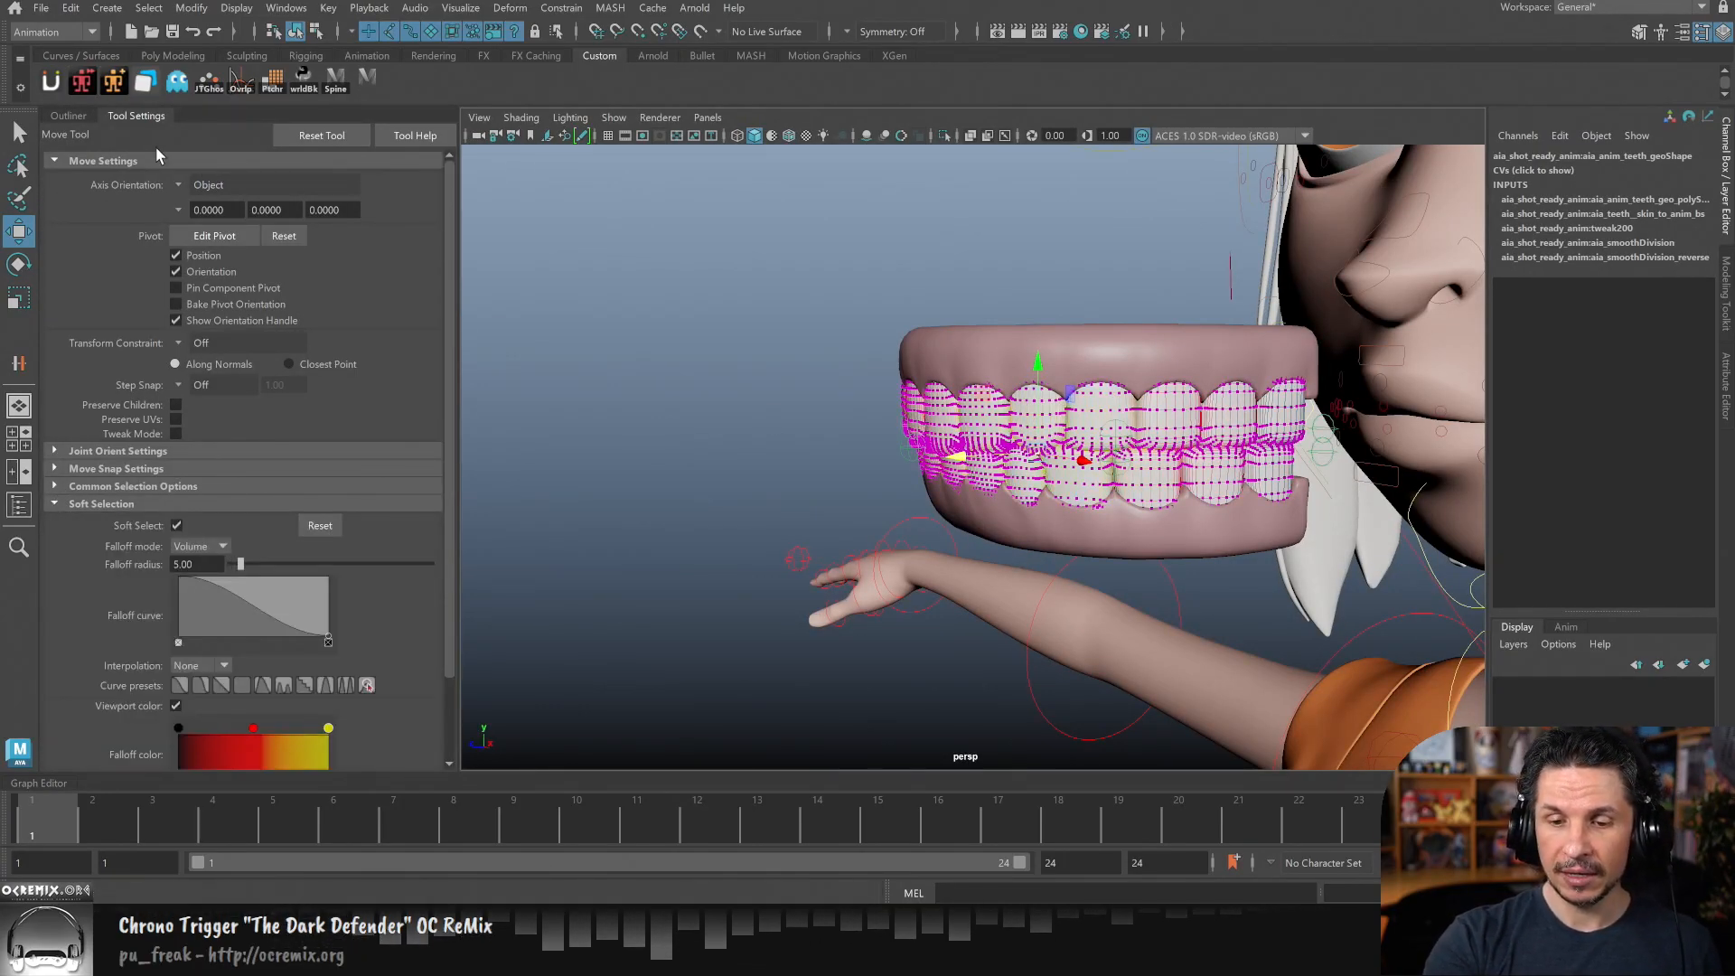
pyautogui.click(117, 124)
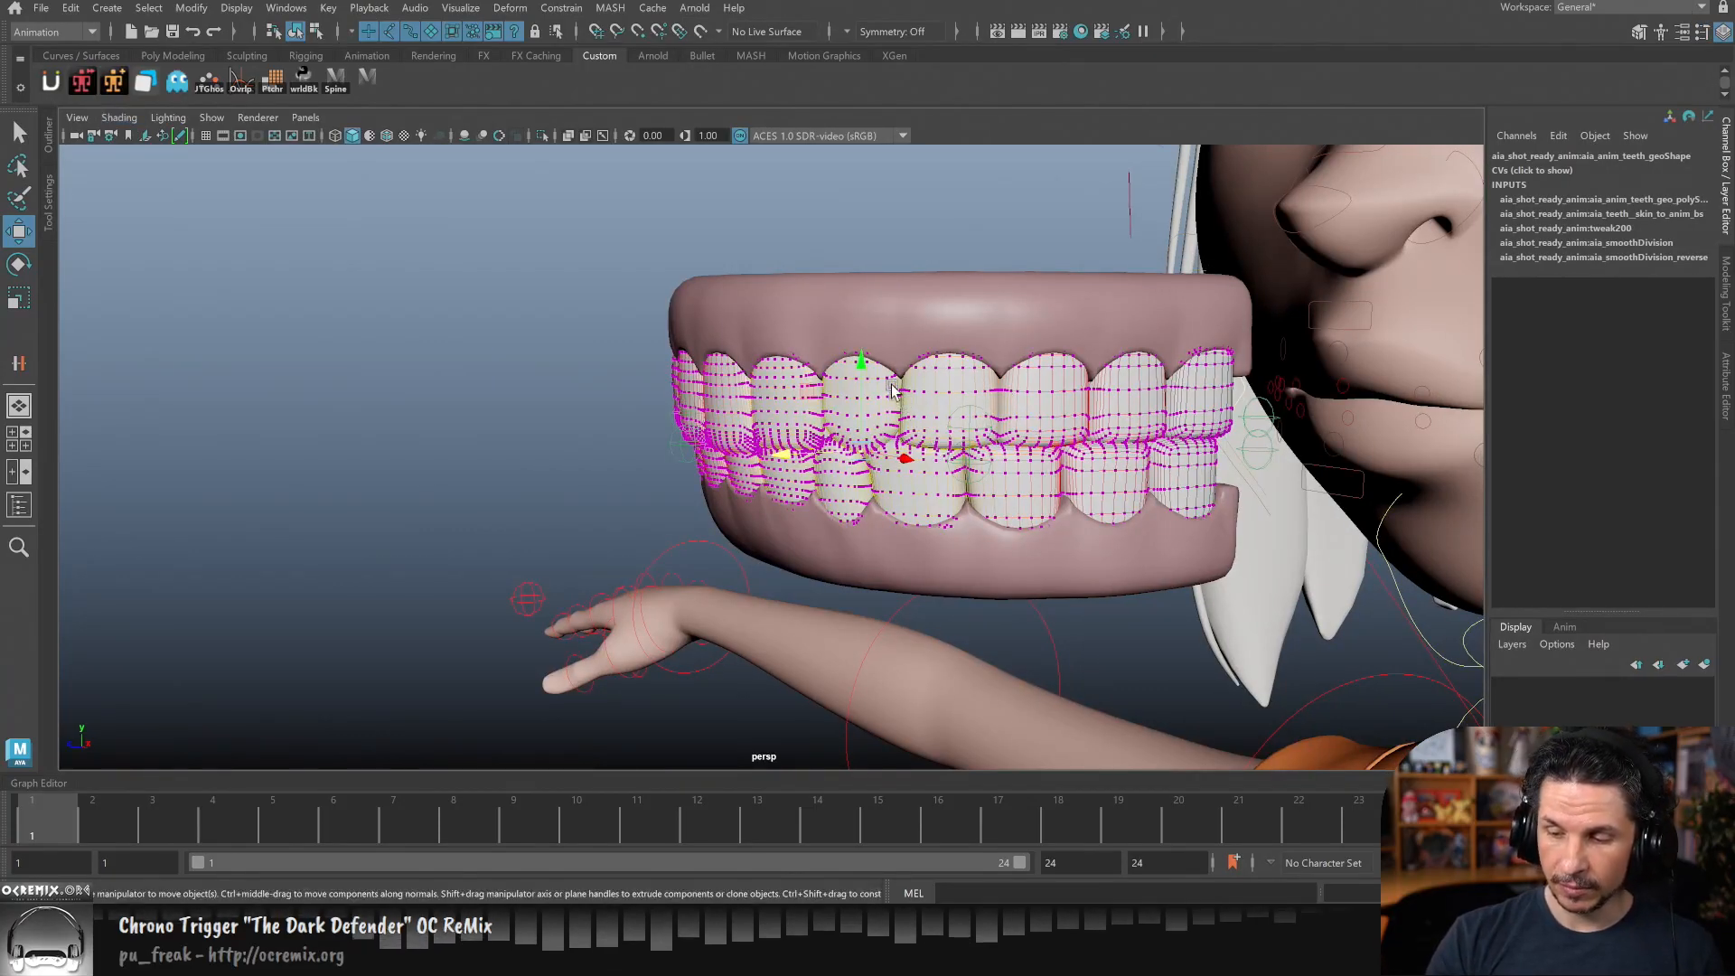
# - Try moving the canine's tip vertex down, undo the move, and turn Soft Select back on
pyautogui.moveTo(860, 360); pyautogui.dragTo(861, 414)
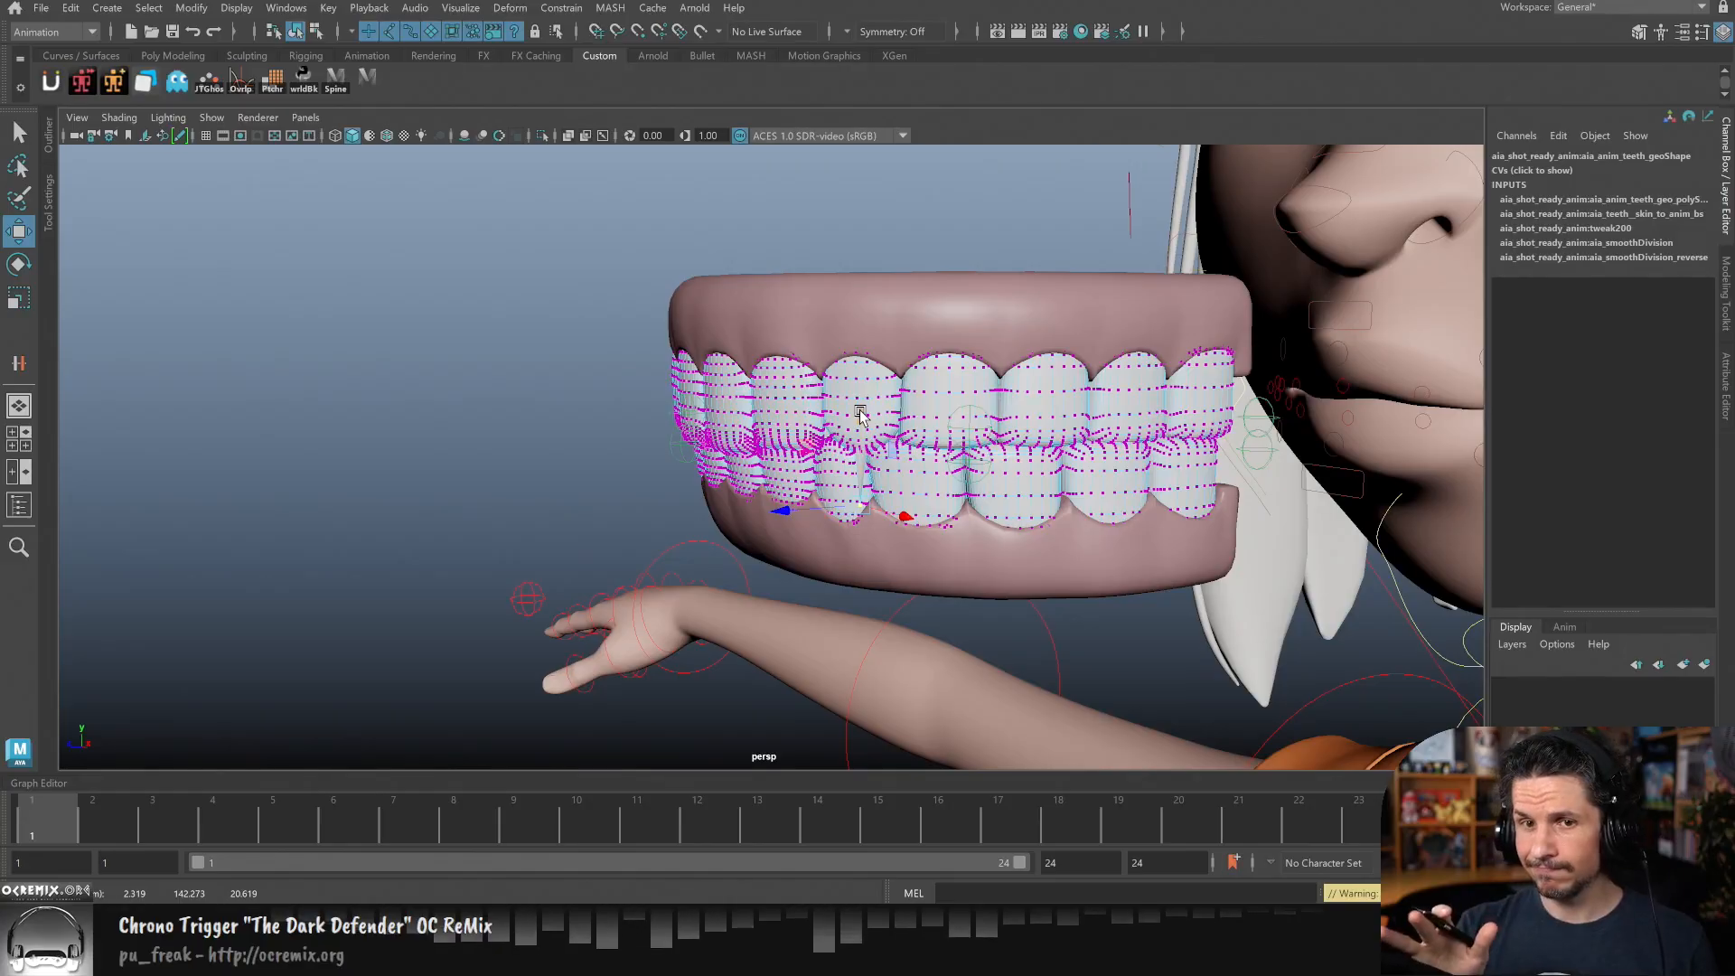
pyautogui.hotkey('ctrl', 'z')
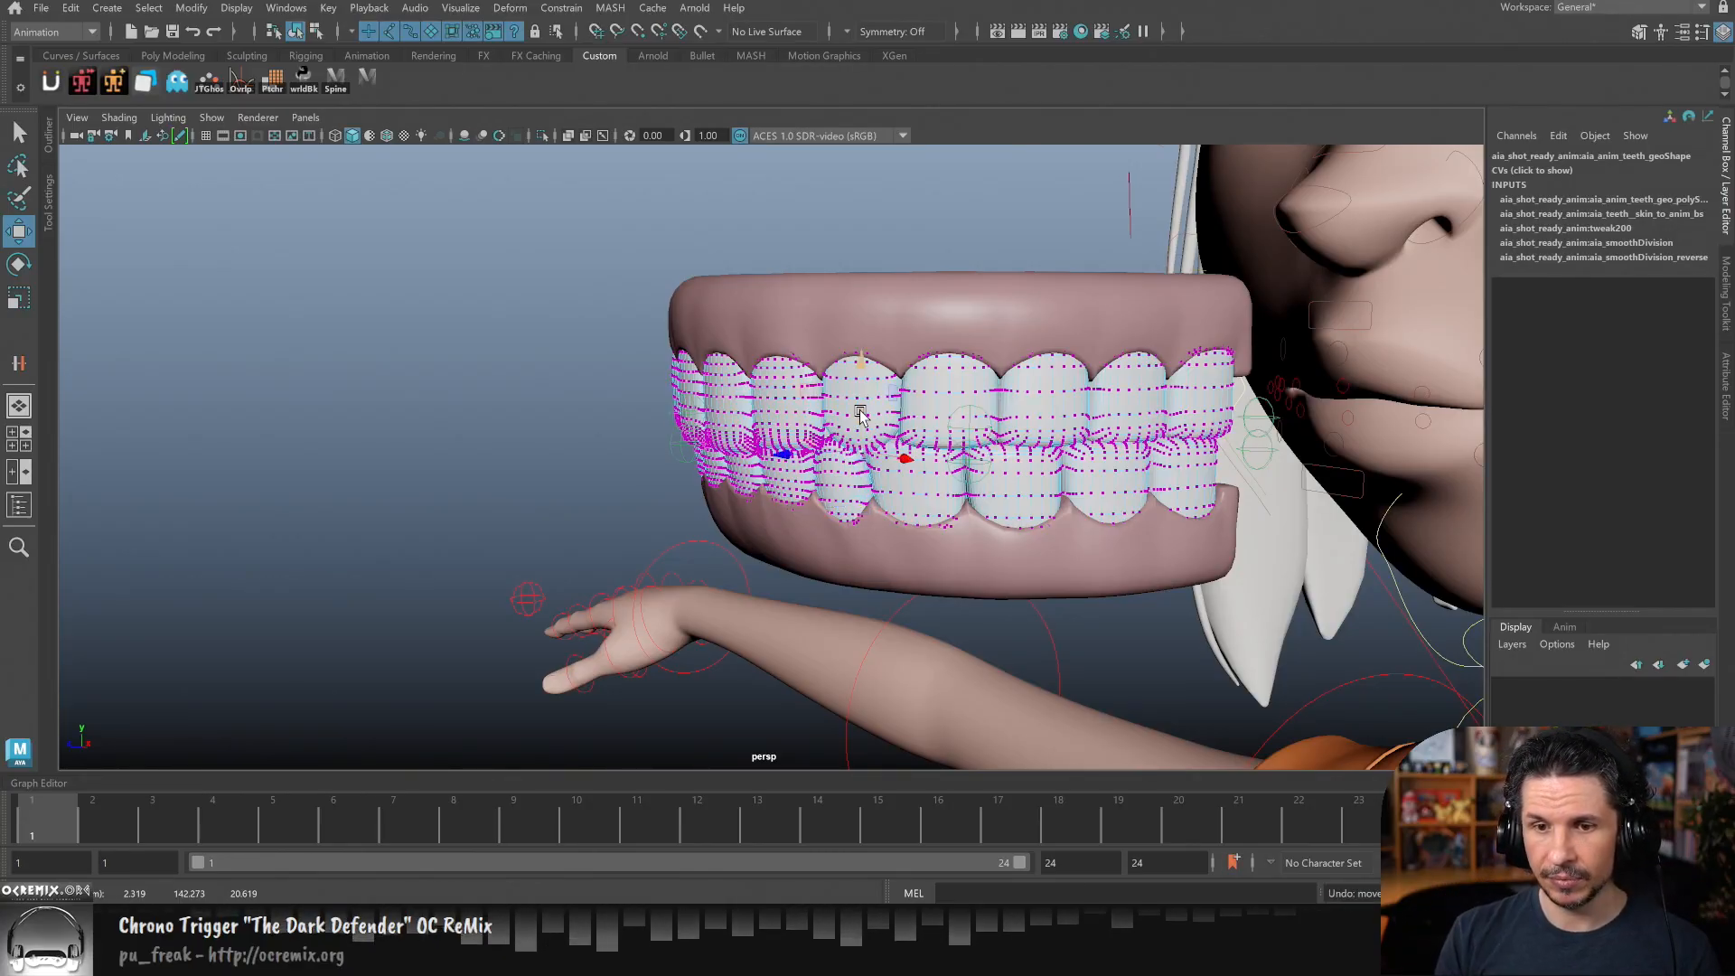
pyautogui.press('b')
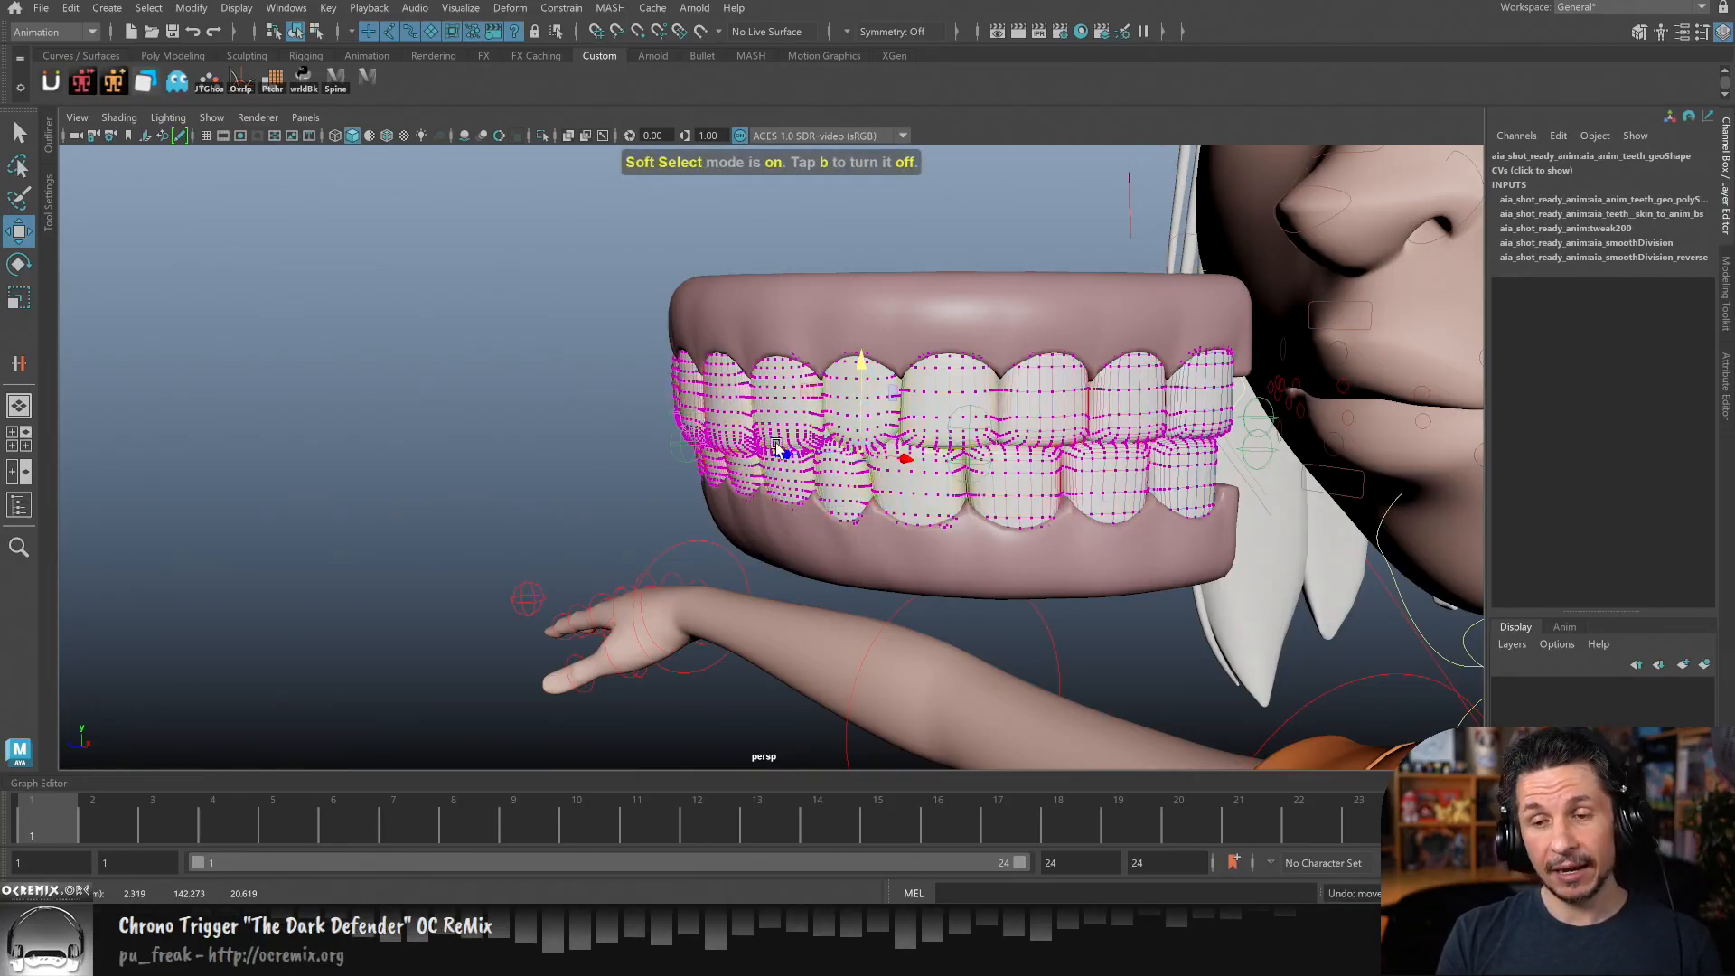
# - Reduce the falloff radius to 1.14 with Volume falloff and try pulling the canine's tip vertex down, undoing the move
pyautogui.moveTo(940, 470)
pyautogui.mouseDown()
pyautogui.moveTo(858, 475)
pyautogui.moveTo(1014, 483)
pyautogui.moveTo(965, 482)
pyautogui.mouseUp()
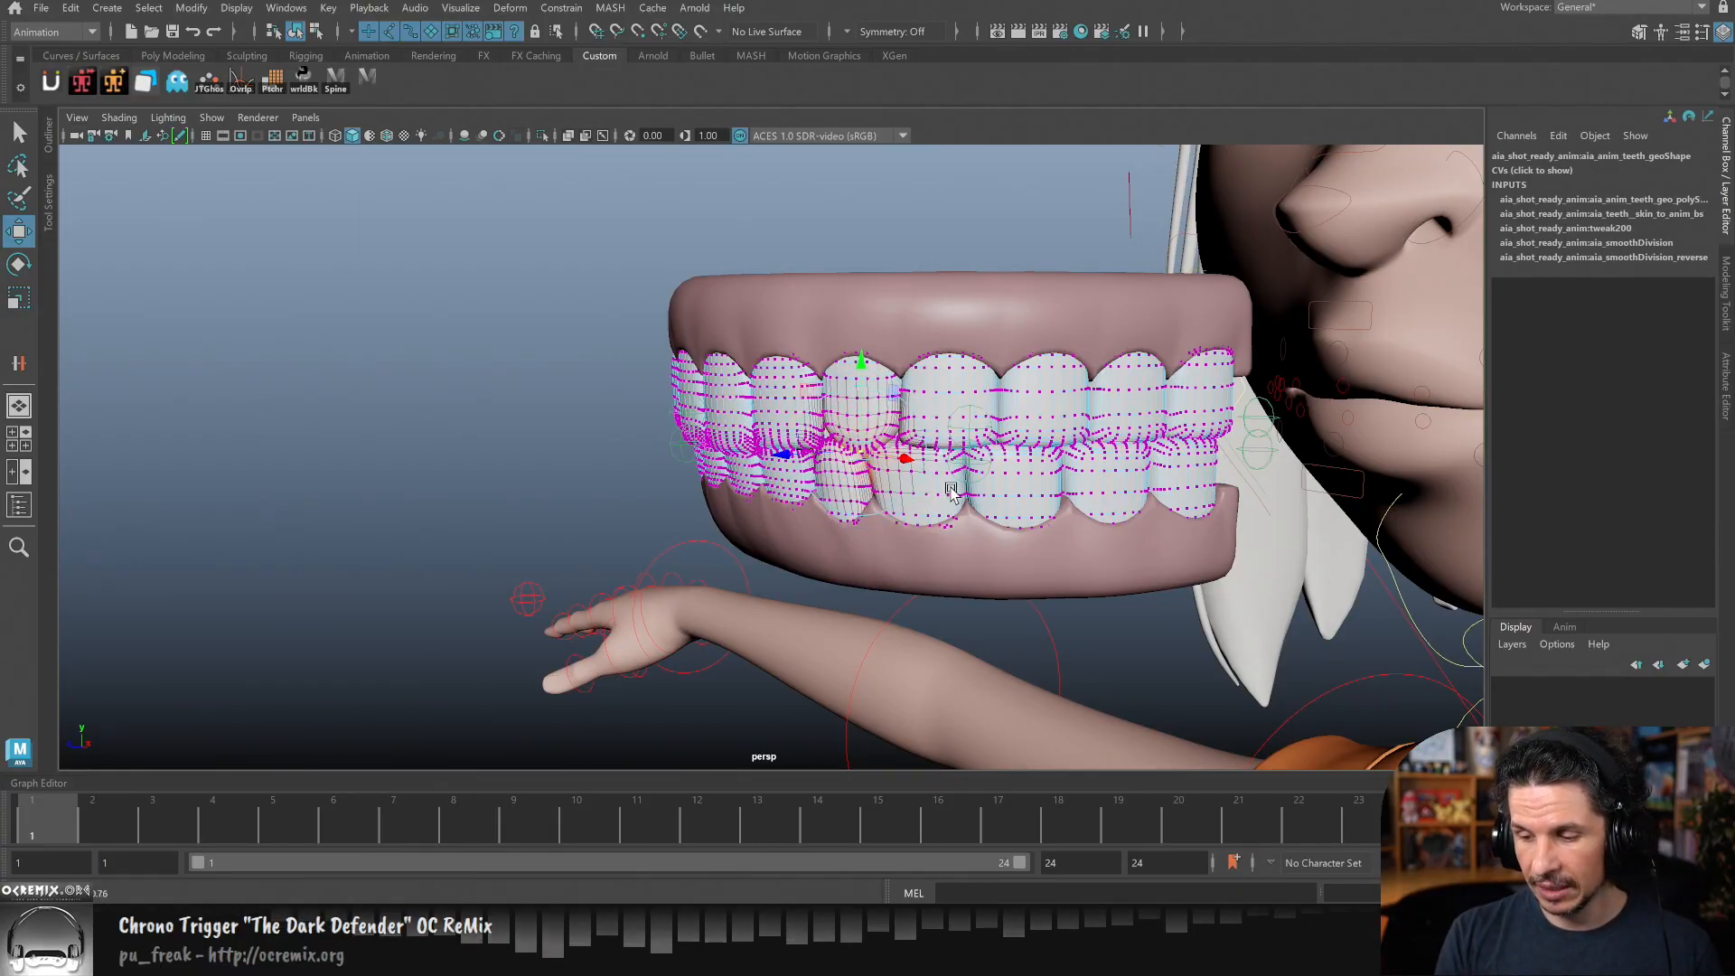
pyautogui.moveTo(879, 366); pyautogui.dragTo(883, 405)
pyautogui.hotkey('ctrl', 'z')
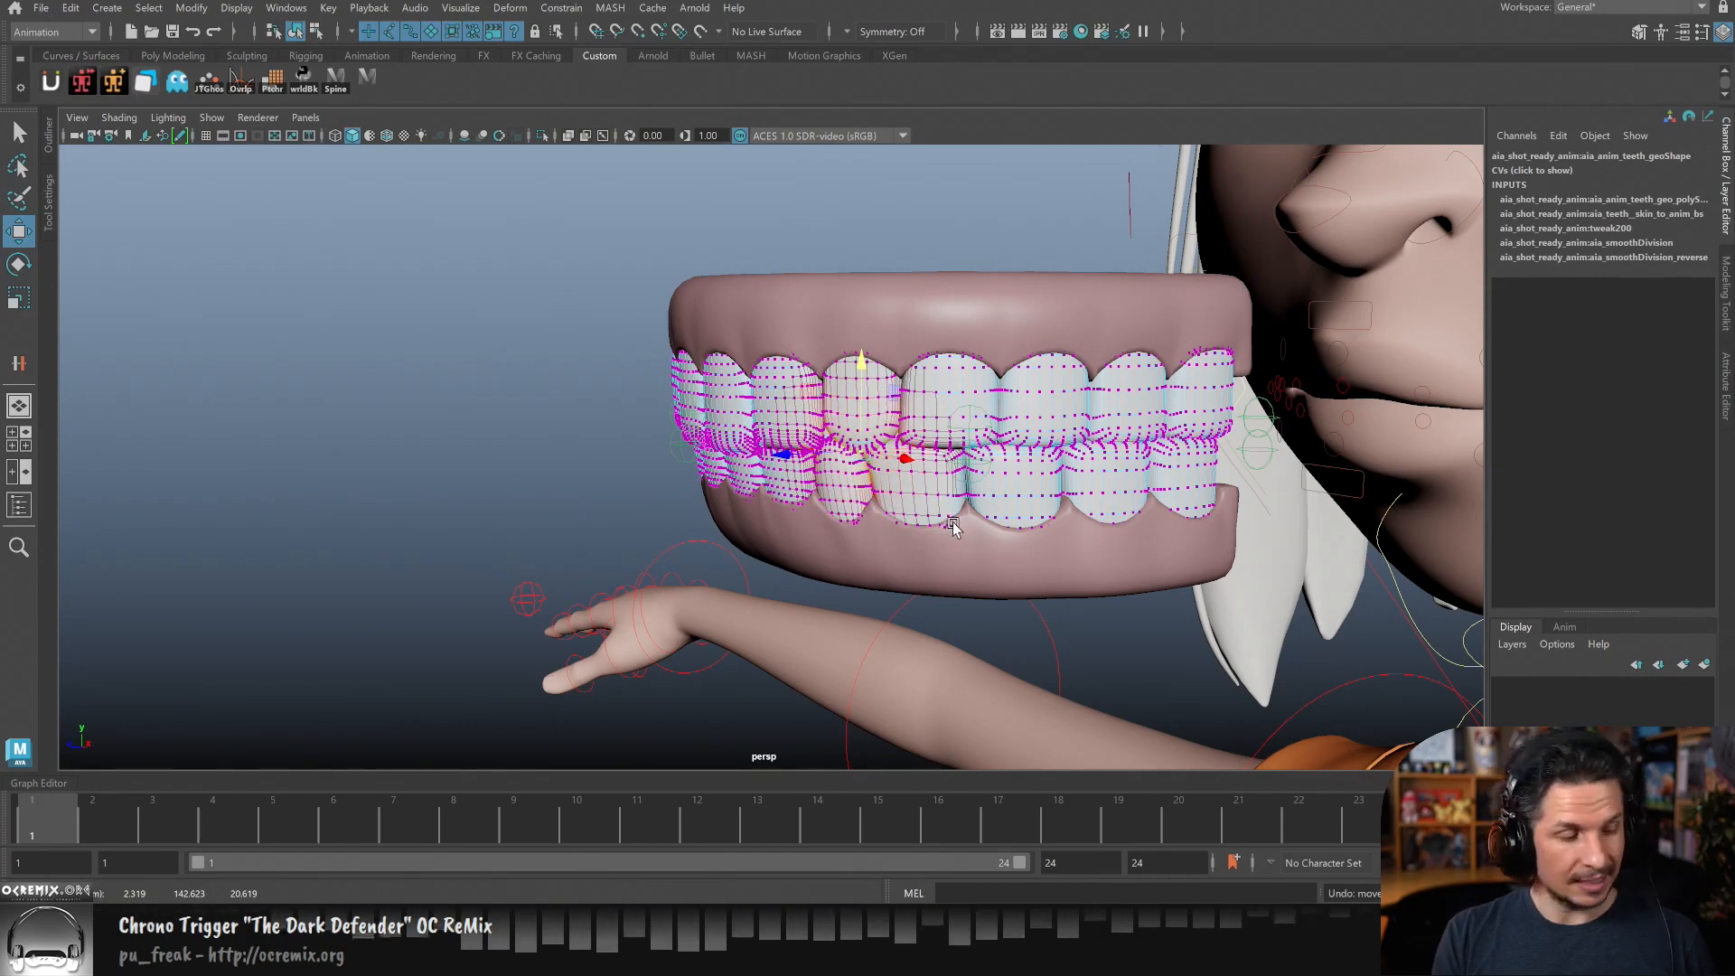
pyautogui.press('super')
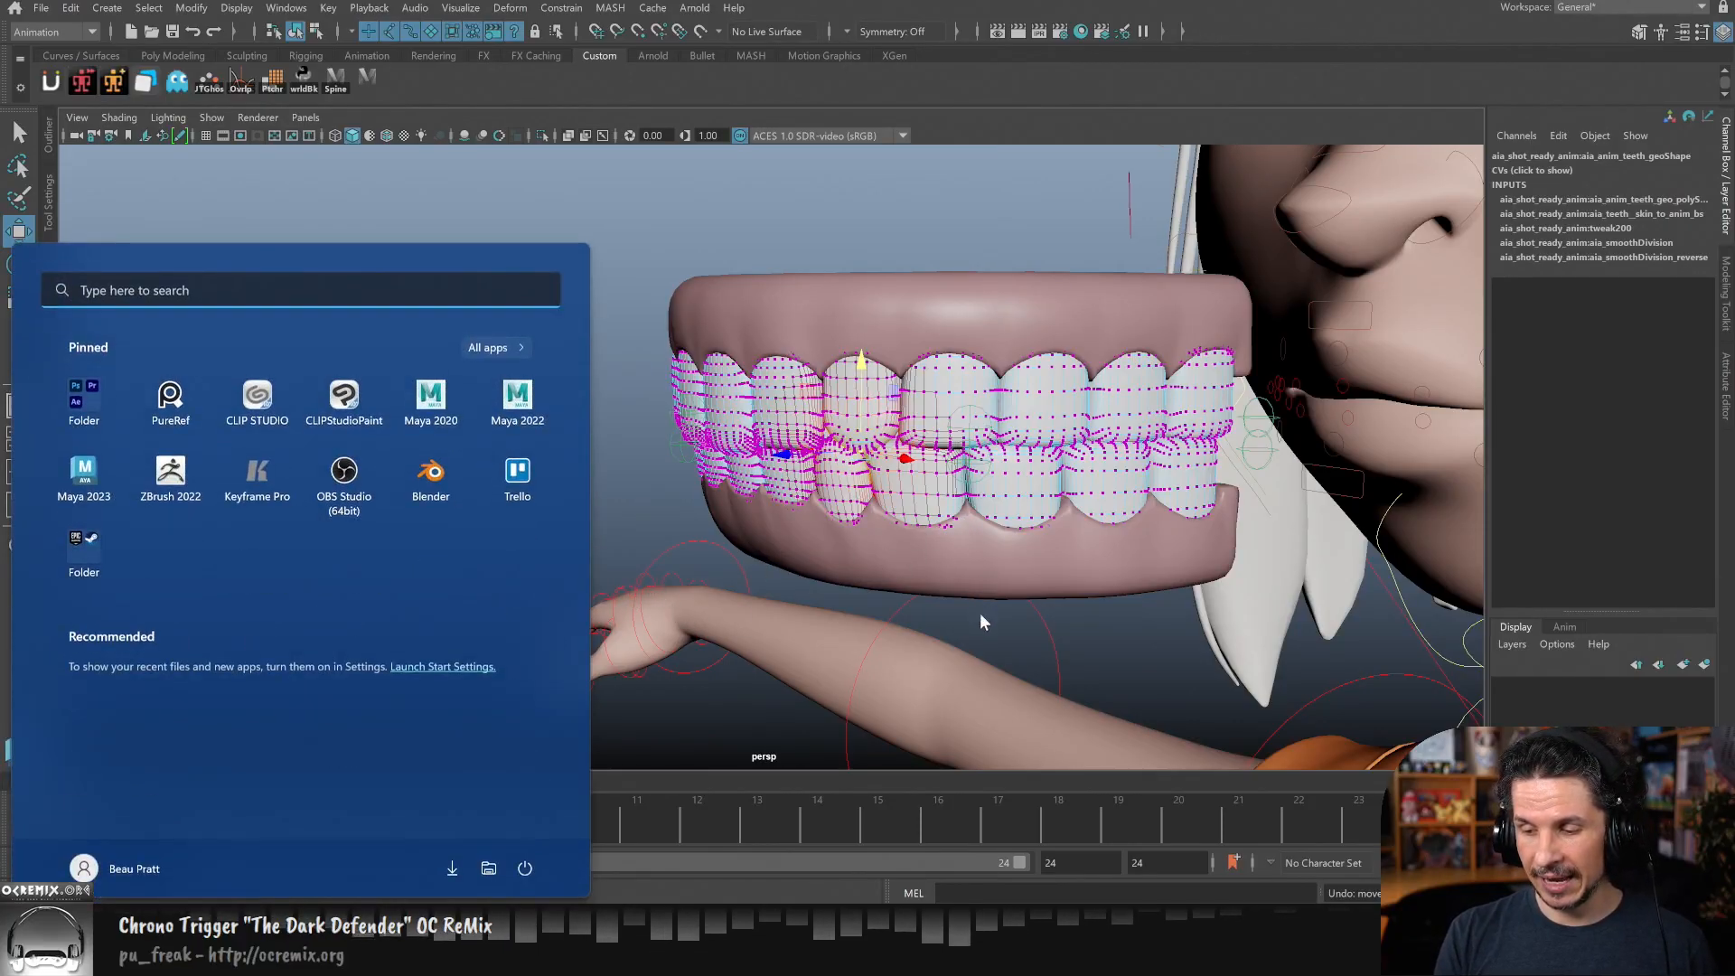
pyautogui.press('super')
# - Try pushing the canine's tip vertex back toward the face with Volume falloff, and undo the move
pyautogui.moveTo(981, 606)
pyautogui.keyDown('alt'); pyautogui.mouseDown()
pyautogui.moveTo(961, 616)
pyautogui.moveTo(962, 599)
pyautogui.mouseUp(); pyautogui.keyUp('alt')
pyautogui.moveTo(517, 443); pyautogui.dragTo(619, 455)
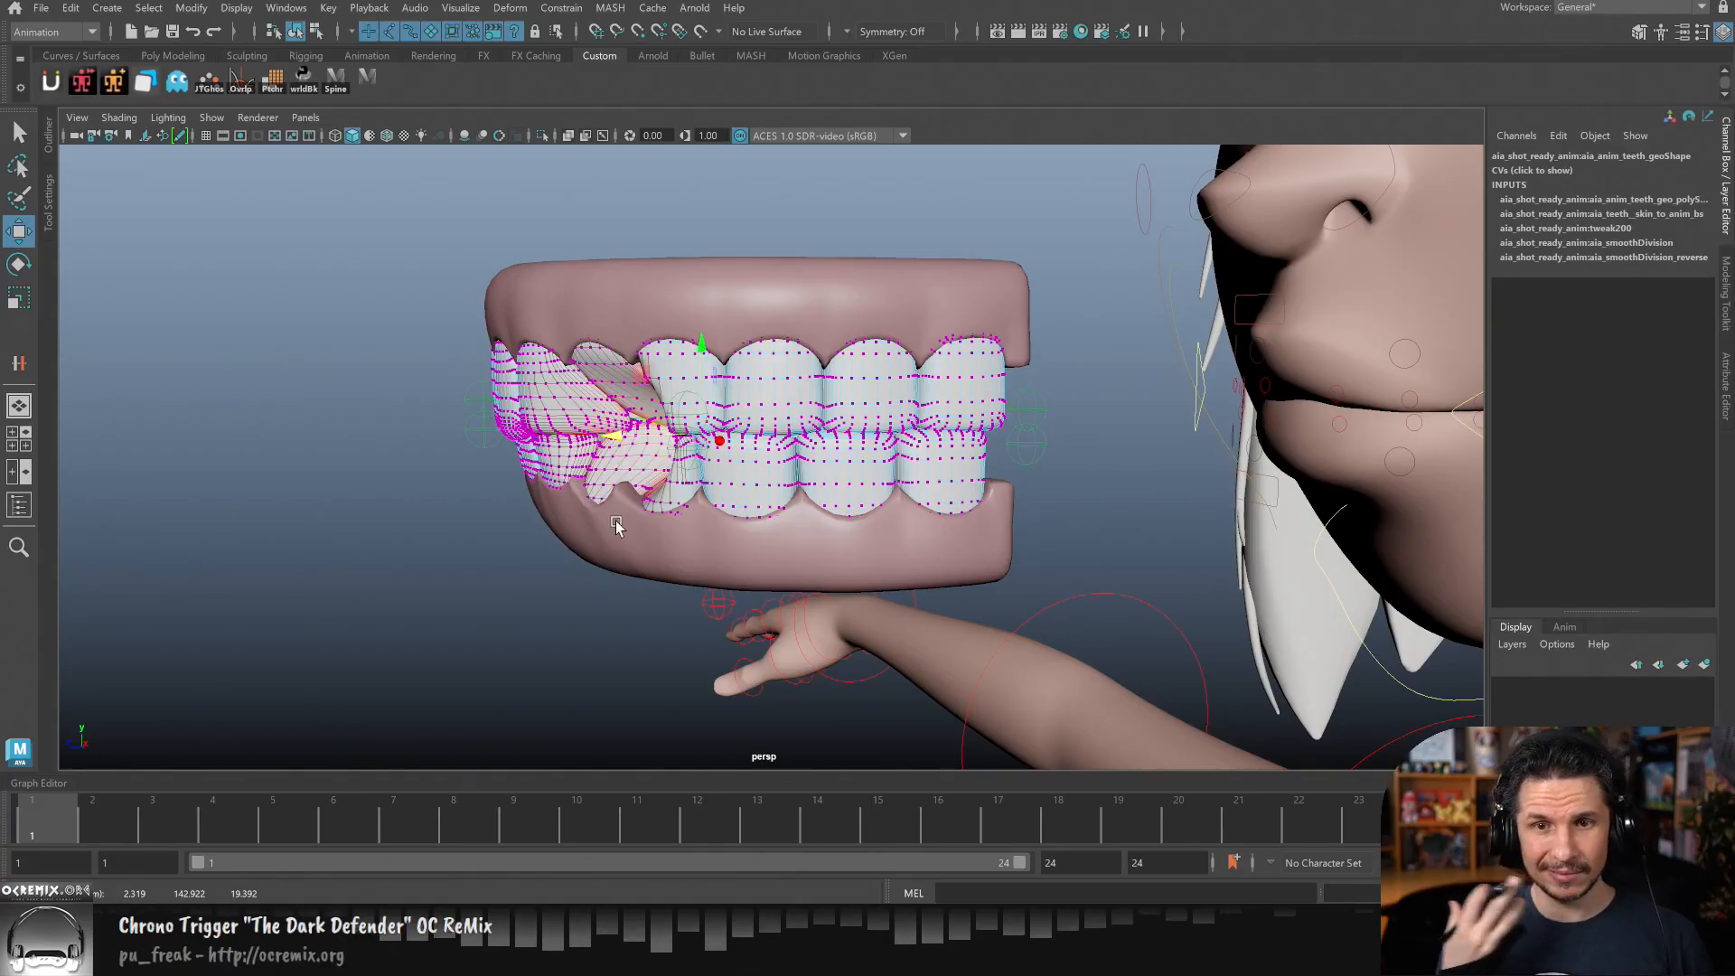
pyautogui.hotkey('ctrl', 'z')
pyautogui.keyDown('alt'); pyautogui.moveTo(617, 527); pyautogui.dragTo(940, 540); pyautogui.keyUp('alt')
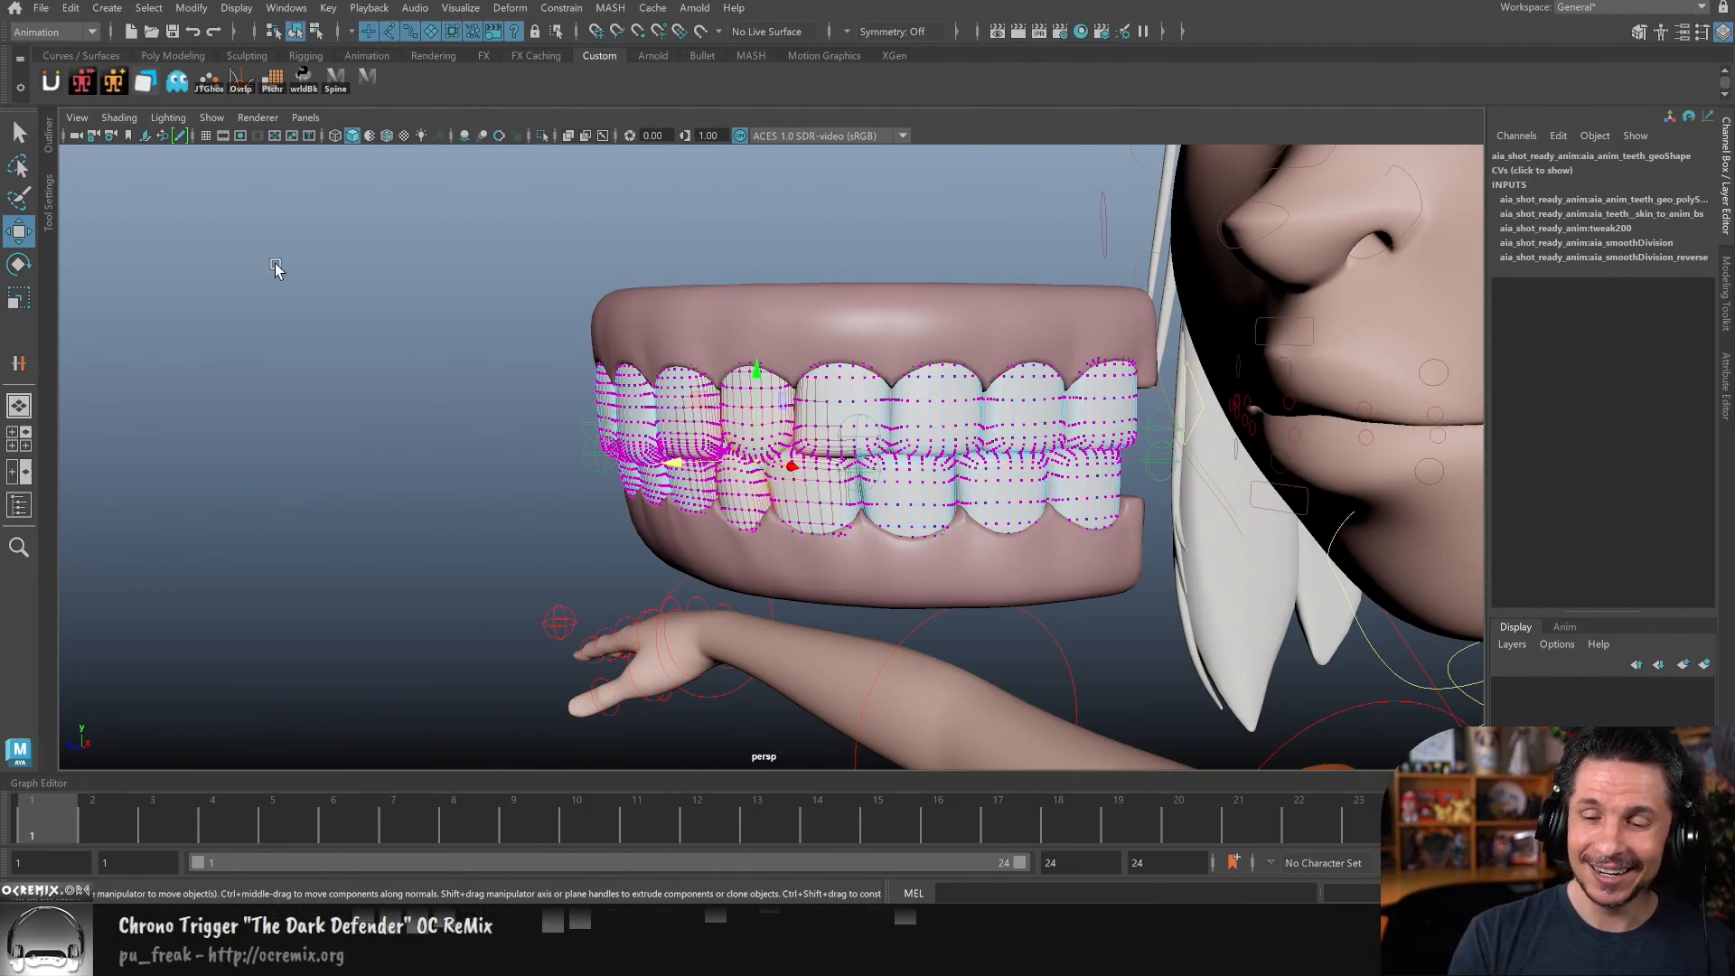
# - Set the Move Tool's soft selection falloff mode to Surface
pyautogui.click(49, 190)
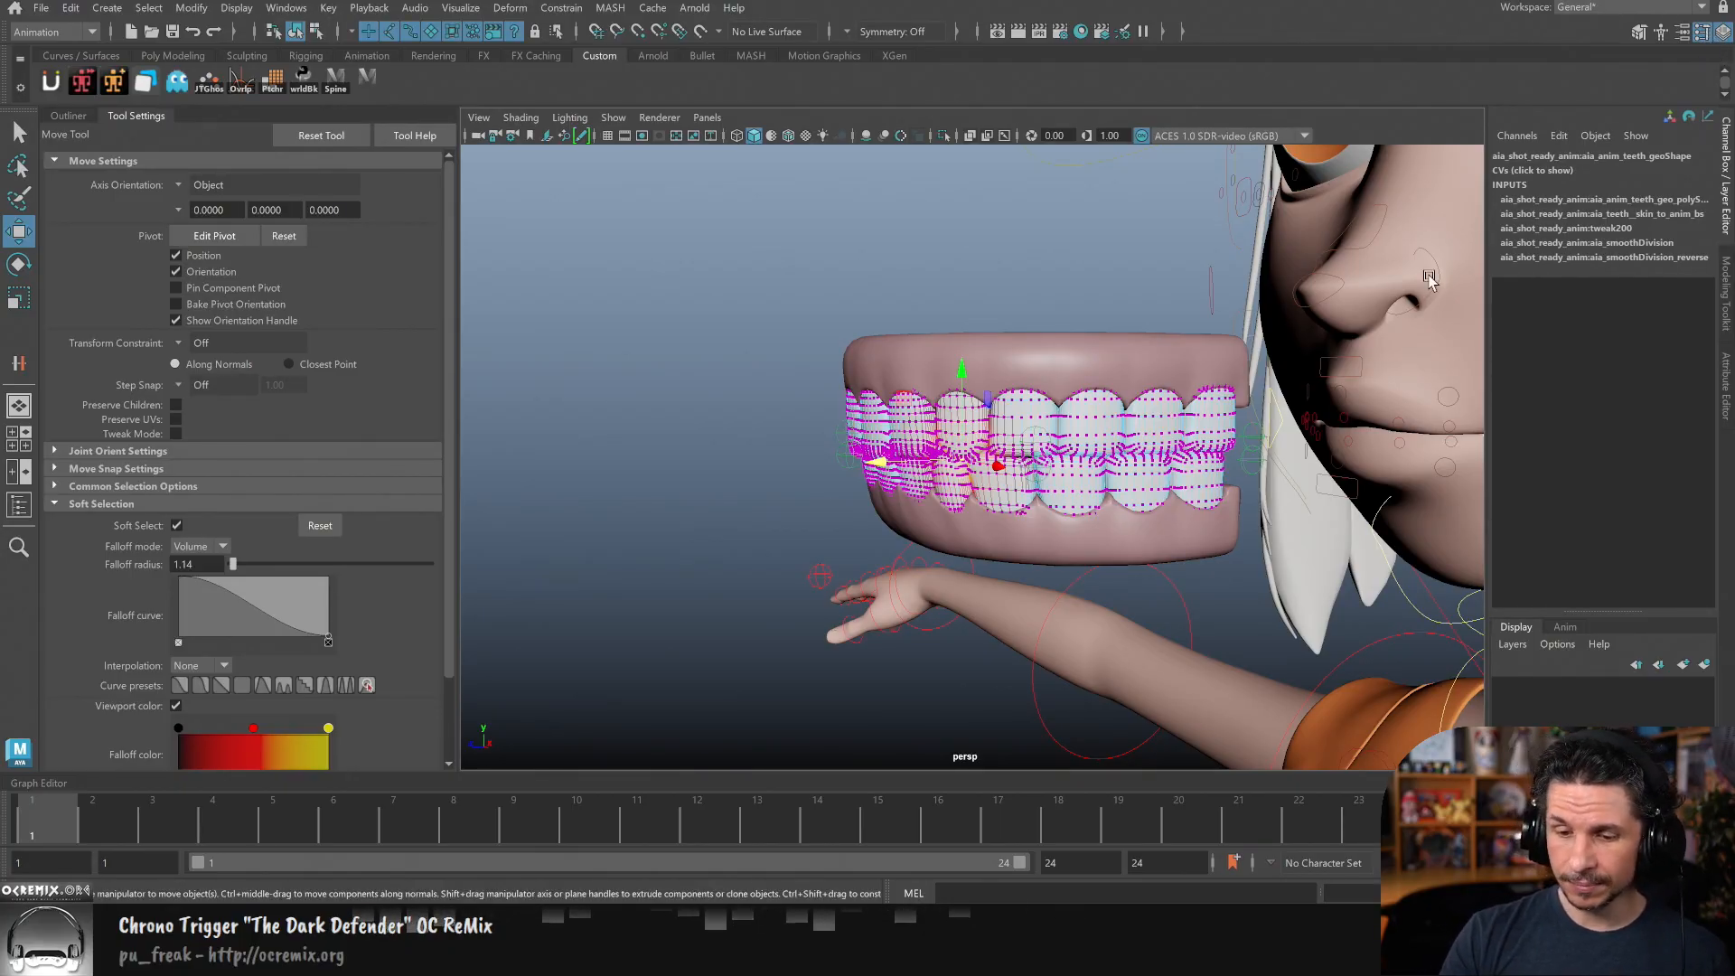
pyautogui.scroll(-3, 407, 513)
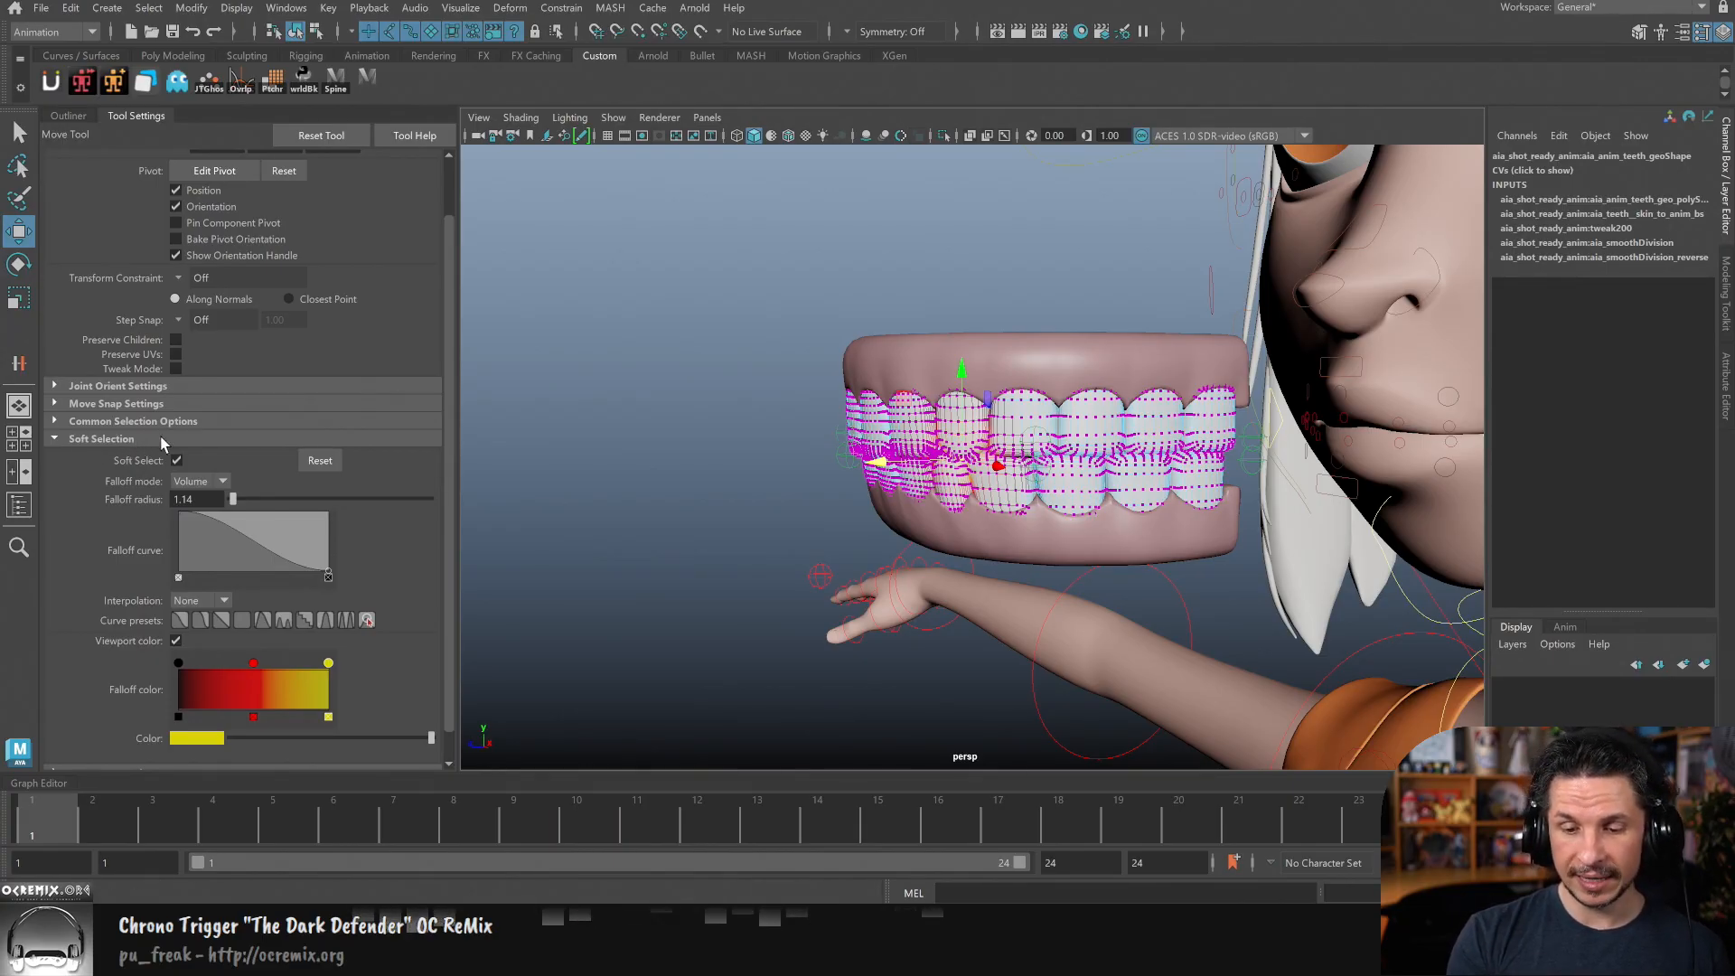
pyautogui.click(201, 483)
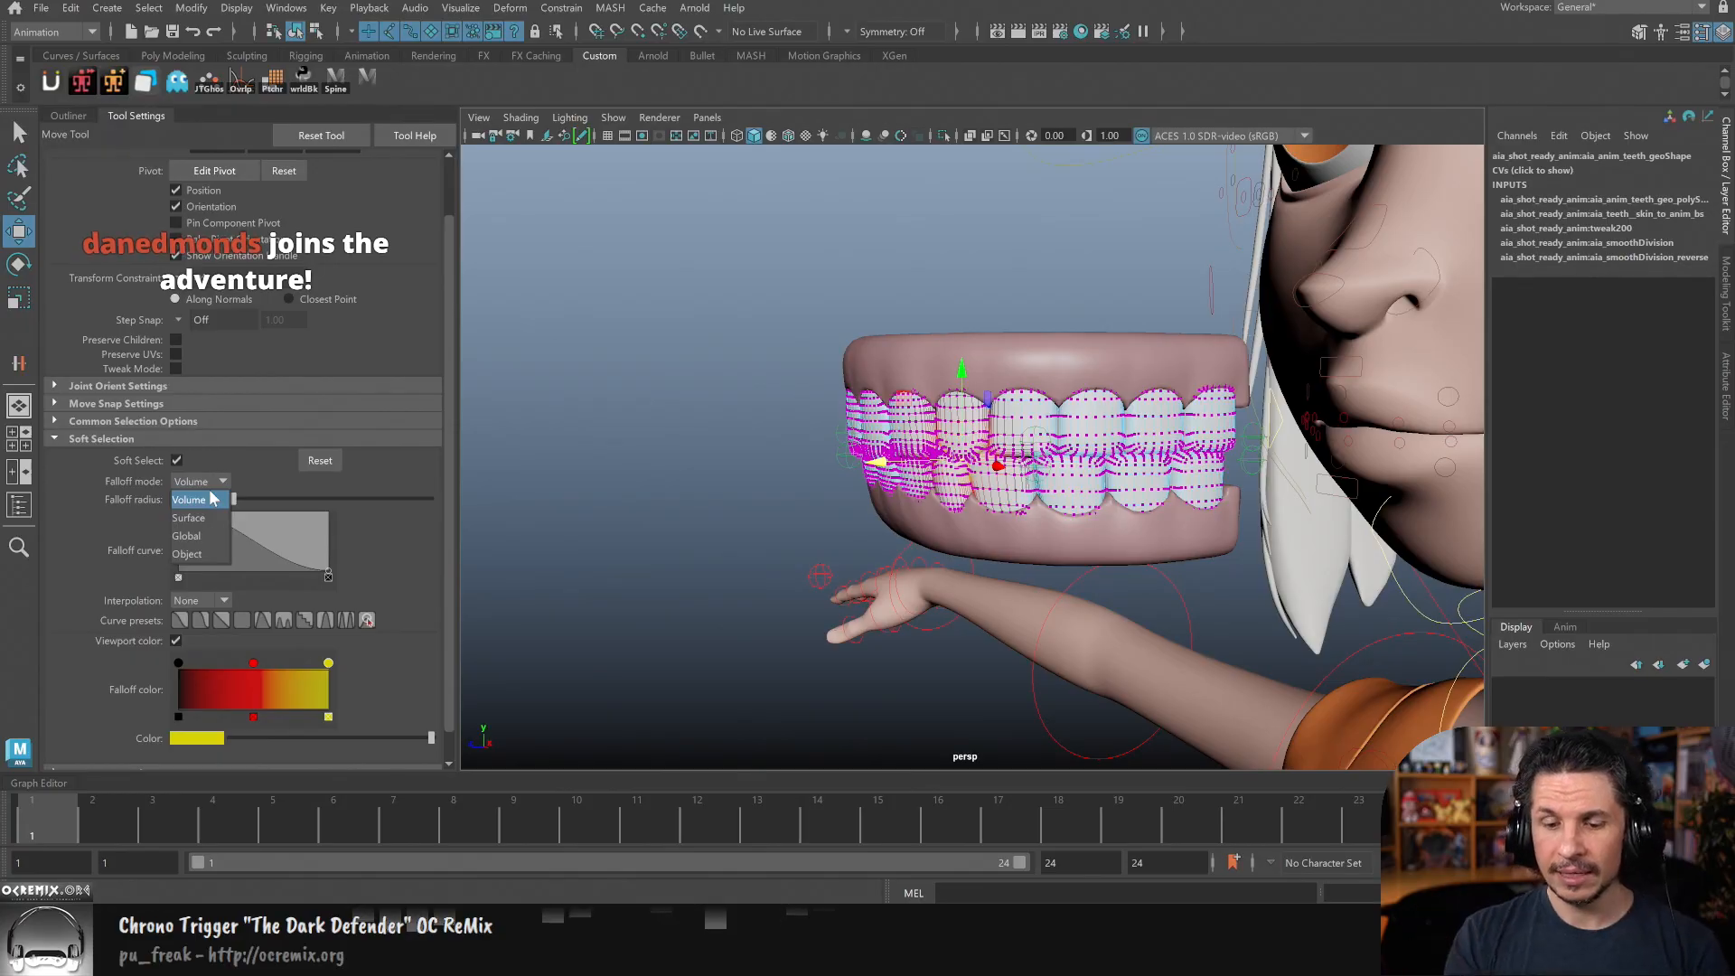
pyautogui.click(209, 518)
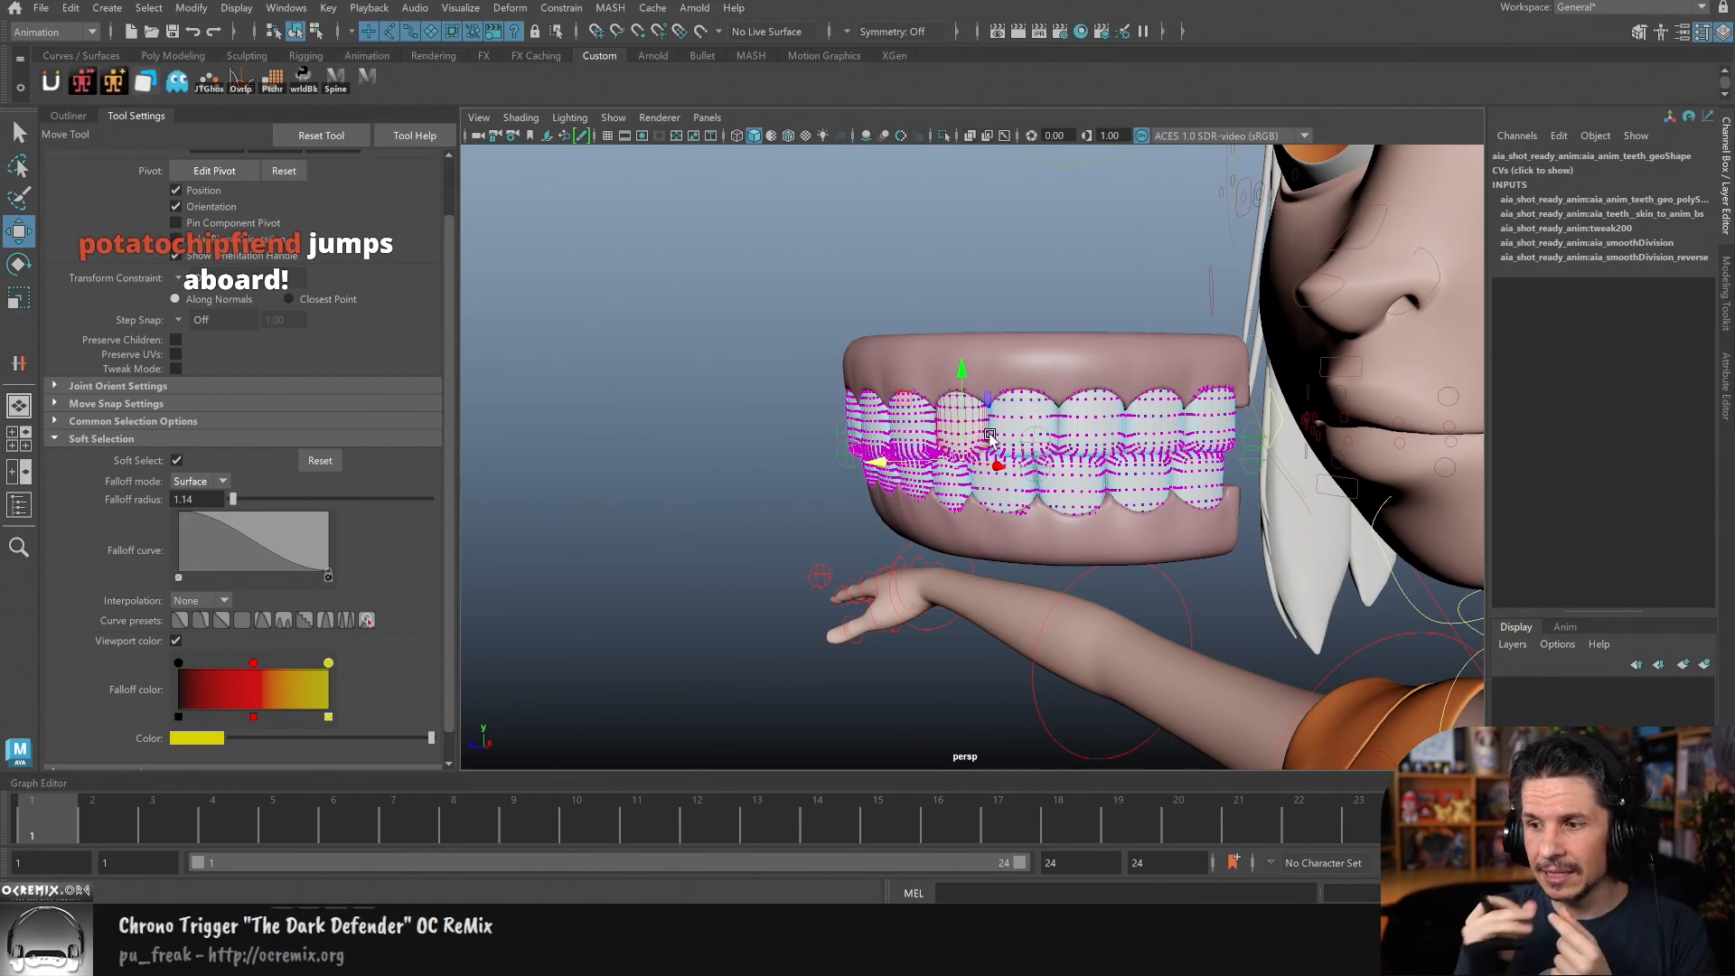
# - Set the falloff radius to about 1.03, pull the upper canine's tip vertex down to lengthen the tooth into a fang, and deselect it
pyautogui.keyDown('alt'); pyautogui.moveTo(1104, 493); pyautogui.dragTo(1111, 495, button='middle'); pyautogui.keyUp('alt')
pyautogui.keyDown('alt'); pyautogui.moveTo(1111, 495); pyautogui.dragTo(1166, 467, button='right'); pyautogui.keyUp('alt')
pyautogui.keyDown('alt'); pyautogui.moveTo(1136, 544); pyautogui.dragTo(1160, 546); pyautogui.keyUp('alt')
pyautogui.keyDown('alt'); pyautogui.moveTo(1160, 546); pyautogui.dragTo(1057, 488, button='middle'); pyautogui.keyUp('alt')
pyautogui.press('b')
pyautogui.moveTo(1057, 488); pyautogui.dragTo(997, 400)
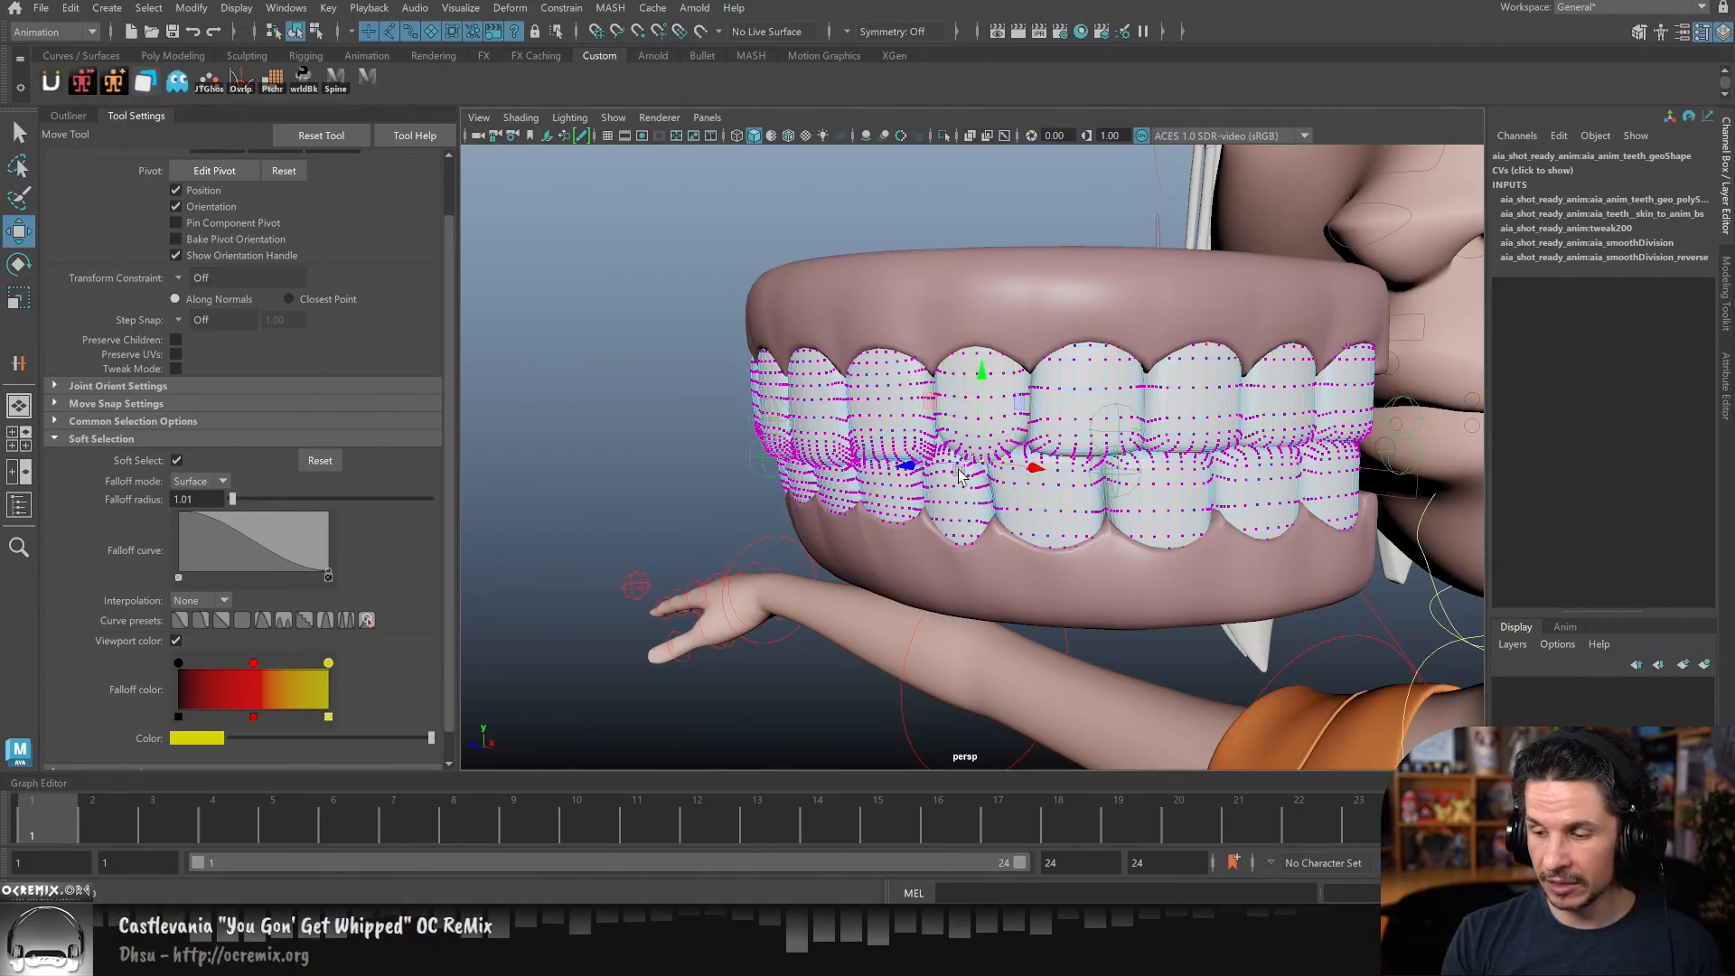
pyautogui.moveTo(981, 378); pyautogui.dragTo(986, 414)
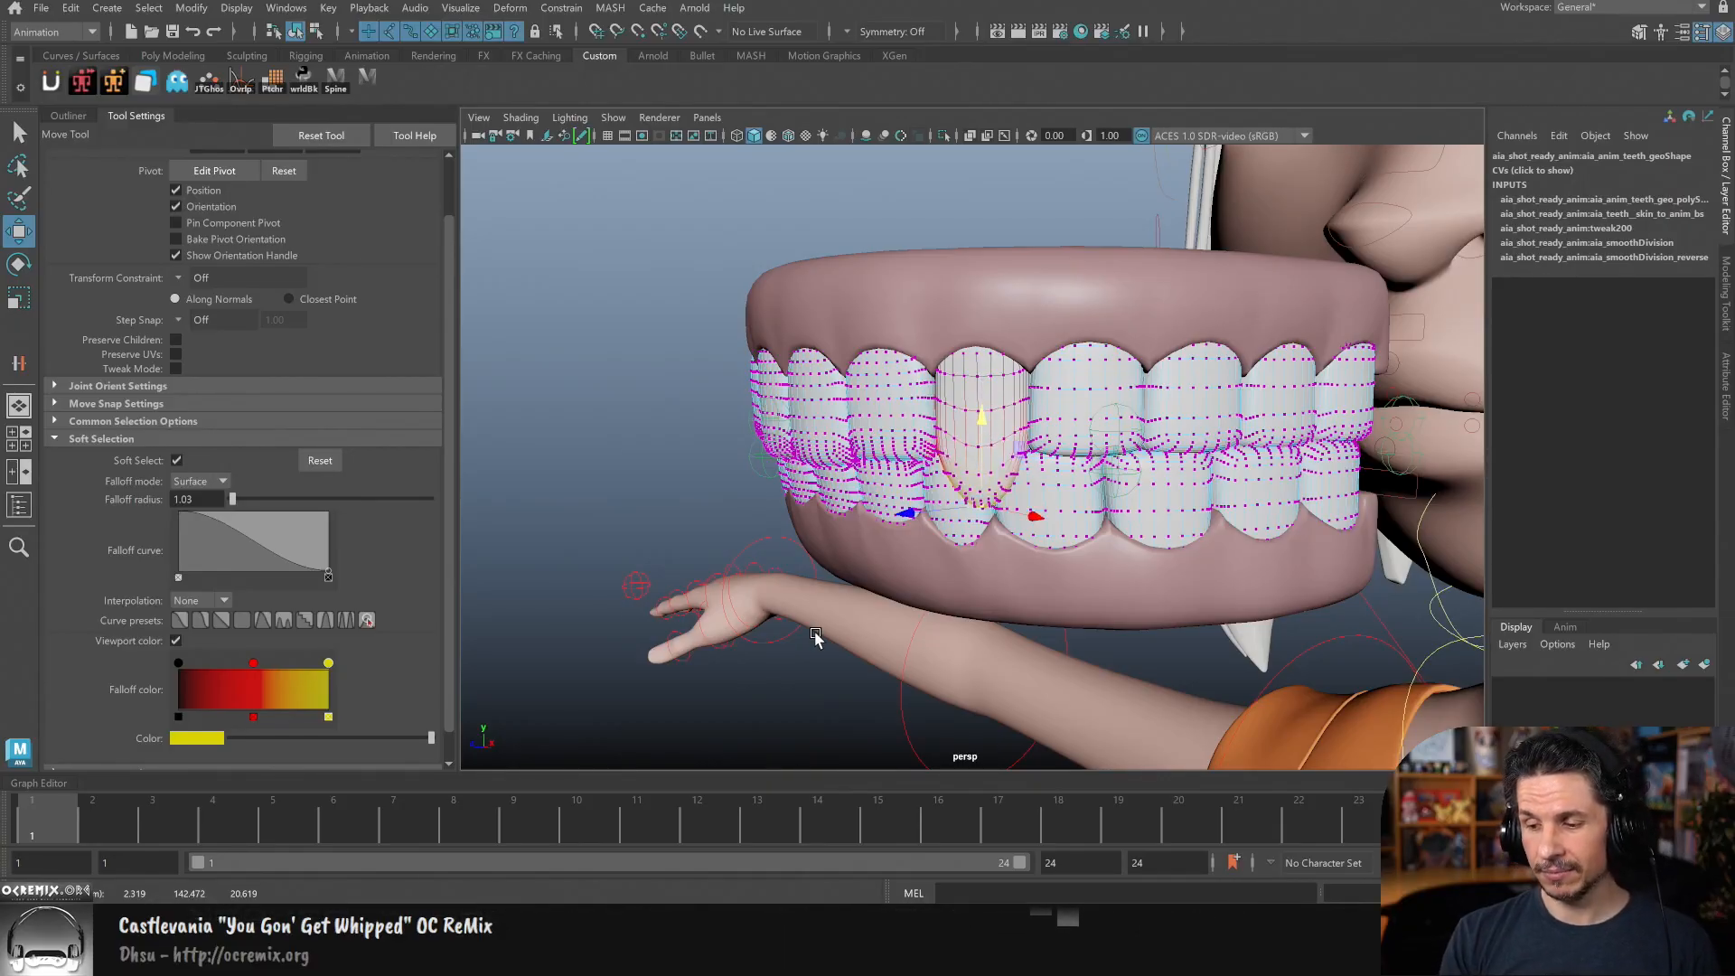
pyautogui.click(744, 713)
pyautogui.keyDown('alt'); pyautogui.moveTo(903, 636); pyautogui.dragTo(1069, 612); pyautogui.keyUp('alt')
pyautogui.keyDown('alt'); pyautogui.moveTo(1069, 612); pyautogui.dragTo(930, 596, button='middle'); pyautogui.keyUp('alt')
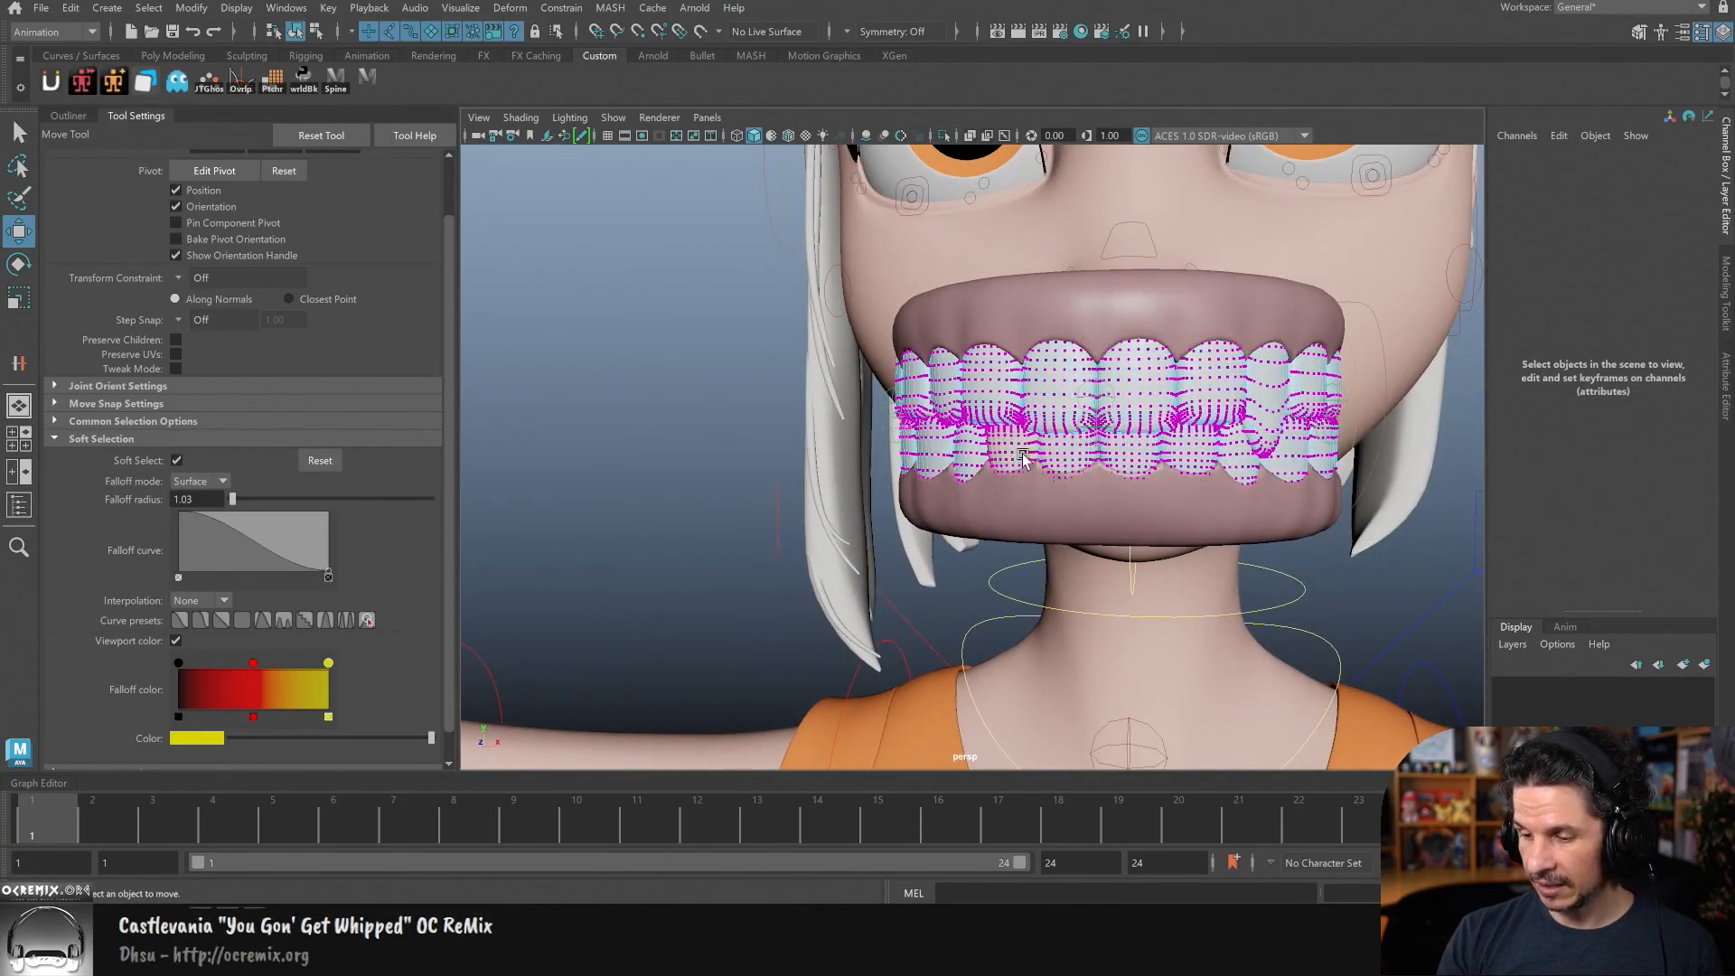
# - Pull the opposite upper canine's tip vertex down with Surface falloff to lengthen it into a matching fang
pyautogui.click(945, 423)
pyautogui.press('f')
pyautogui.keyDown('alt'); pyautogui.moveTo(1224, 492); pyautogui.dragTo(942, 547, button='right'); pyautogui.keyUp('alt')
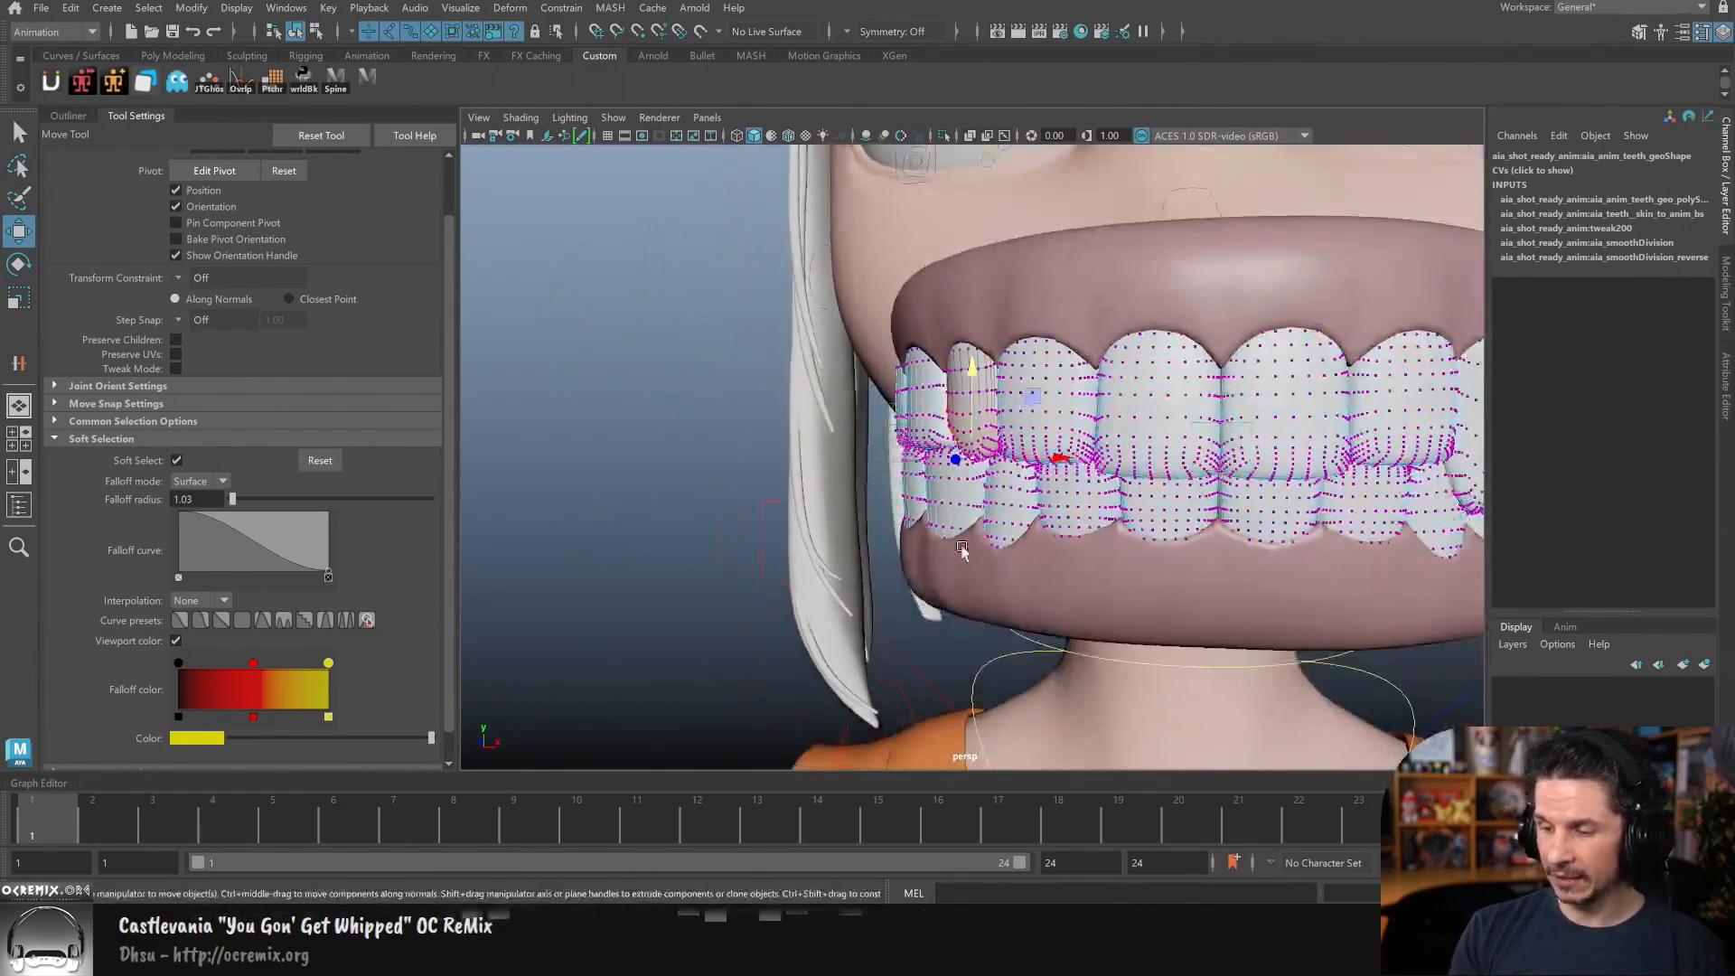
pyautogui.keyDown('alt'); pyautogui.moveTo(942, 547); pyautogui.dragTo(1117, 544); pyautogui.keyUp('alt')
pyautogui.keyDown('alt'); pyautogui.moveTo(1117, 544); pyautogui.dragTo(1044, 535, button='right'); pyautogui.keyUp('alt')
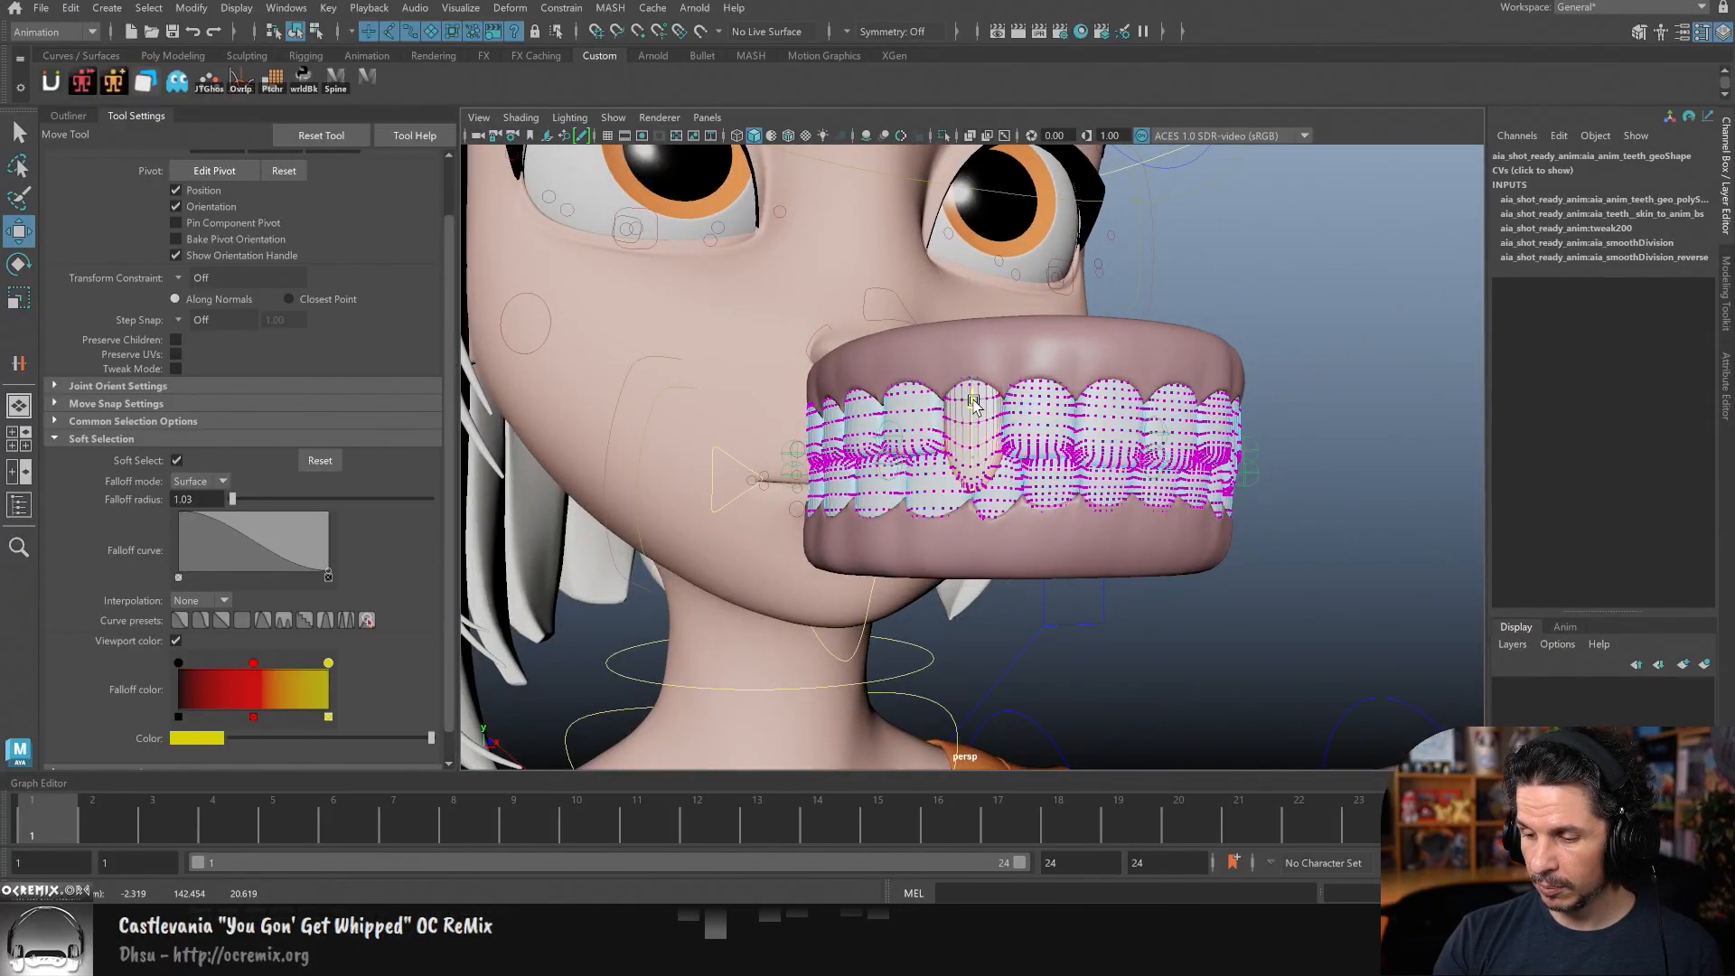
pyautogui.keyDown('alt'); pyautogui.moveTo(1337, 492); pyautogui.dragTo(1306, 492); pyautogui.keyUp('alt')
# - Return to object selection, deselect the teeth, and examine both fangs from the front and the side
pyautogui.press('F8')
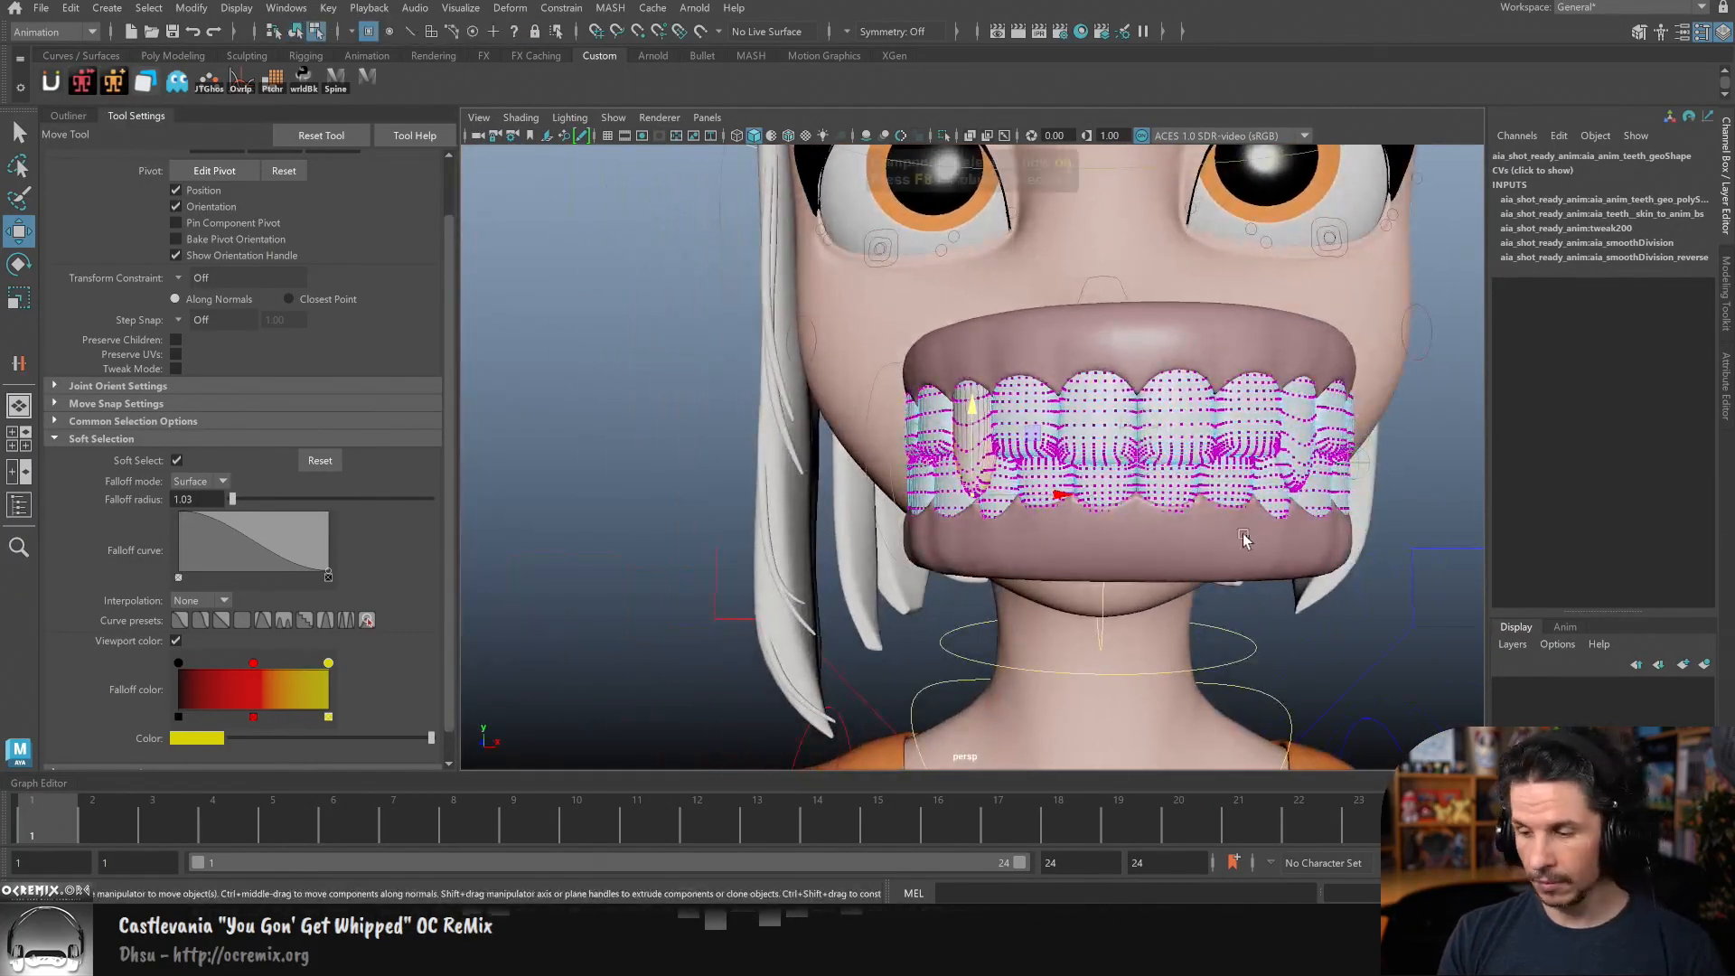
pyautogui.click(701, 598)
pyautogui.keyDown('alt'); pyautogui.moveTo(702, 598); pyautogui.dragTo(1264, 555); pyautogui.keyUp('alt')
pyautogui.keyDown('alt'); pyautogui.moveTo(1263, 555); pyautogui.dragTo(1216, 552, button='right'); pyautogui.keyUp('alt')
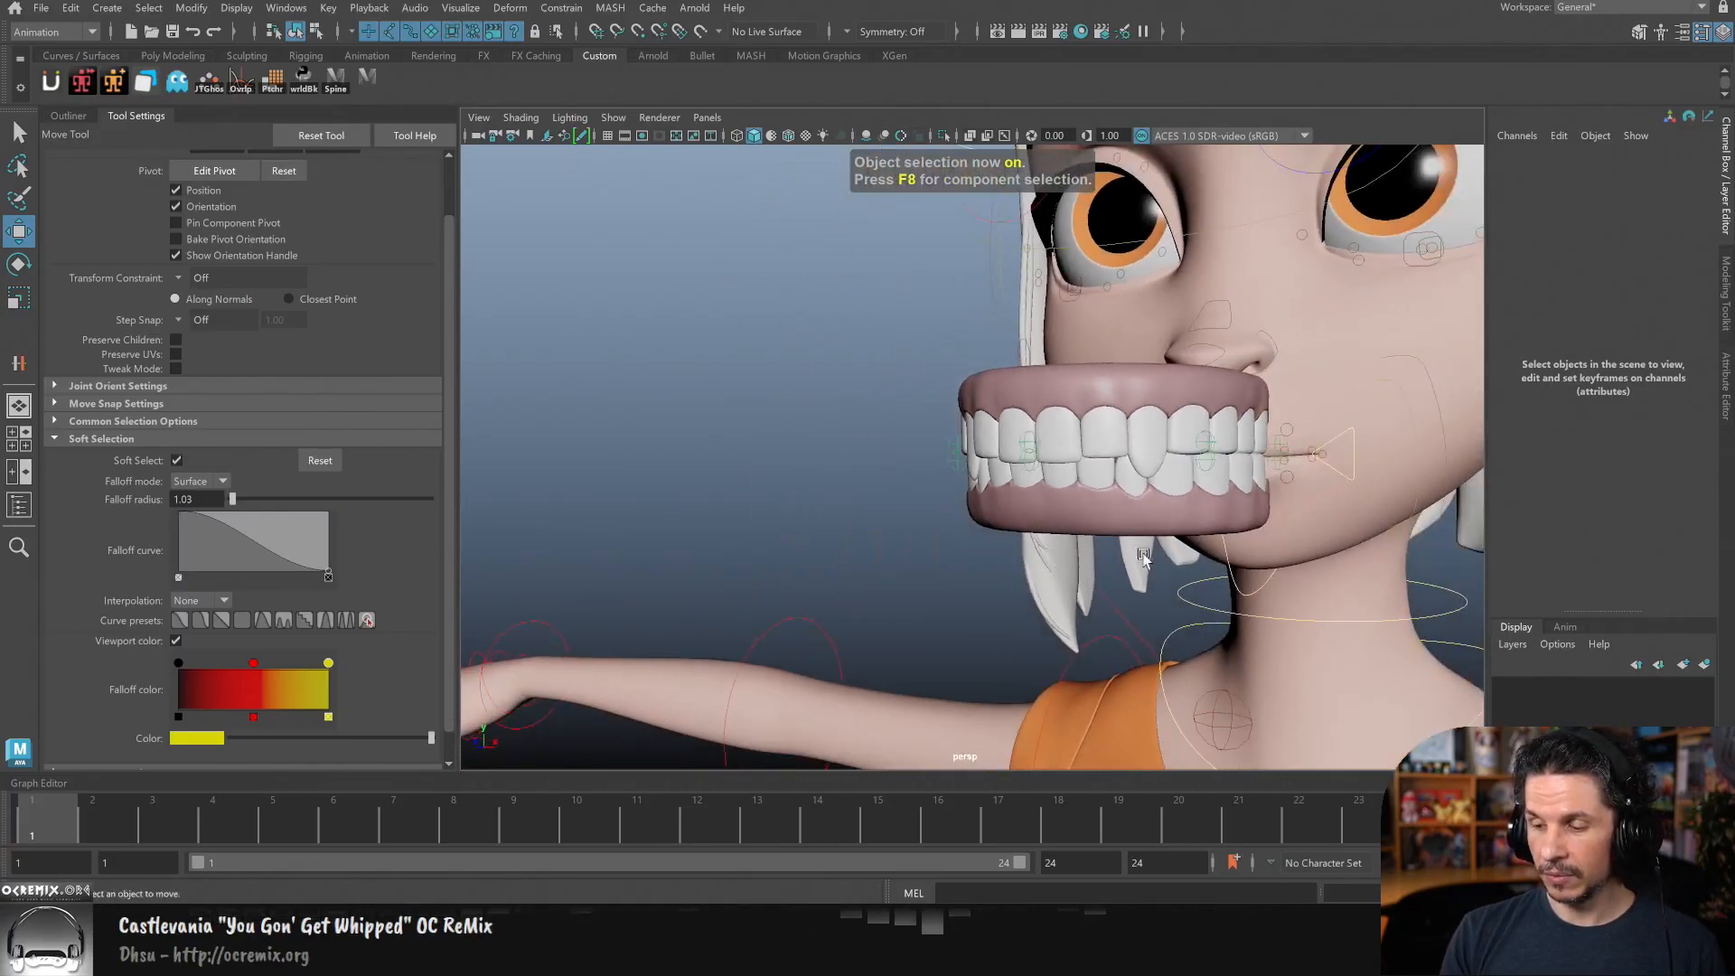
pyautogui.keyDown('alt'); pyautogui.moveTo(1216, 551); pyautogui.dragTo(1138, 550); pyautogui.keyUp('alt')
pyautogui.keyDown('alt'); pyautogui.moveTo(1176, 578); pyautogui.dragTo(1088, 586); pyautogui.keyUp('alt')
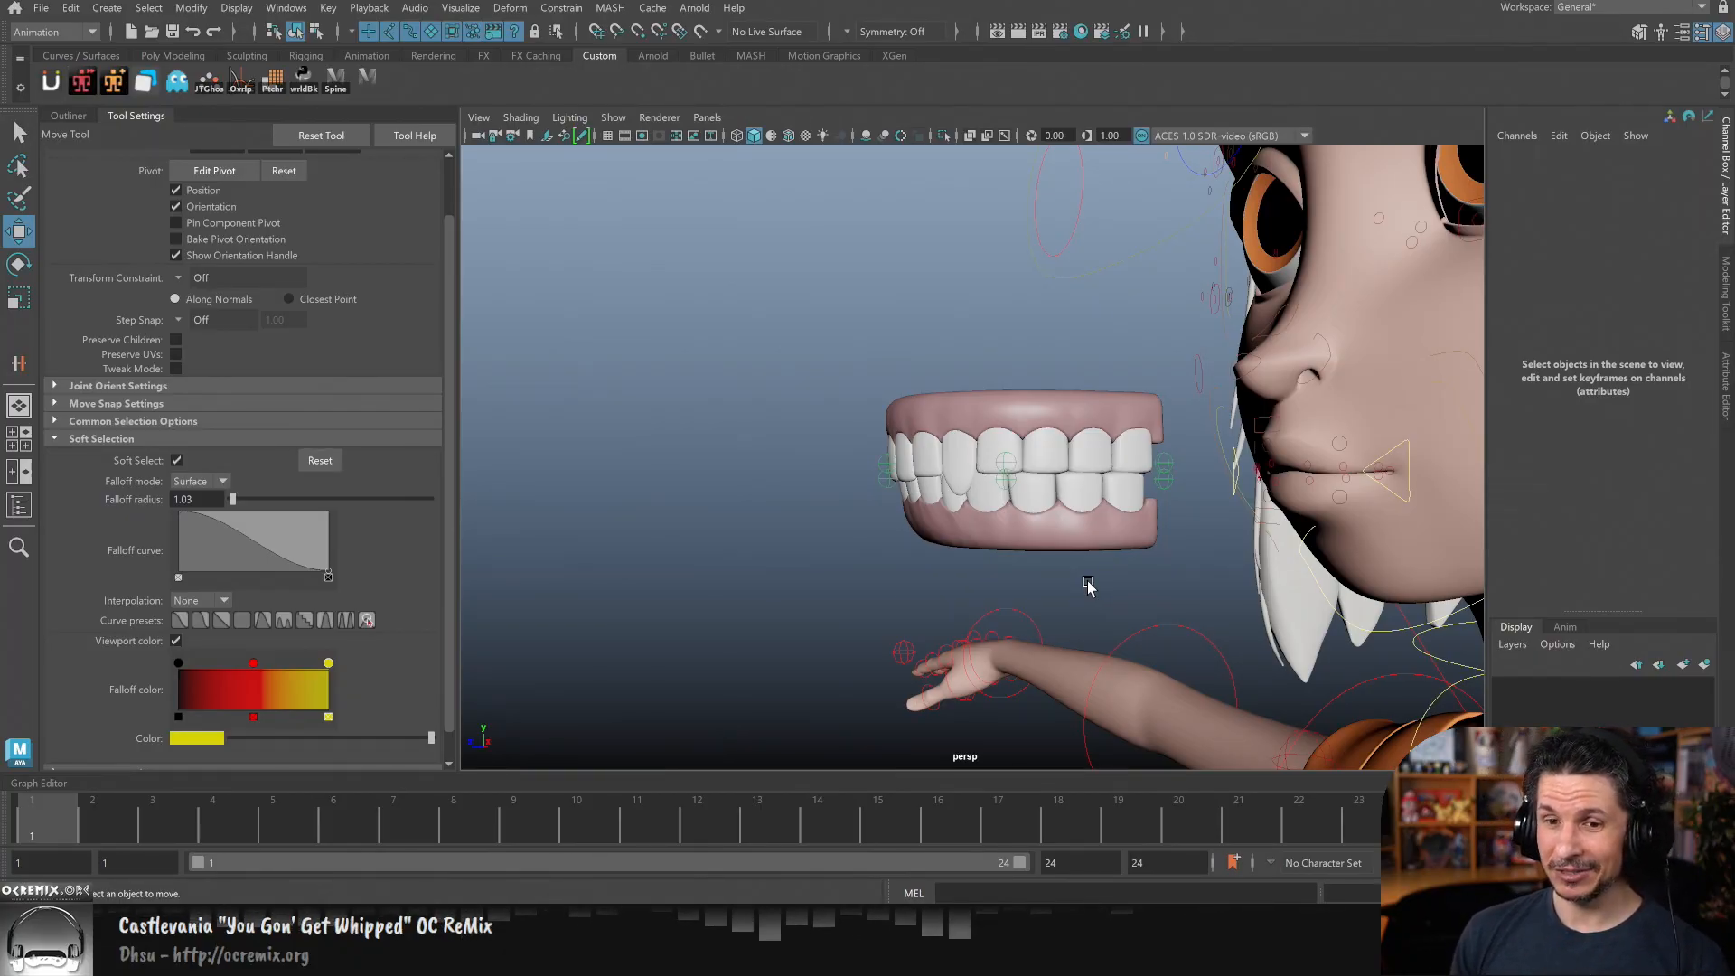
# - Rotate the head control back to about -38.5 in X, examine how the teeth follow up close, and undo the rotation
pyautogui.keyDown('alt'); pyautogui.moveTo(1284, 444); pyautogui.dragTo(1097, 561); pyautogui.keyUp('alt')
pyautogui.keyDown('alt'); pyautogui.moveTo(1096, 561); pyautogui.dragTo(1013, 392, button='right'); pyautogui.keyUp('alt')
pyautogui.keyDown('alt'); pyautogui.moveTo(1013, 393); pyautogui.dragTo(936, 474, button='middle'); pyautogui.keyUp('alt')
pyautogui.click(898, 327)
pyautogui.press('e')
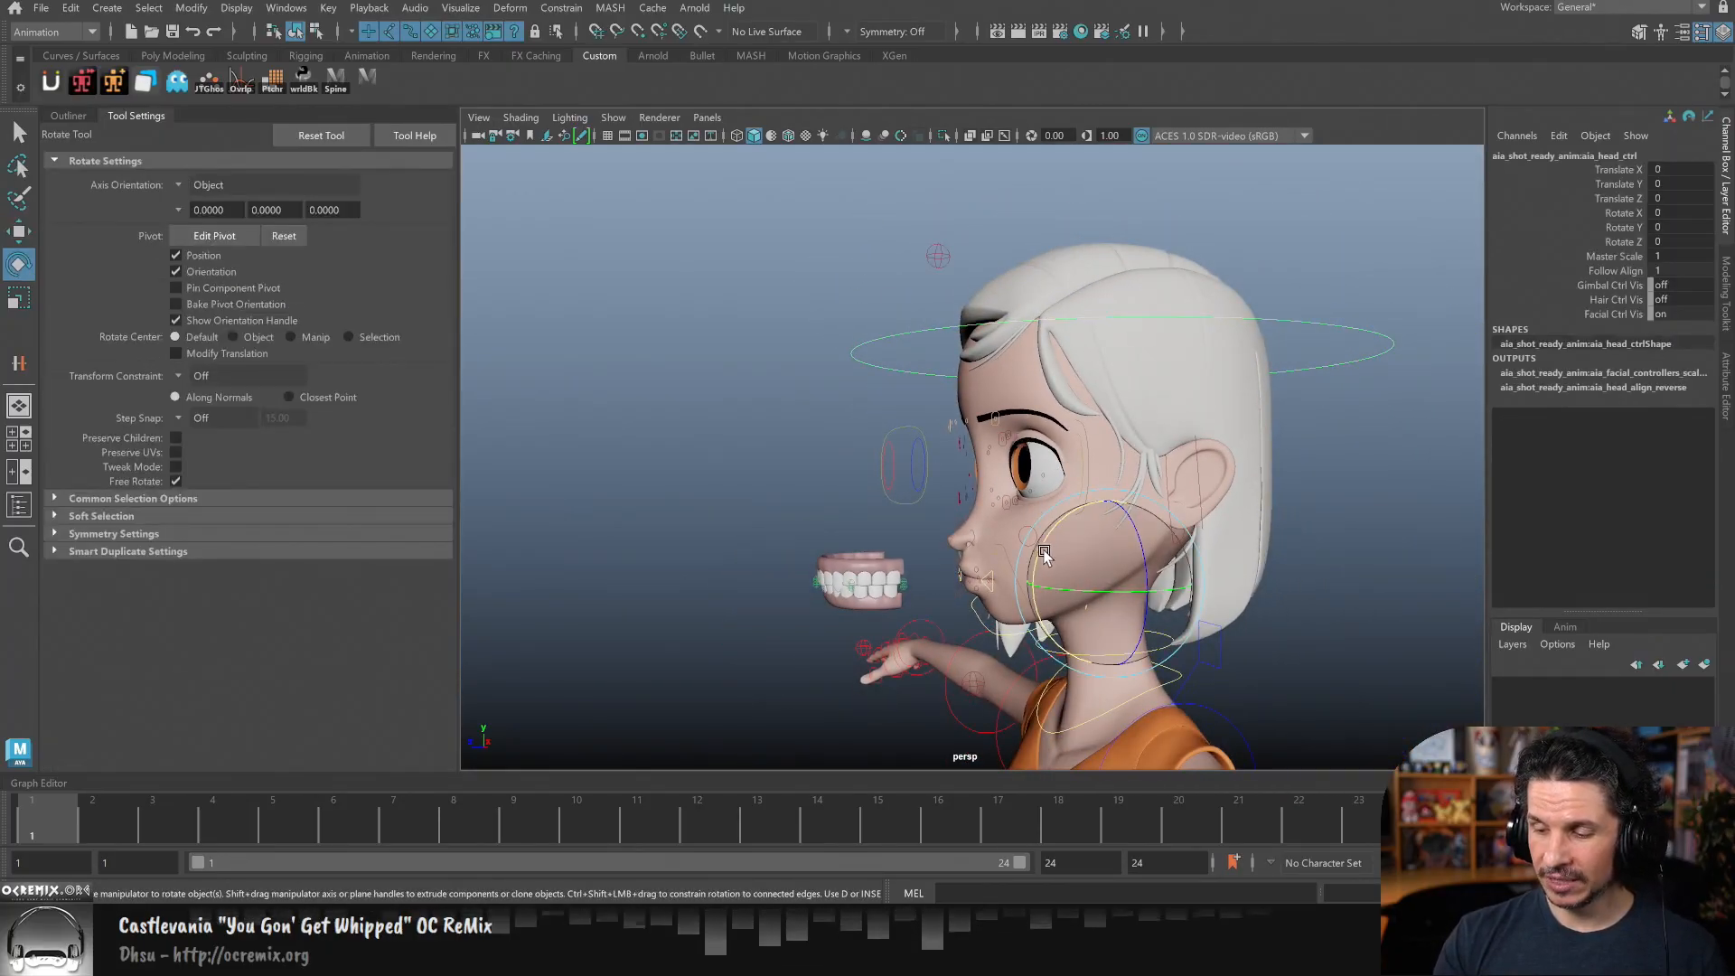
pyautogui.moveTo(1043, 549); pyautogui.dragTo(1096, 512)
pyautogui.keyDown('alt'); pyautogui.moveTo(887, 472); pyautogui.dragTo(1009, 557, button='middle'); pyautogui.keyUp('alt')
pyautogui.keyDown('alt'); pyautogui.moveTo(1008, 557); pyautogui.dragTo(1252, 578, button='right'); pyautogui.keyUp('alt')
pyautogui.keyDown('alt'); pyautogui.moveTo(1252, 579); pyautogui.dragTo(1076, 538, button='middle'); pyautogui.keyUp('alt')
pyautogui.keyDown('alt'); pyautogui.moveTo(1075, 538); pyautogui.dragTo(1166, 553, button='right'); pyautogui.keyUp('alt')
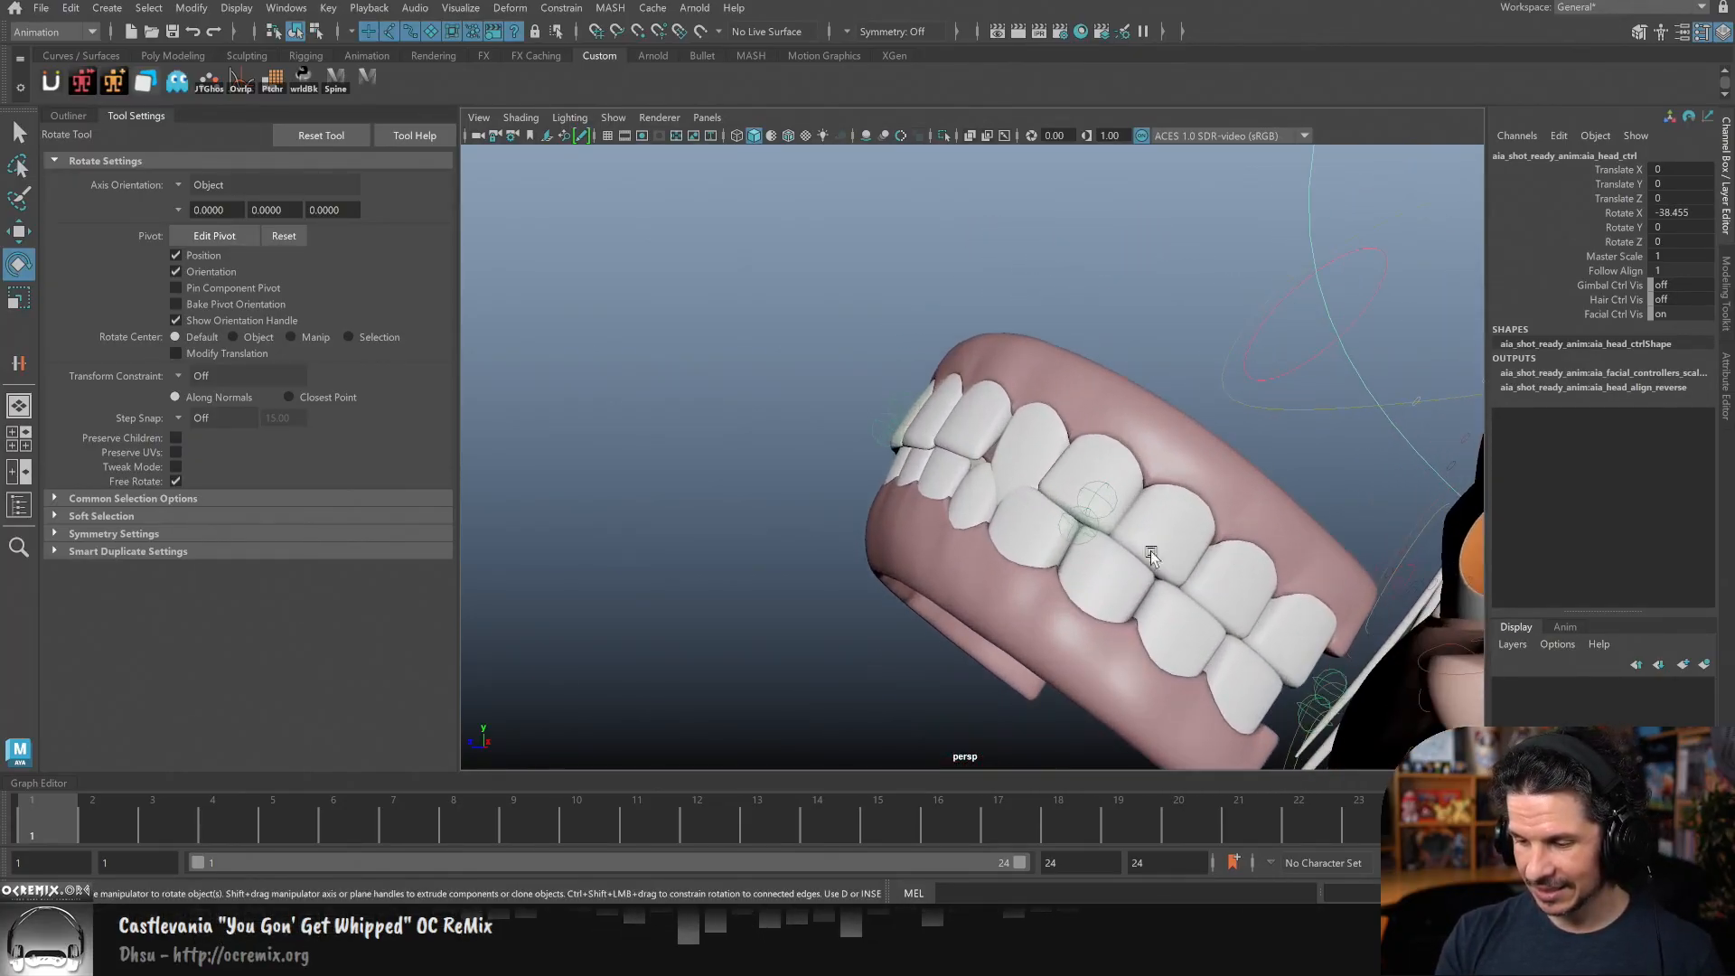
pyautogui.hotkey('ctrl', 'z')
# - Lower the lower gum and teeth control to a Translate Y of -7.941, separating it from the upper teeth
pyautogui.keyDown('alt'); pyautogui.moveTo(1298, 569); pyautogui.dragTo(952, 729, button='right'); pyautogui.keyUp('alt')
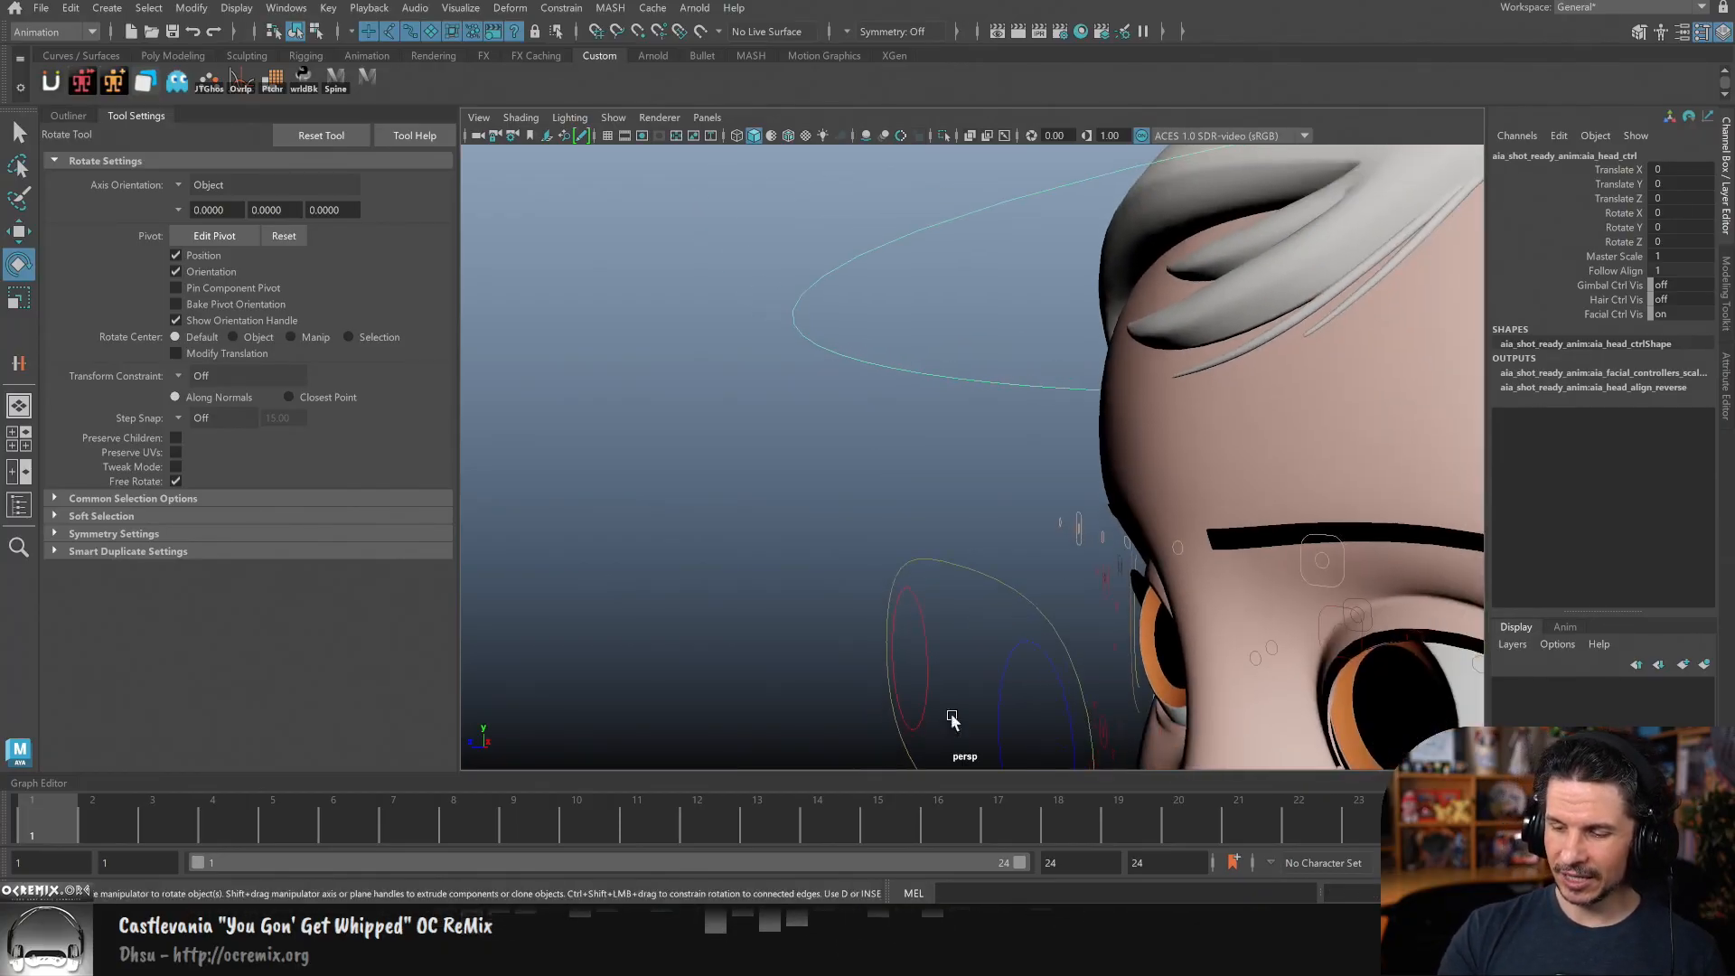
pyautogui.keyDown('alt'); pyautogui.moveTo(953, 729); pyautogui.dragTo(944, 403, button='middle'); pyautogui.keyUp('alt')
pyautogui.keyDown('alt'); pyautogui.moveTo(1213, 393); pyautogui.dragTo(949, 674, button='right'); pyautogui.keyUp('alt')
pyautogui.keyDown('alt'); pyautogui.moveTo(949, 673); pyautogui.dragTo(968, 554, button='middle'); pyautogui.keyUp('alt')
pyautogui.keyDown('alt'); pyautogui.moveTo(968, 554); pyautogui.dragTo(961, 585); pyautogui.keyUp('alt')
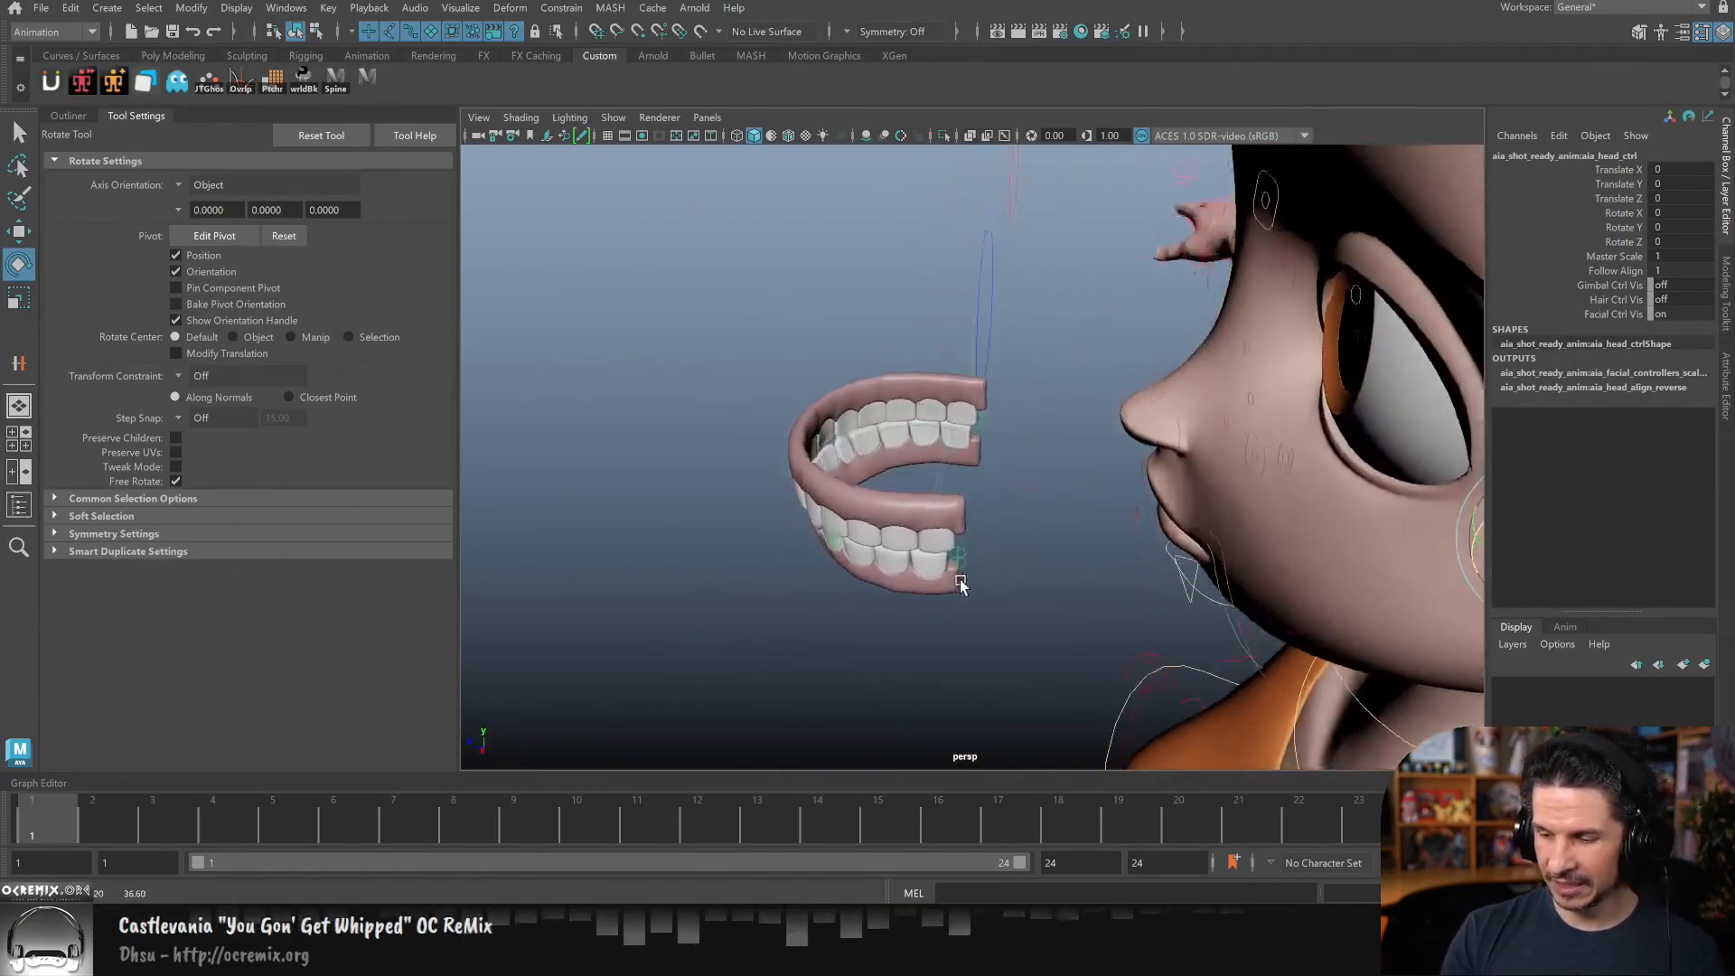
pyautogui.click(944, 477)
pyautogui.press('w')
pyautogui.moveTo(895, 423); pyautogui.dragTo(906, 673)
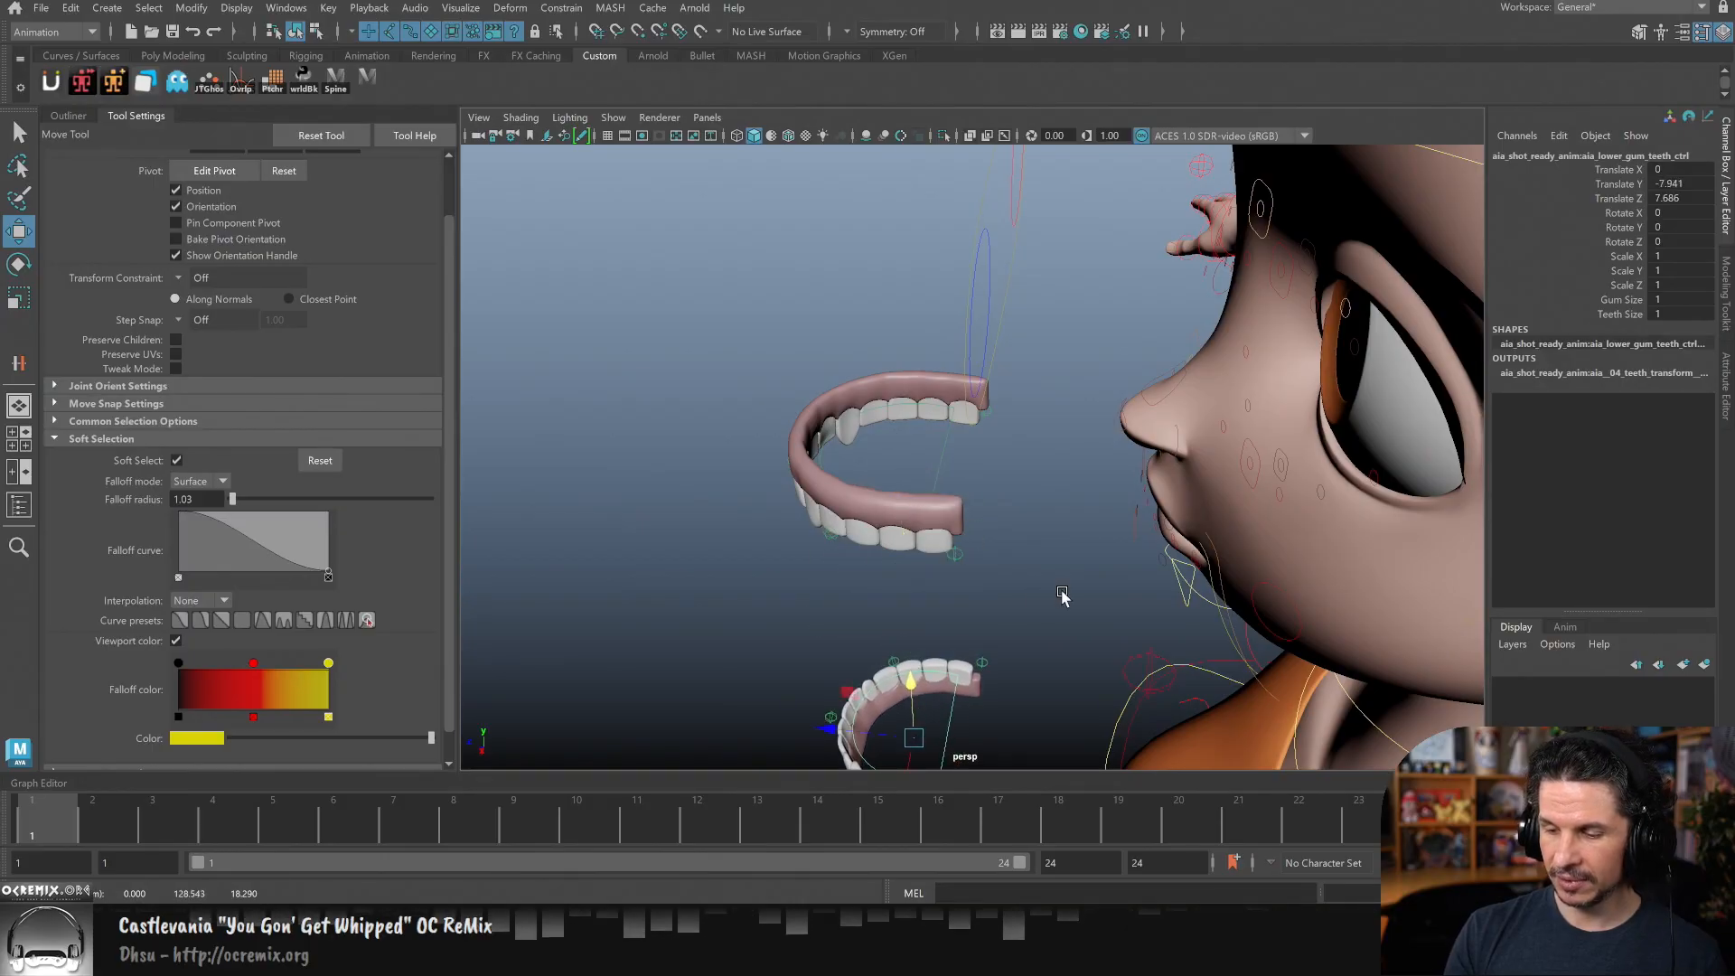
# - Rotate the head control back to about -72.5 in X and examine the edited teeth from close up
pyautogui.keyDown('alt'); pyautogui.moveTo(1040, 632); pyautogui.dragTo(1073, 610); pyautogui.keyUp('alt')
pyautogui.keyDown('alt'); pyautogui.moveTo(1283, 389); pyautogui.dragTo(1175, 529, button='middle'); pyautogui.keyUp('alt')
pyautogui.keyDown('alt'); pyautogui.moveTo(1175, 529); pyautogui.dragTo(994, 560, button='right'); pyautogui.keyUp('alt')
pyautogui.keyDown('alt'); pyautogui.moveTo(994, 560); pyautogui.dragTo(957, 438); pyautogui.keyUp('alt')
pyautogui.click(909, 304)
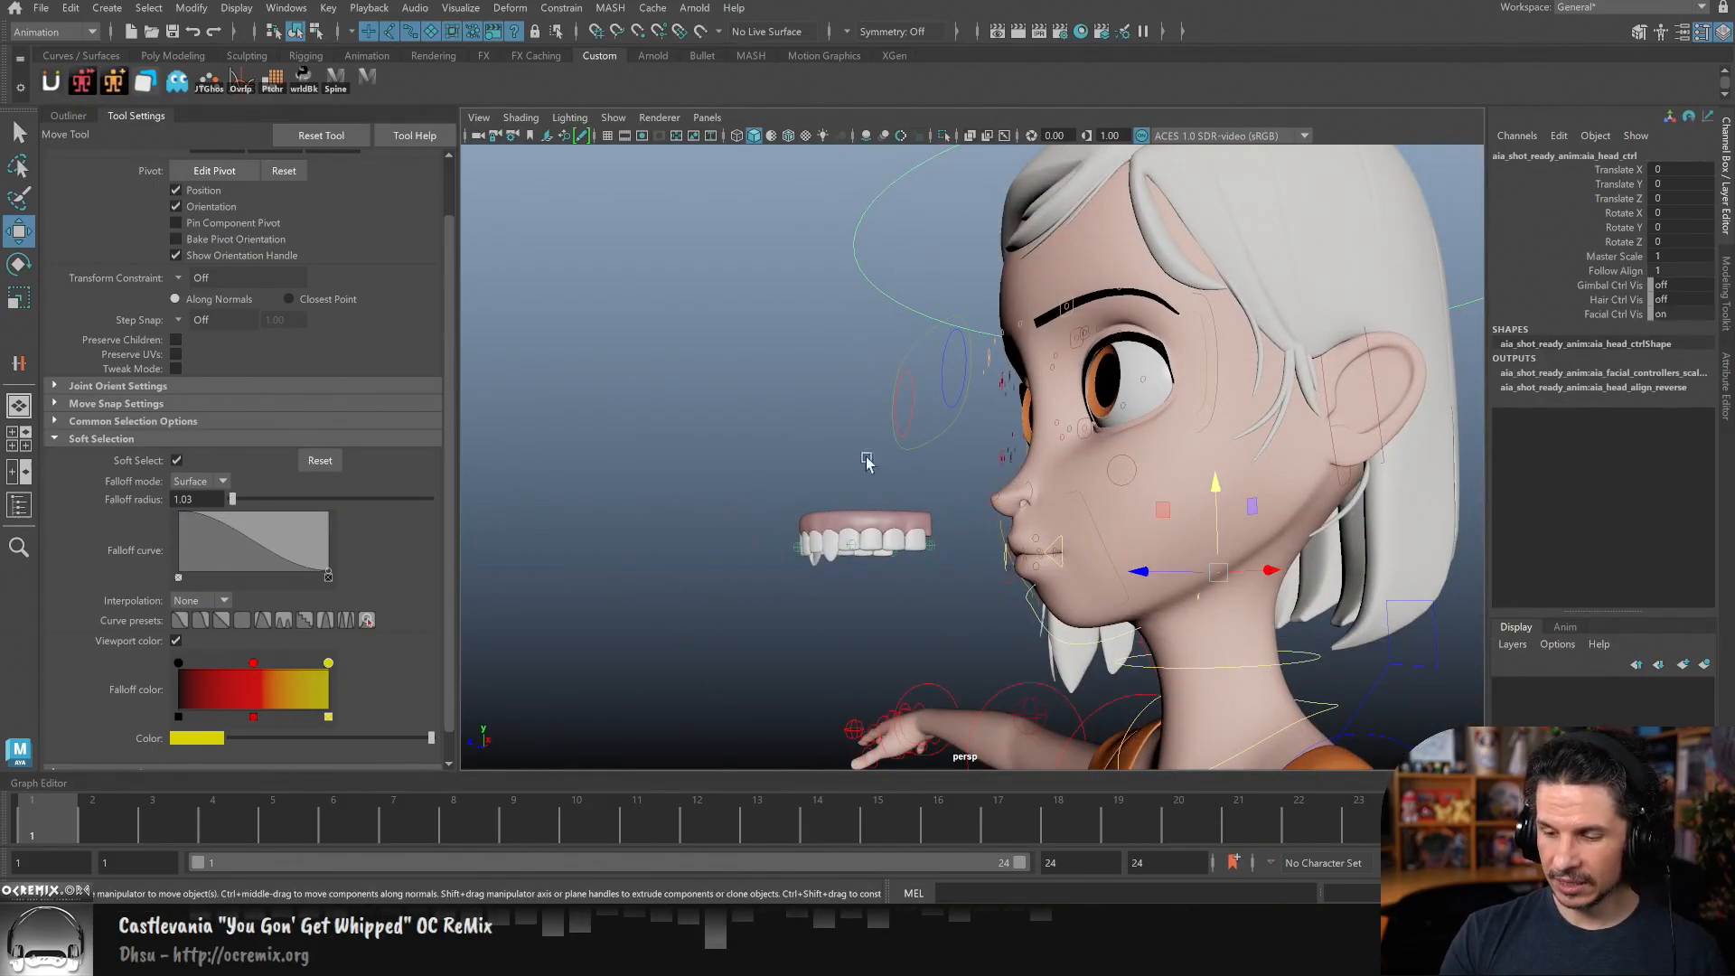
pyautogui.press('e')
pyautogui.moveTo(1151, 604); pyautogui.dragTo(1223, 496)
pyautogui.keyDown('alt'); pyautogui.moveTo(1207, 332); pyautogui.dragTo(926, 660, button='middle'); pyautogui.keyUp('alt')
pyautogui.keyDown('alt'); pyautogui.moveTo(927, 660); pyautogui.dragTo(1371, 572, button='right'); pyautogui.keyUp('alt')
pyautogui.keyDown('alt'); pyautogui.moveTo(998, 573); pyautogui.dragTo(1084, 569); pyautogui.keyUp('alt')
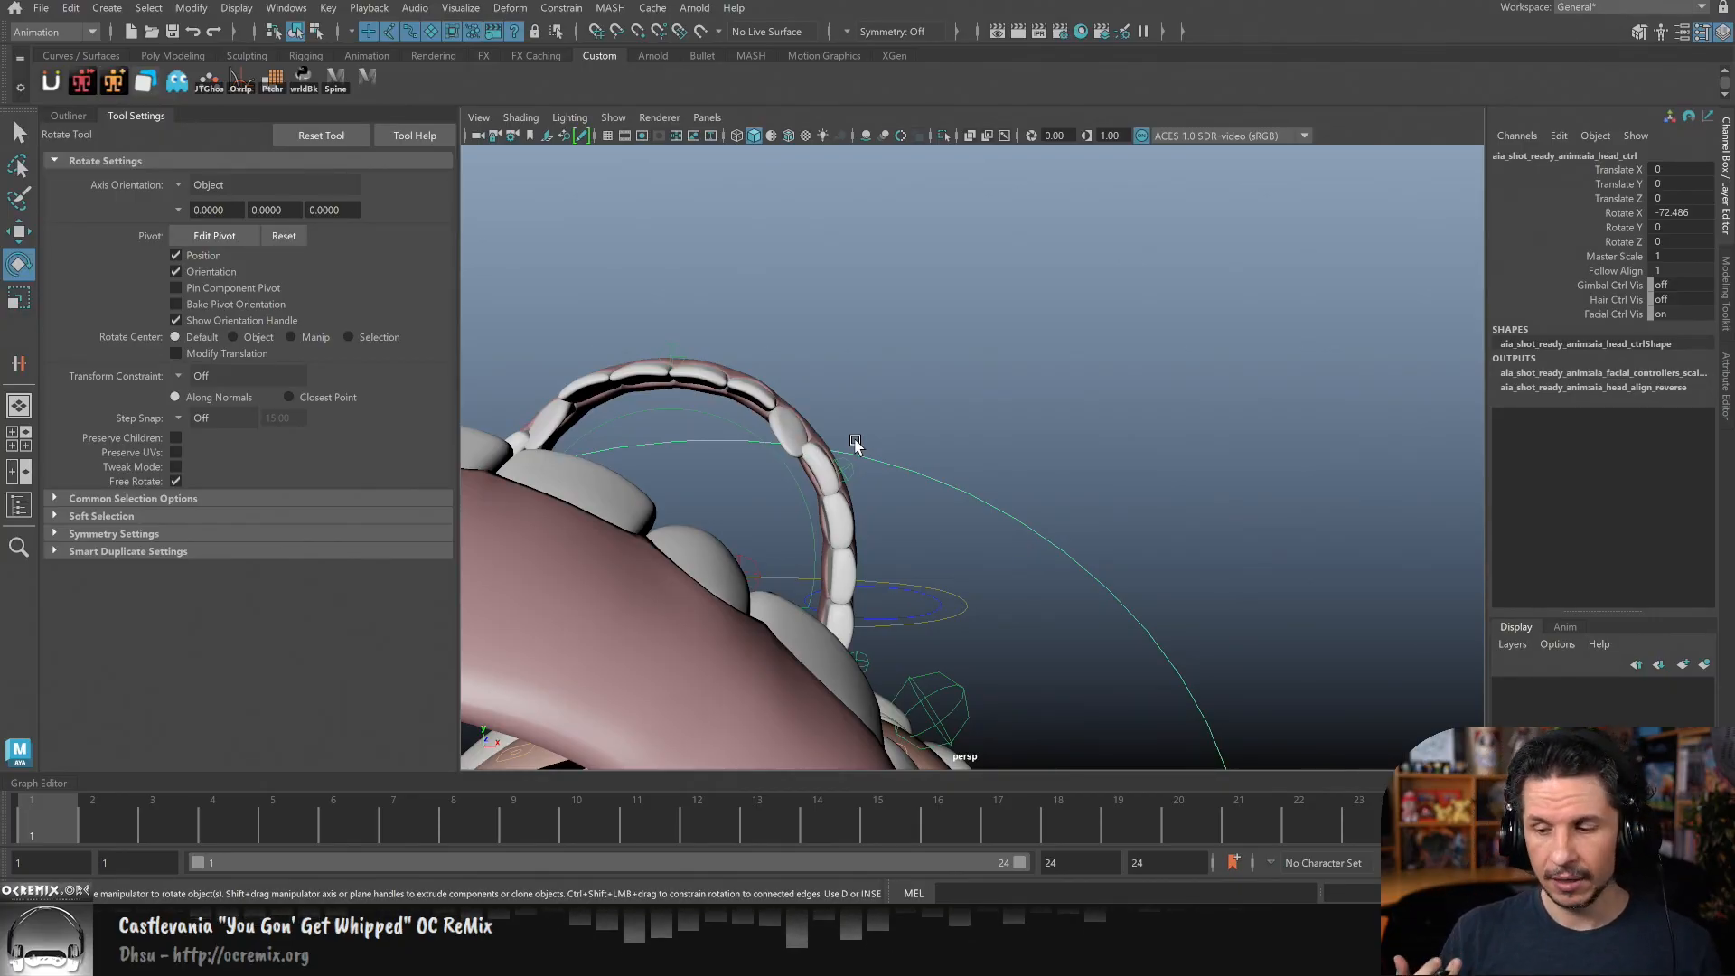
# - Undo the head rotation and the downward move of the lower gum and teeth control
pyautogui.hotkey('ctrl', 'z')
pyautogui.hotkey('ctrl', 'z')
pyautogui.scroll(-10, 855, 443)
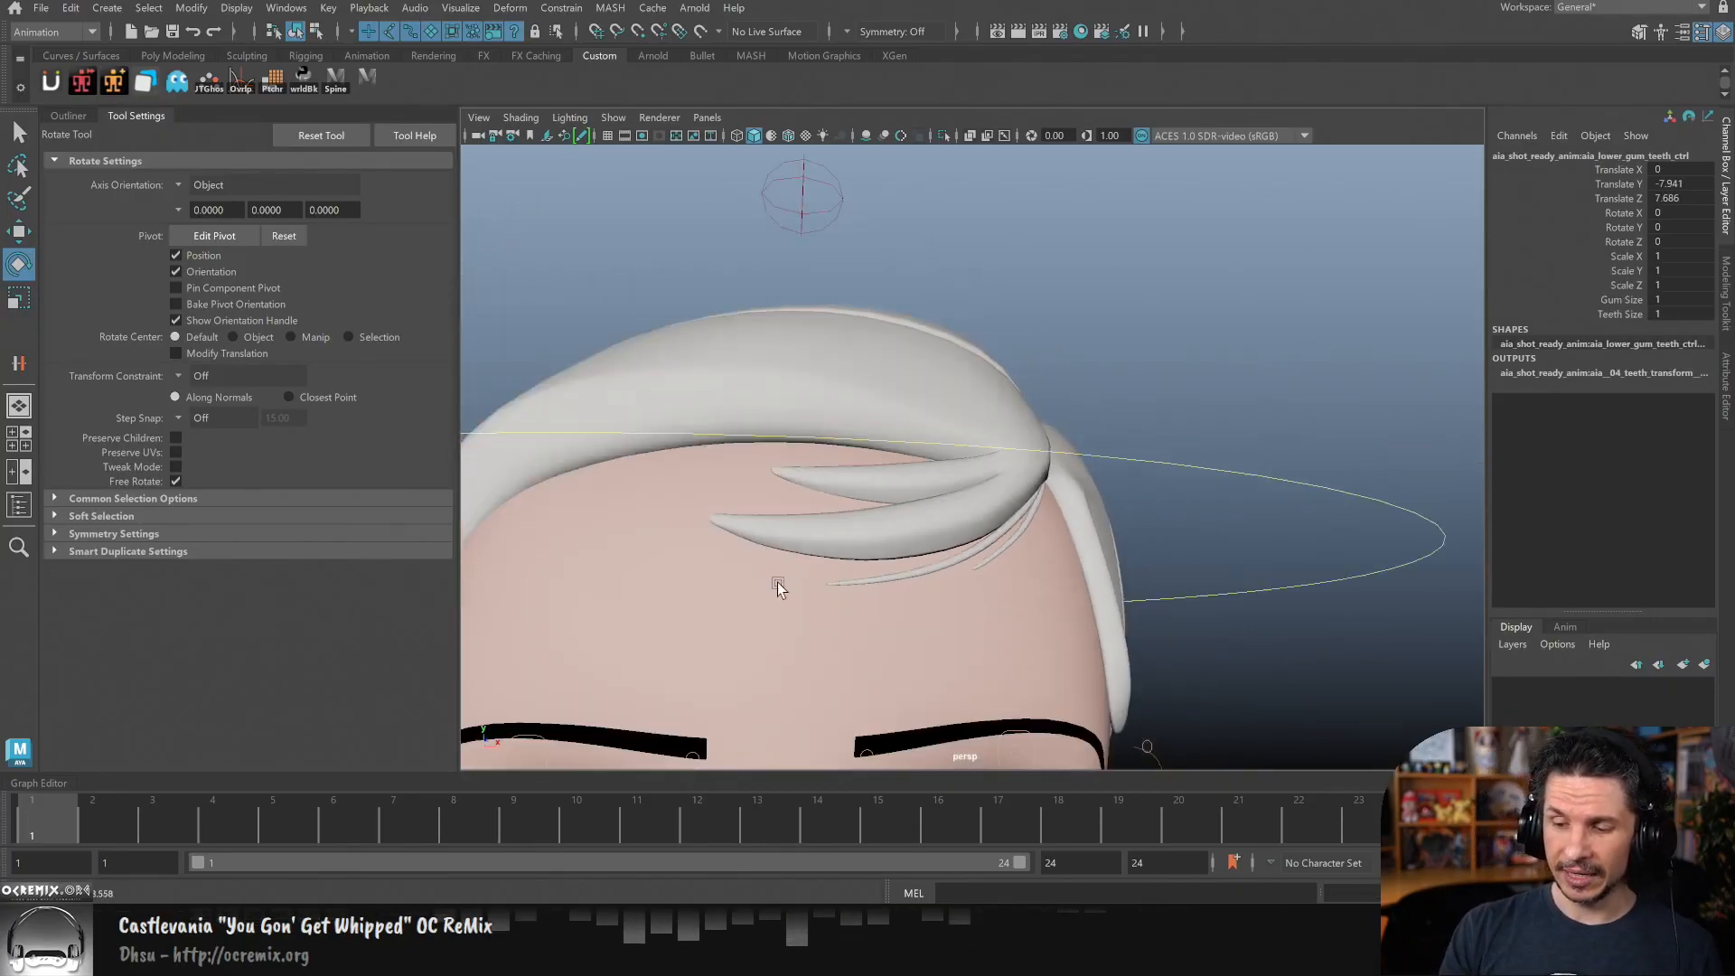
pyautogui.keyDown('alt'); pyautogui.moveTo(1028, 435); pyautogui.dragTo(1113, 401); pyautogui.keyUp('alt')
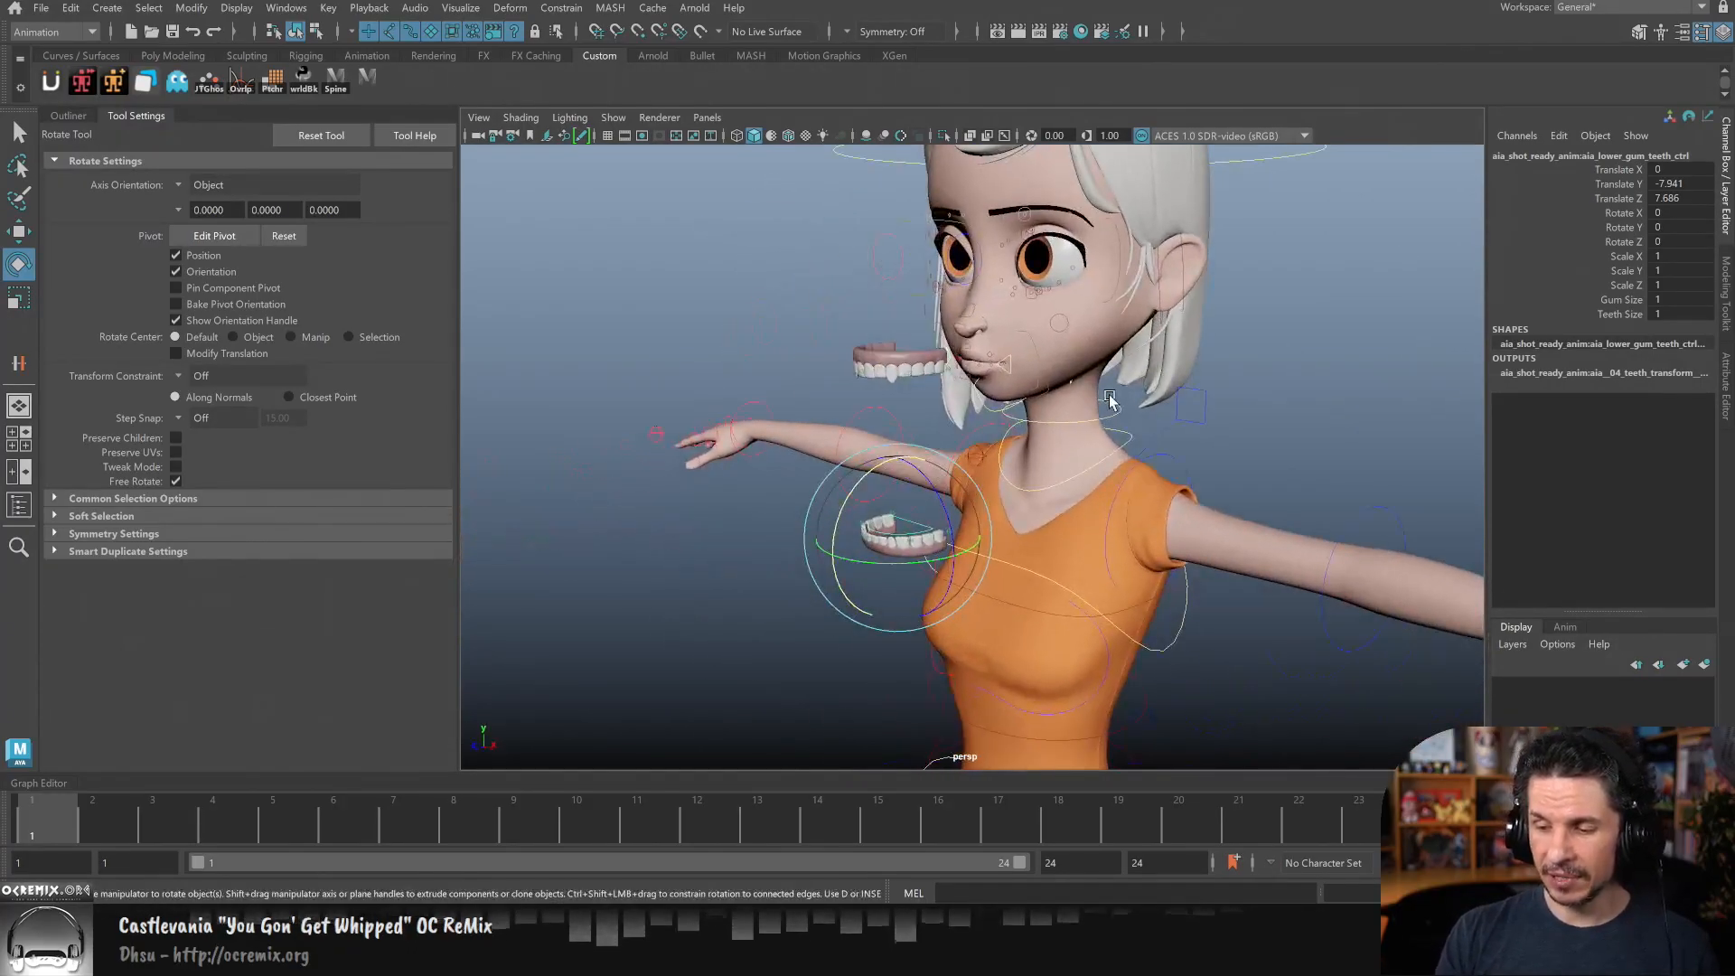
pyautogui.keyDown('alt'); pyautogui.moveTo(1114, 402); pyautogui.dragTo(1170, 514, button='right'); pyautogui.keyUp('alt')
pyautogui.hotkey('ctrl', 'z')
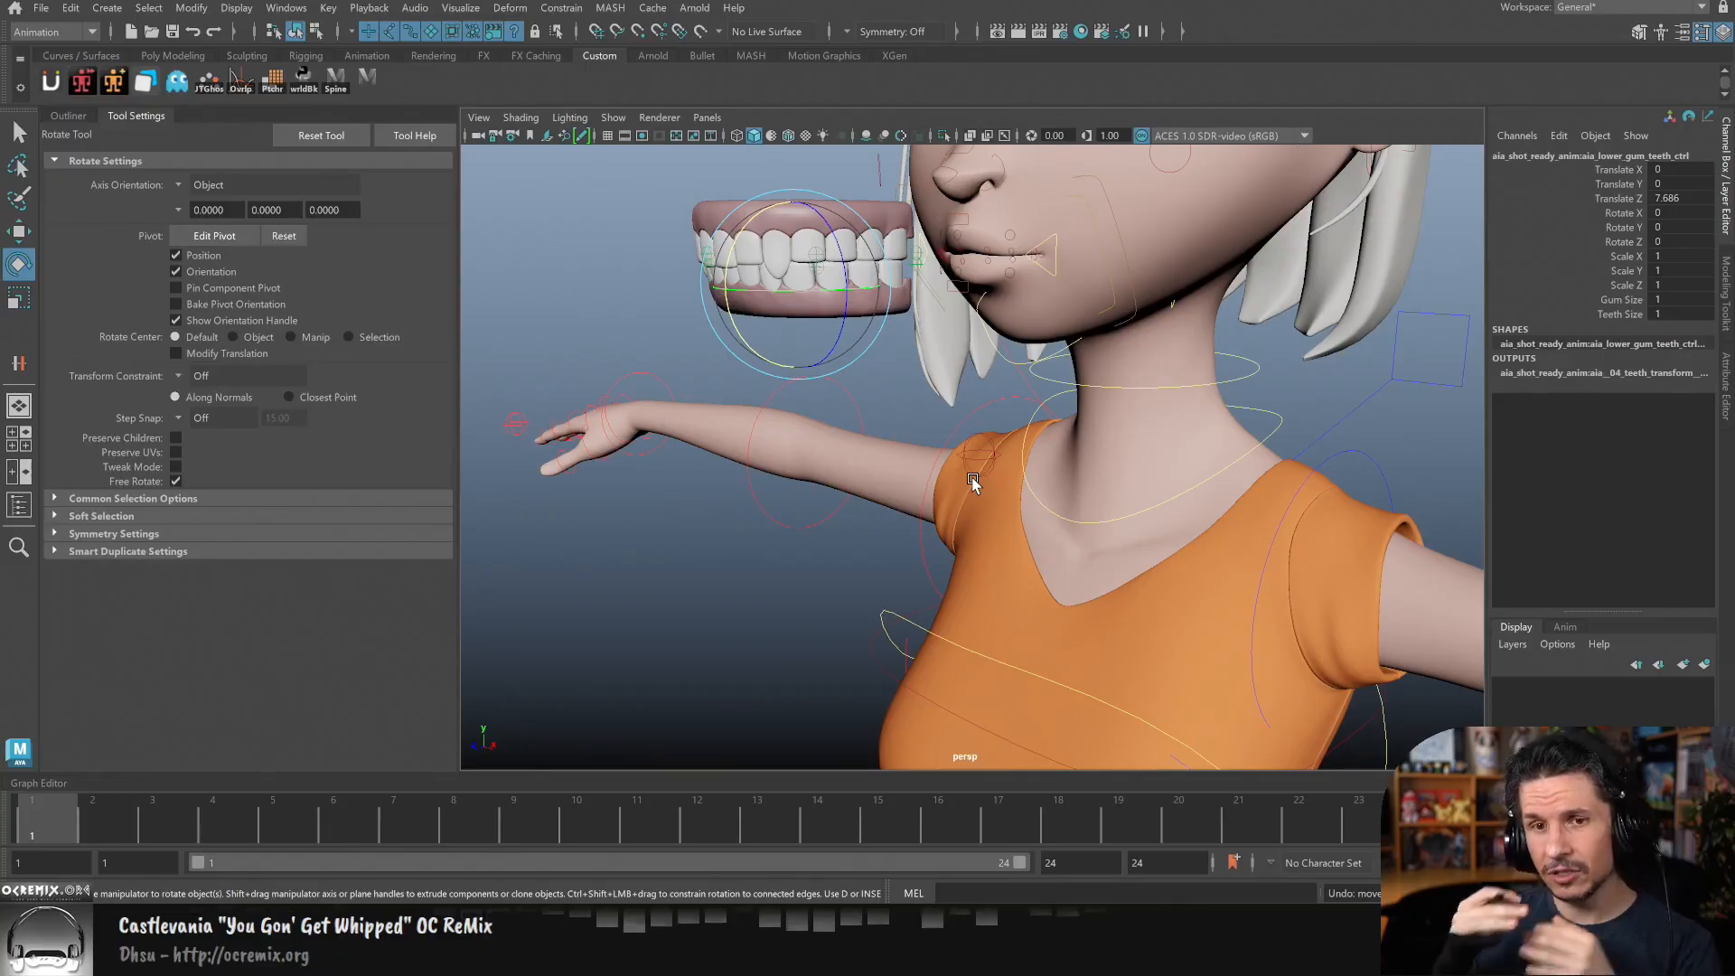
# - Try moving the first upper-left teeth control to see how the edited teeth deform, and undo the moves
pyautogui.click(911, 383)
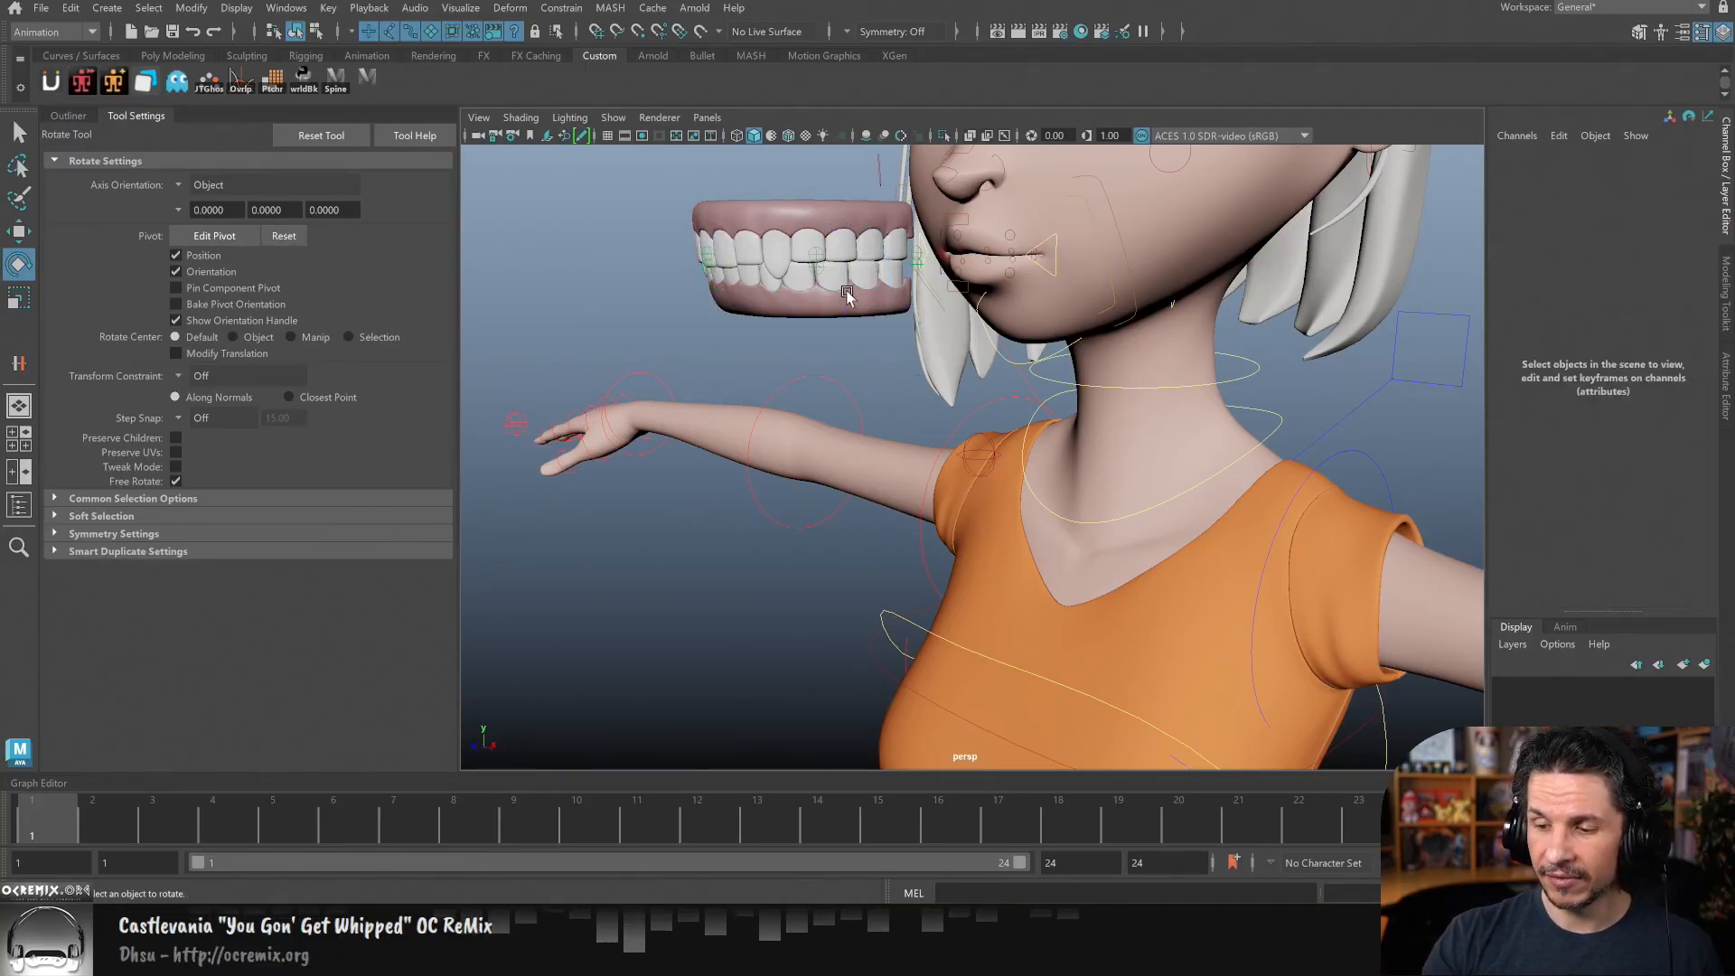
pyautogui.click(818, 252)
pyautogui.press('w')
pyautogui.keyDown('alt'); pyautogui.moveTo(919, 310); pyautogui.dragTo(1021, 434, button='middle'); pyautogui.keyUp('alt')
pyautogui.keyDown('alt'); pyautogui.moveTo(1022, 433); pyautogui.dragTo(1118, 504, button='right'); pyautogui.keyUp('alt')
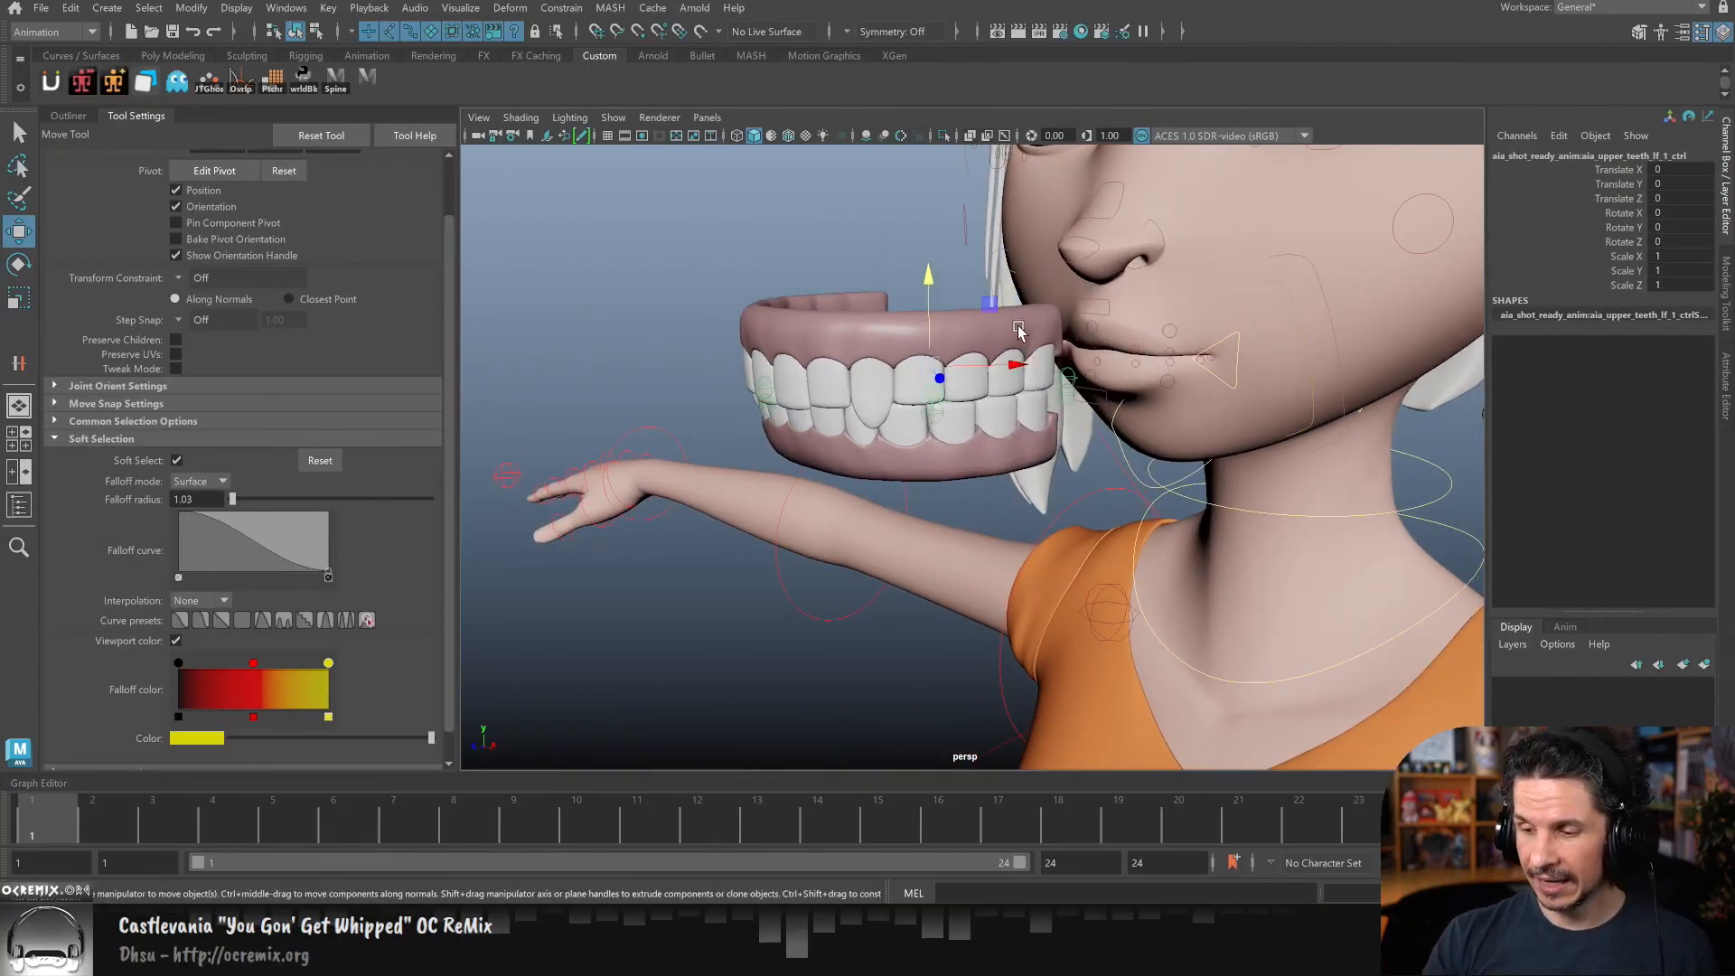
pyautogui.moveTo(997, 305); pyautogui.dragTo(897, 345)
pyautogui.hotkey('ctrl', 'z')
pyautogui.hotkey('ctrl', 'z')
pyautogui.hotkey('ctrl', 'z')
pyautogui.hotkey('ctrl', 'z')
pyautogui.hotkey('ctrl', 'z')
pyautogui.hotkey('ctrl', 'z')
pyautogui.hotkey('ctrl', 'z')
pyautogui.hotkey('ctrl', 'z')
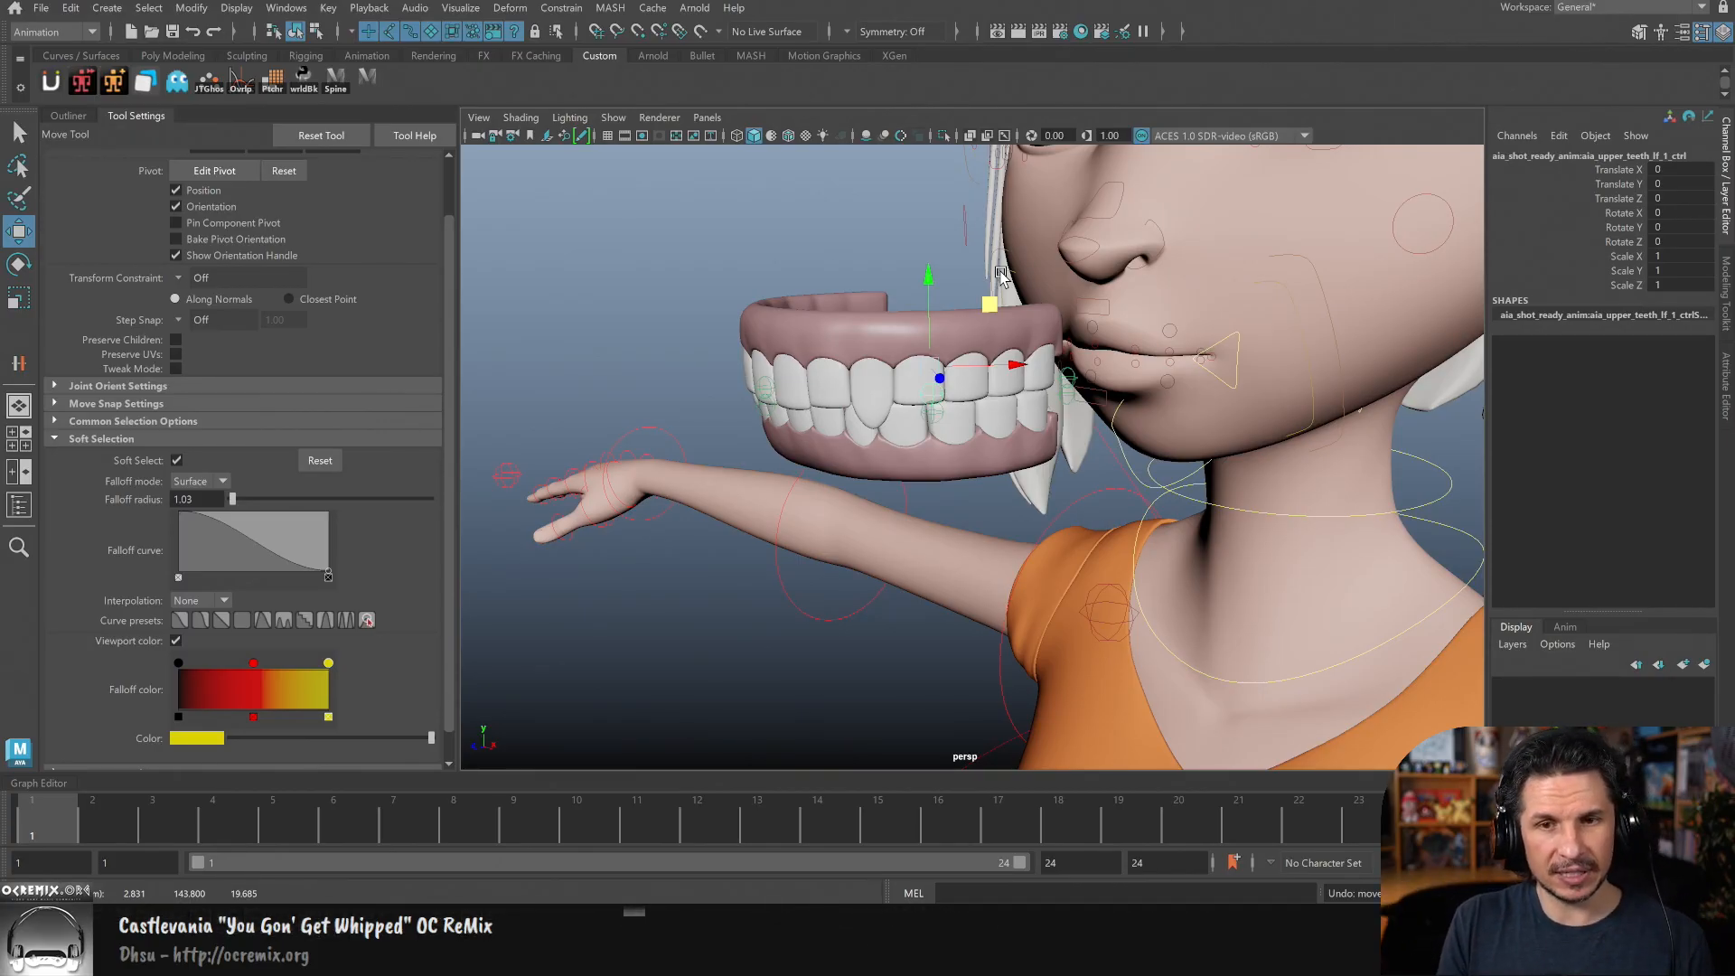
# - Undo the fang vertex edits and soft selection changes back to the original teeth shape, and return to object selection
pyautogui.hotkey('ctrl', 'z')
pyautogui.hotkey('ctrl', 'z')
pyautogui.hotkey('ctrl', 'z')
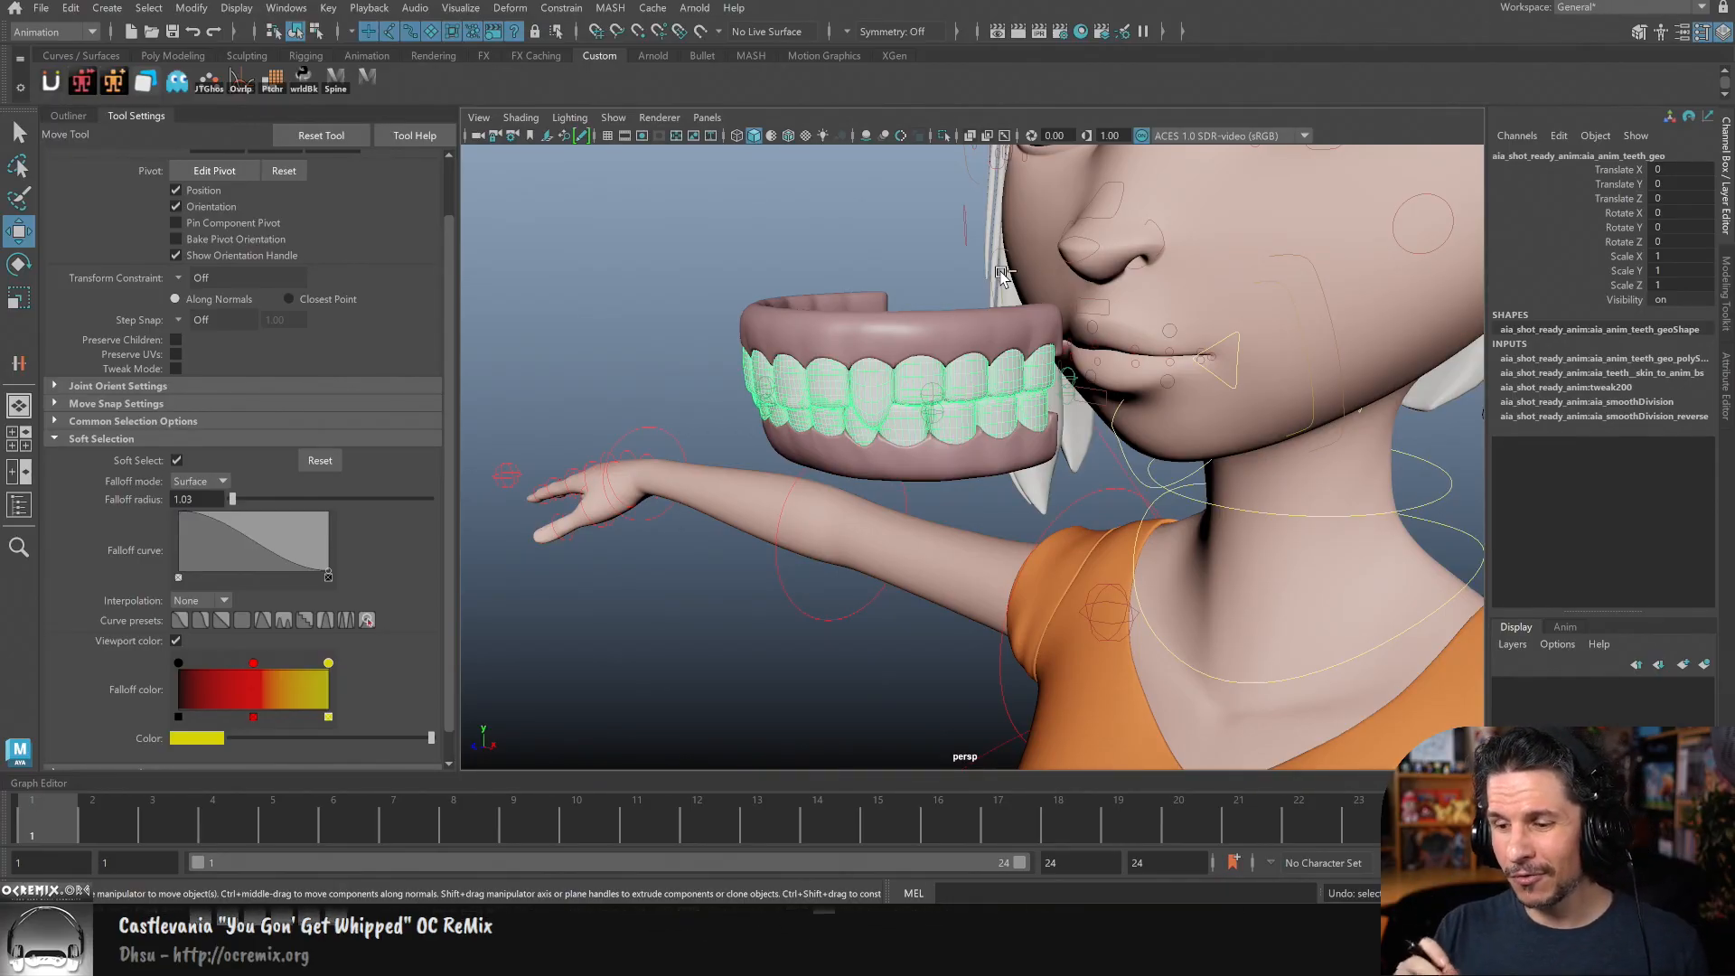
pyautogui.press('F9')
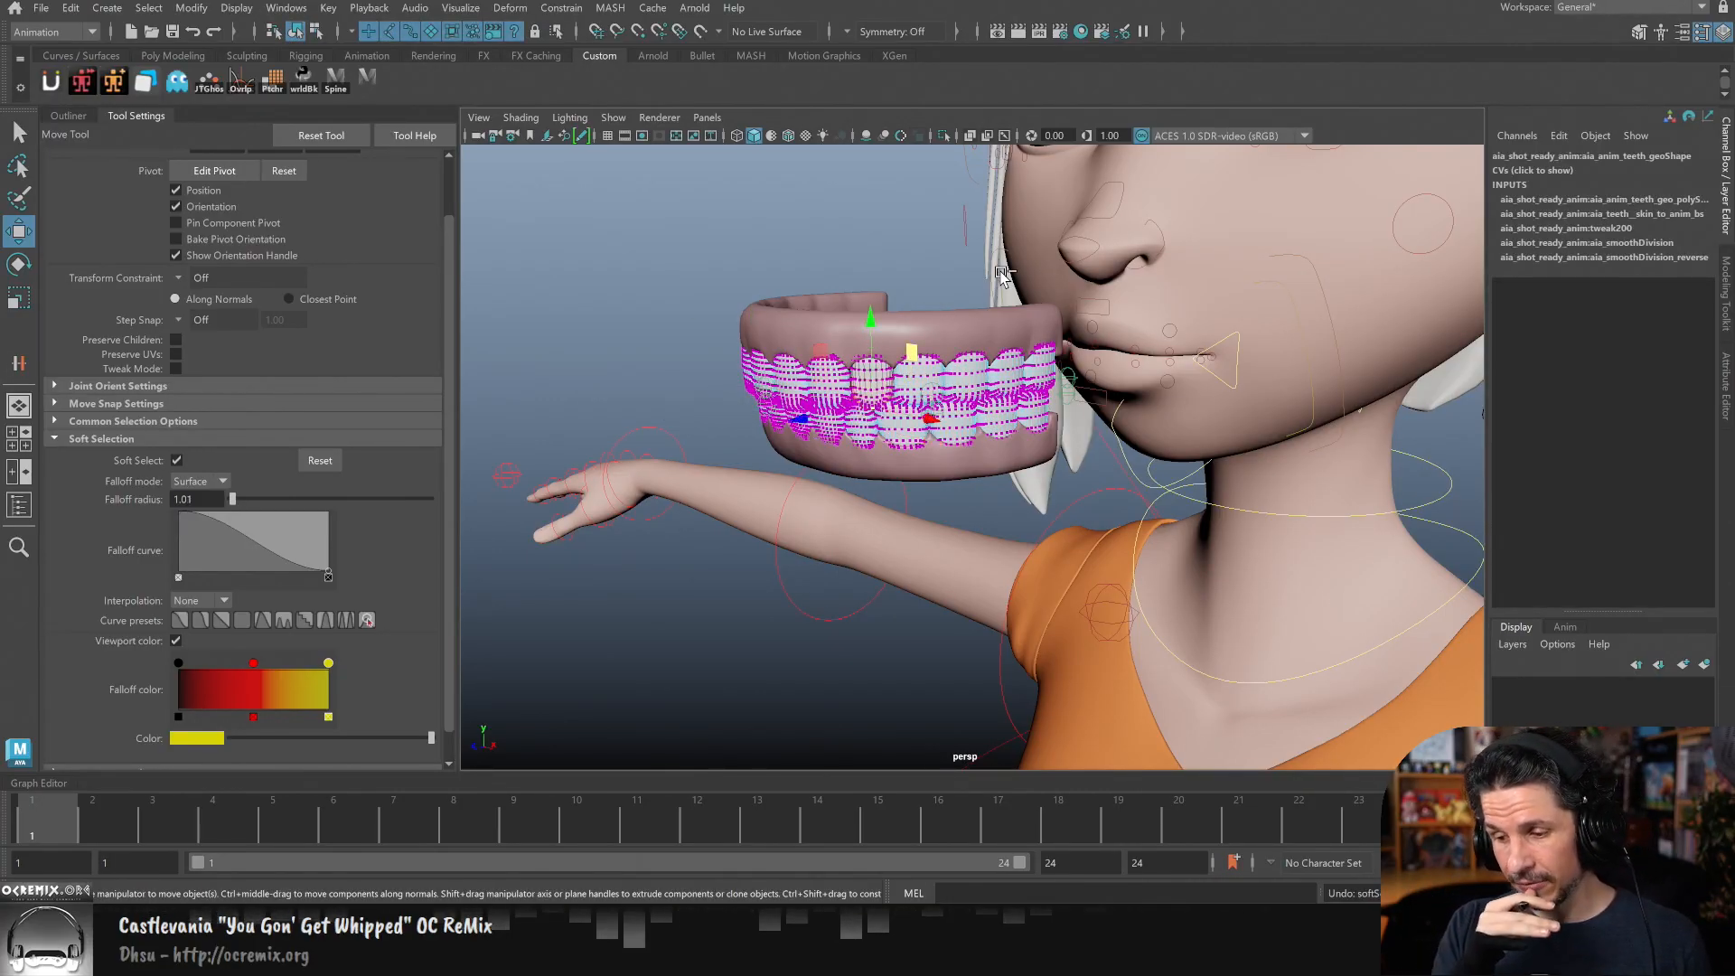
pyautogui.hotkey('ctrl', 'z')
pyautogui.press('F8')
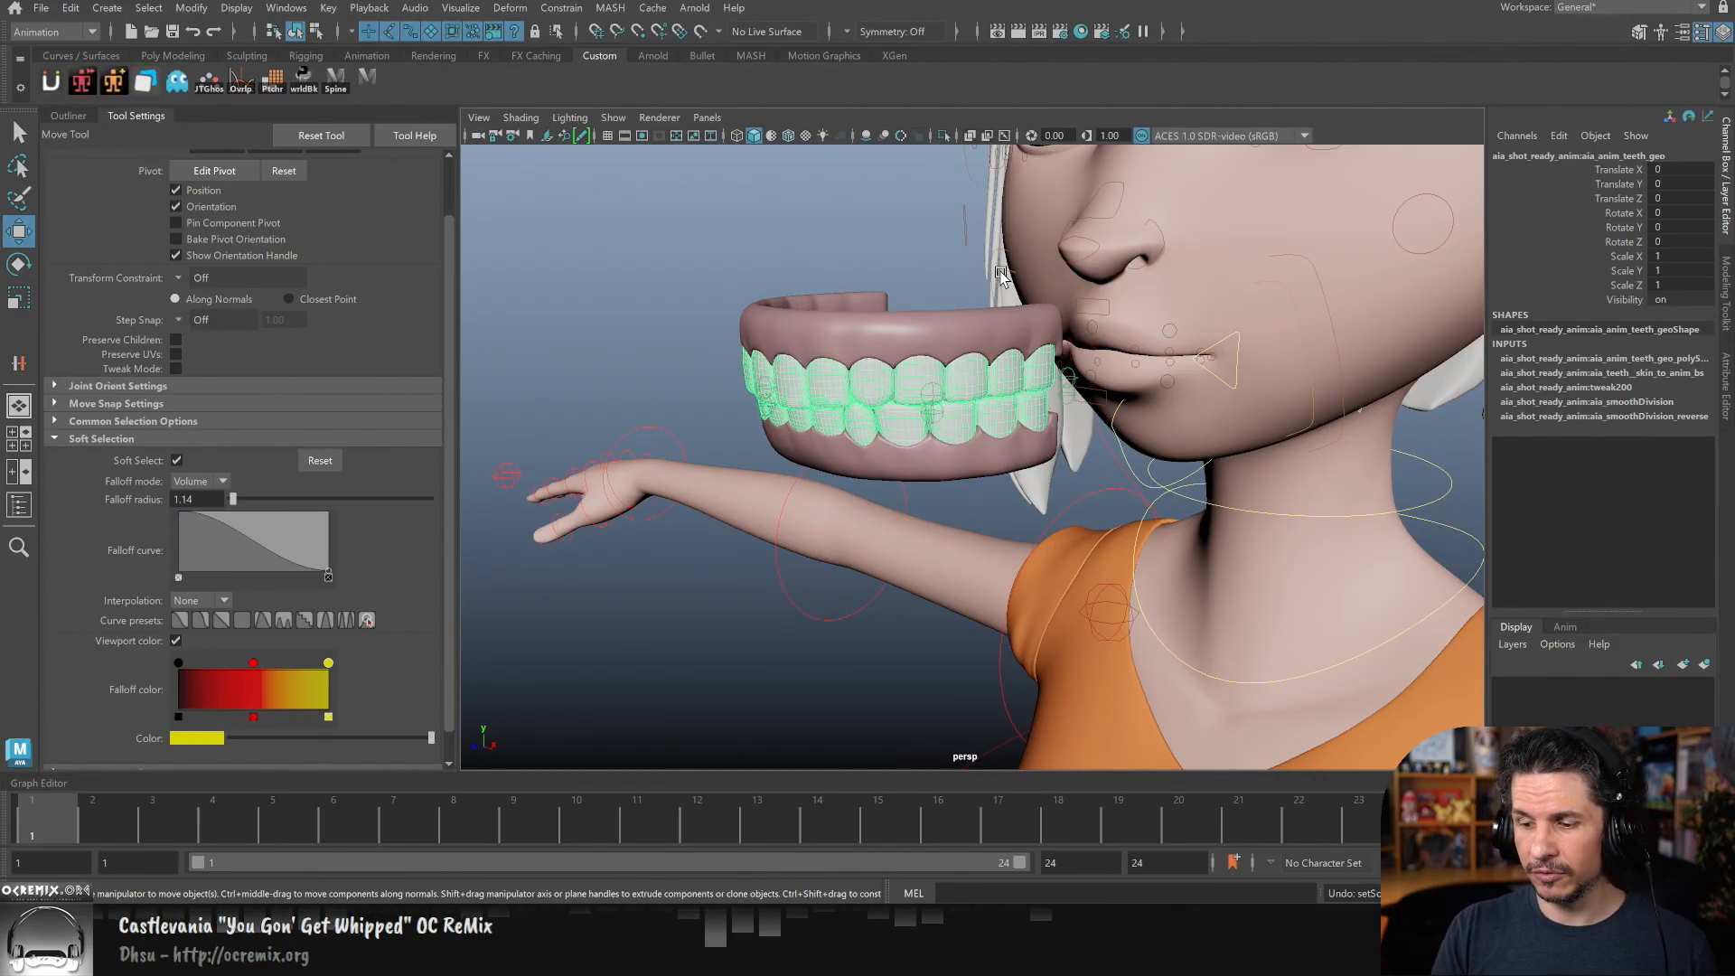
# - Duplicate the teeth mesh and move the copy above the gums to a Translate Y of 3.547
pyautogui.scroll(-3, 1189, 452)
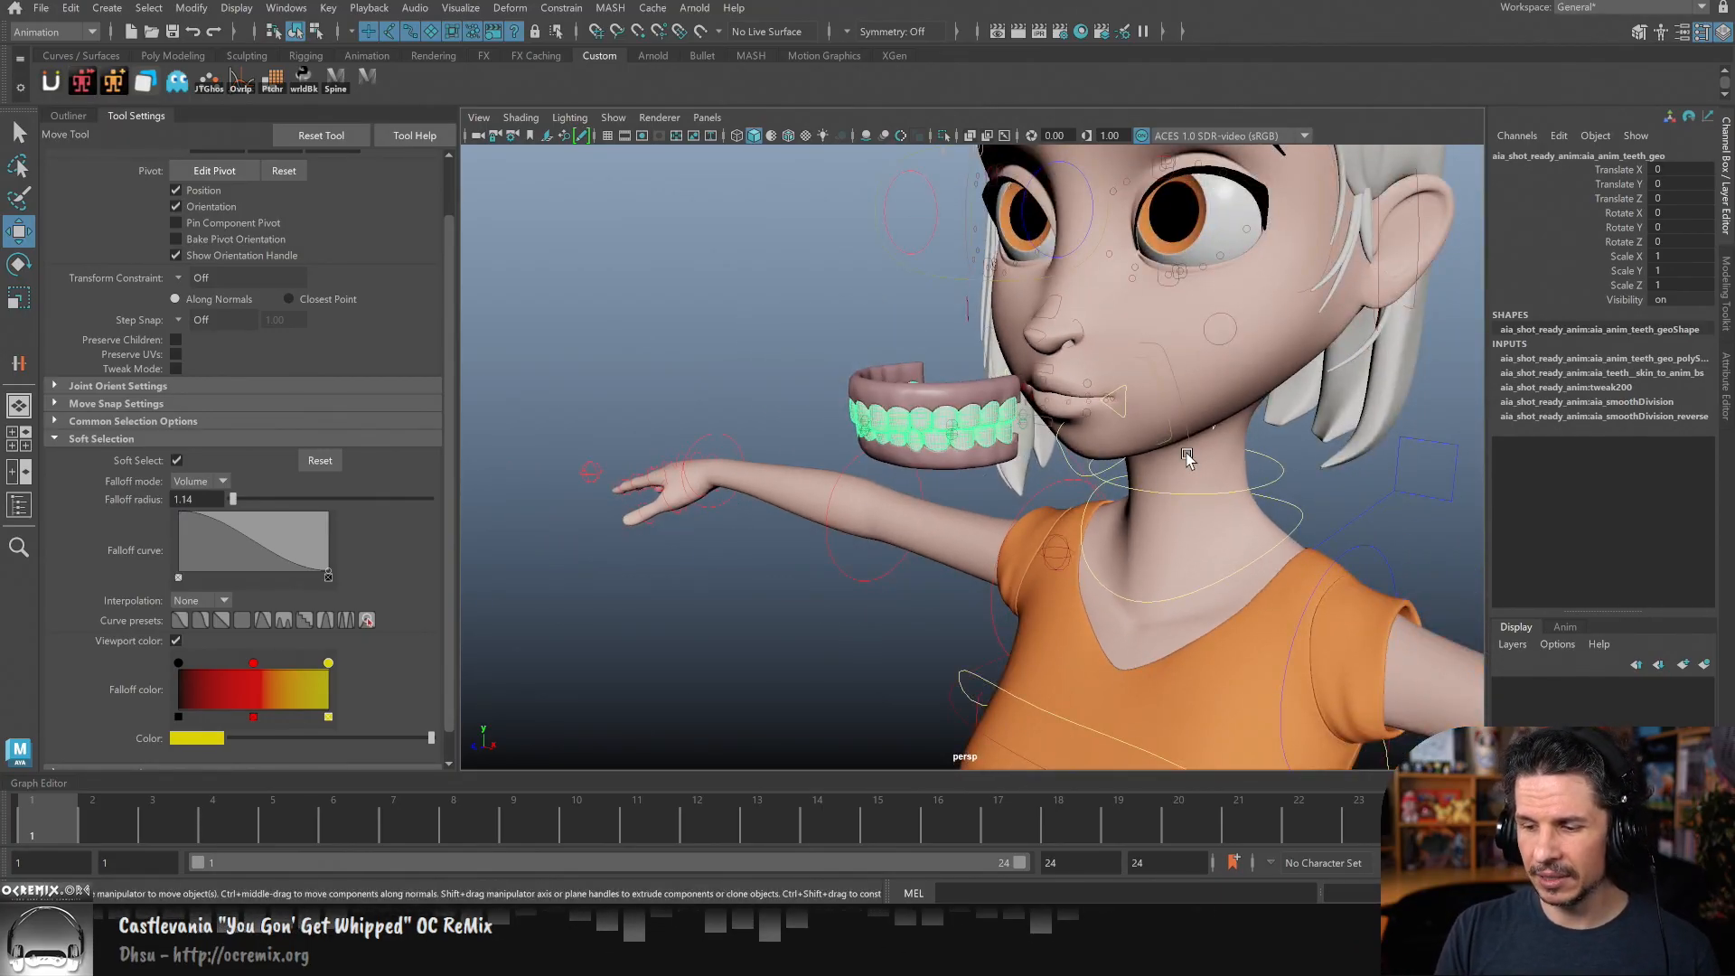
pyautogui.keyDown('alt'); pyautogui.moveTo(1256, 488); pyautogui.dragTo(1040, 515); pyautogui.keyUp('alt')
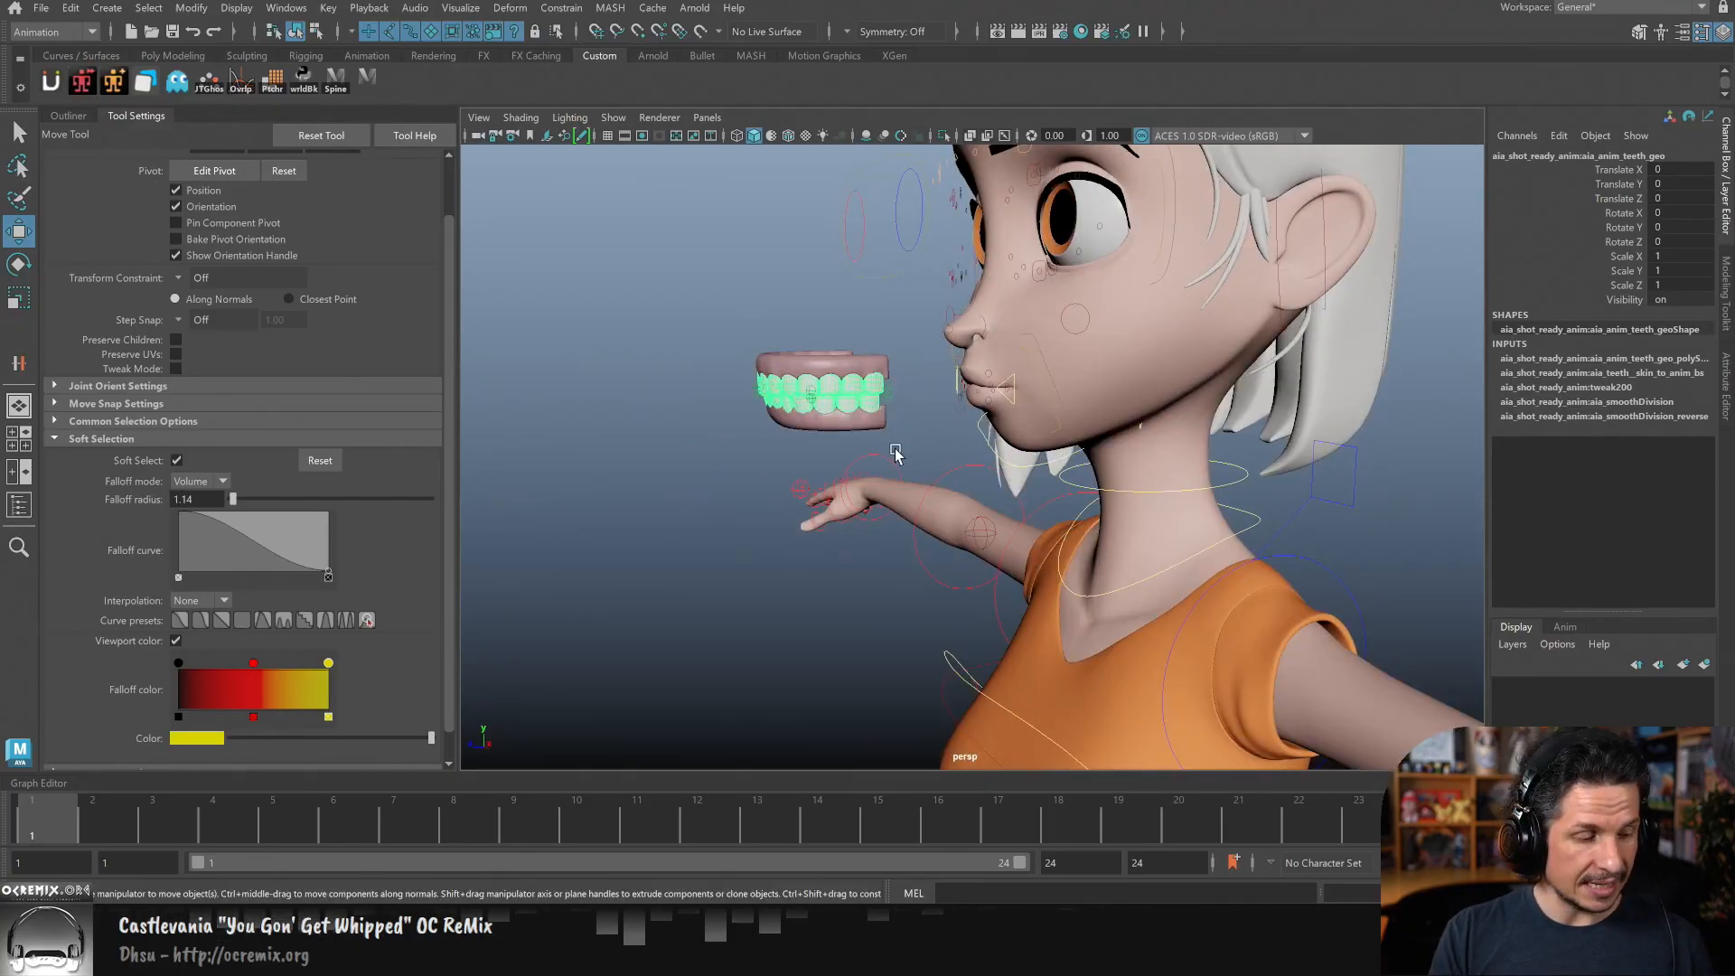
pyautogui.hotkey('ctrl', 'd')
pyautogui.moveTo(886, 572); pyautogui.dragTo(1003, 551, button='middle')
pyautogui.keyDown('alt'); pyautogui.moveTo(1003, 551); pyautogui.dragTo(1205, 539, button='right'); pyautogui.keyUp('alt')
pyautogui.keyDown('alt'); pyautogui.moveTo(1046, 530); pyautogui.dragTo(1059, 562, button='middle'); pyautogui.keyUp('alt')
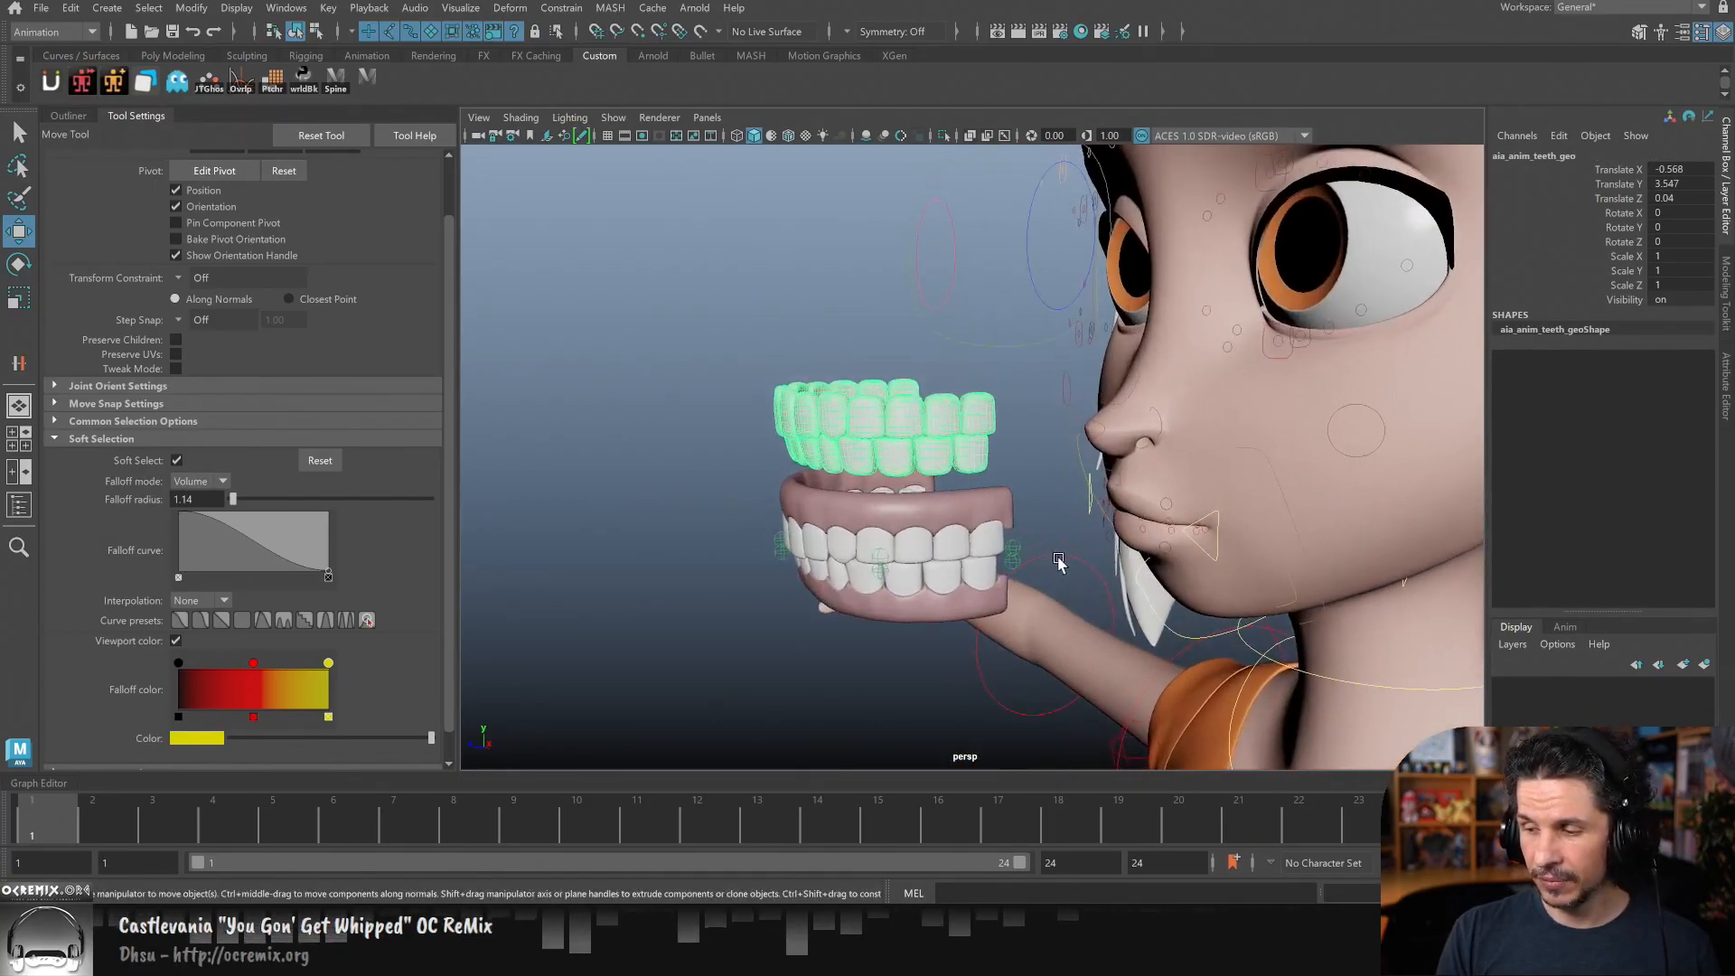
# - Delete the construction history of the duplicated teeth mesh
pyautogui.click(70, 8)
pyautogui.moveTo(150, 226)
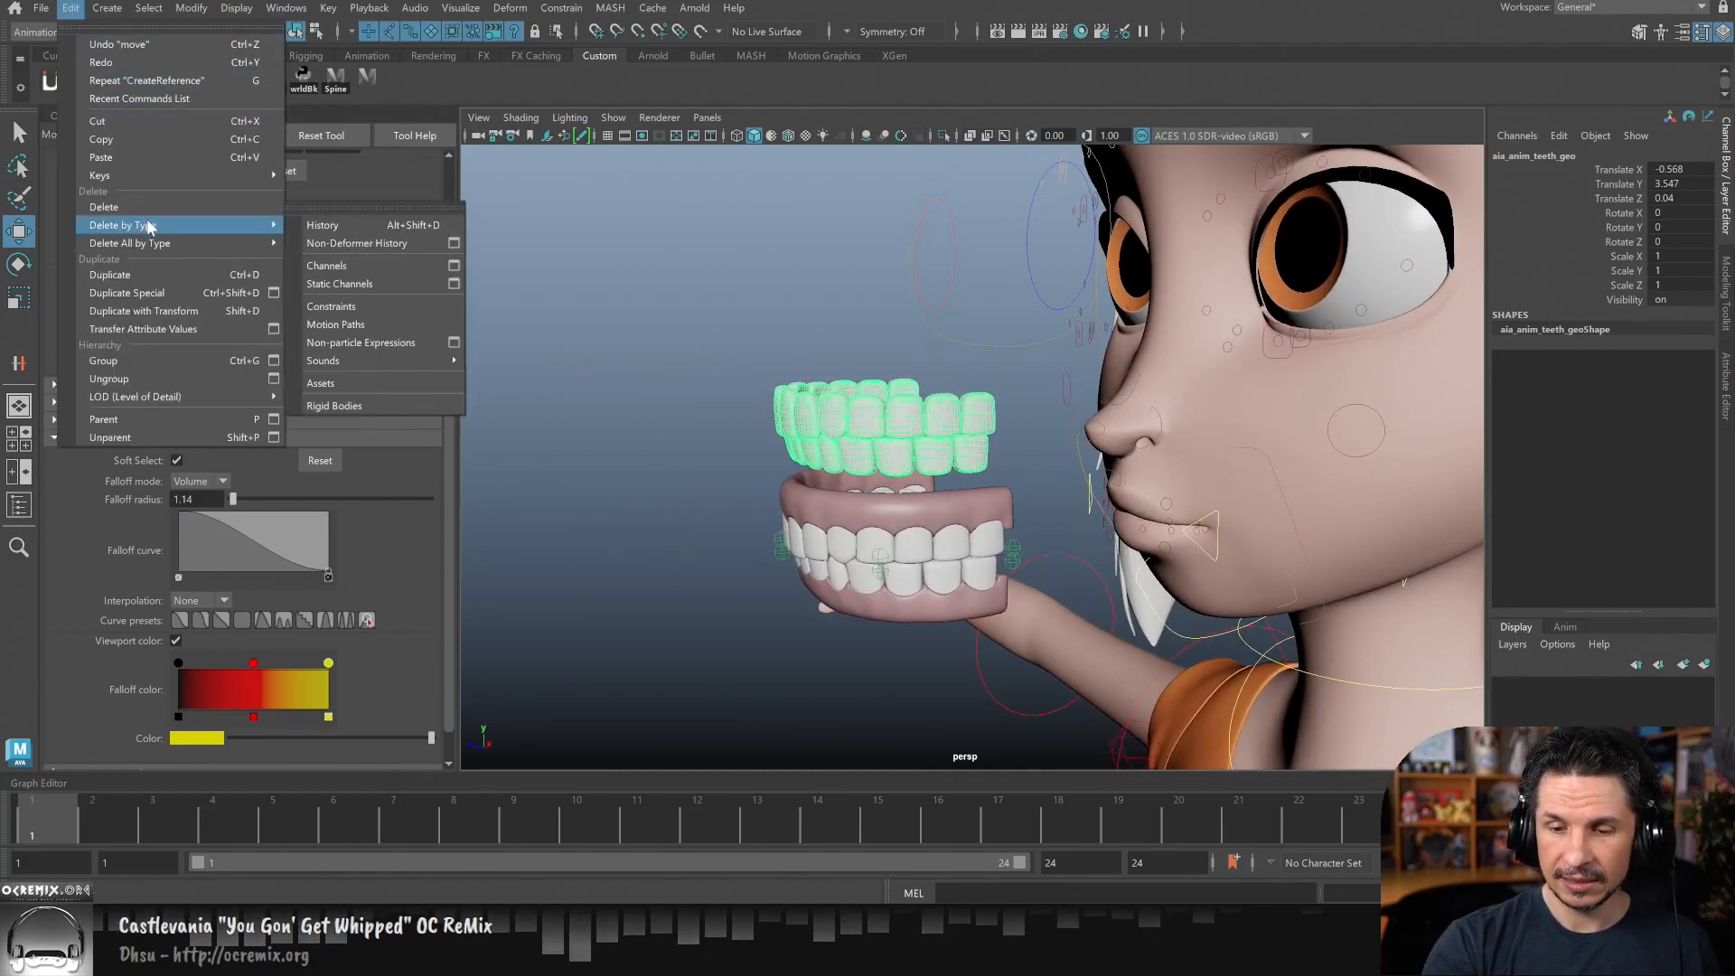
pyautogui.click(328, 225)
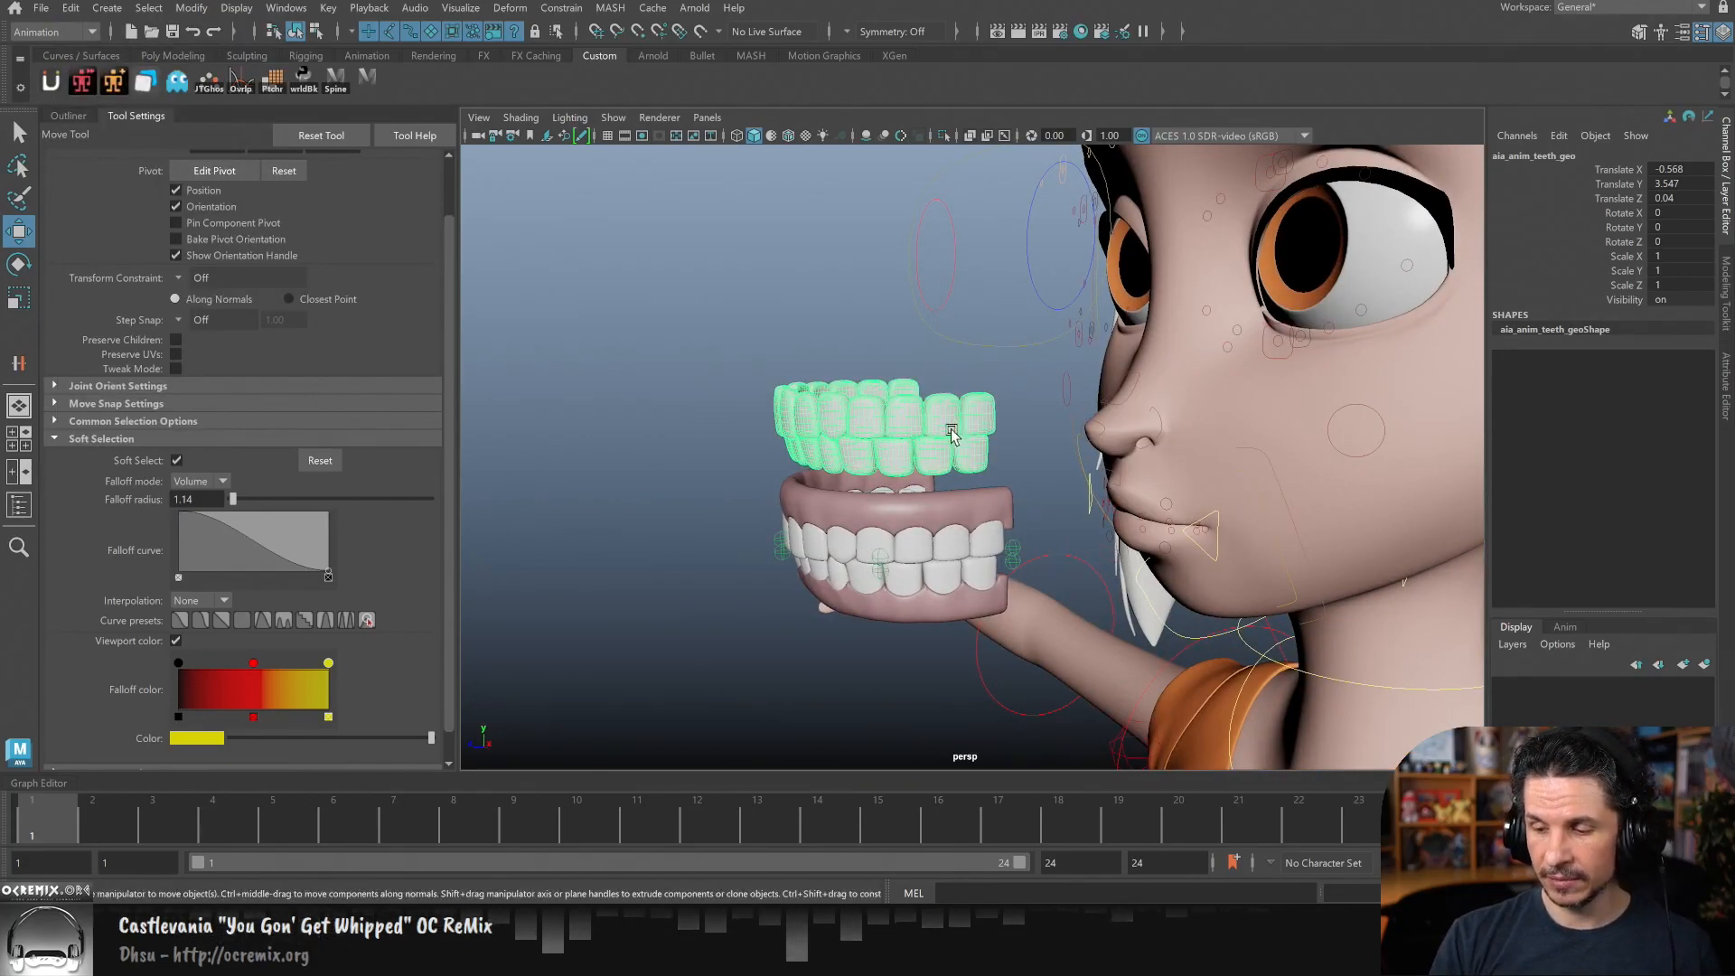
# - Select the rig's original teeth, try moving the first upper-left teeth control for comparison, and undo the move
pyautogui.click(888, 560)
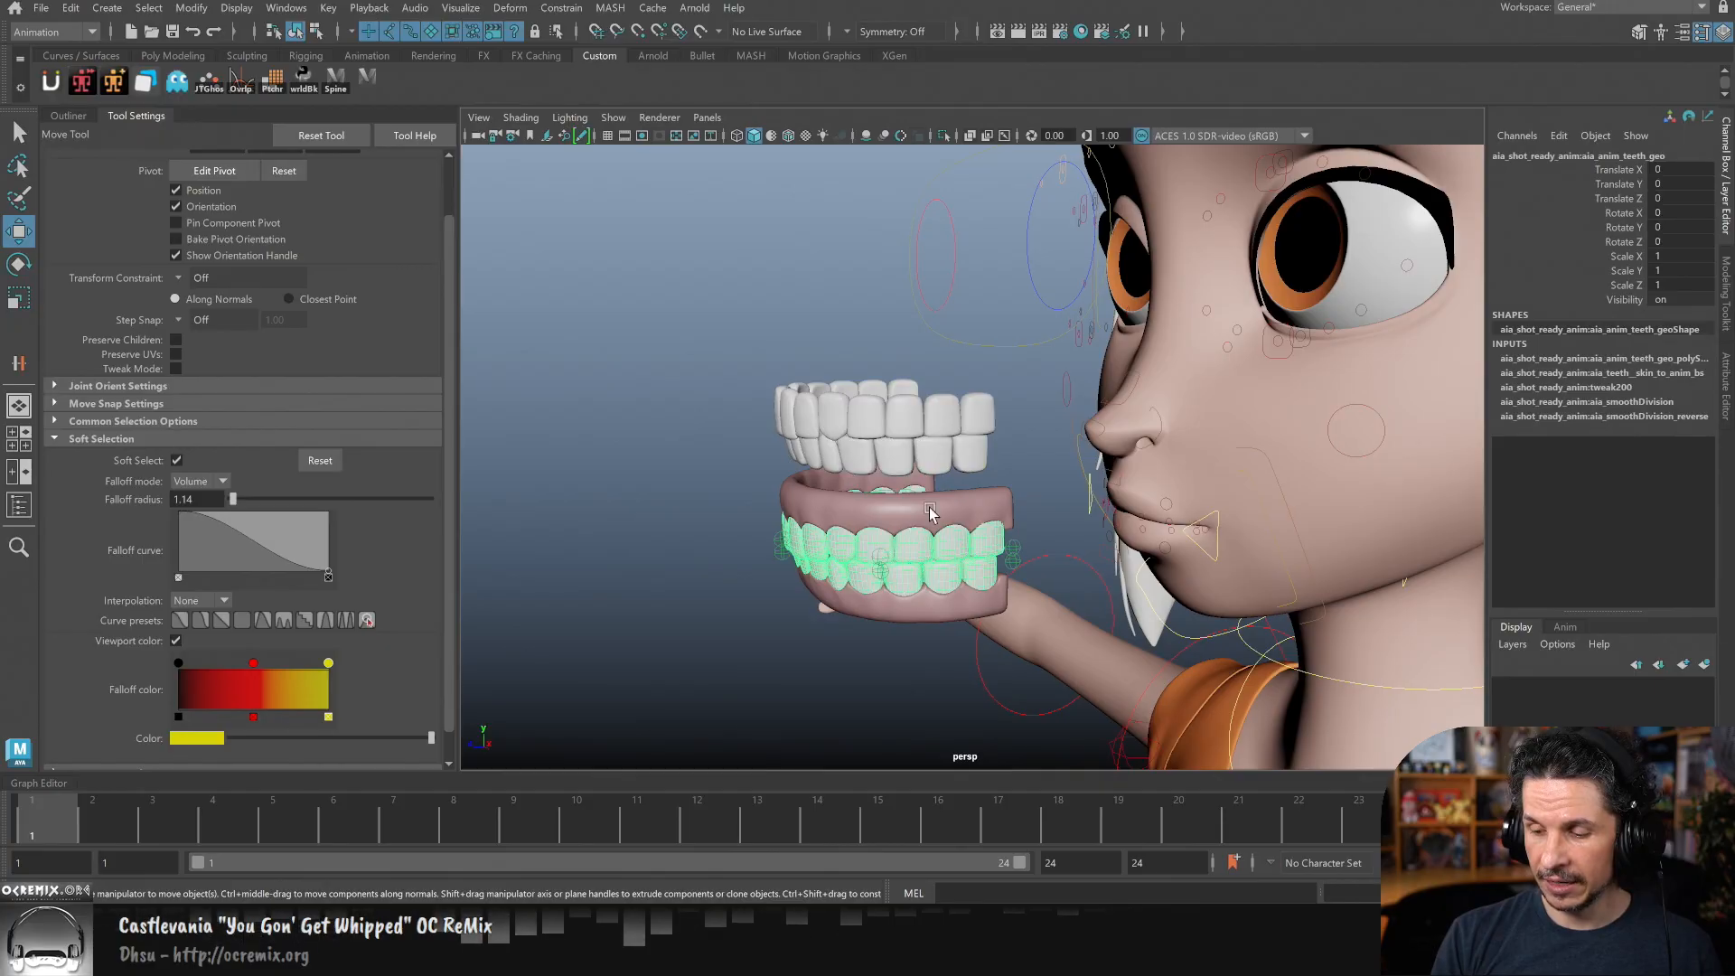
pyautogui.click(879, 555)
pyautogui.moveTo(886, 534); pyautogui.dragTo(953, 549)
pyautogui.hotkey('ctrl', 'z')
pyautogui.hotkey('ctrl', 'z')
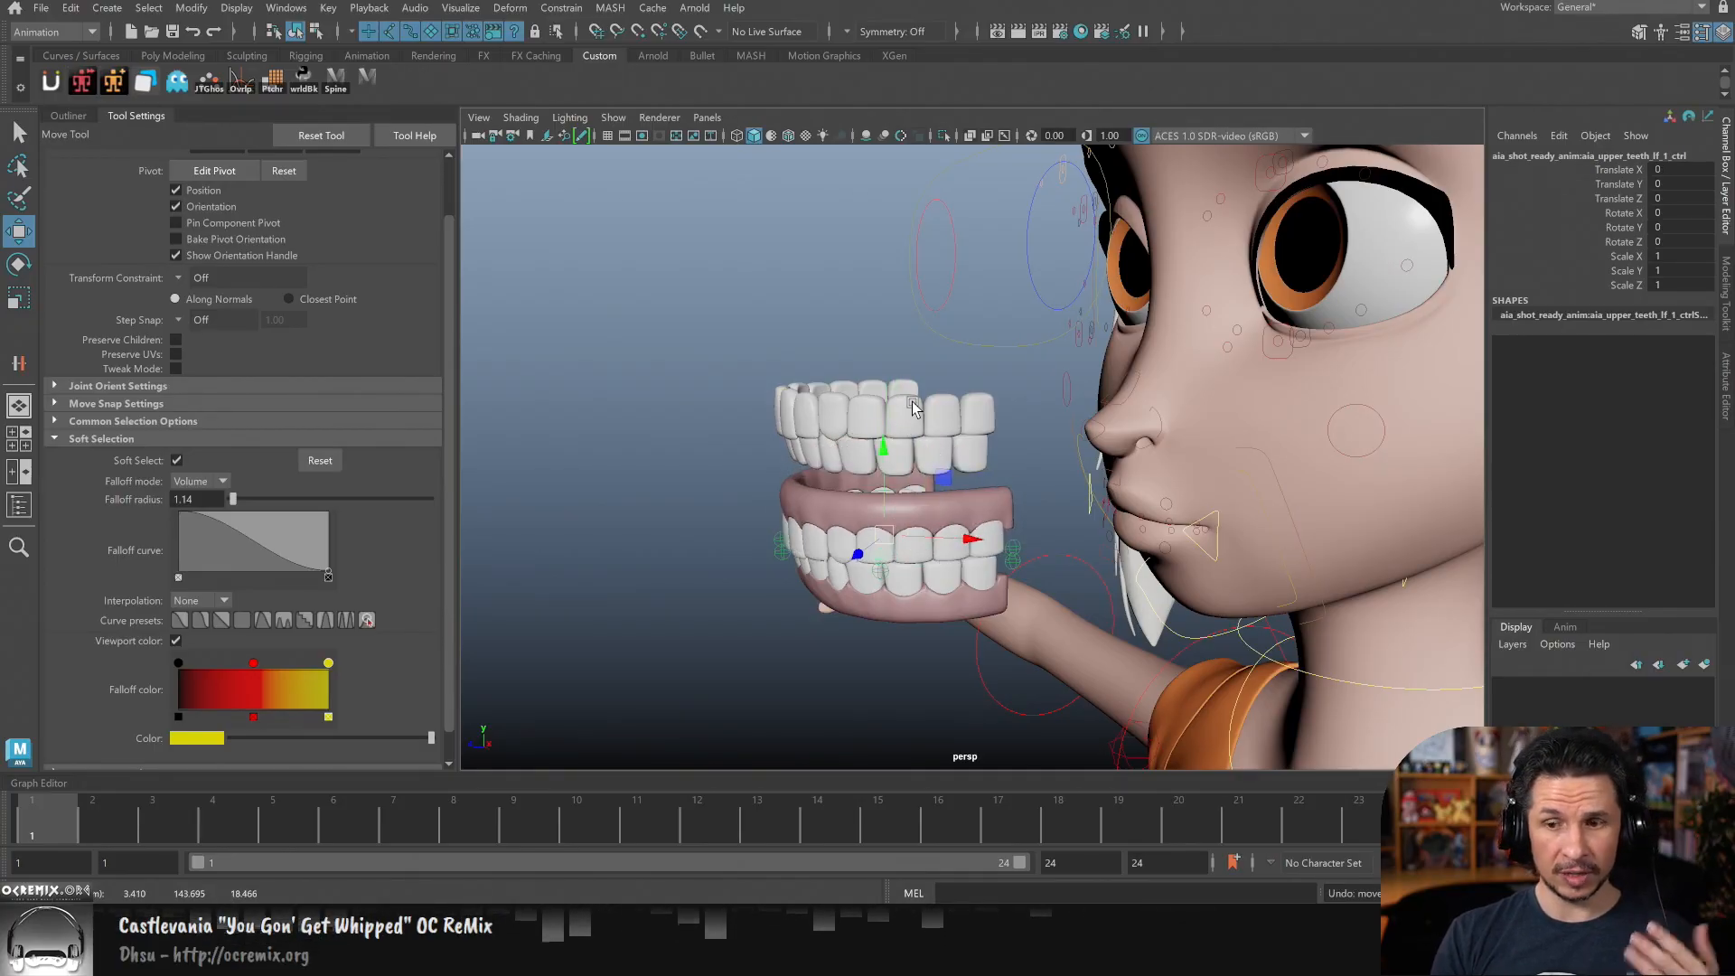
# - Switch the duplicated teeth to vertex editing, select the upper canine's tip, and set the soft selection falloff mode to Surface
pyautogui.click(942, 426)
pyautogui.keyDown('alt'); pyautogui.moveTo(895, 486); pyautogui.dragTo(931, 494); pyautogui.keyUp('alt')
pyautogui.keyDown('alt'); pyautogui.moveTo(931, 493); pyautogui.dragTo(1120, 497, button='right'); pyautogui.keyUp('alt')
pyautogui.moveTo(841, 414); pyautogui.dragTo(750, 398, button='right')
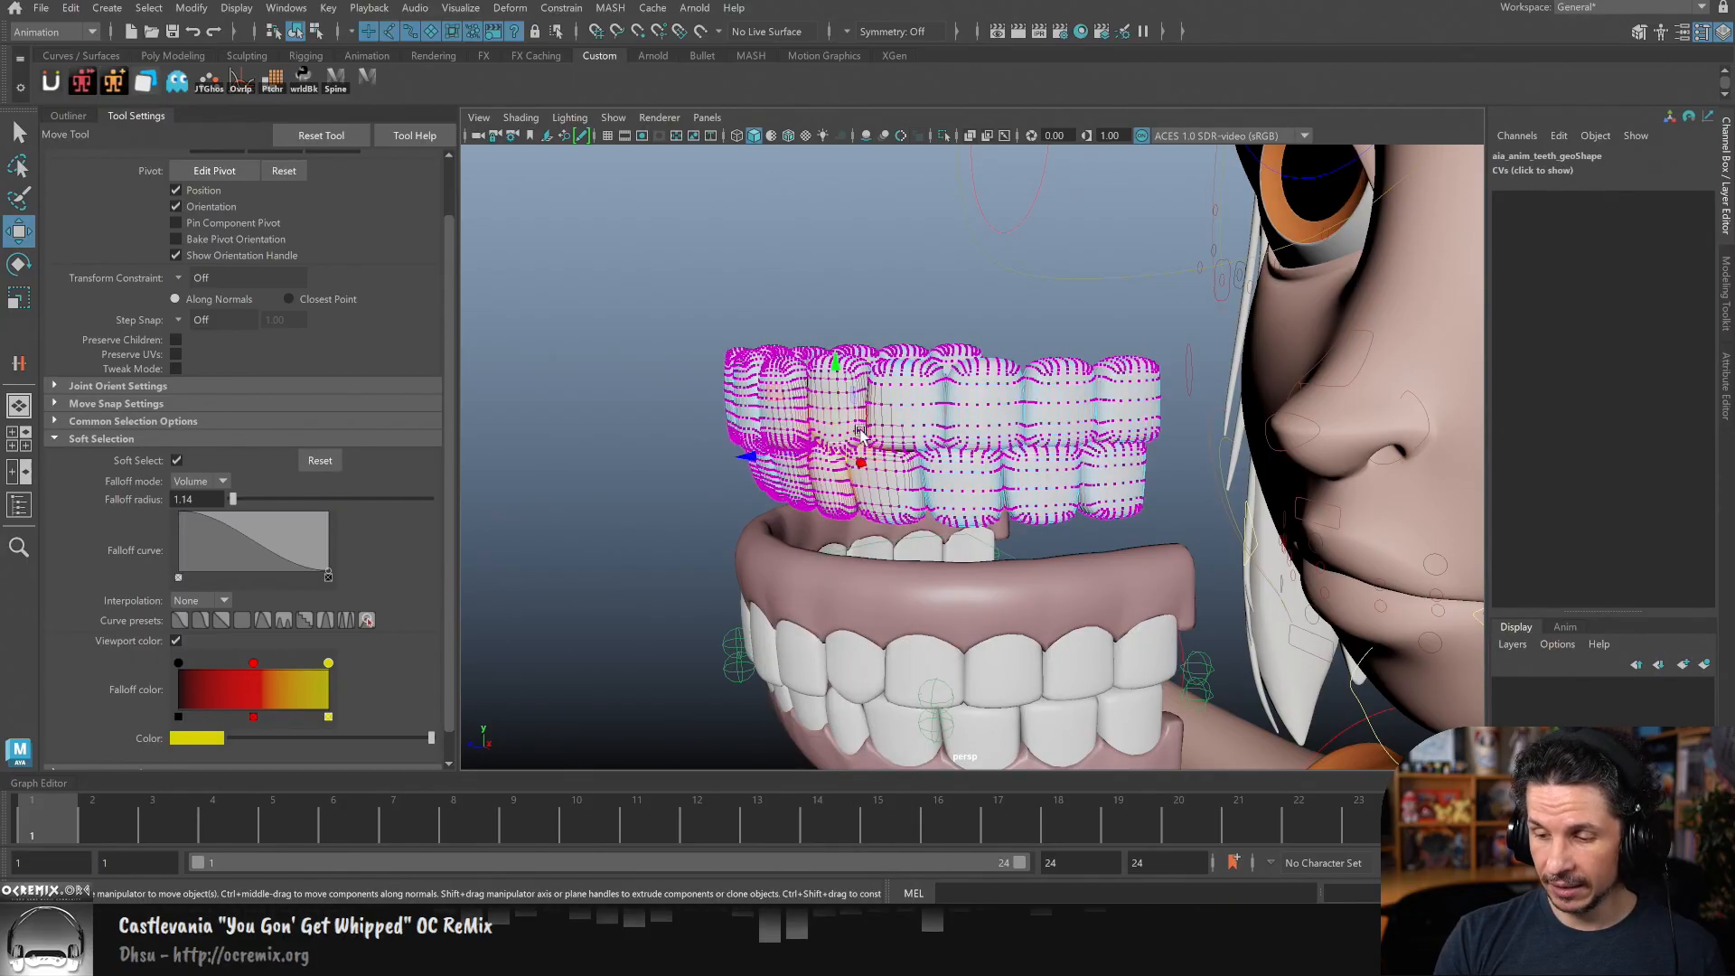
pyautogui.keyDown('alt'); pyautogui.moveTo(844, 453); pyautogui.dragTo(585, 507); pyautogui.keyUp('alt')
pyautogui.click(200, 481)
pyautogui.click(195, 501)
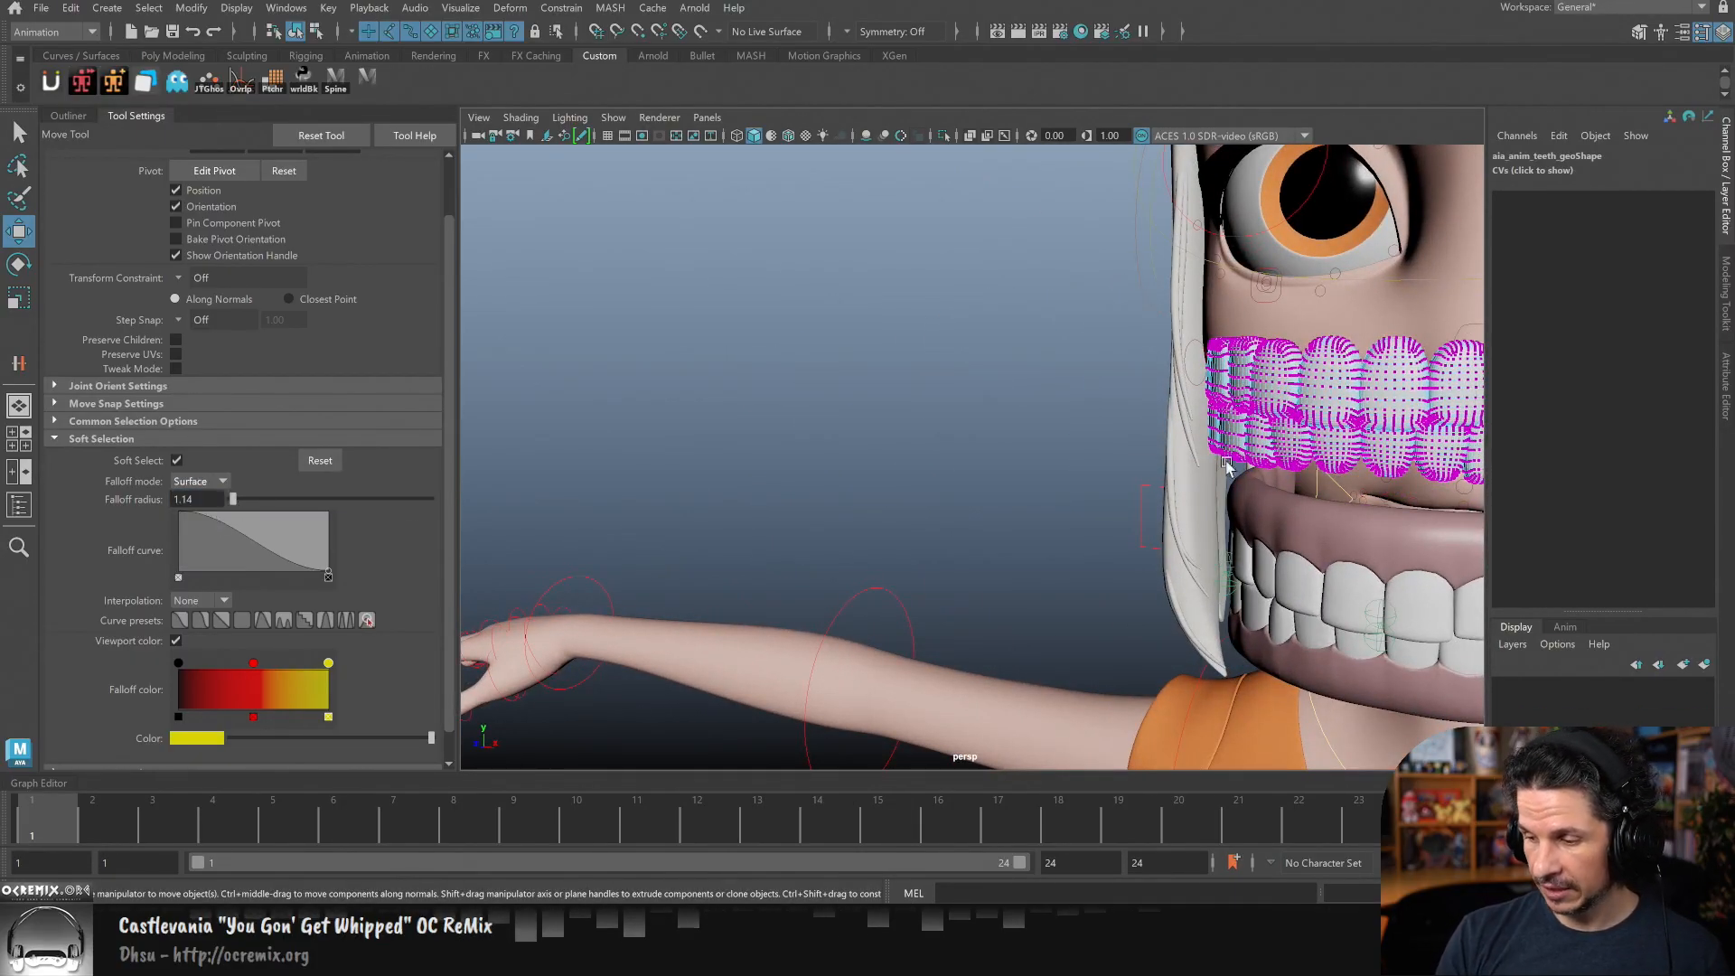
# - Pull the duplicate's upper canine tip down to lengthen the tooth into a fang, and return to object selection
pyautogui.keyDown('alt'); pyautogui.moveTo(1291, 450); pyautogui.dragTo(1464, 456); pyautogui.keyUp('alt')
pyautogui.keyDown('alt'); pyautogui.moveTo(1464, 457); pyautogui.dragTo(958, 493, button='middle'); pyautogui.keyUp('alt')
pyautogui.keyDown('alt'); pyautogui.moveTo(958, 493); pyautogui.dragTo(1161, 504); pyautogui.keyUp('alt')
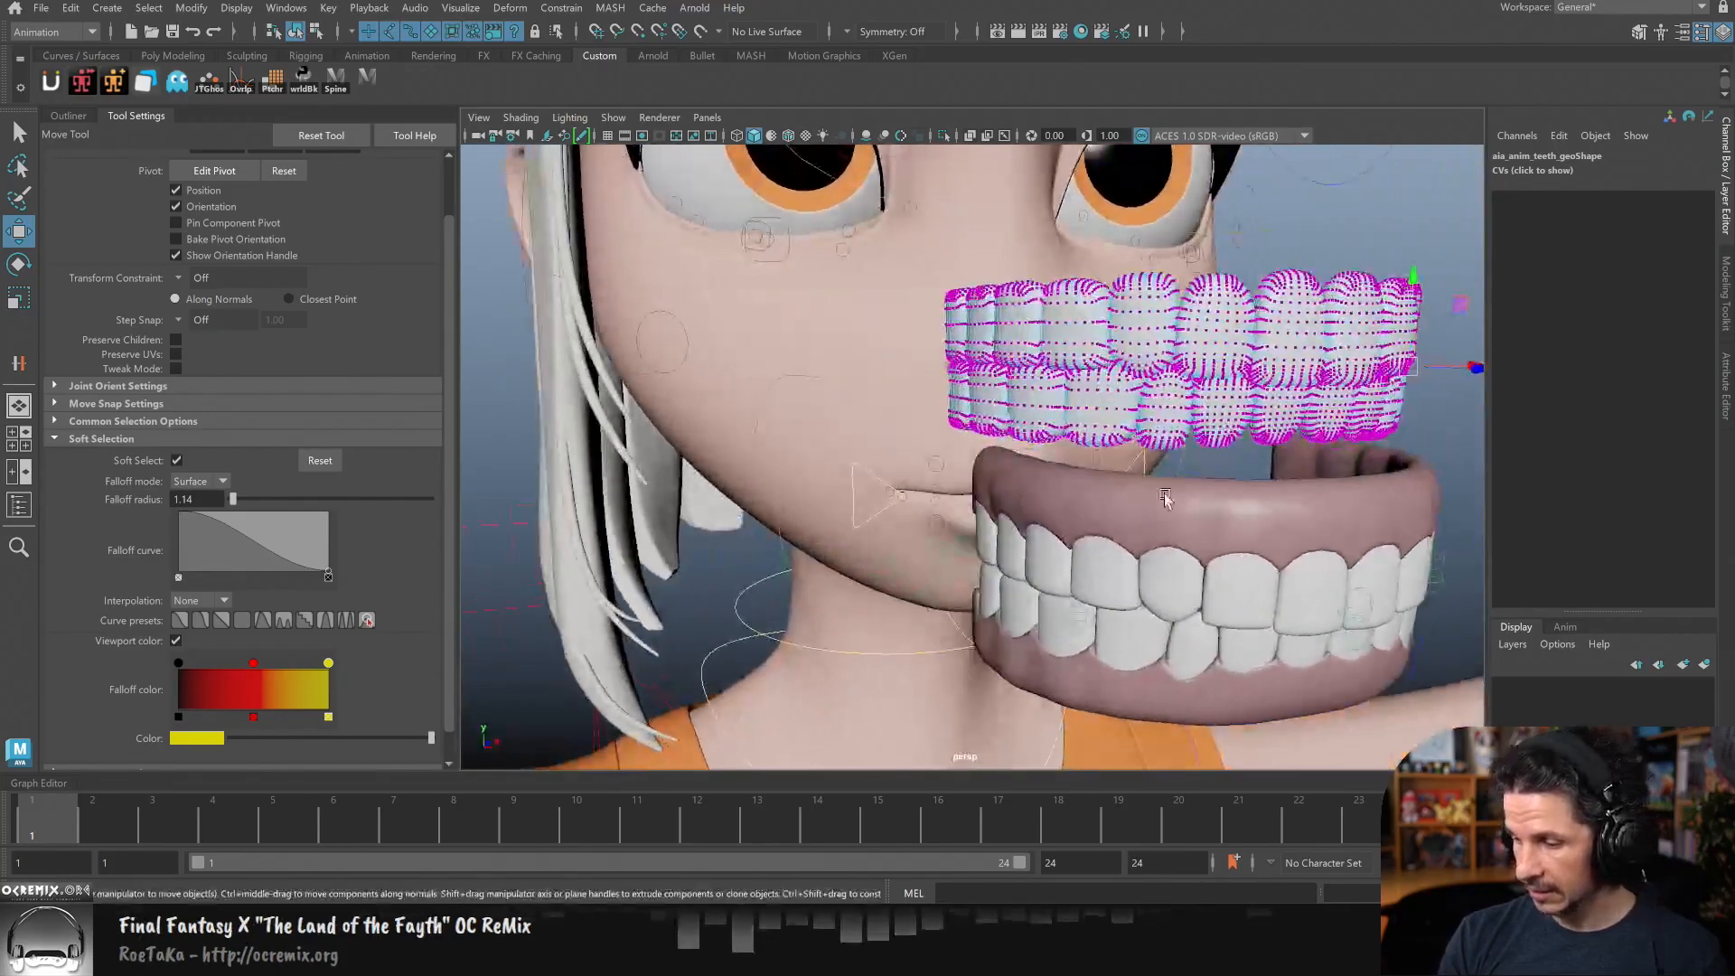
pyautogui.click(1143, 376)
pyautogui.moveTo(1285, 286); pyautogui.dragTo(1284, 336)
pyautogui.keyDown('alt'); pyautogui.moveTo(1459, 452); pyautogui.dragTo(1238, 477); pyautogui.keyUp('alt')
pyautogui.press('F8')
pyautogui.press('F8')
pyautogui.press('F8')
pyautogui.keyDown('alt'); pyautogui.moveTo(1022, 500); pyautogui.dragTo(936, 466); pyautogui.keyUp('alt')
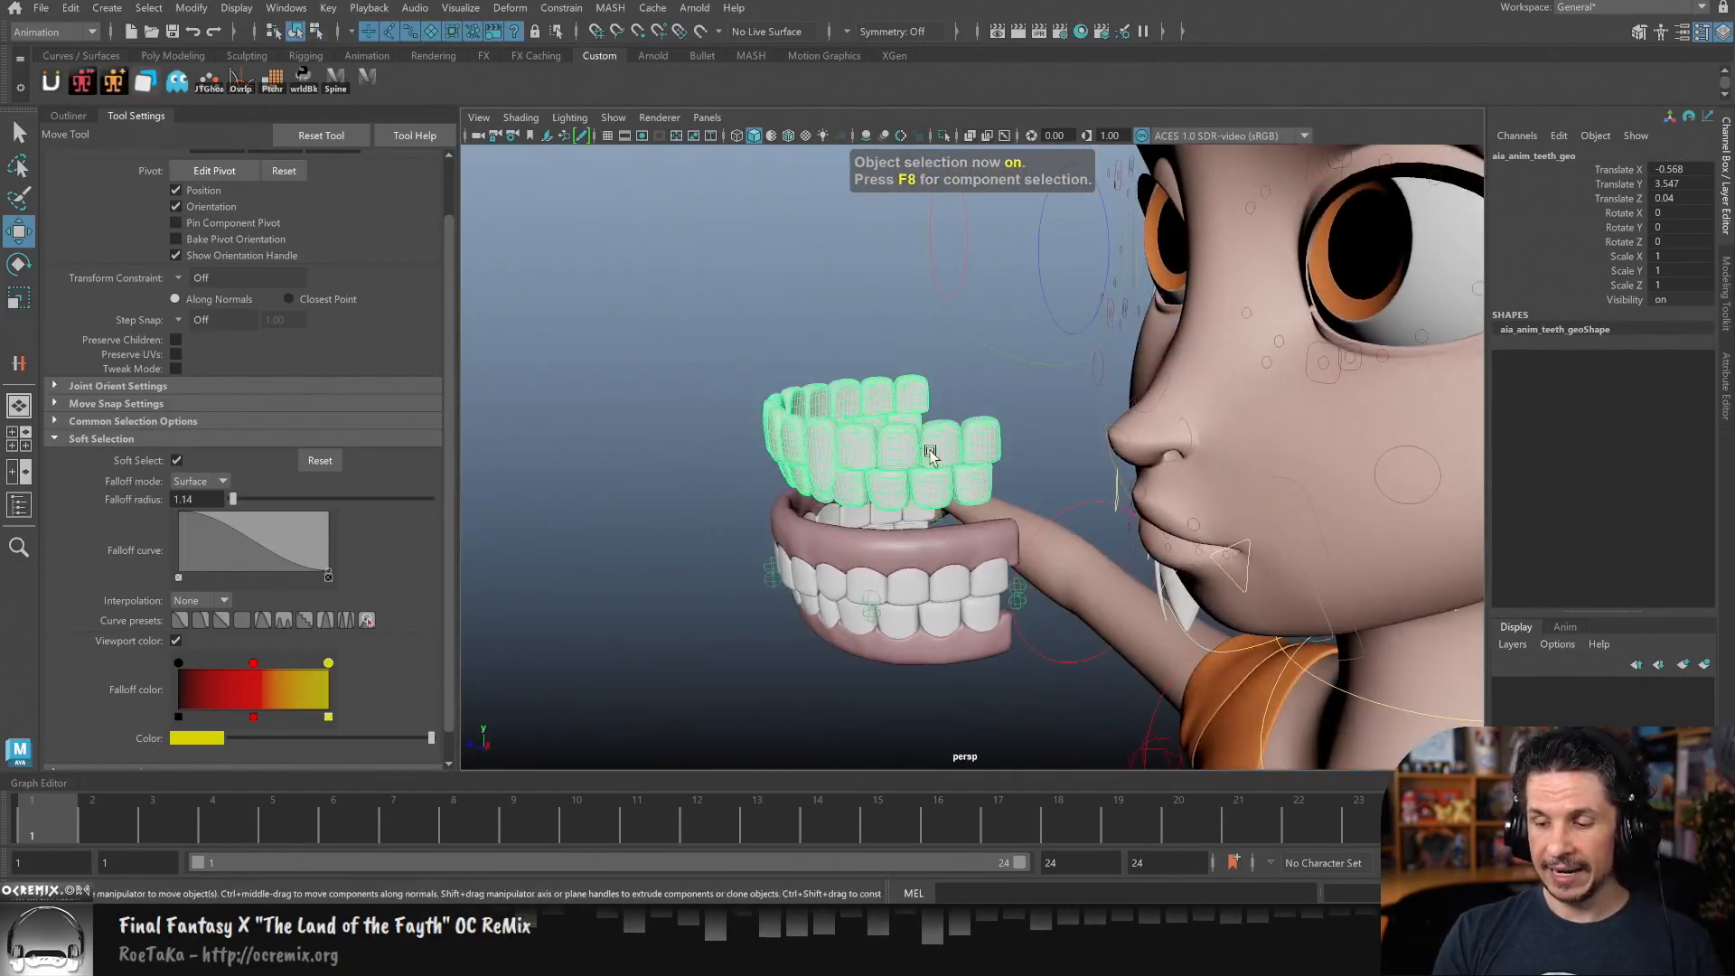
# - Hide the rig's original teeth mesh and select the reshaped duplicate
pyautogui.click(975, 579)
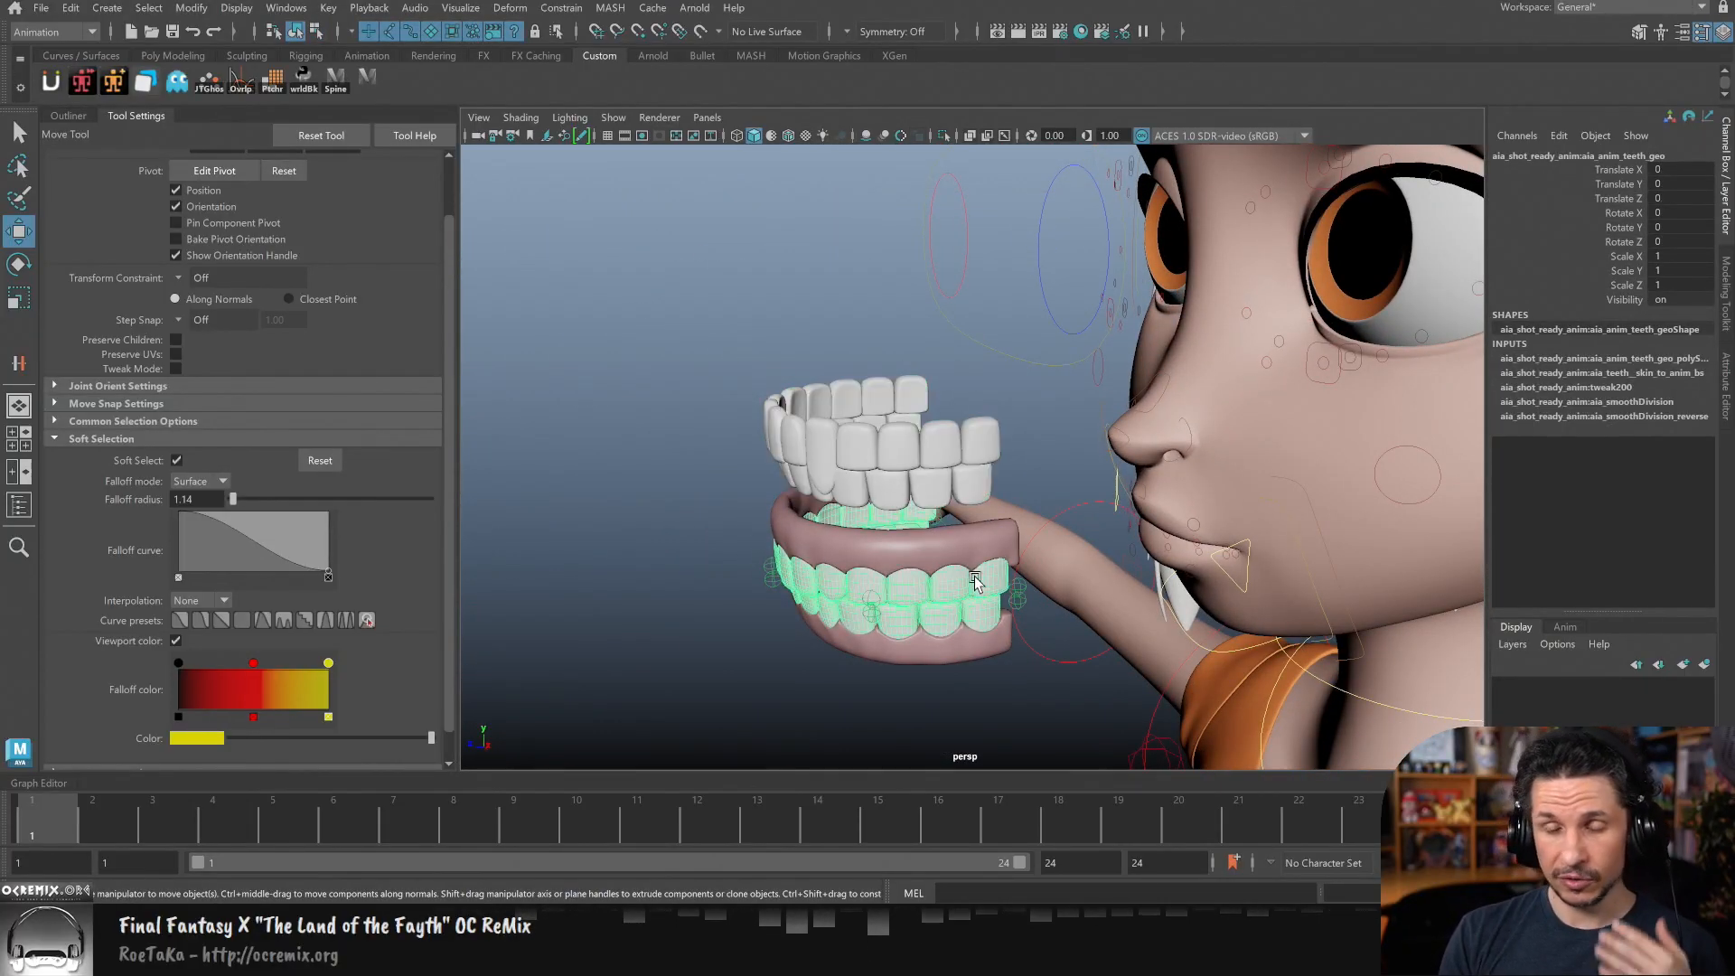
pyautogui.hotkey('ctrl', 'h')
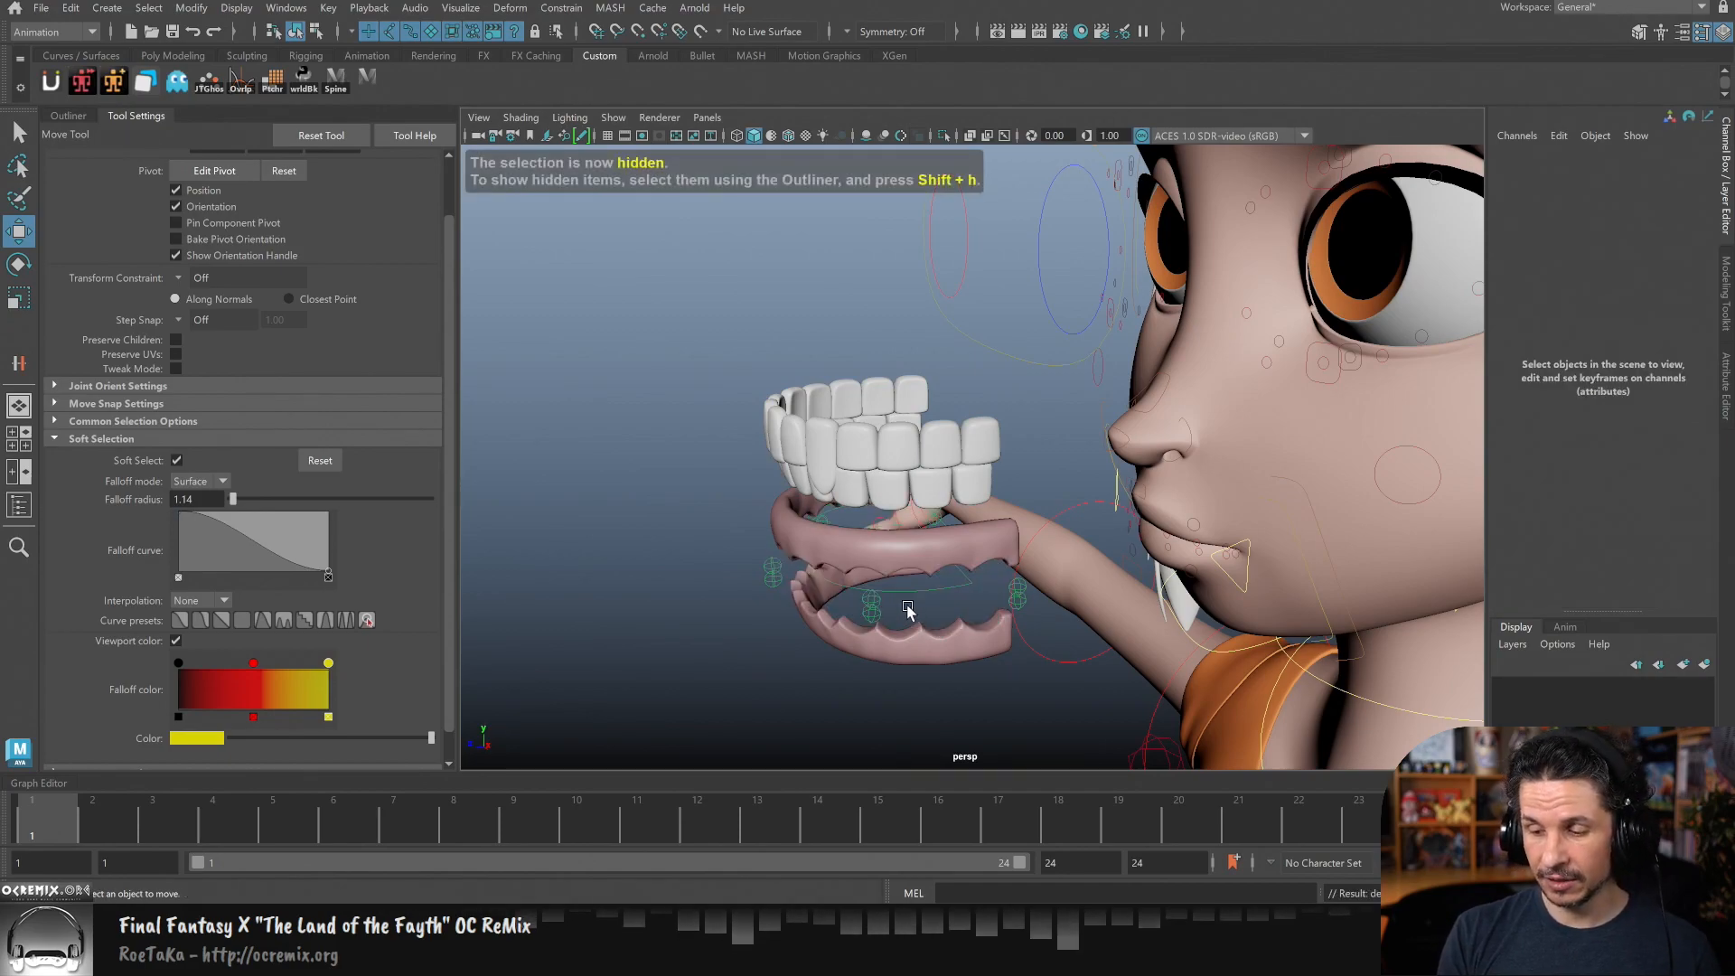
pyautogui.click(961, 452)
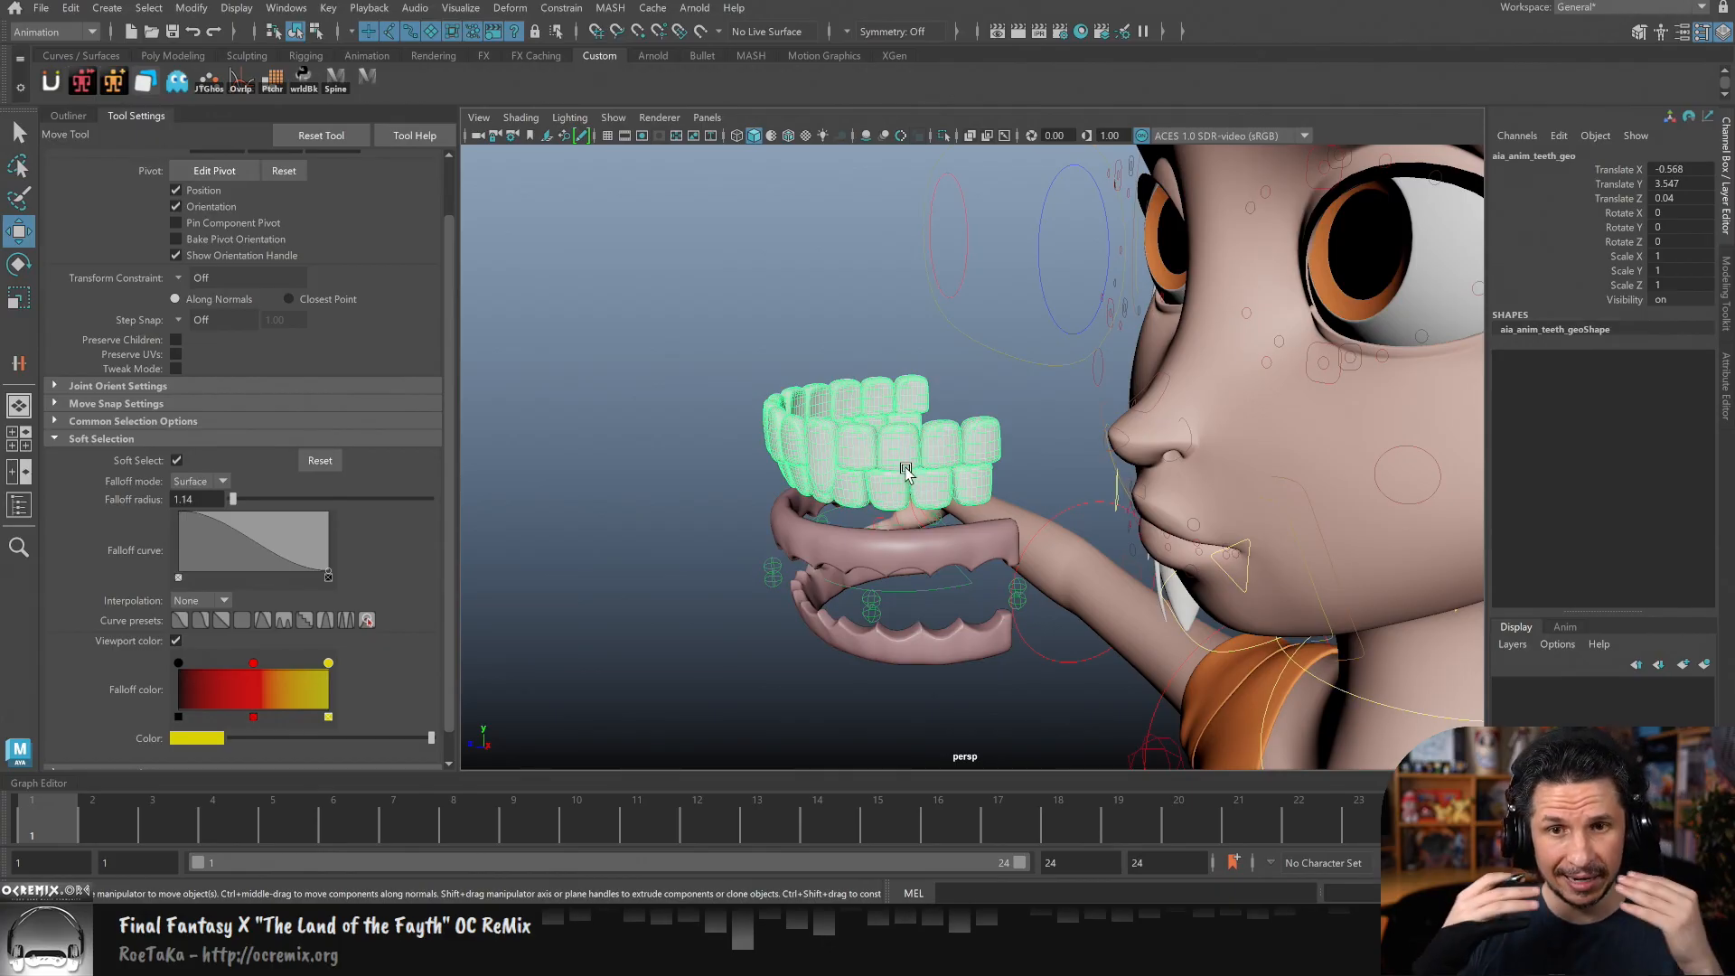
pyautogui.keyDown('alt'); pyautogui.moveTo(935, 469); pyautogui.dragTo(885, 399); pyautogui.keyUp('alt')
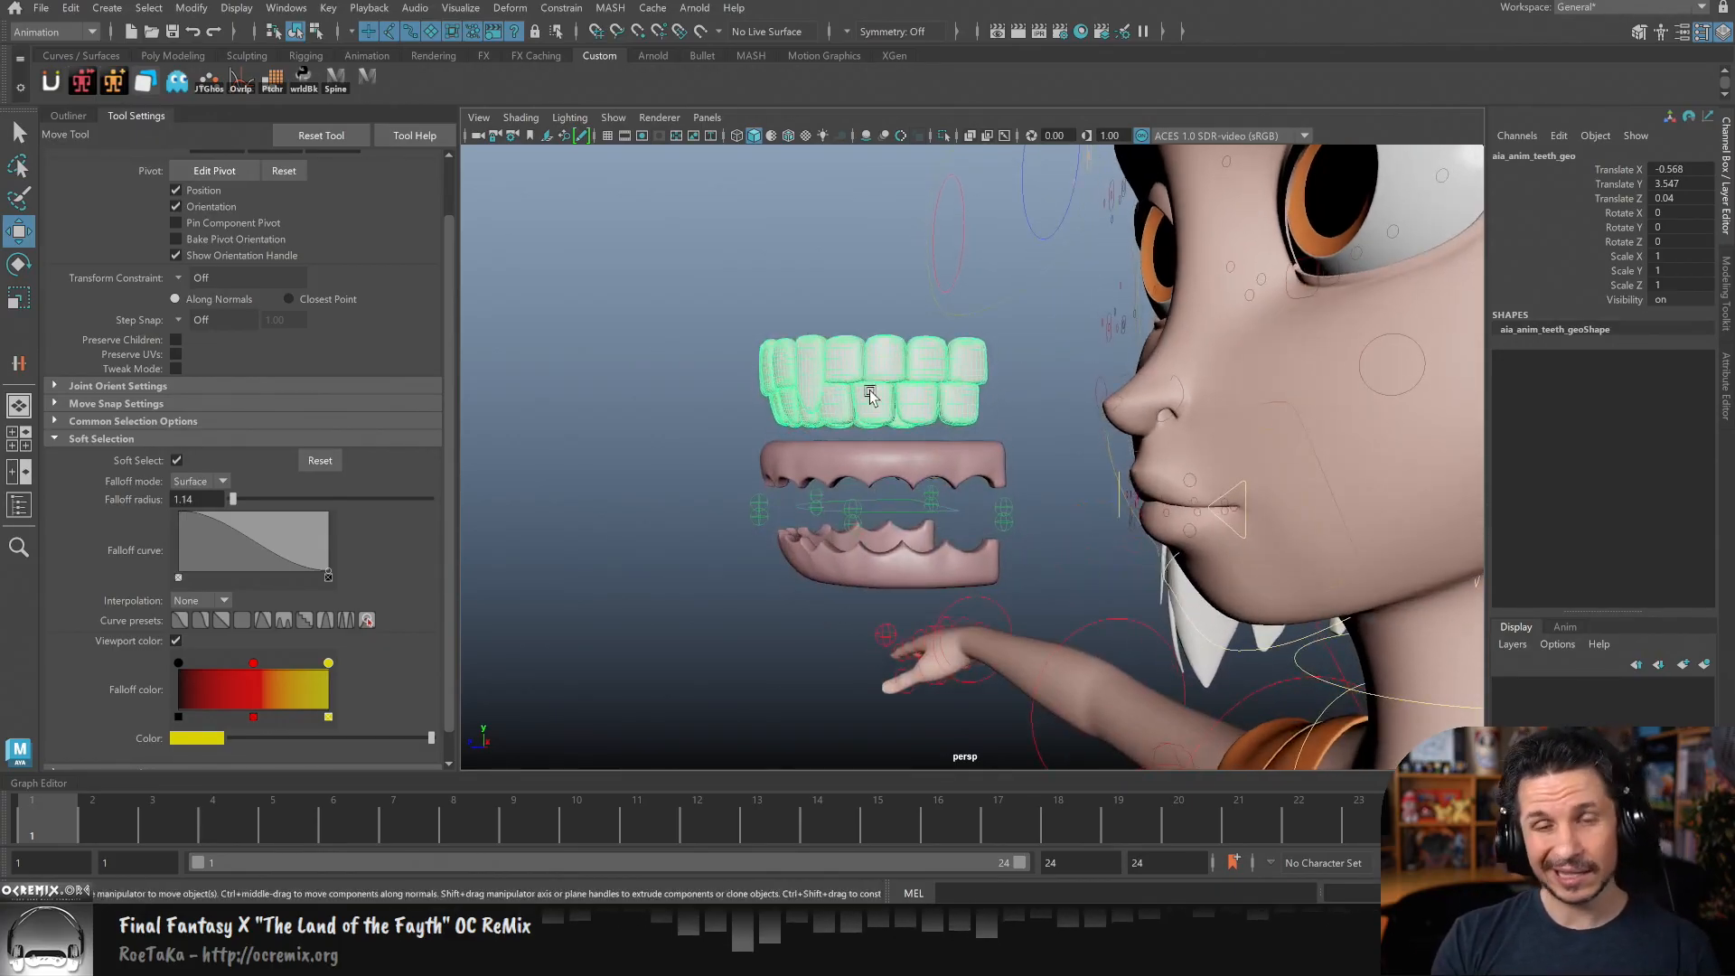
pyautogui.rightClick(892, 349)
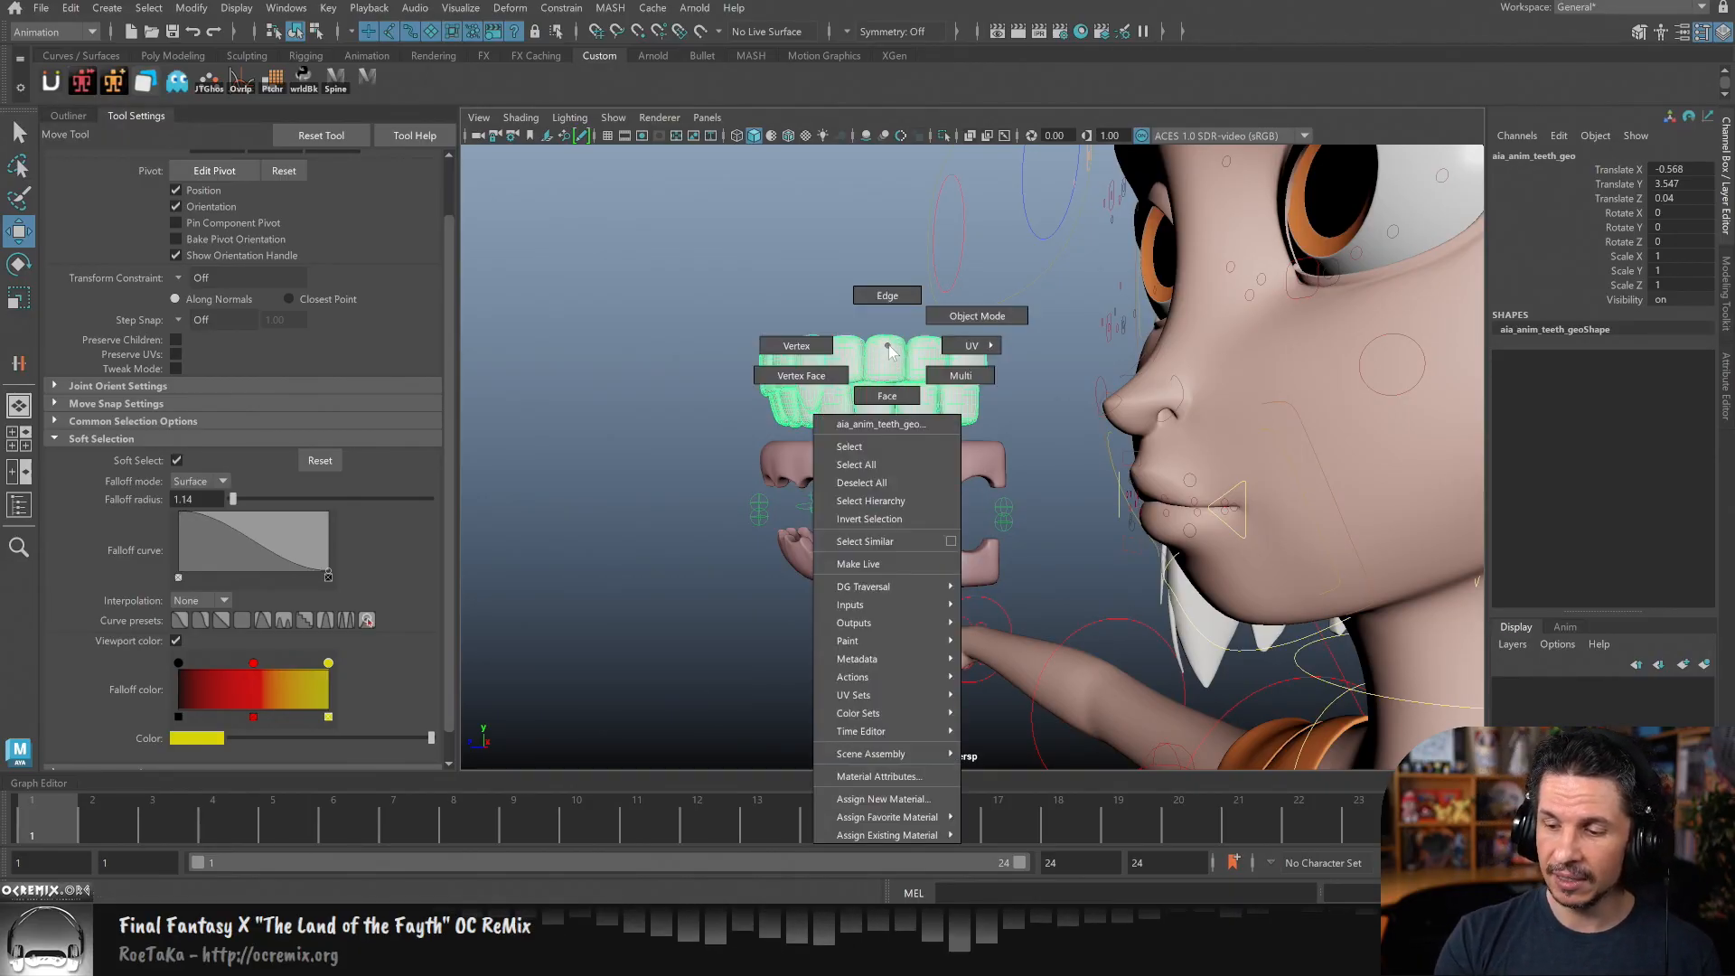
pyautogui.click(888, 396)
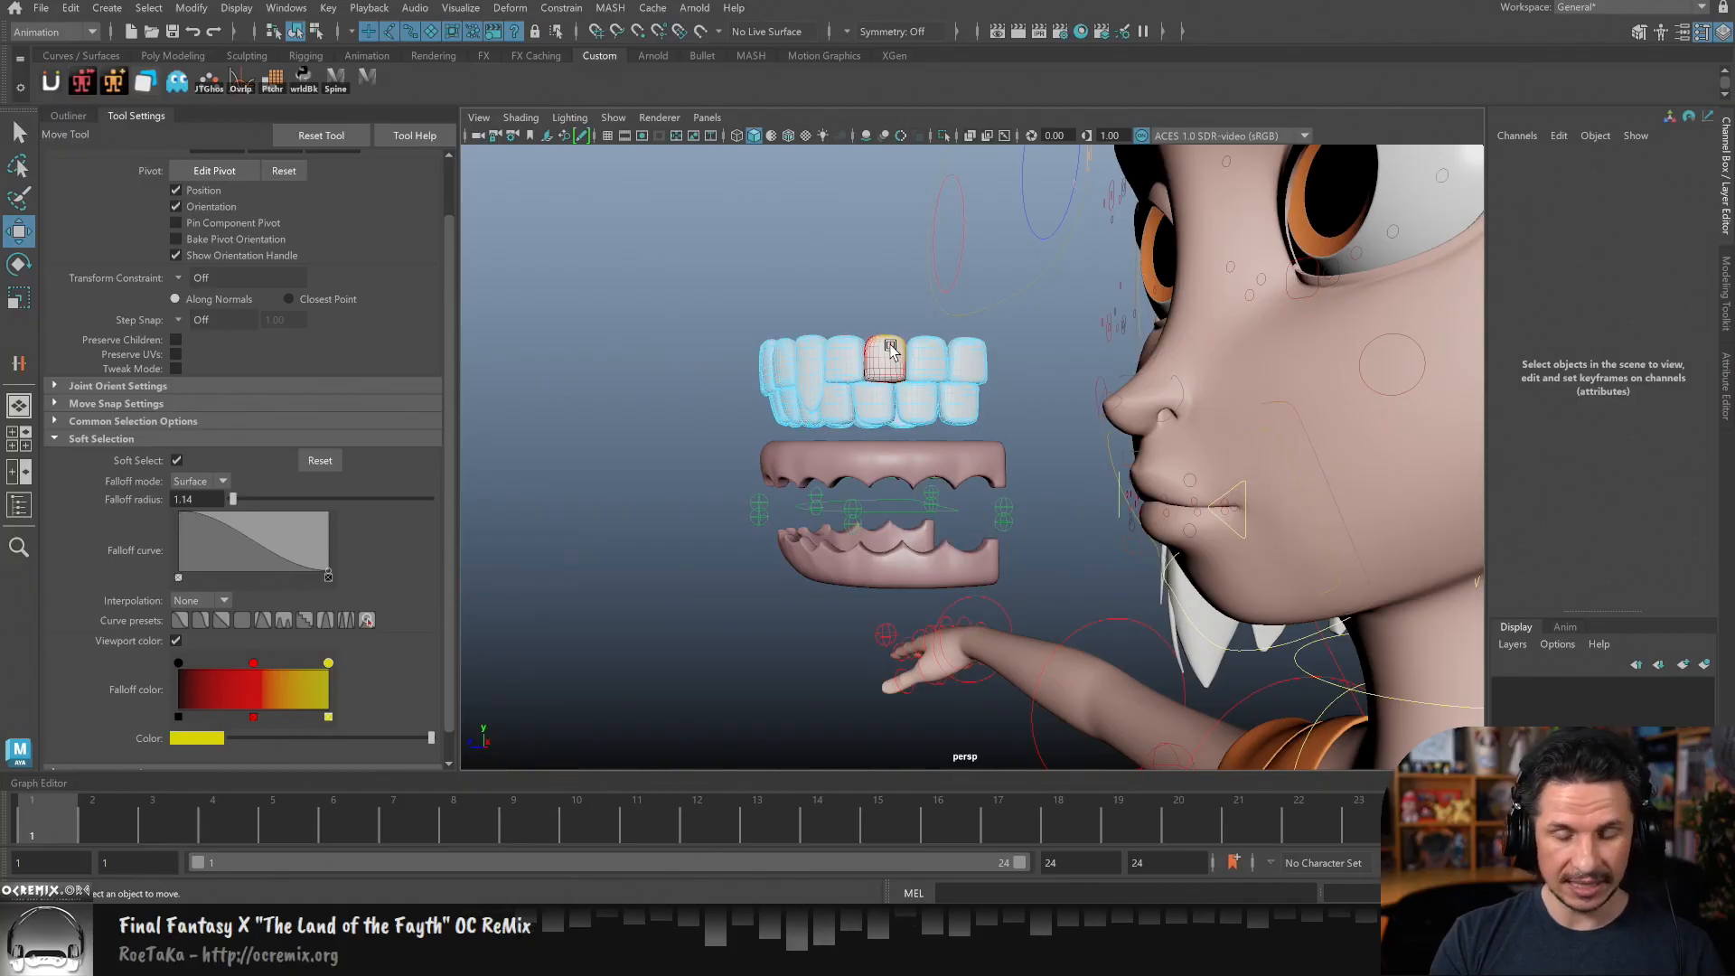
pyautogui.moveTo(720, 336); pyautogui.dragTo(903, 353)
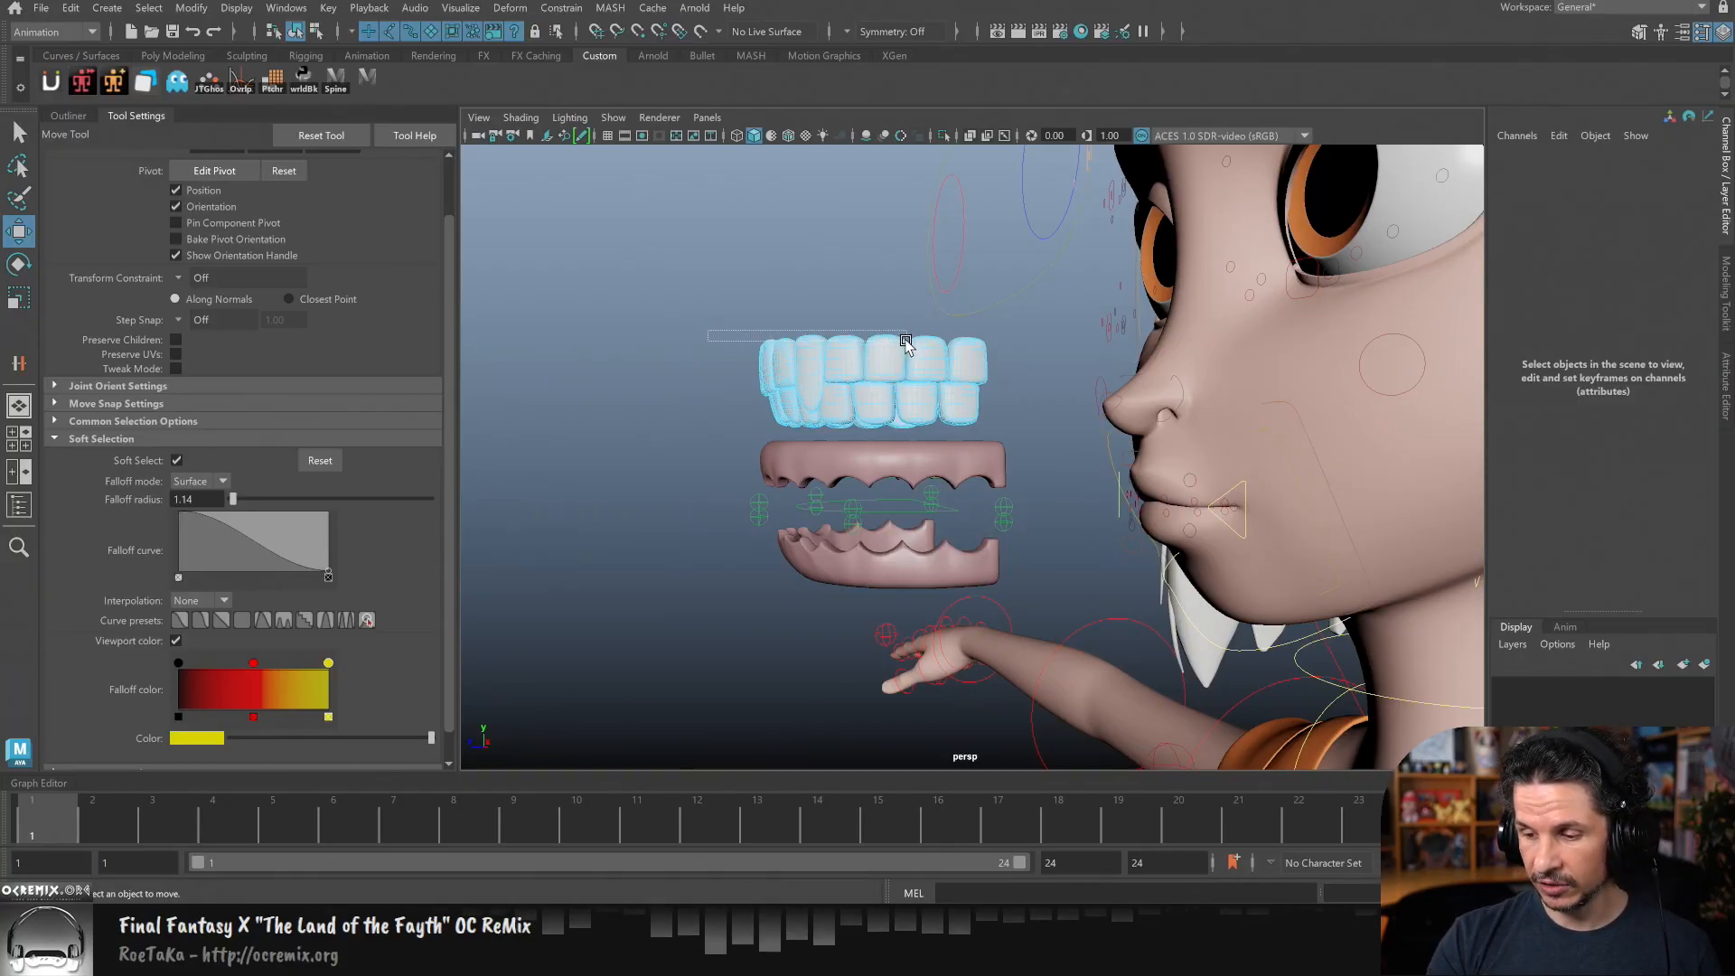
pyautogui.press('F8')
pyautogui.click(920, 344)
pyautogui.moveTo(886, 361); pyautogui.dragTo(888, 362, button='right')
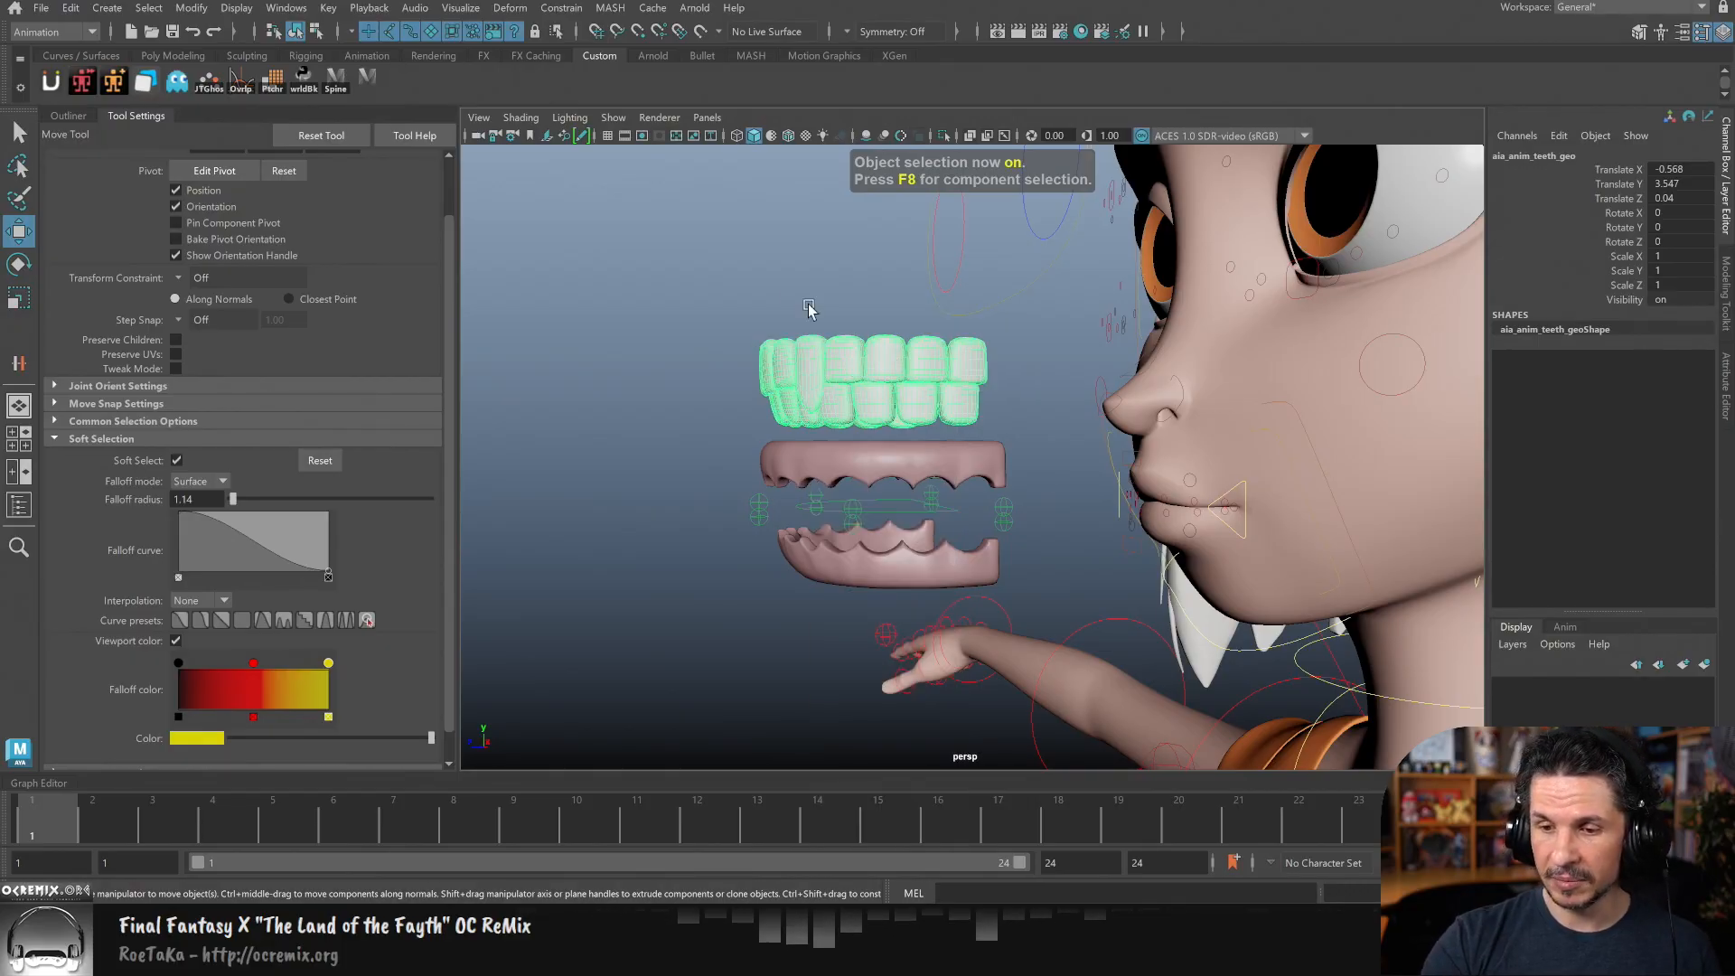
# - Separate the duplicated teeth mesh into individual teeth, and check the pieces by selecting several upper teeth one by one
pyautogui.press('space')
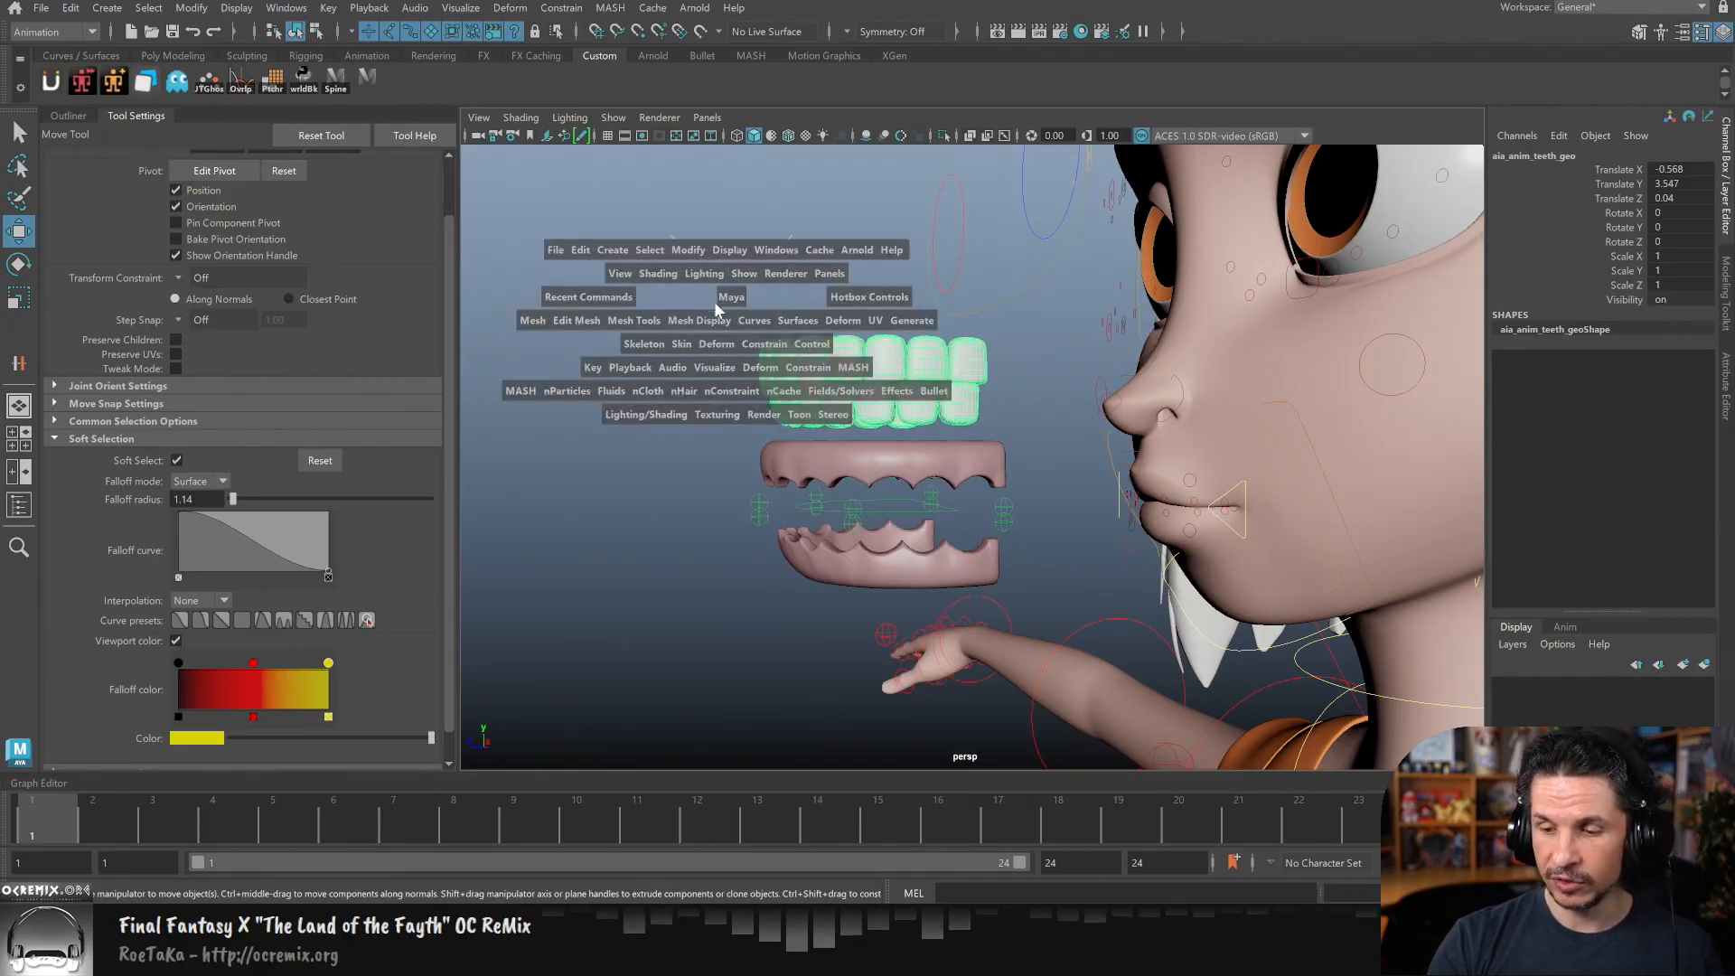
pyautogui.click(540, 319)
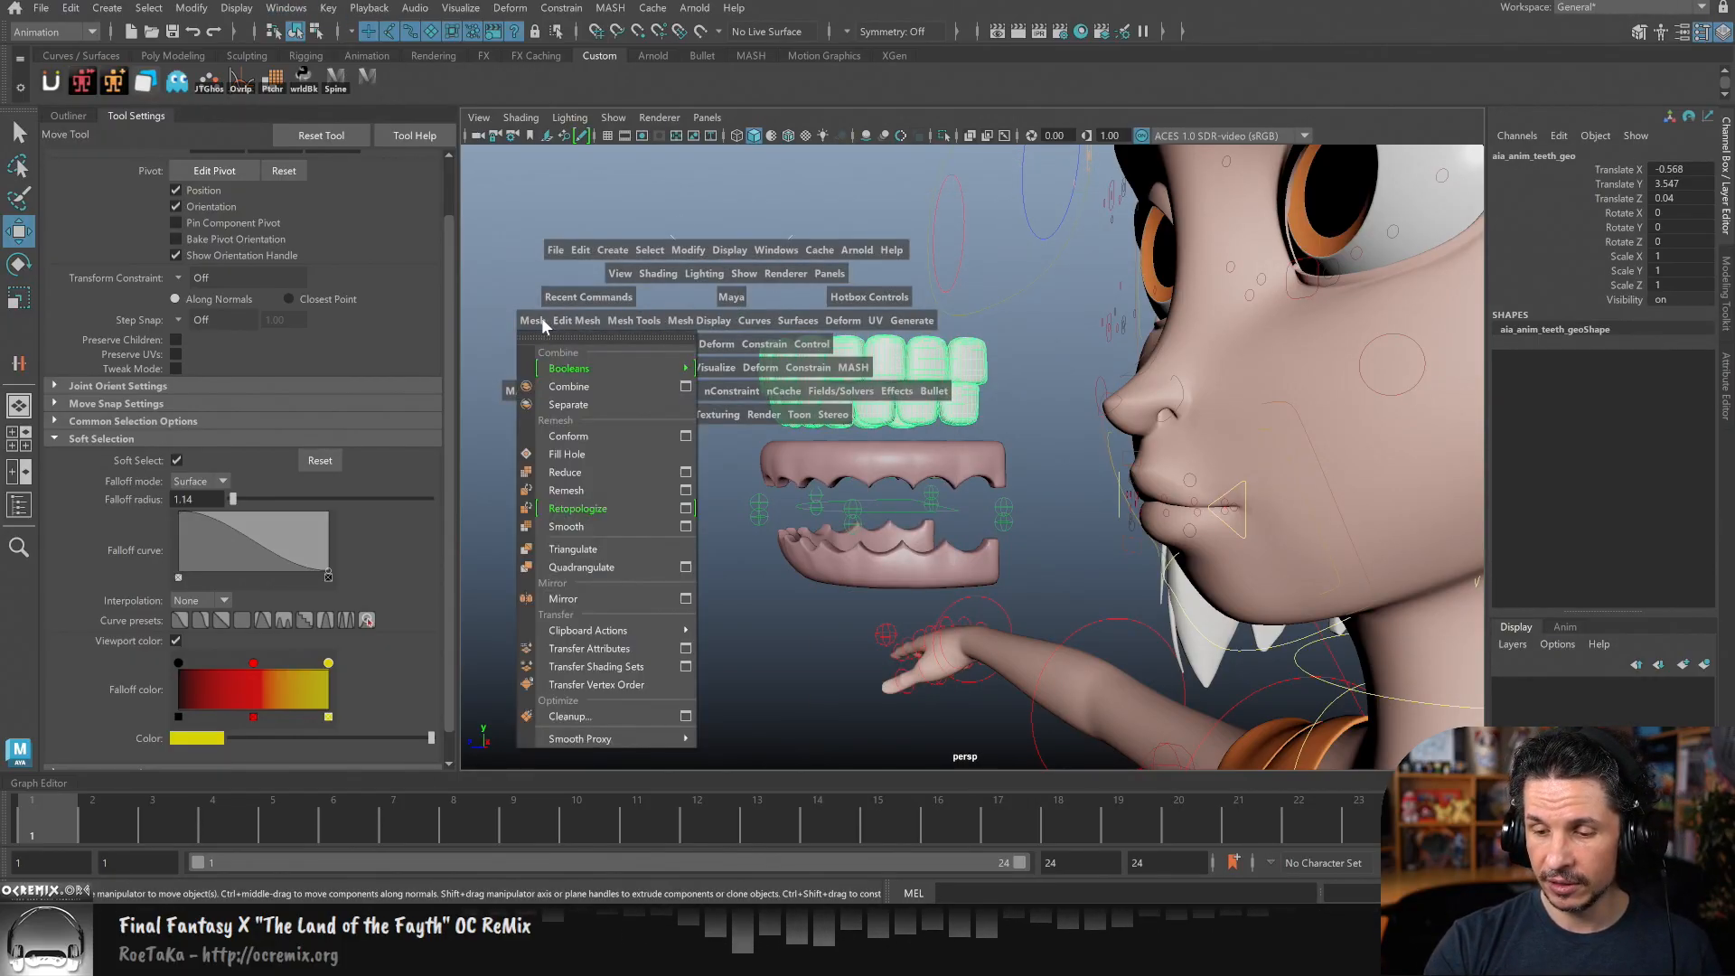
pyautogui.click(577, 405)
pyautogui.click(733, 441)
pyautogui.click(811, 362)
pyautogui.click(846, 359)
pyautogui.click(884, 357)
pyautogui.click(967, 358)
# - Select all the separated upper teeth and combine them into one mesh
pyautogui.moveTo(944, 406)
pyautogui.keyDown('alt'); pyautogui.mouseDown()
pyautogui.moveTo(933, 425)
pyautogui.moveTo(936, 406)
pyautogui.mouseUp(); pyautogui.keyUp('alt')
pyautogui.moveTo(684, 327); pyautogui.dragTo(967, 376)
pyautogui.keyDown('alt'); pyautogui.moveTo(904, 398); pyautogui.dragTo(937, 440); pyautogui.keyUp('alt')
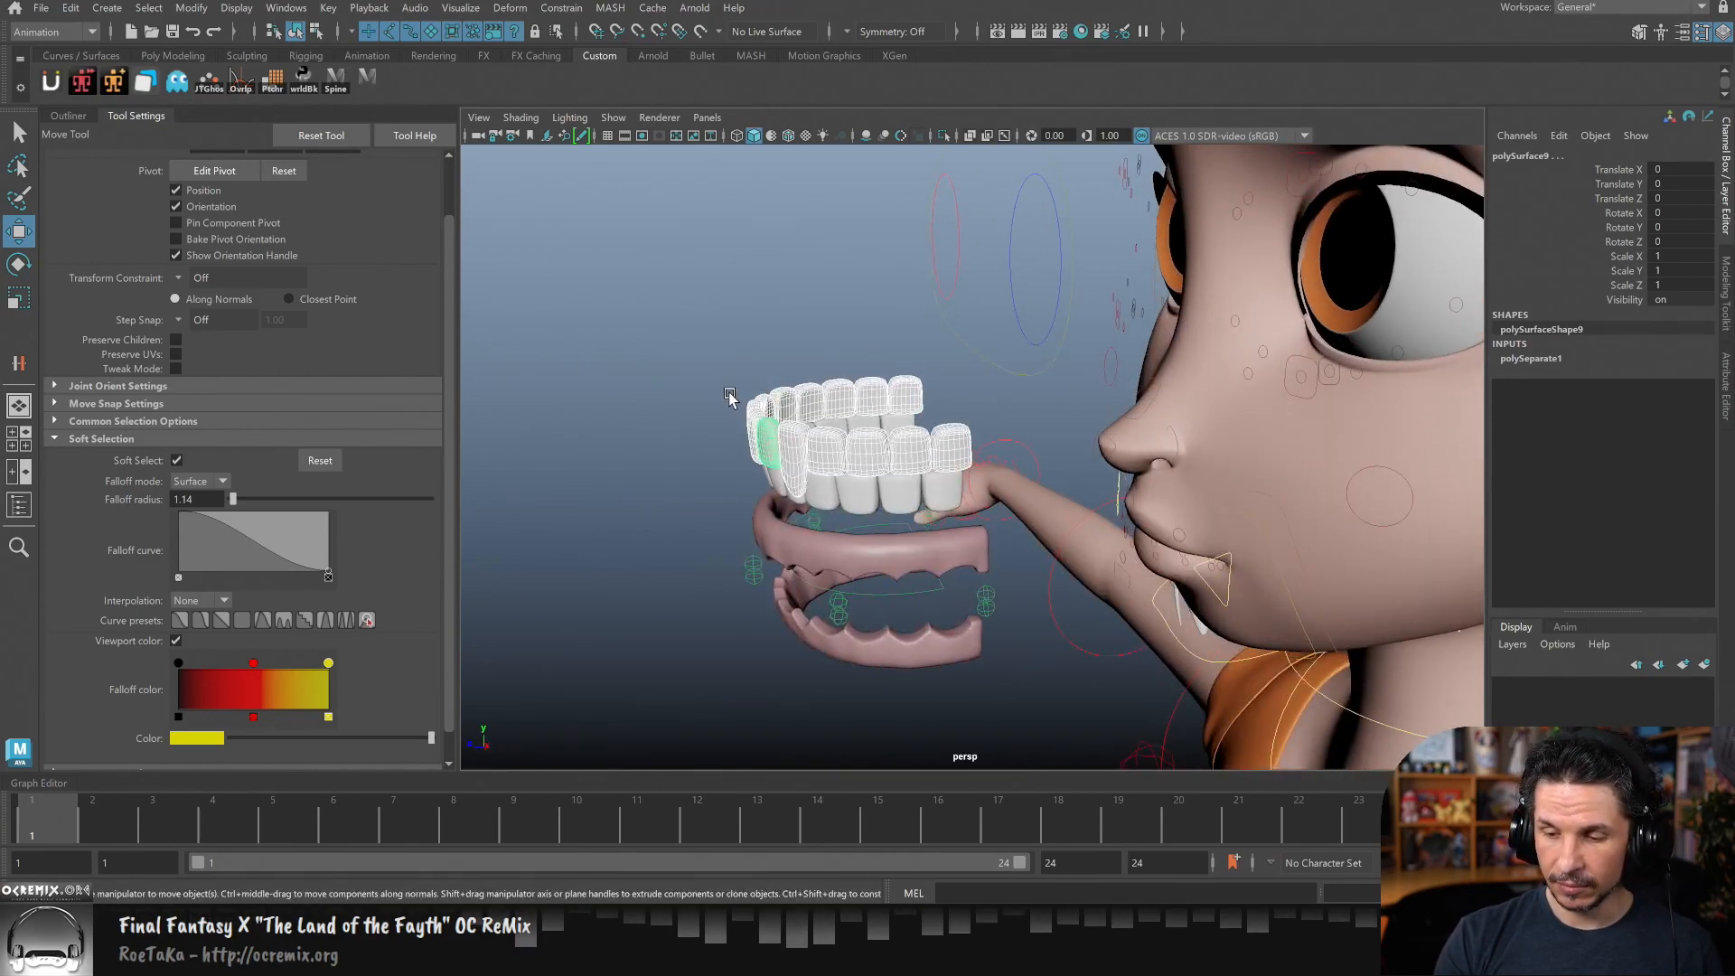
pyautogui.press('space')
pyautogui.click(531, 417)
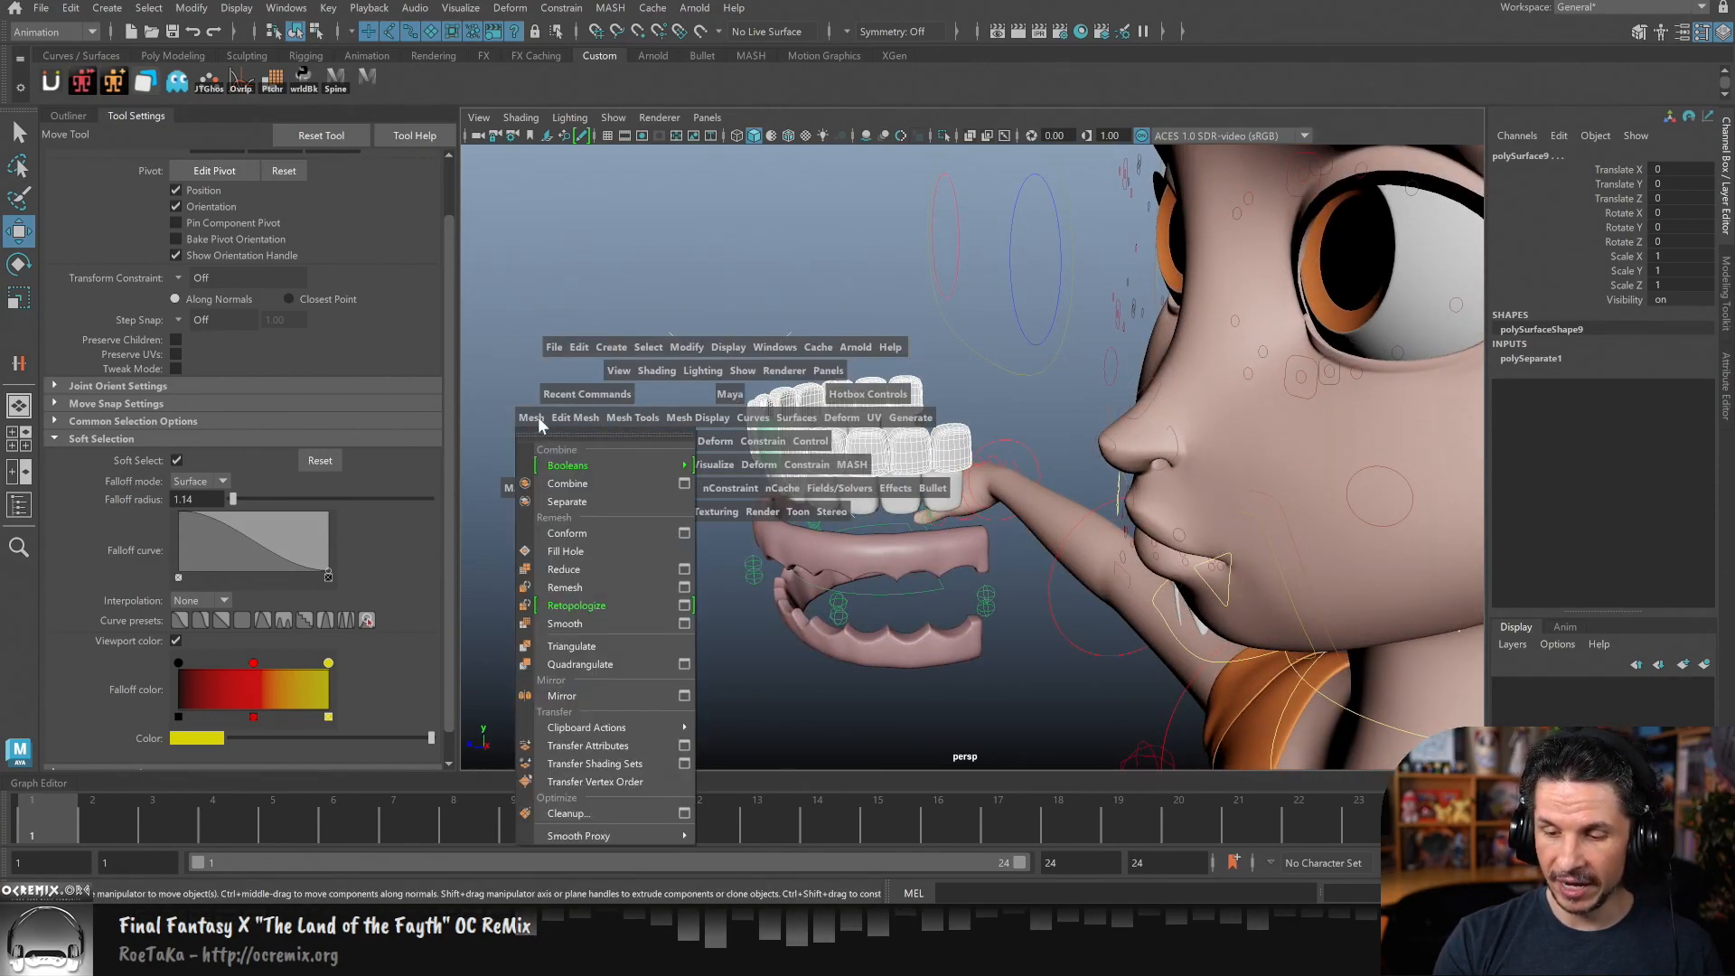
pyautogui.click(594, 486)
# - Select the separated lower teeth and combine them into a second mesh
pyautogui.keyDown('alt'); pyautogui.moveTo(596, 488); pyautogui.dragTo(746, 443); pyautogui.keyUp('alt')
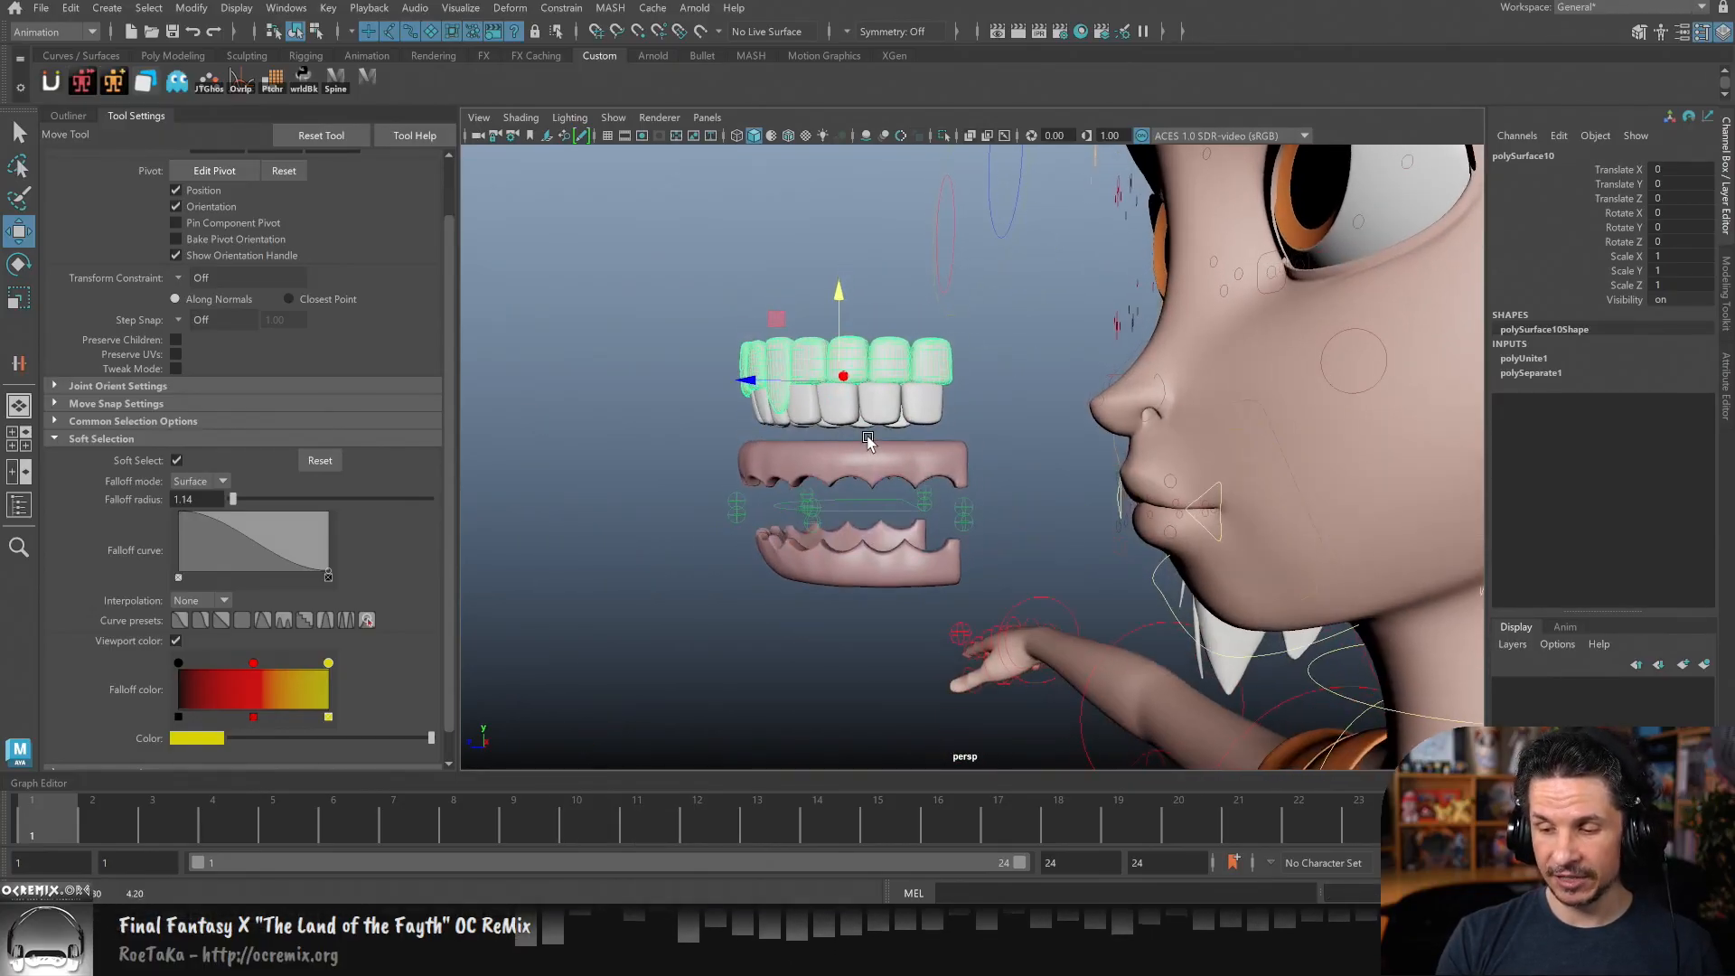
pyautogui.click(949, 420)
pyautogui.keyDown('alt'); pyautogui.moveTo(861, 458); pyautogui.dragTo(981, 456); pyautogui.keyUp('alt')
pyautogui.click(1012, 423)
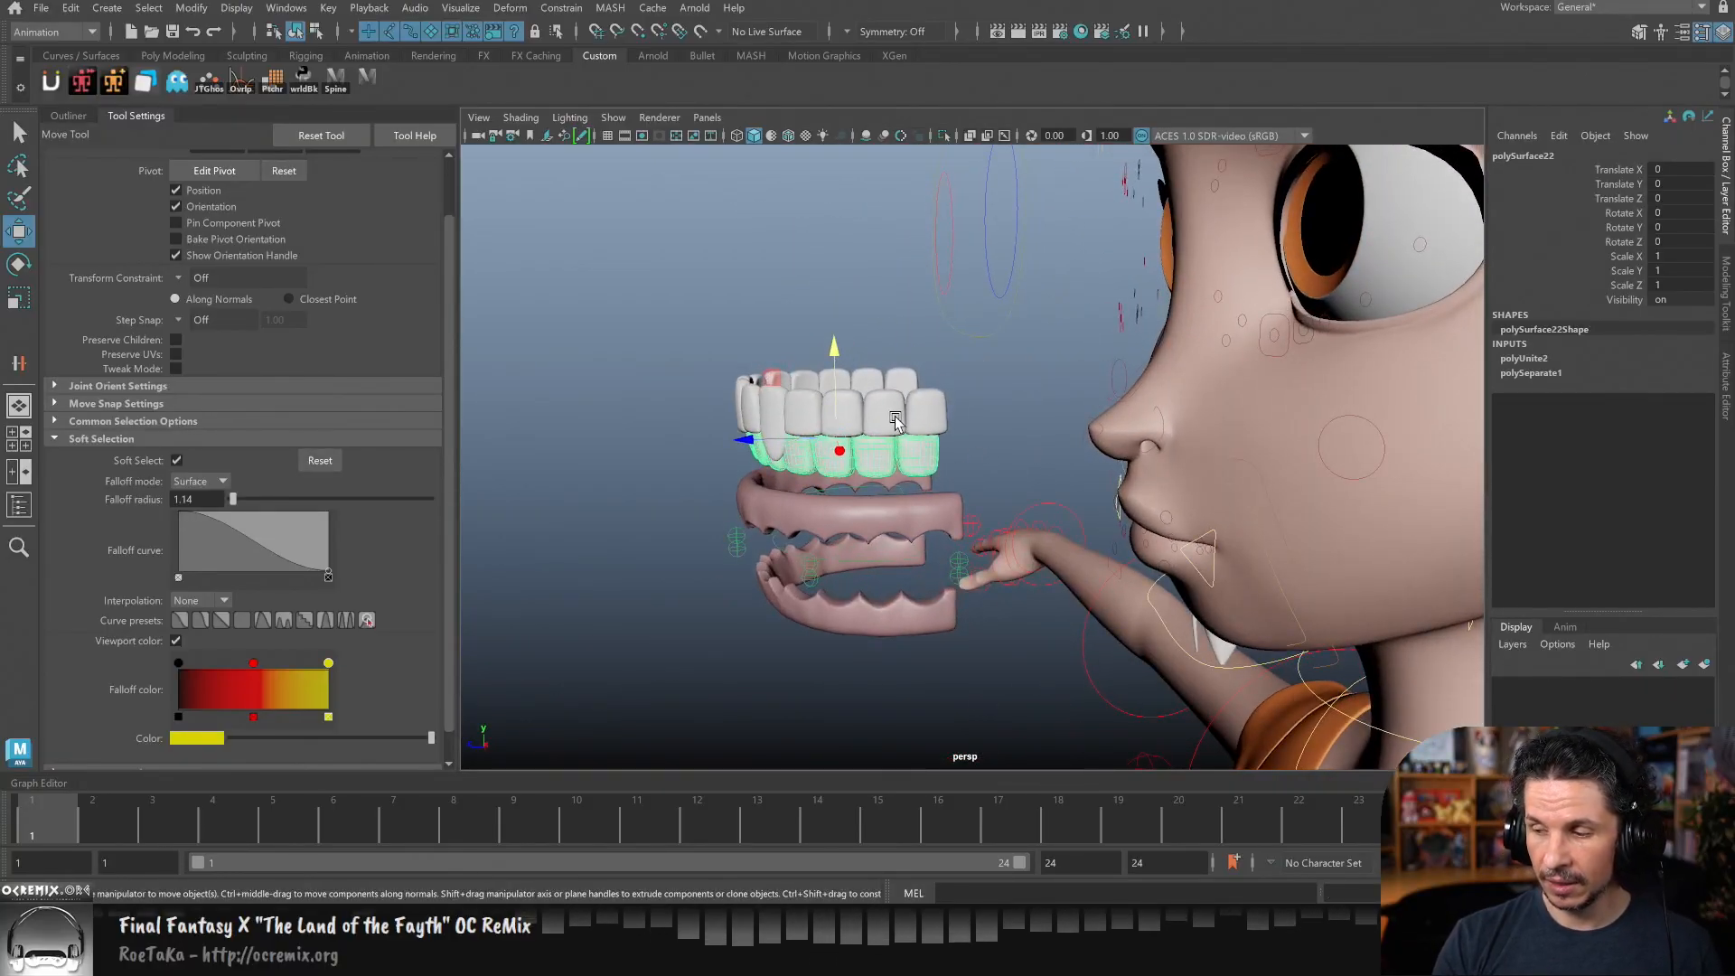
# - Select both combined teeth meshes and delete their non-deformer history
pyautogui.click(753, 389)
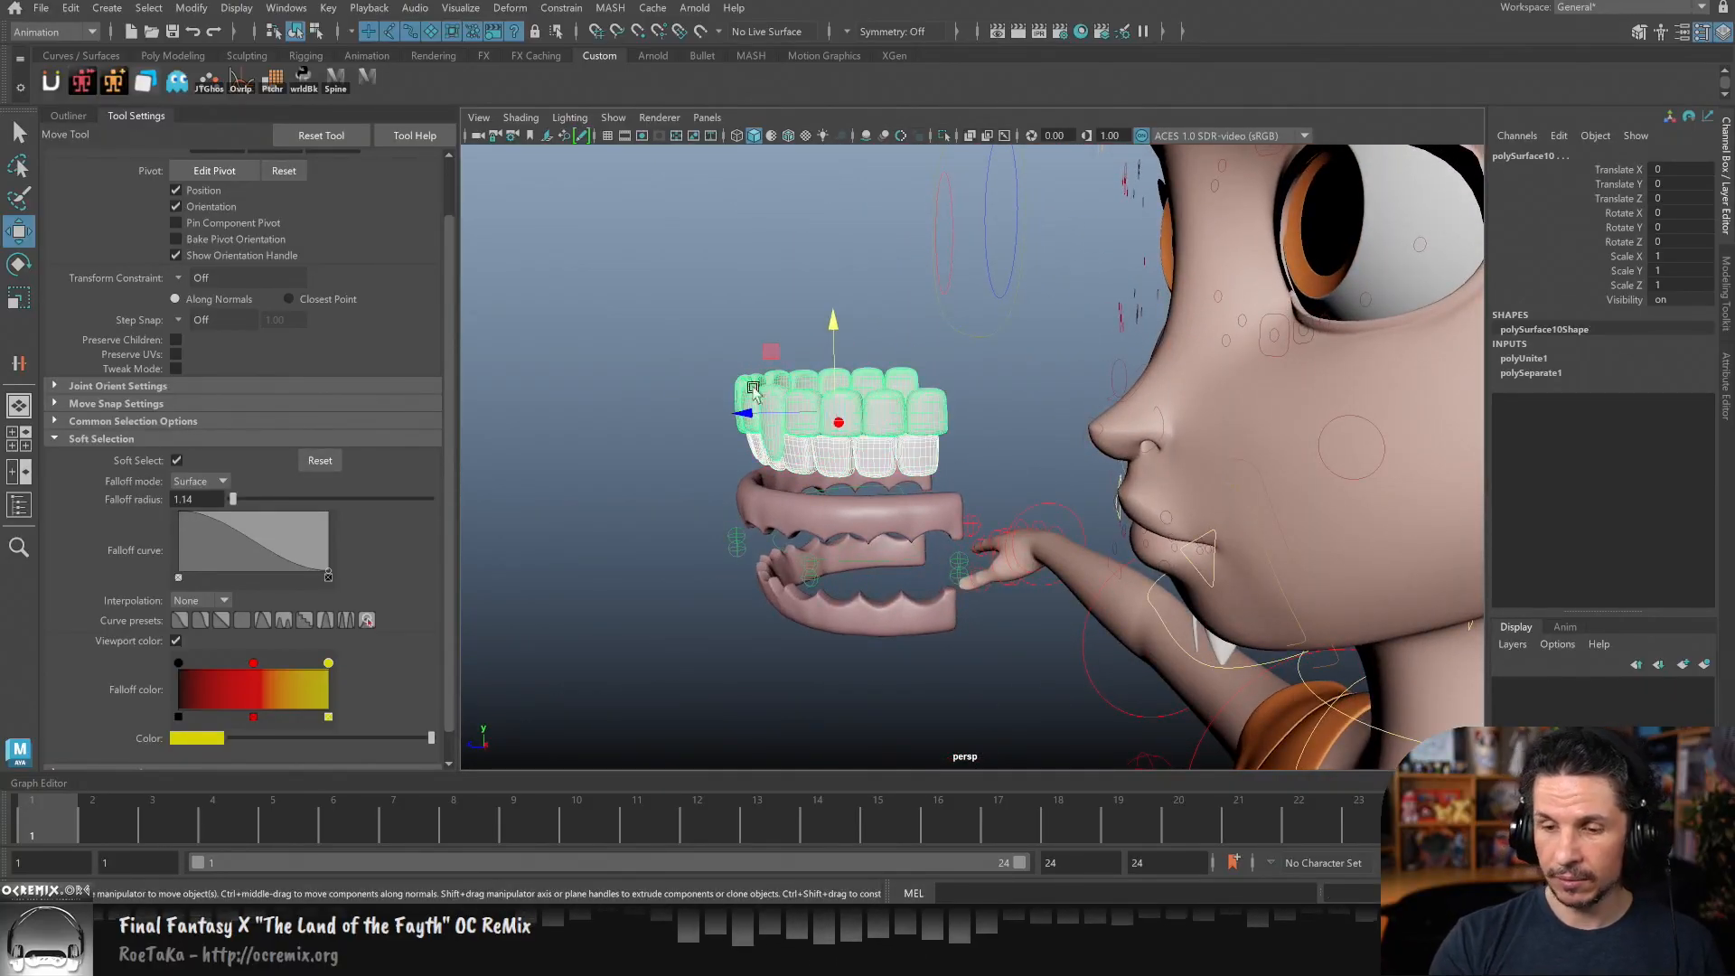
pyautogui.click(70, 7)
pyautogui.moveTo(221, 224)
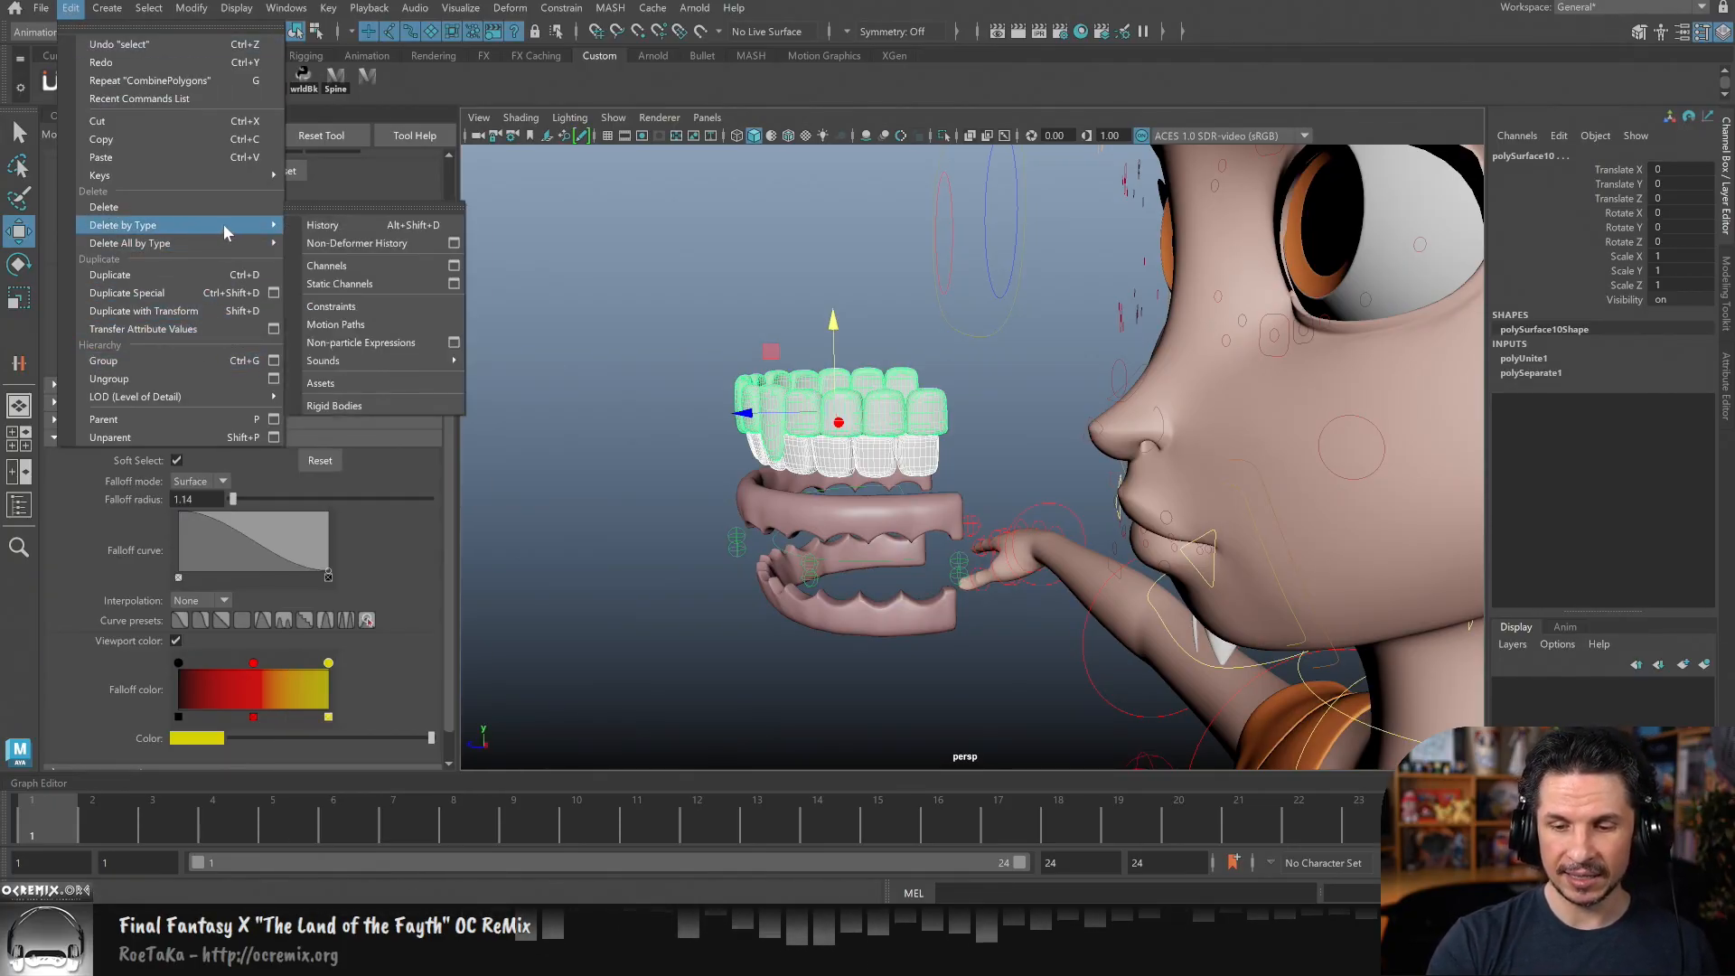
pyautogui.click(388, 240)
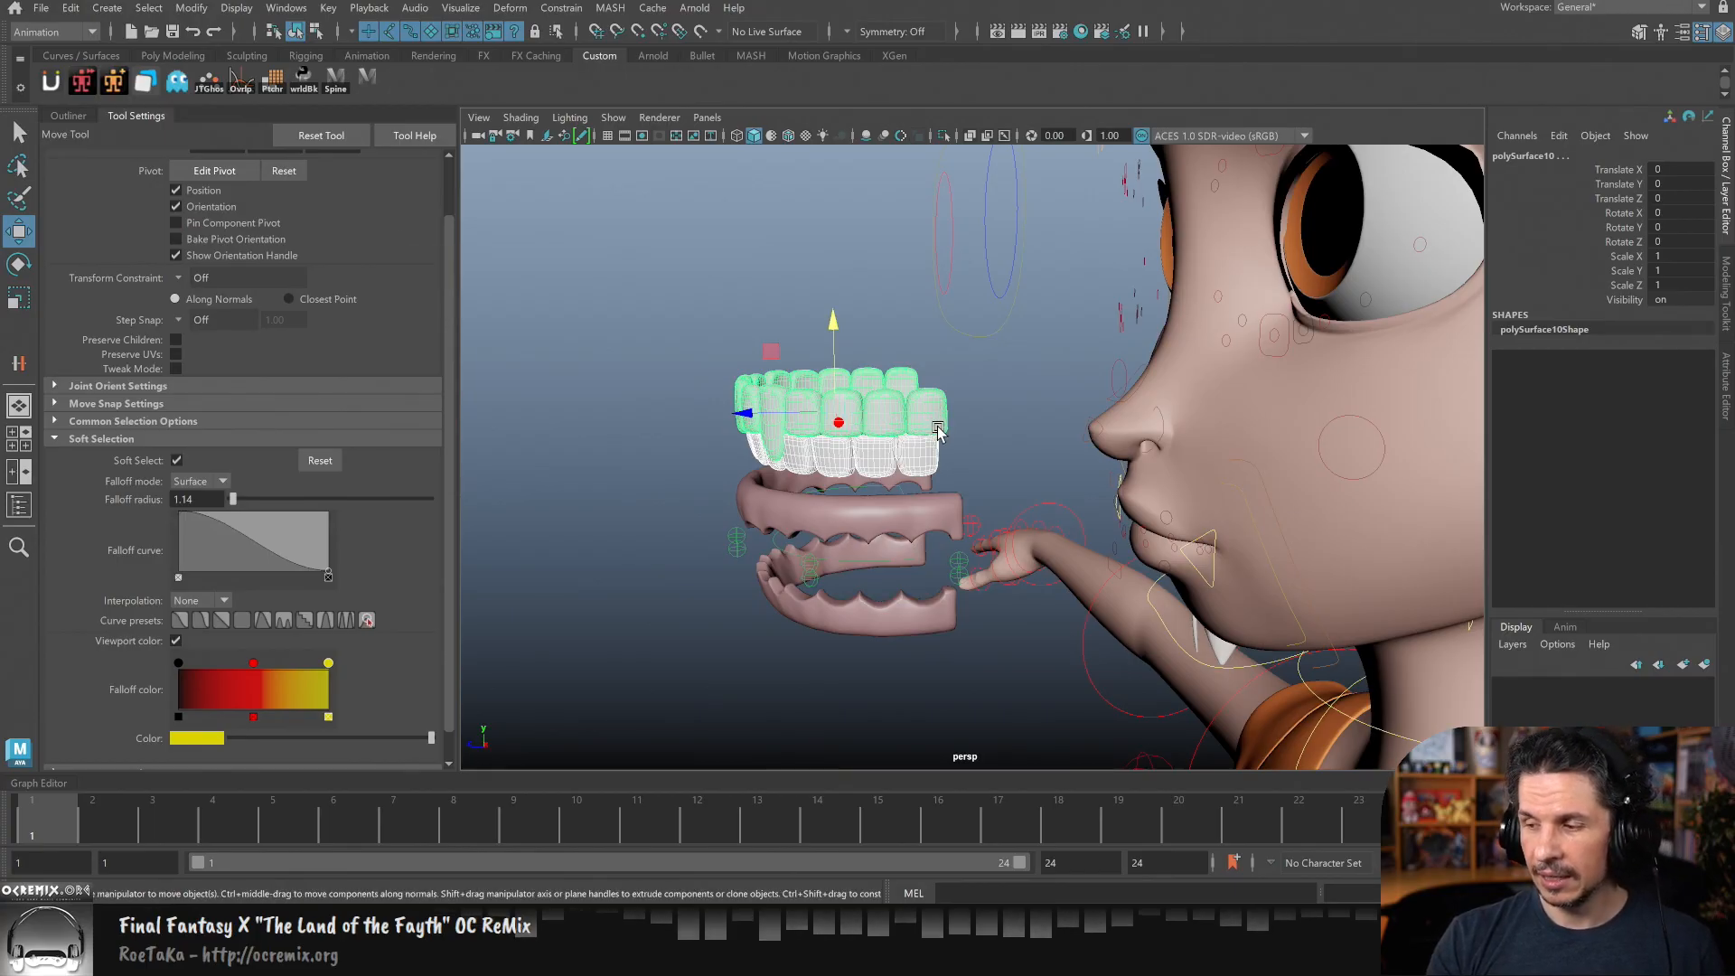
# - Move both teeth meshes down into the gums, by about 0.57 in X, -3.75 in Y and -0.1 in Z
pyautogui.click(975, 402)
pyautogui.click(911, 420)
pyautogui.moveTo(833, 347); pyautogui.dragTo(1095, 511)
pyautogui.moveTo(795, 523); pyautogui.dragTo(801, 523)
pyautogui.keyDown('alt'); pyautogui.moveTo(907, 512); pyautogui.dragTo(1036, 508); pyautogui.keyUp('alt')
pyautogui.click(1036, 508)
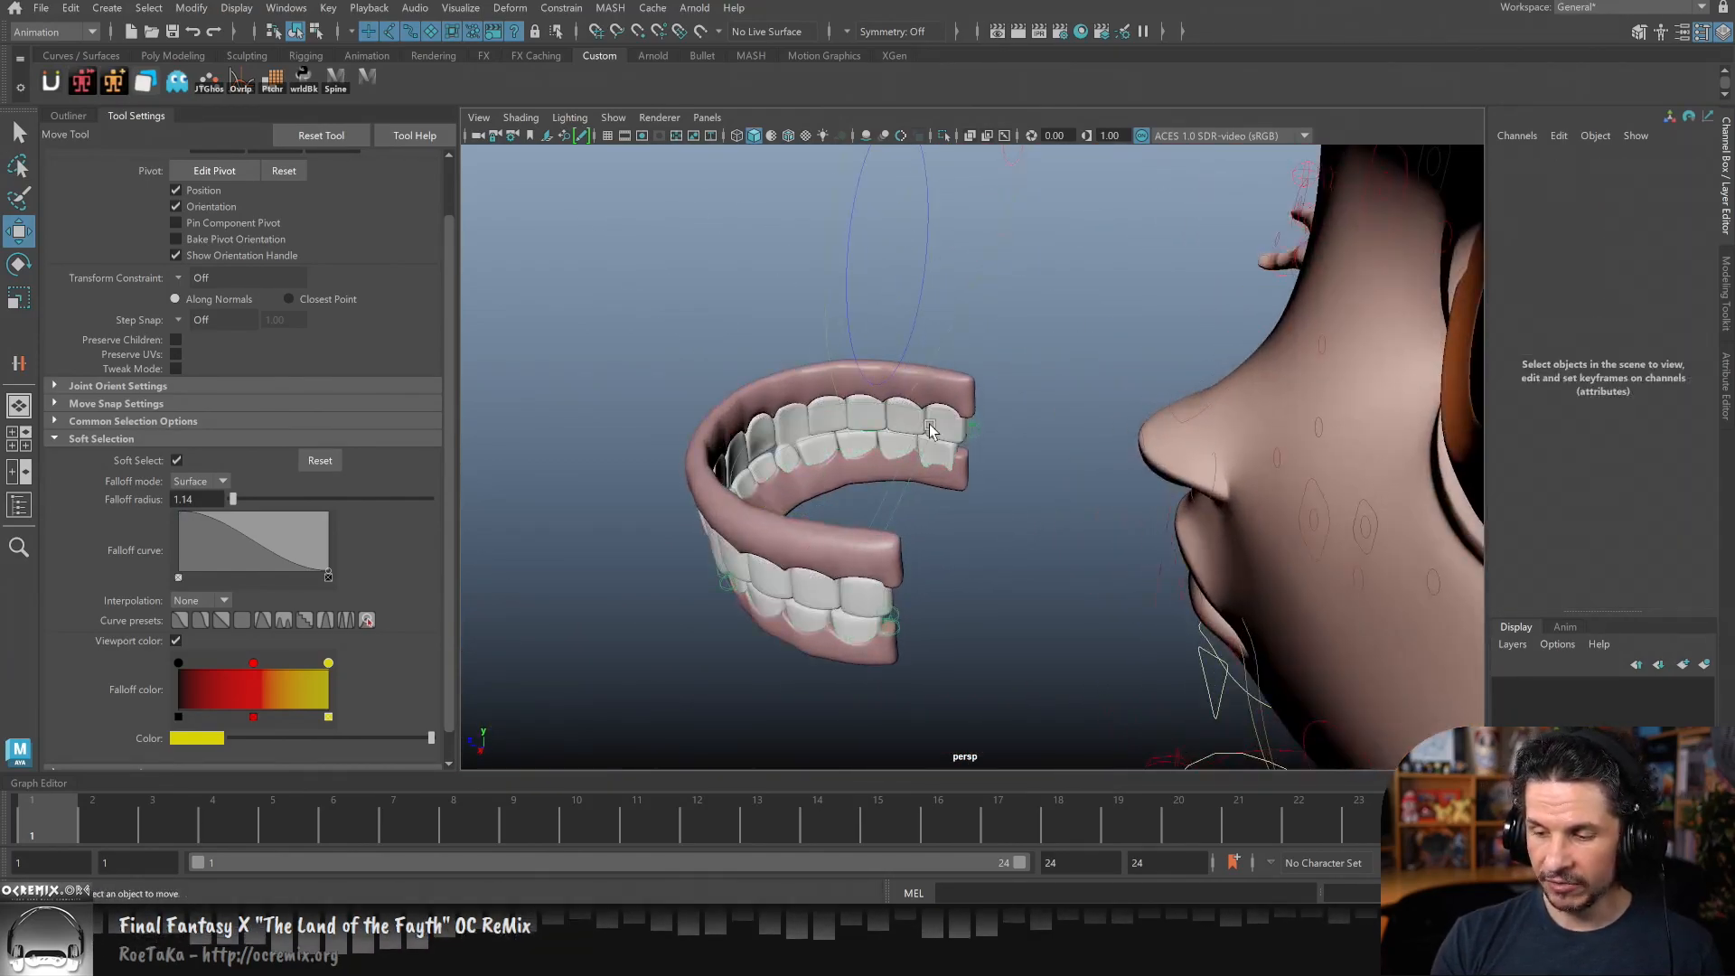
# - Parent-constrain the upper teeth mesh to the rig's upper gum control
pyautogui.click(895, 421)
pyautogui.click(893, 475)
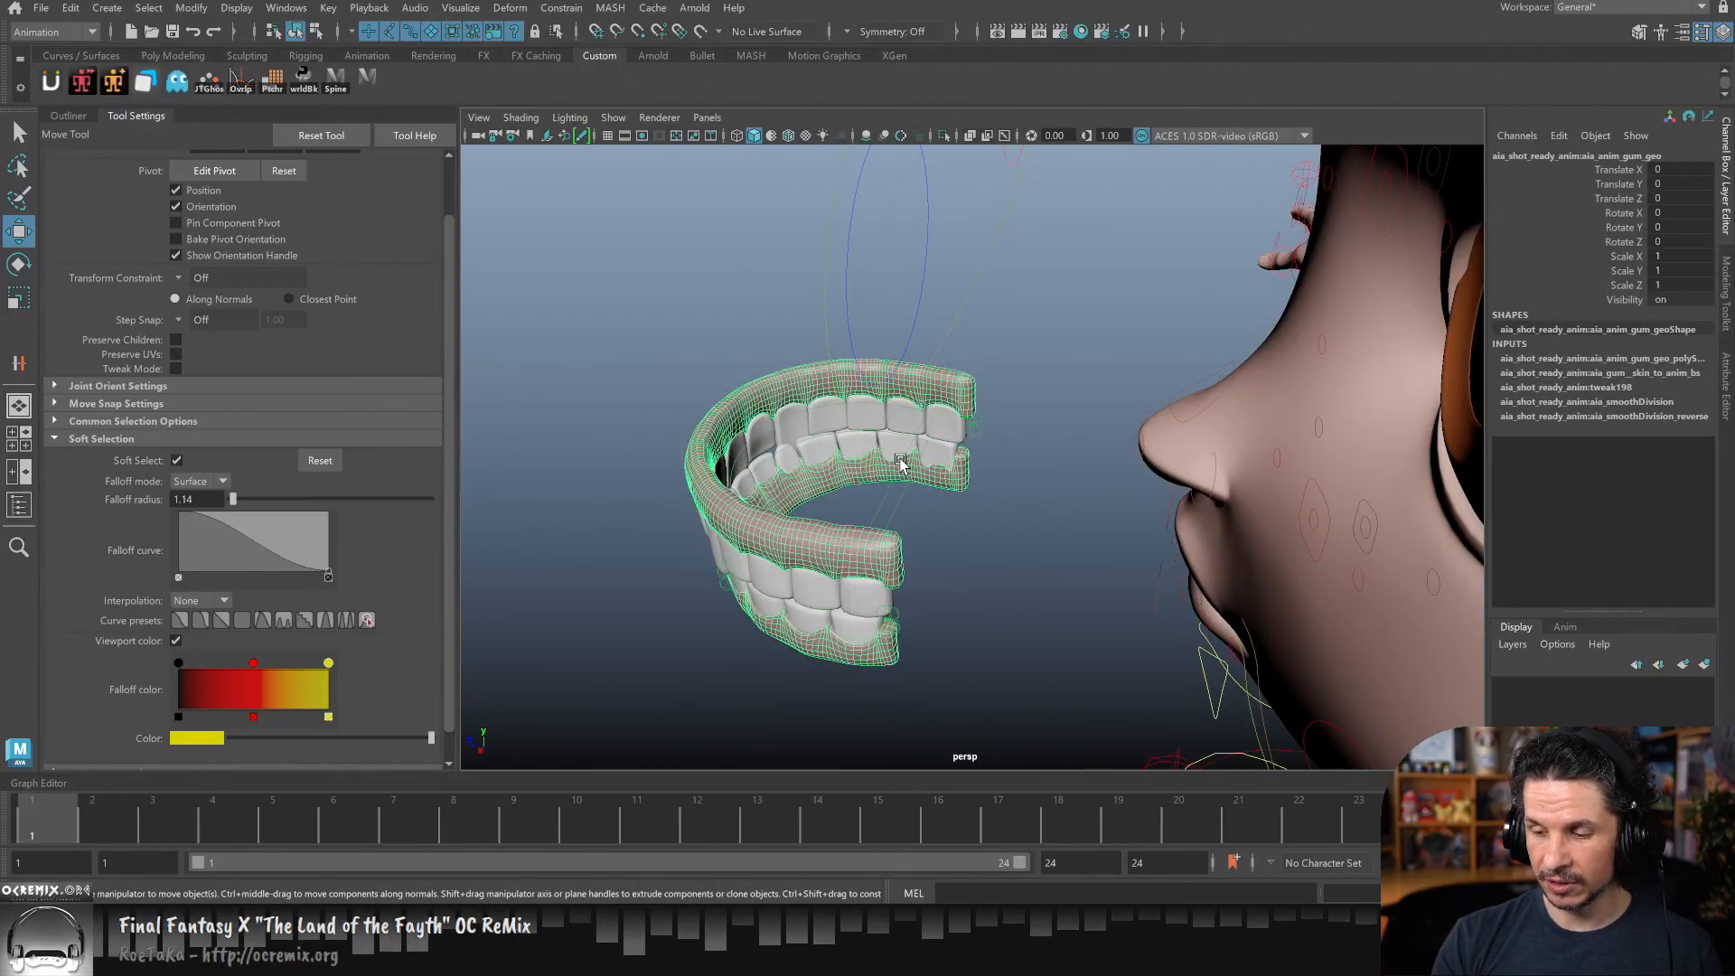
pyautogui.click(890, 478)
pyautogui.keyDown('shift'); pyautogui.click(945, 415); pyautogui.keyUp('shift')
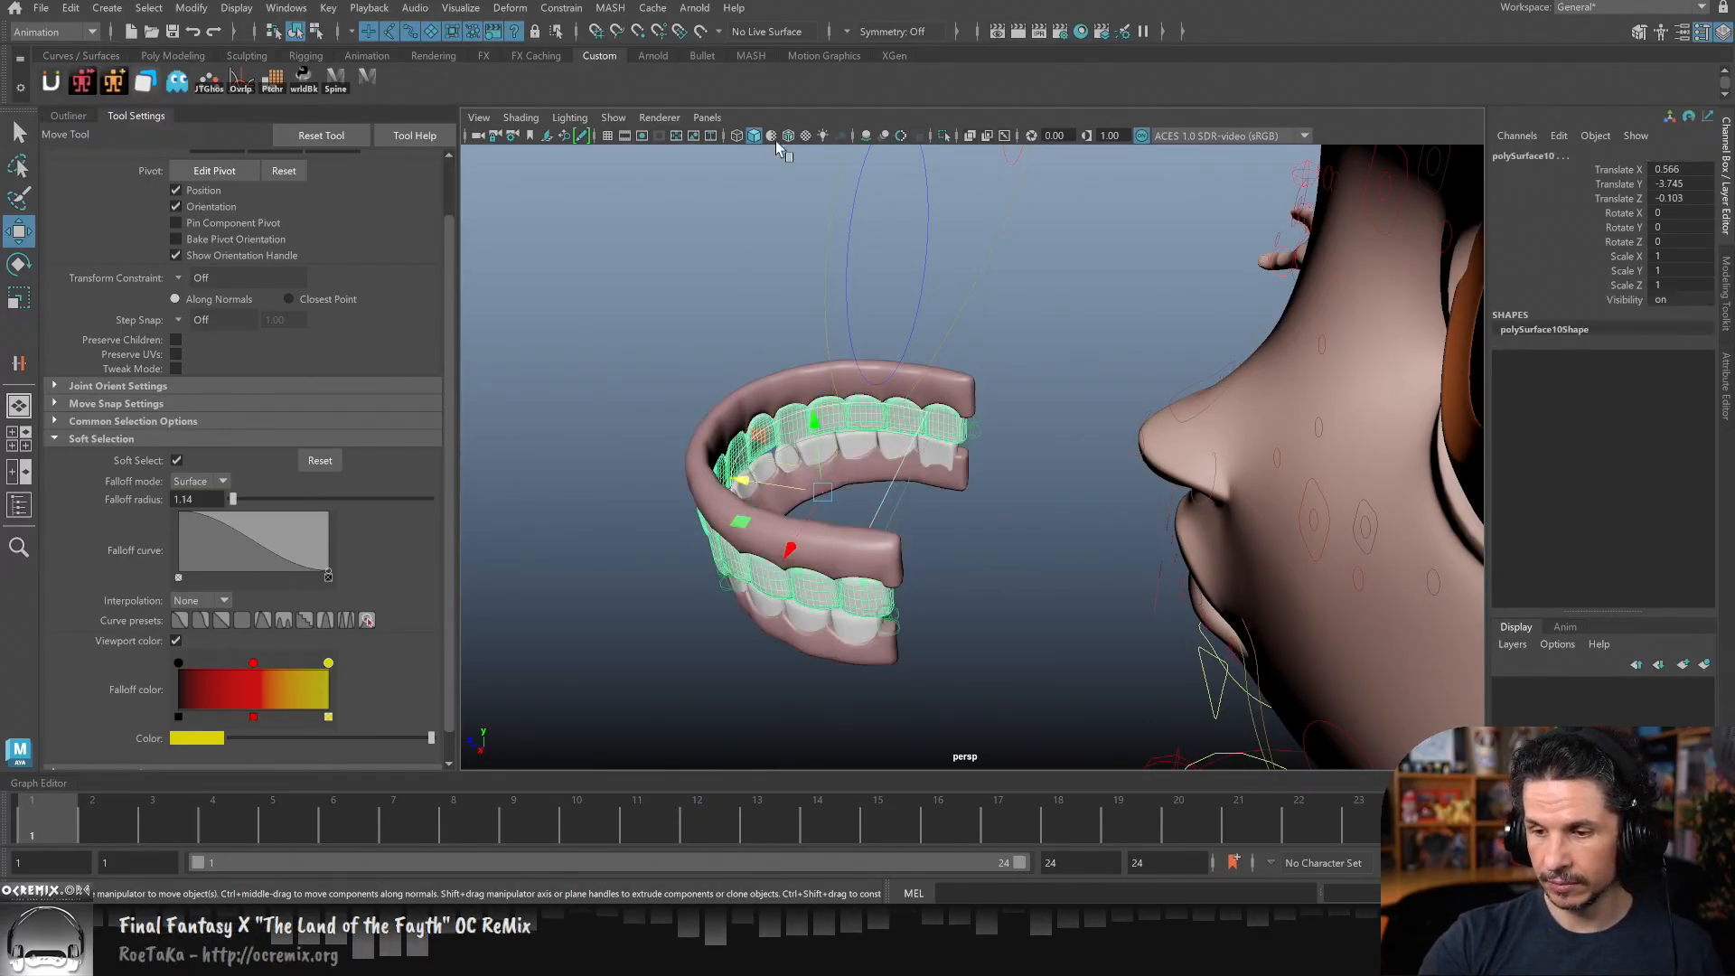
pyautogui.click(568, 8)
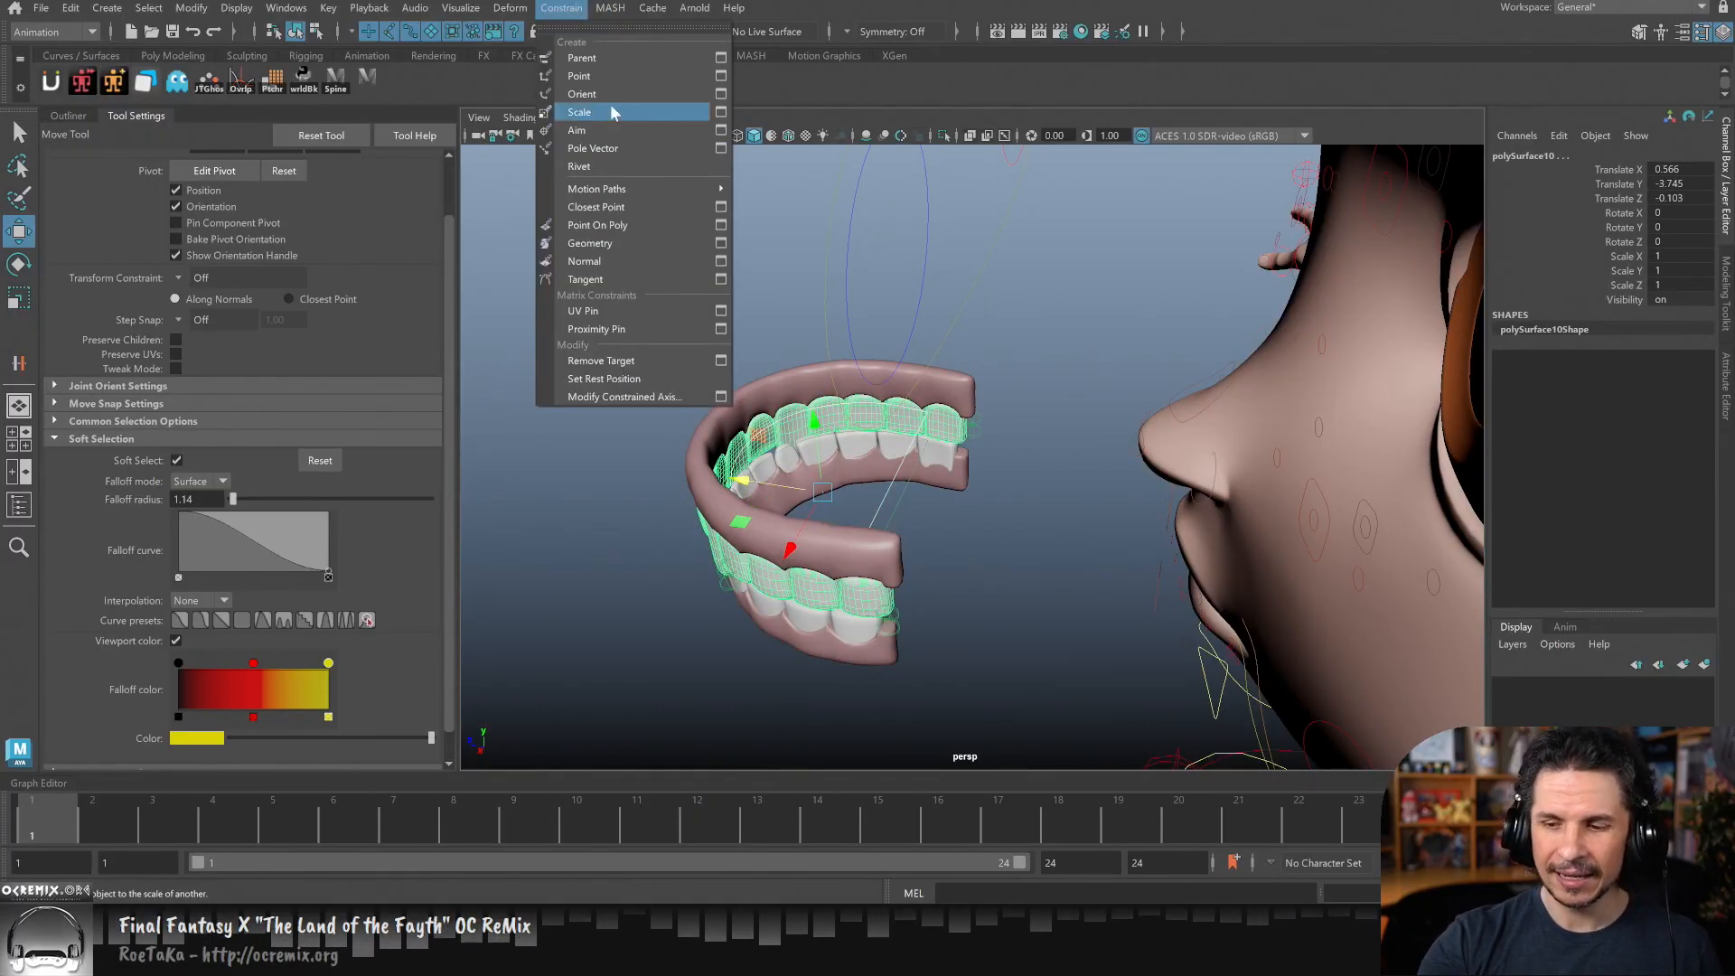
pyautogui.click(628, 56)
# - Apply the same parent constraint to the lower teeth mesh, using the lower gum control as its driver
pyautogui.click(861, 626)
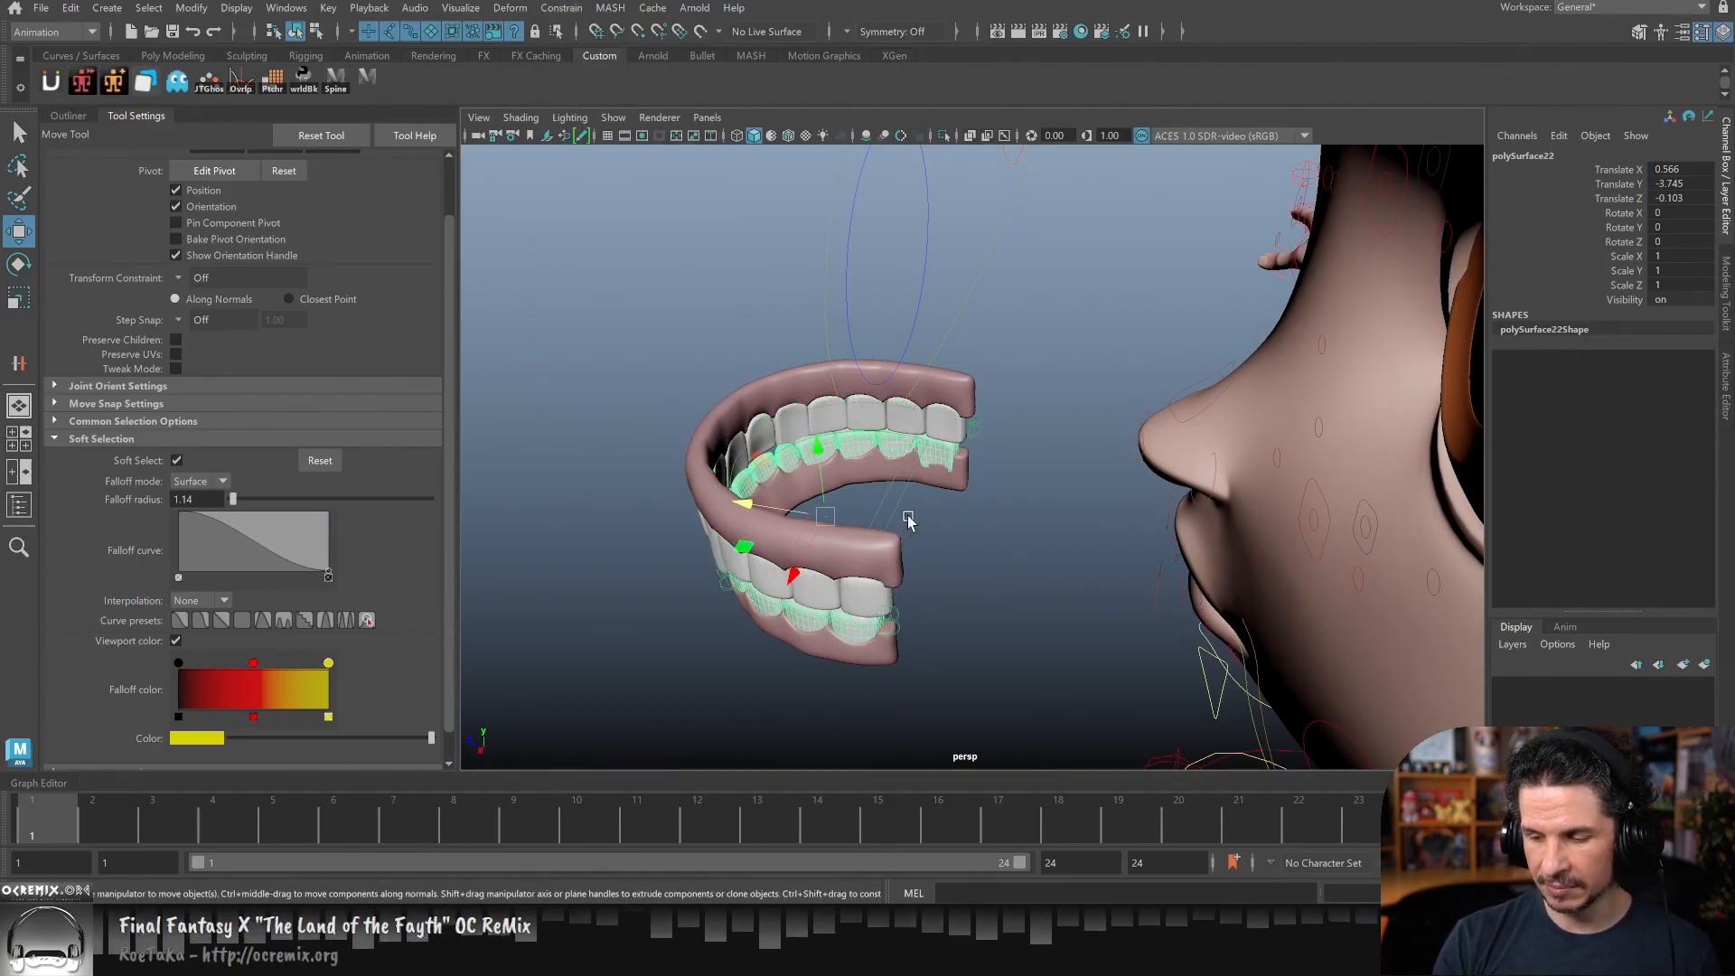
pyautogui.click(895, 512)
pyautogui.keyDown('shift'); pyautogui.click(863, 625); pyautogui.keyUp('shift')
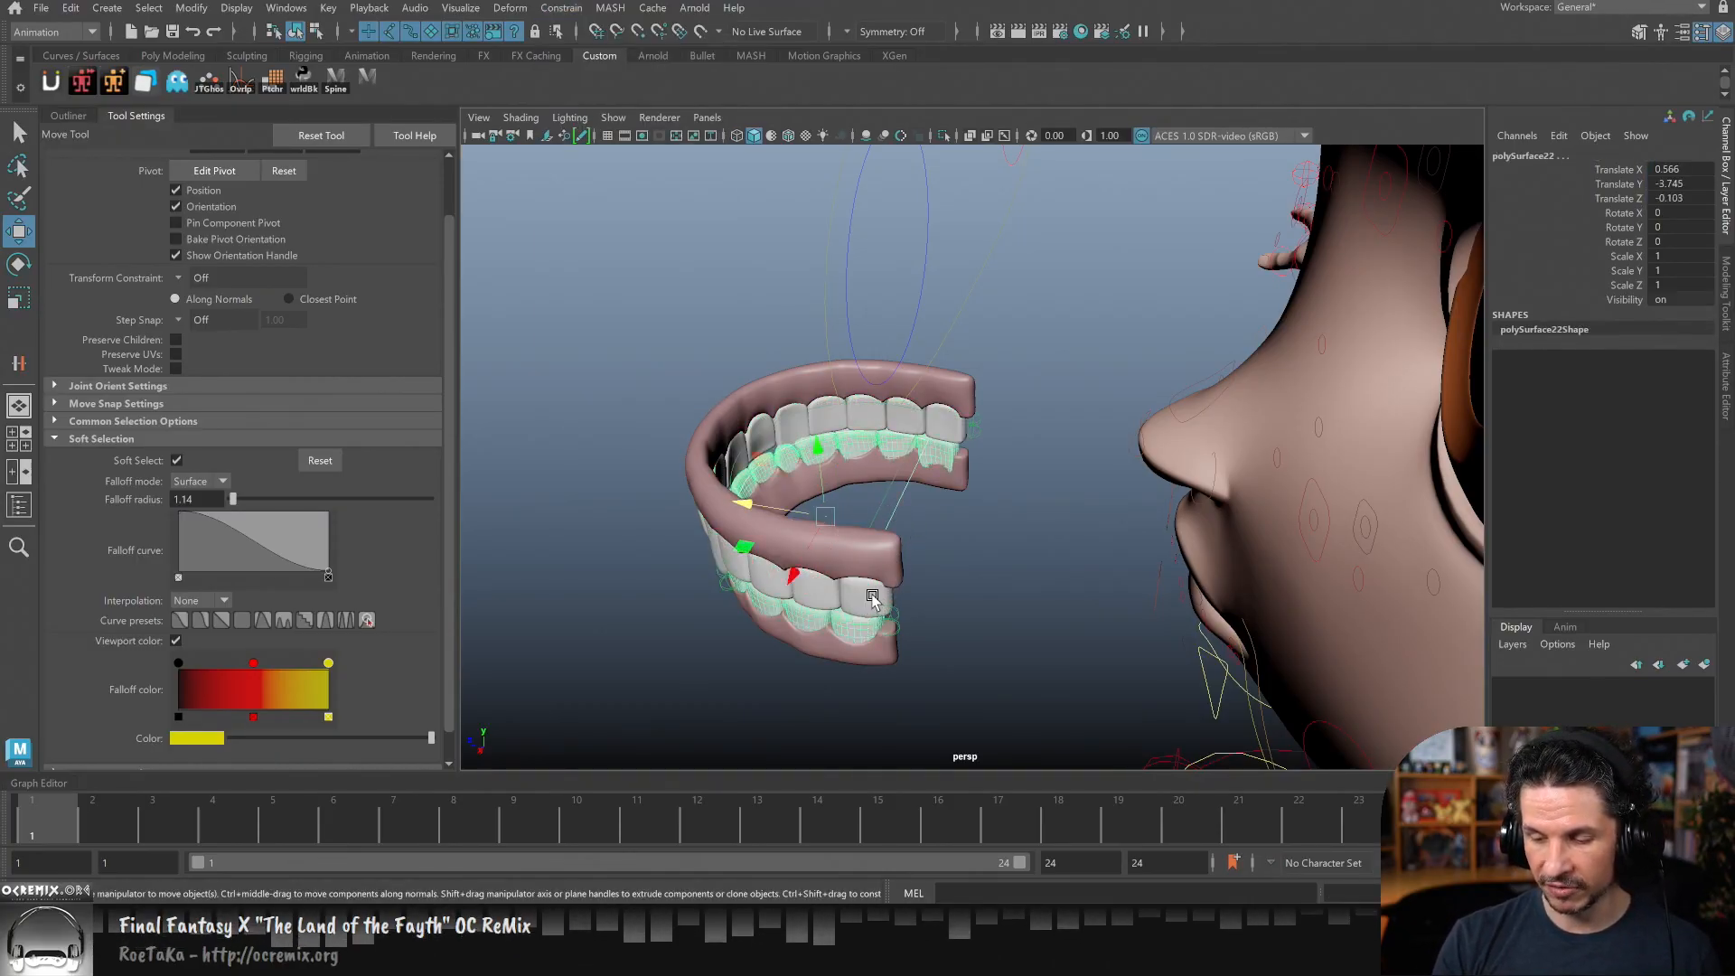
pyautogui.press('g')
# - Test the constrained upper teeth by moving and rotating the upper gum control, undoing each change
pyautogui.click(934, 580)
pyautogui.keyDown('alt'); pyautogui.moveTo(920, 480); pyautogui.dragTo(931, 439); pyautogui.keyUp('alt')
pyautogui.click(915, 470)
pyautogui.press('e')
pyautogui.press('w')
pyautogui.moveTo(881, 347); pyautogui.dragTo(883, 263)
pyautogui.hotkey('ctrl', 'z')
pyautogui.press('e')
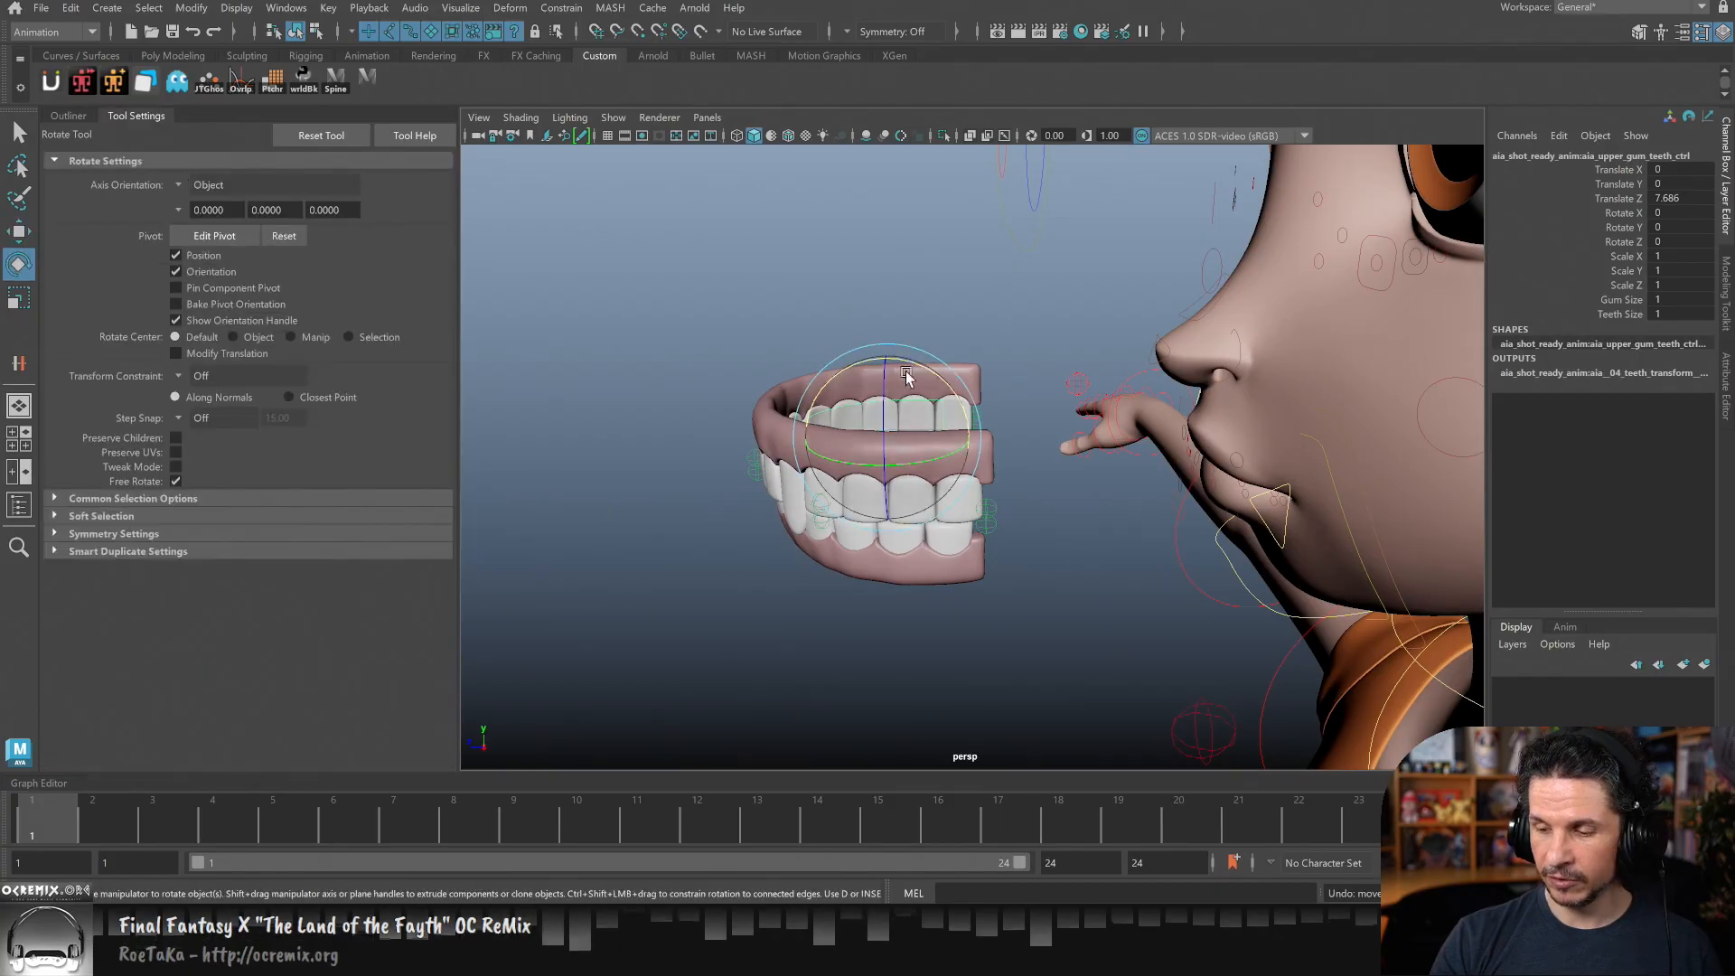
pyautogui.moveTo(915, 366); pyautogui.dragTo(960, 393)
pyautogui.hotkey('ctrl', 'z')
# - Test that the teeth follow the head by tilting the head control back about 49 degrees, and undo the rotation
pyautogui.keyDown('alt'); pyautogui.moveTo(1223, 419); pyautogui.dragTo(1030, 470); pyautogui.keyUp('alt')
pyautogui.keyDown('alt'); pyautogui.moveTo(1031, 470); pyautogui.dragTo(1030, 535, button='middle'); pyautogui.keyUp('alt')
pyautogui.keyDown('alt'); pyautogui.moveTo(1029, 535); pyautogui.dragTo(956, 461, button='right'); pyautogui.keyUp('alt')
pyautogui.click(953, 296)
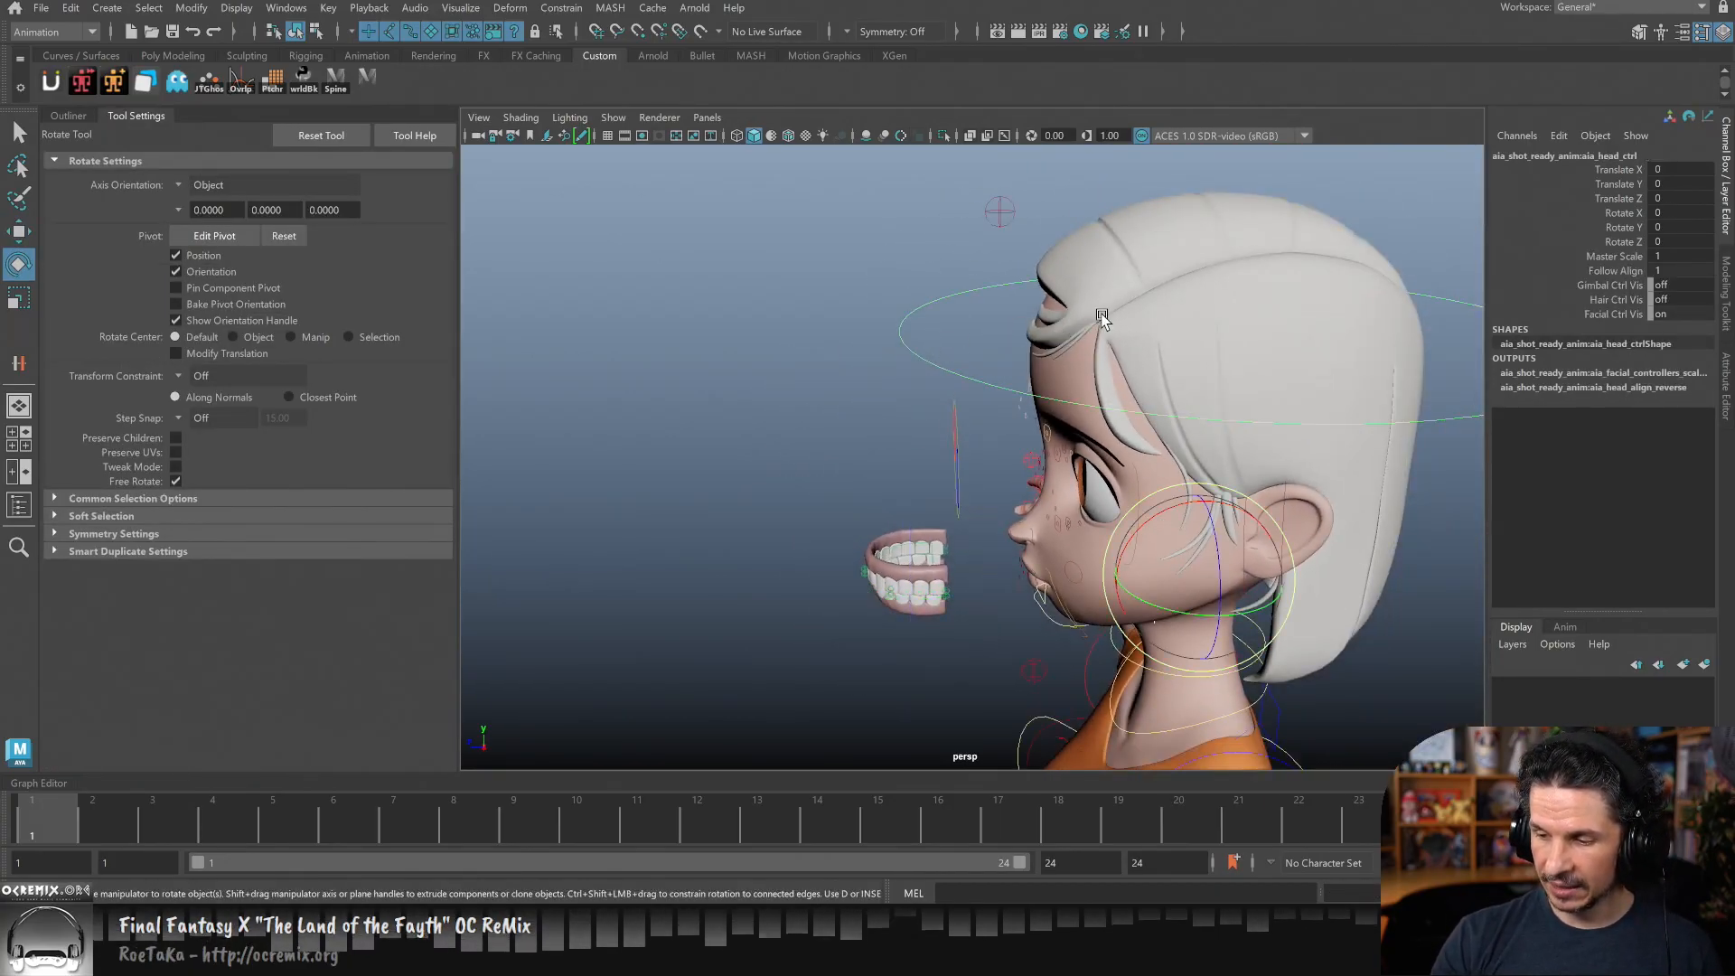
pyautogui.moveTo(1175, 499); pyautogui.dragTo(1015, 353)
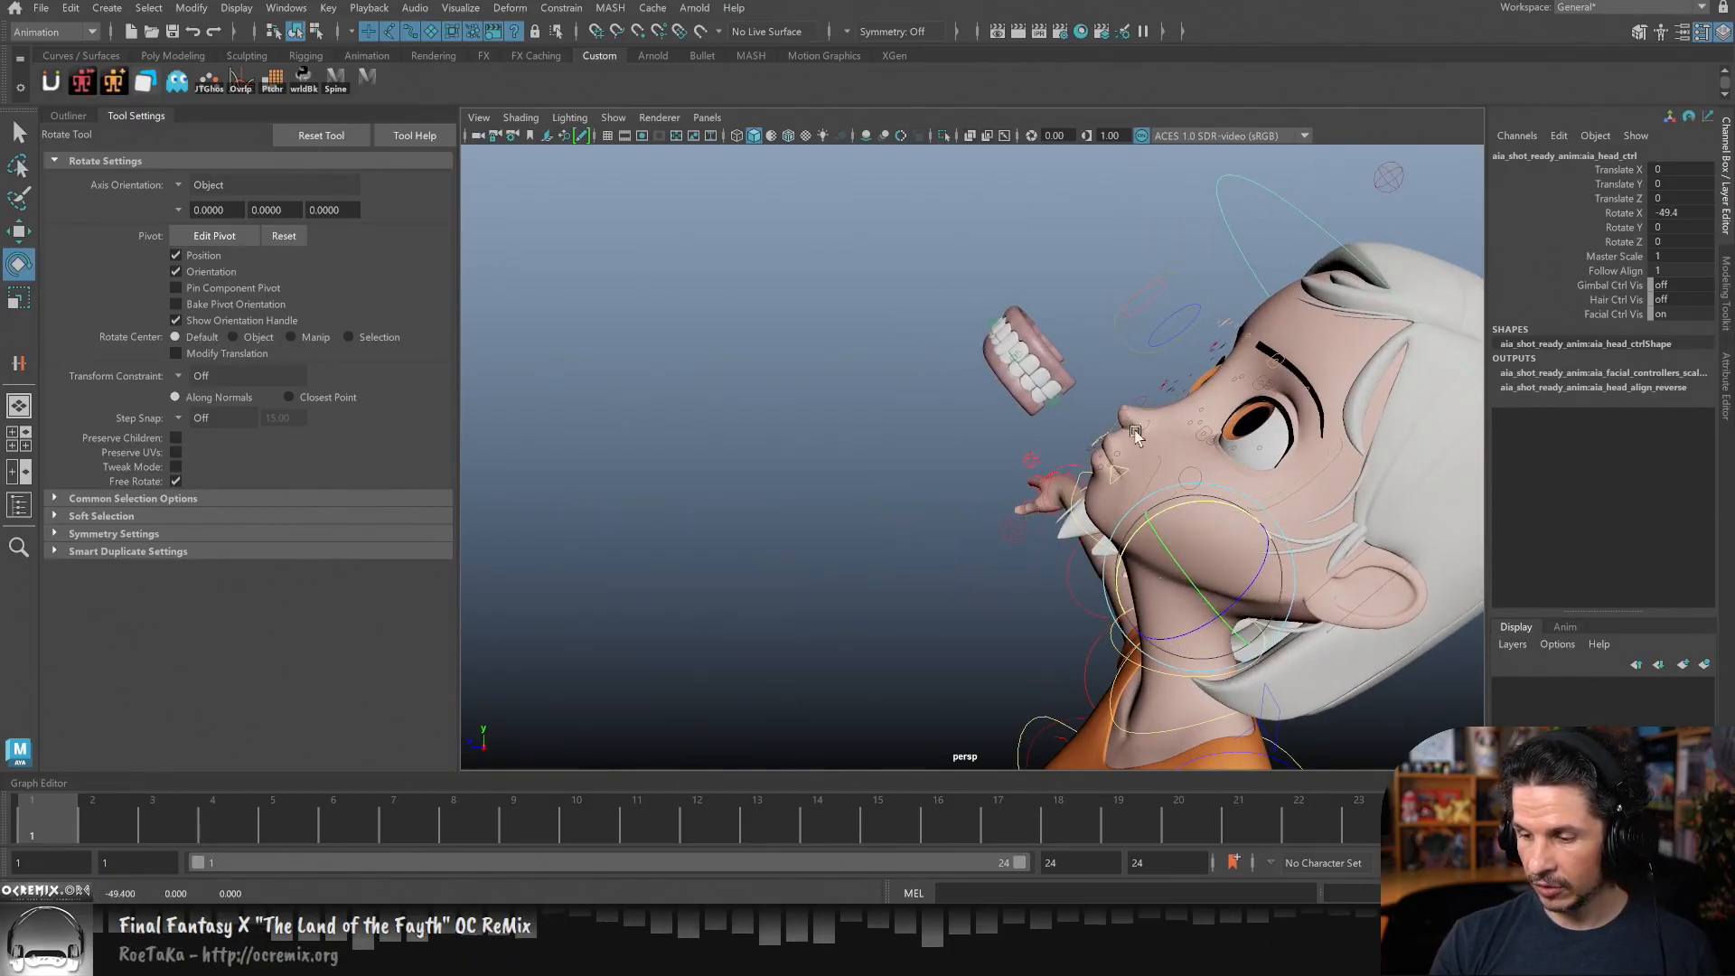
pyautogui.hotkey('ctrl', 'z')
# - Try moving the first upper-left teeth control upward to test individual tooth deformation, and undo the move
pyautogui.keyDown('alt'); pyautogui.moveTo(999, 600); pyautogui.dragTo(1139, 599, button='right'); pyautogui.keyUp('alt')
pyautogui.keyDown('alt'); pyautogui.moveTo(1138, 598); pyautogui.dragTo(1094, 549); pyautogui.keyUp('alt')
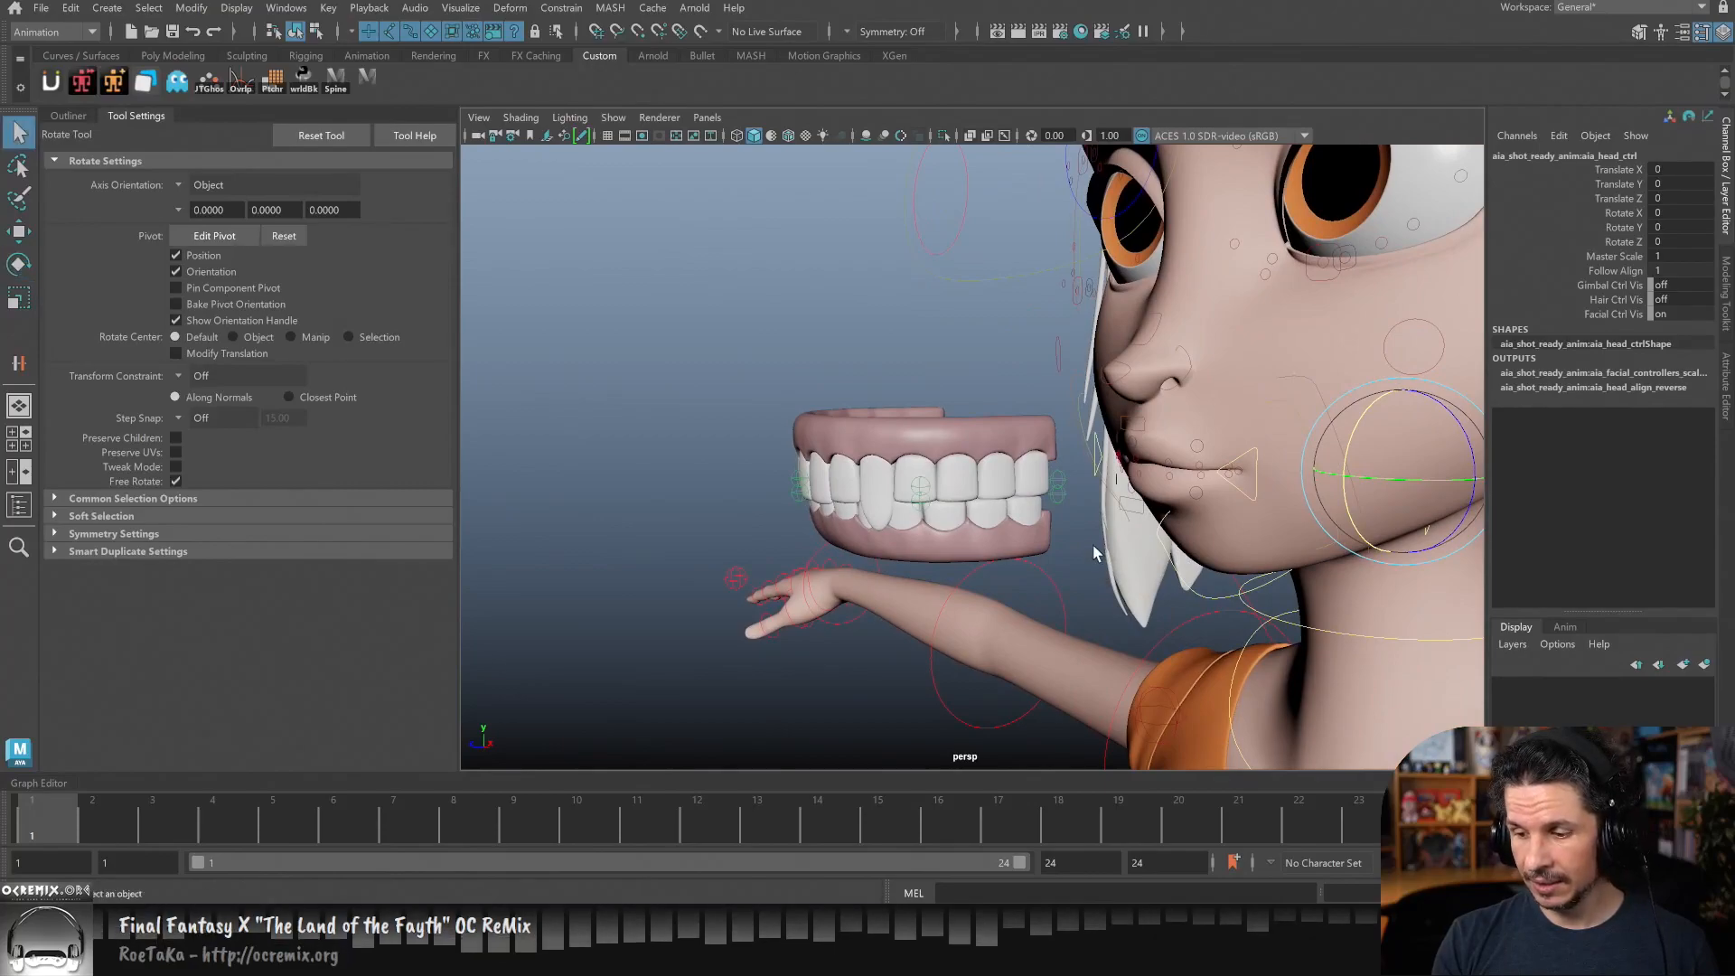
pyautogui.press('q')
pyautogui.click(937, 488)
pyautogui.press('w')
pyautogui.moveTo(922, 380); pyautogui.dragTo(940, 330)
pyautogui.hotkey('ctrl', 'z')
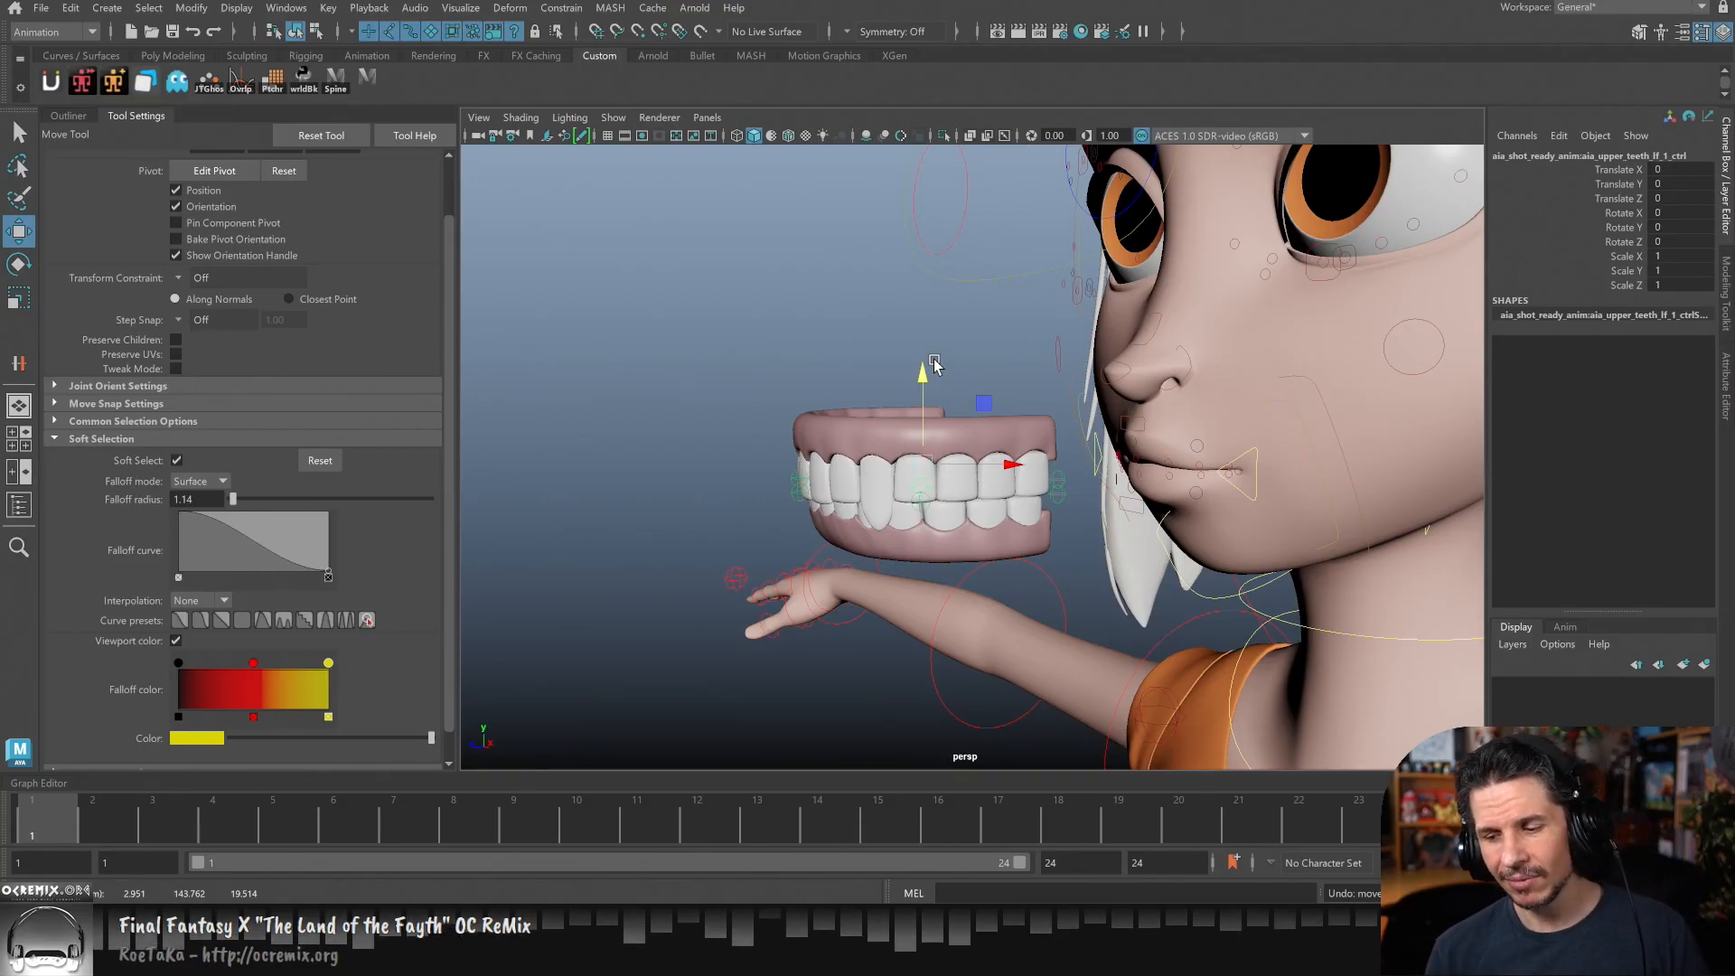
# - Undo all the constraint, combine, separate, fang-reshaping and duplication edits, back to the rig's original teeth mesh
pyautogui.hotkey('ctrl', 'z')
pyautogui.hotkey('ctrl', 'z')
pyautogui.hotkey('ctrl', 'z')
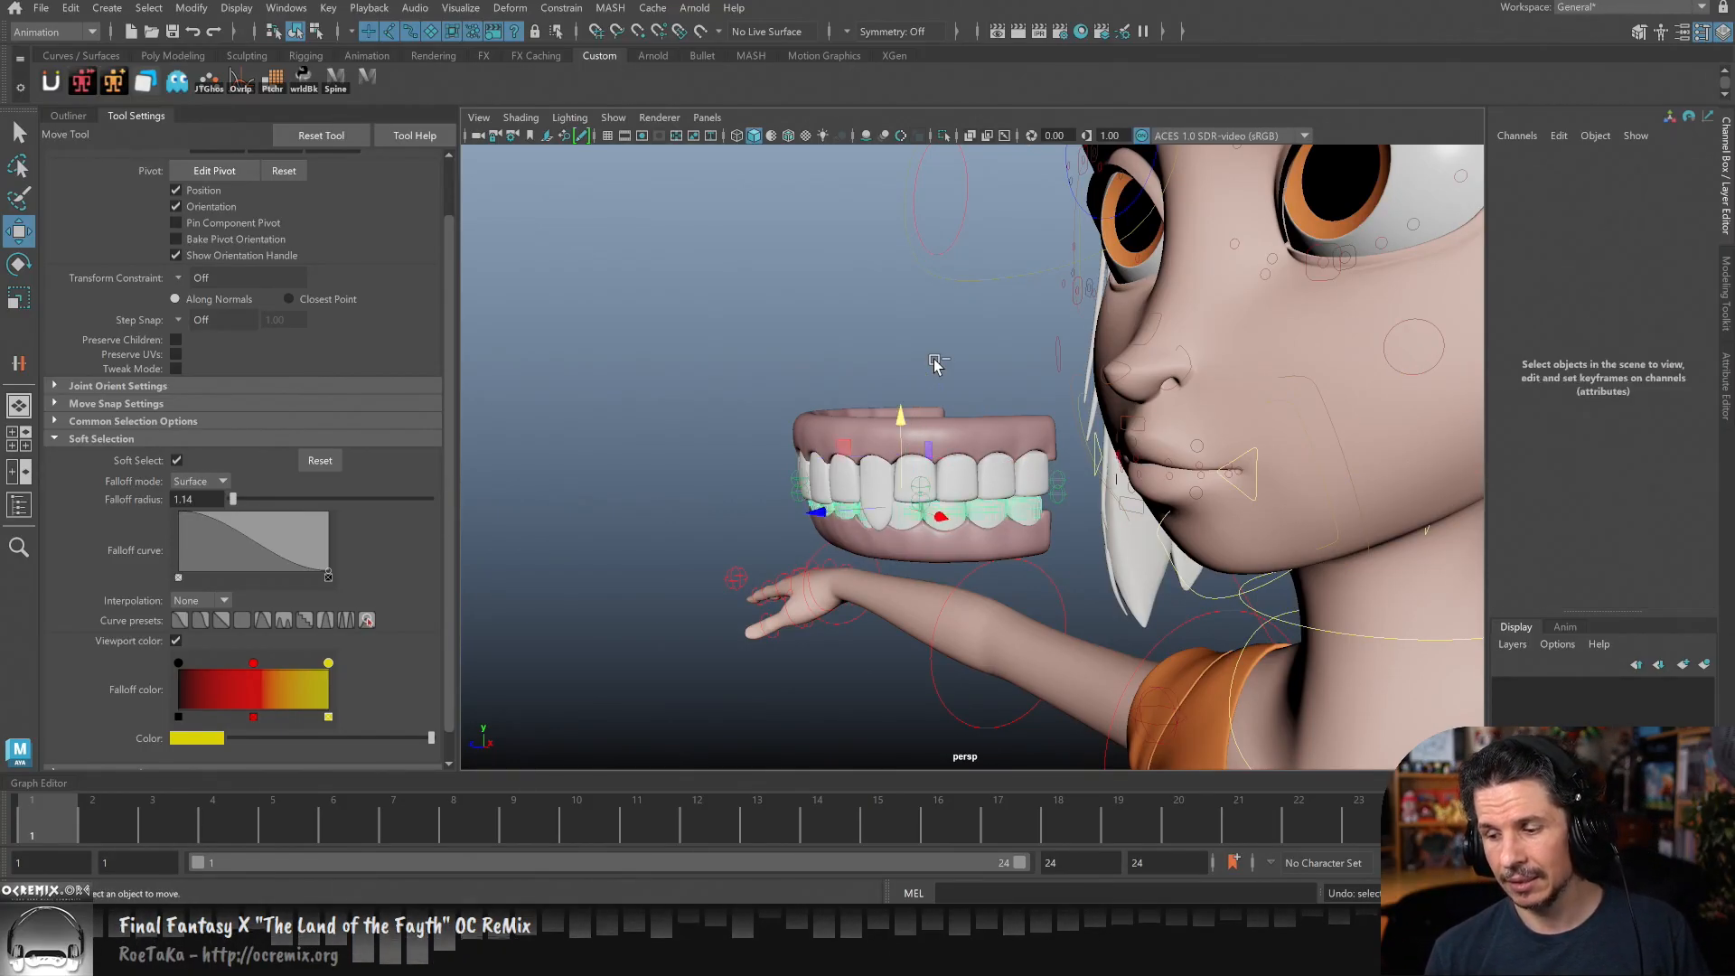
pyautogui.hotkey('ctrl', 'z')
pyautogui.hotkey('ctrl', 'z')
pyautogui.hotkey('ctrl', 'z')
pyautogui.hotkey('ctrl', 'z')
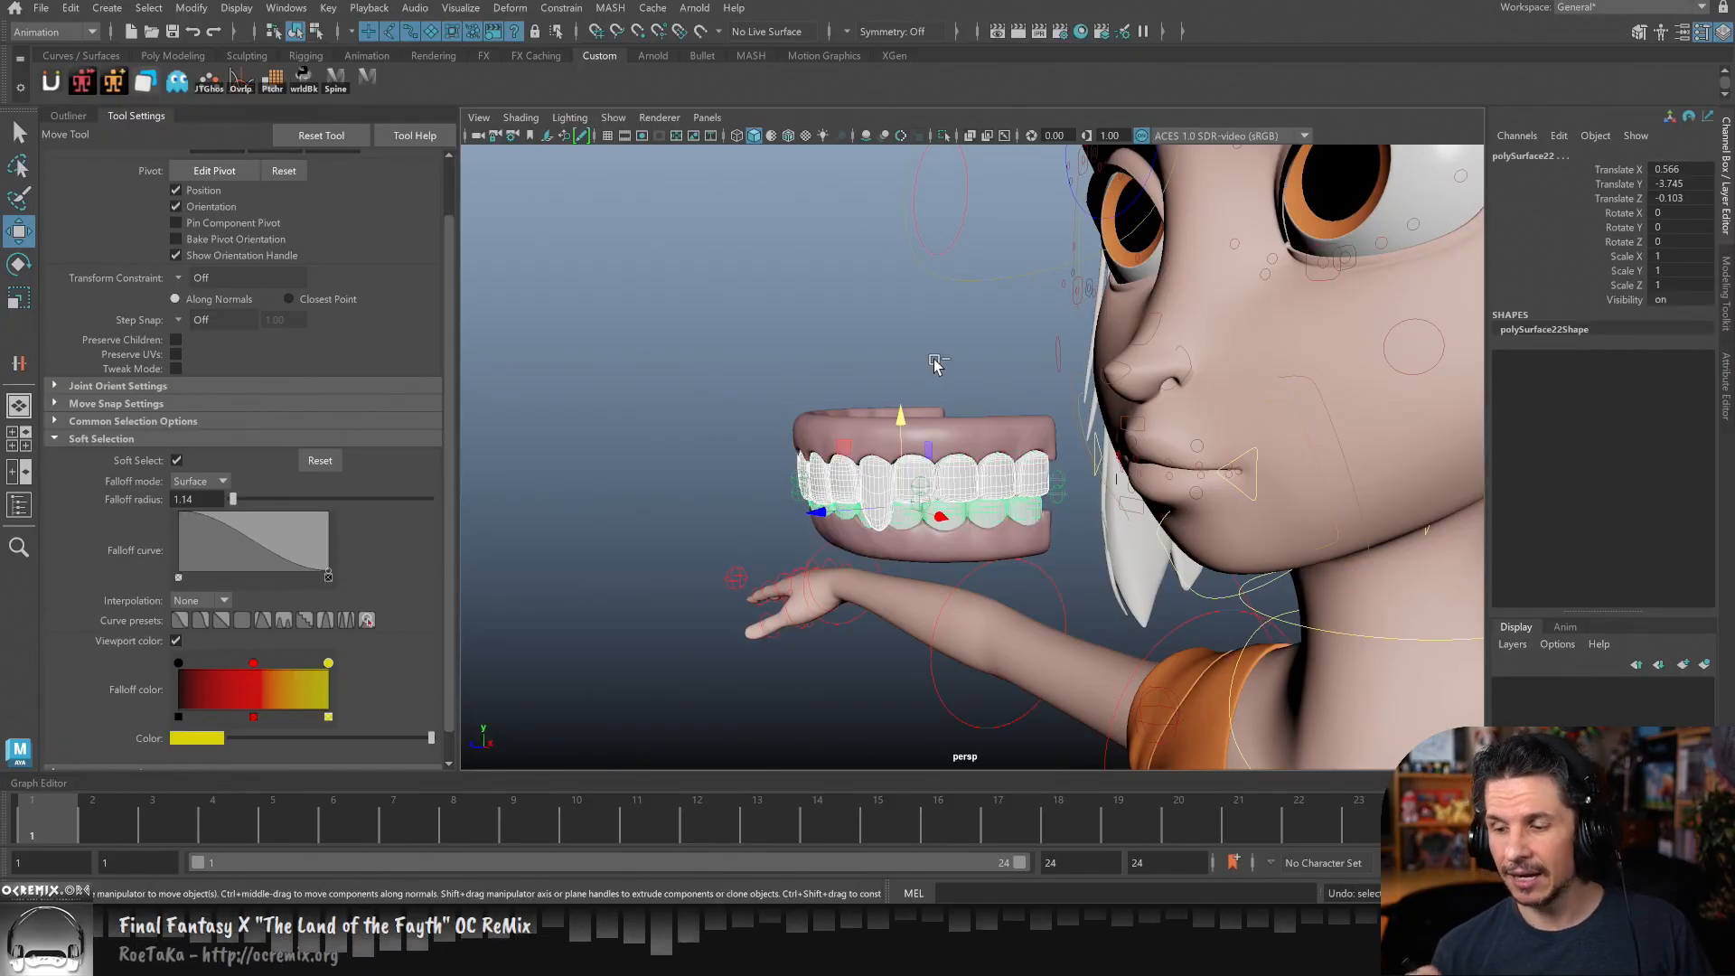
pyautogui.hotkey('ctrl', 'z')
pyautogui.hotkey('ctrl', 'z')
pyautogui.hotkey('ctrl', 'z')
pyautogui.hotkey('ctrl', 'z')
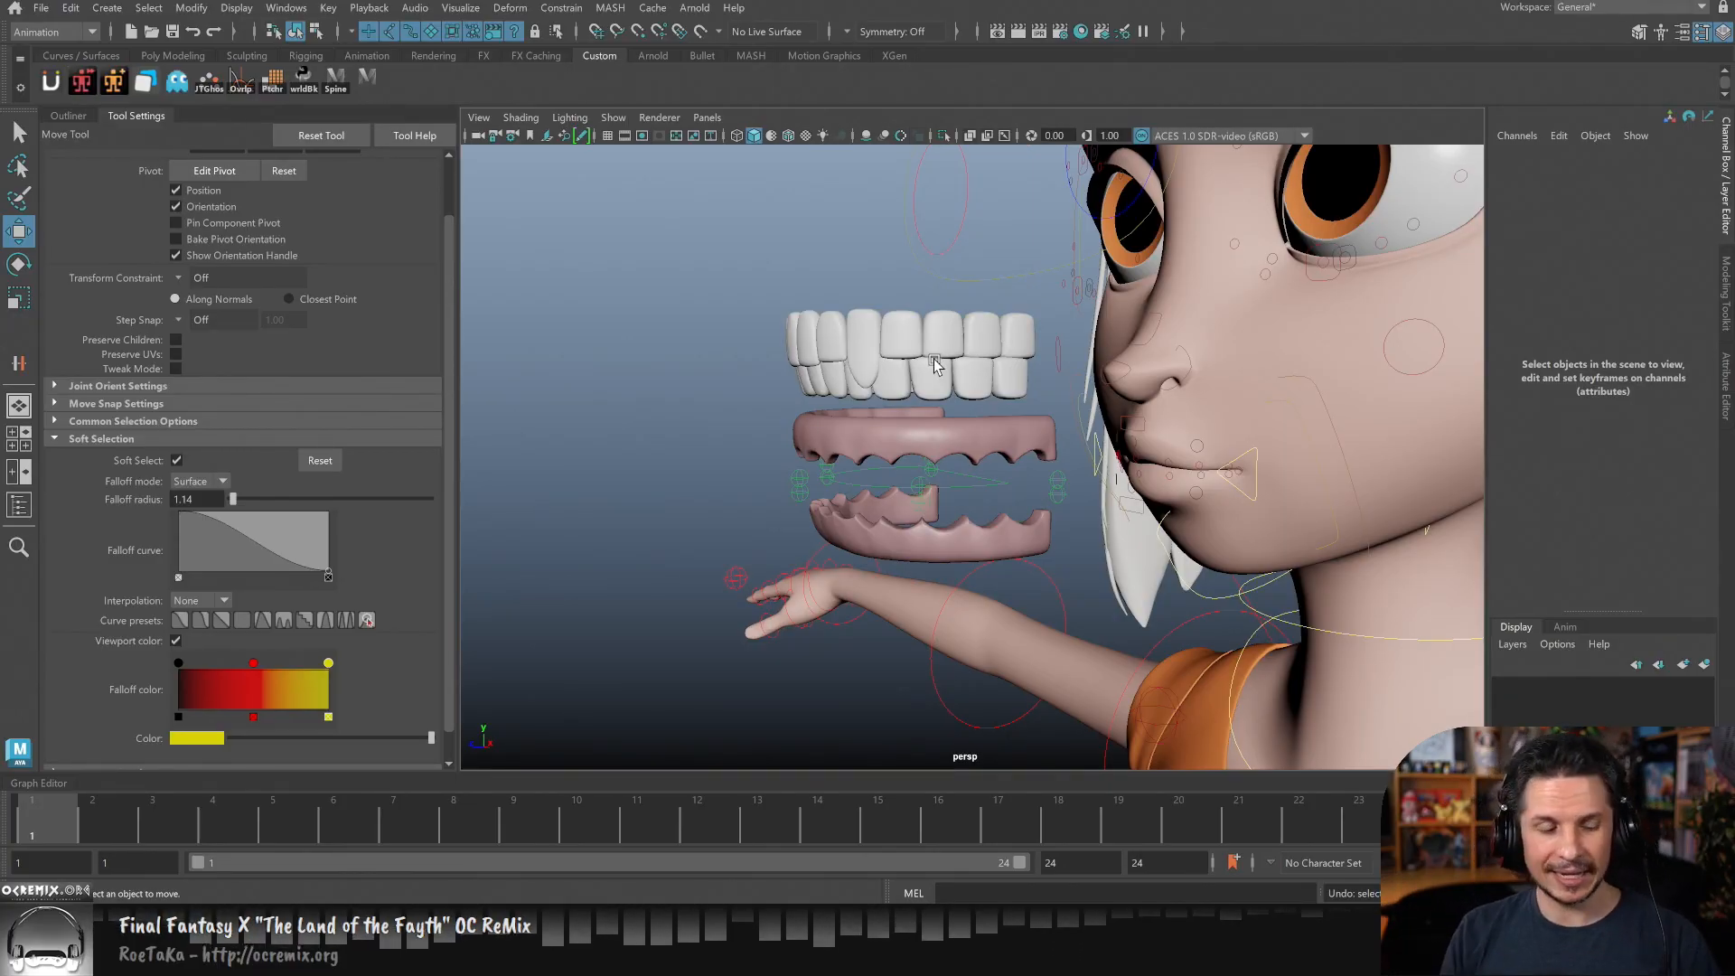
pyautogui.hotkey('ctrl', 'z')
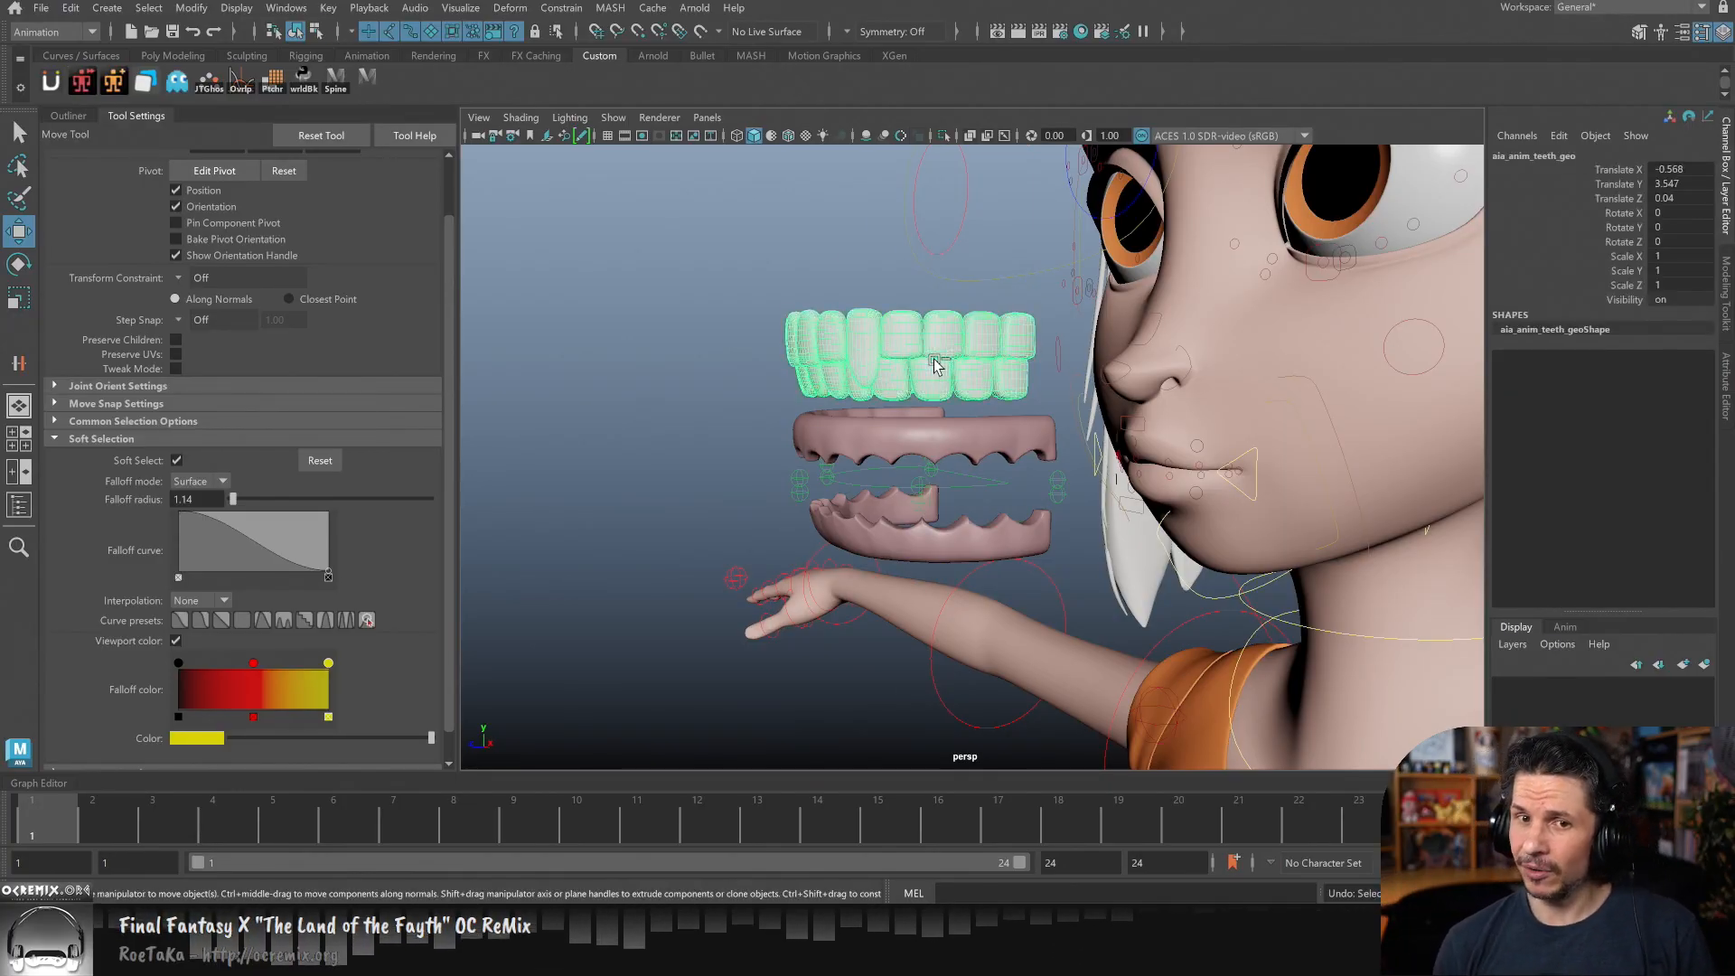
pyautogui.hotkey('ctrl', 'z')
pyautogui.hotkey('ctrl', 'z')
pyautogui.hotkey('ctrl', 'z')
pyautogui.hotkey('ctrl', 'z')
pyautogui.hotkey('ctrl', 'z')
pyautogui.hotkey('ctrl', 'z')
pyautogui.hotkey('ctrl', 'z')
pyautogui.hotkey('ctrl', 'z')
pyautogui.hotkey('ctrl', 'z')
pyautogui.hotkey('ctrl', 'z')
pyautogui.hotkey('ctrl', 'z')
pyautogui.hotkey('ctrl', 'z')
pyautogui.hotkey('ctrl', 'z')
pyautogui.hotkey('ctrl', 'z')
pyautogui.hotkey('ctrl', 'z')
pyautogui.hotkey('ctrl', 'z')
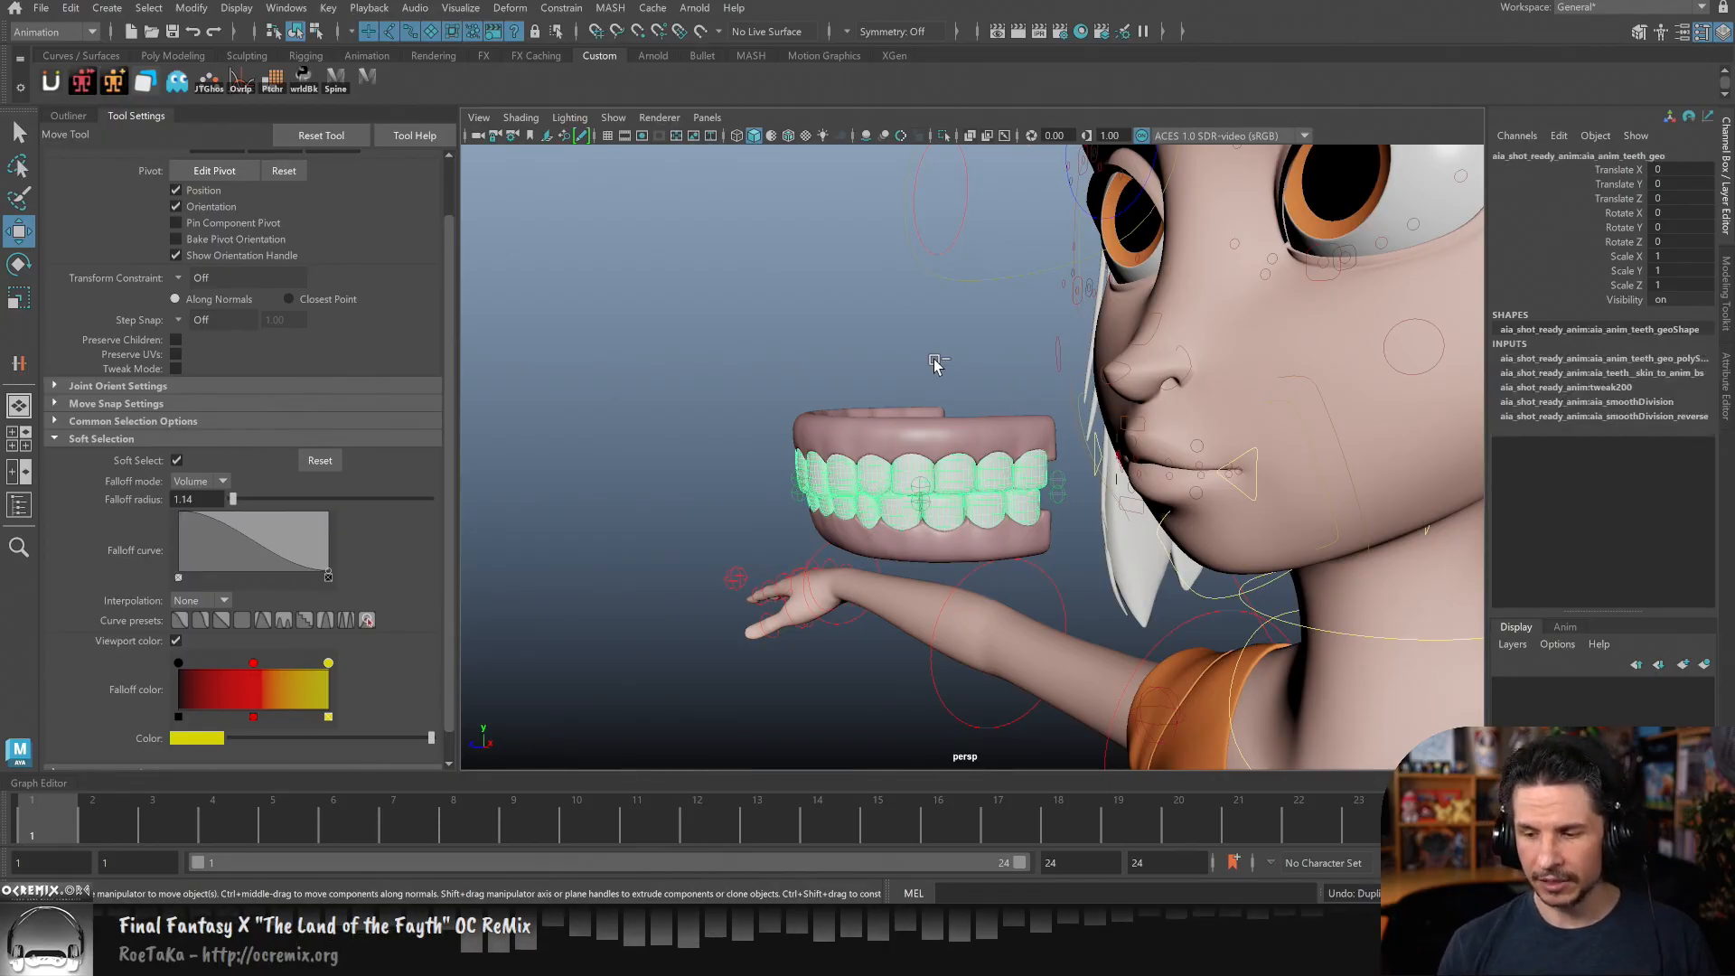
# - Deselect the teeth, collapse the tool settings to enlarge the view, and open the Shape Editor
pyautogui.press('F8')
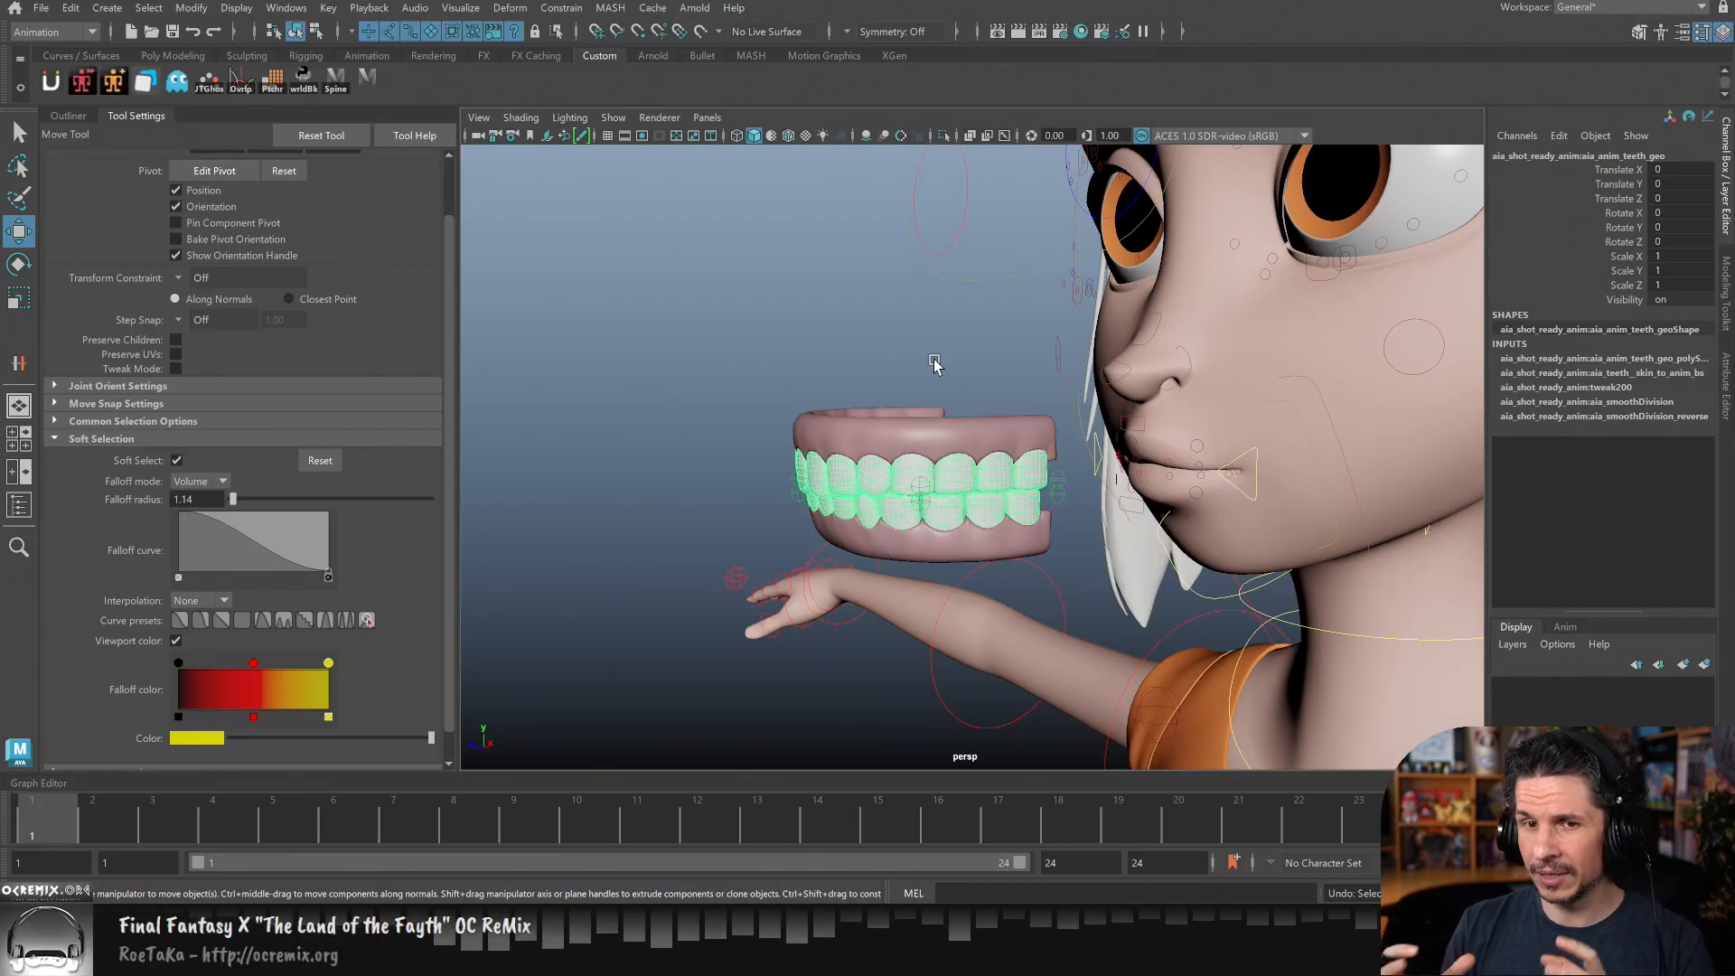
pyautogui.click(667, 533)
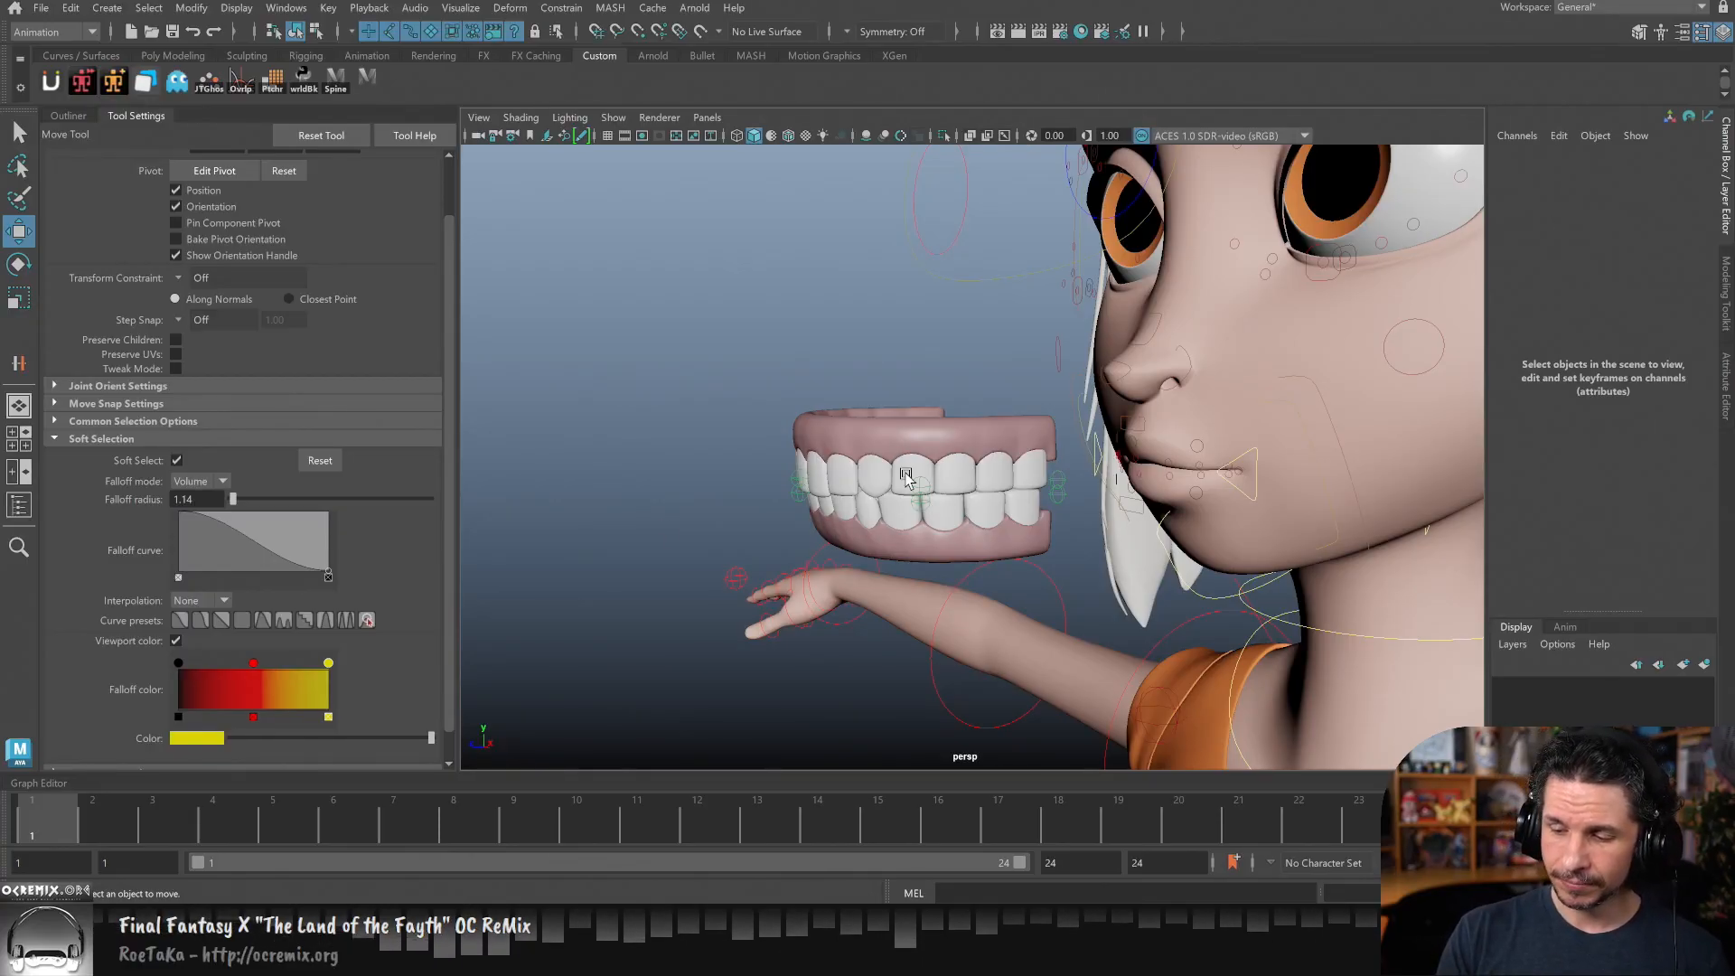
pyautogui.click(129, 118)
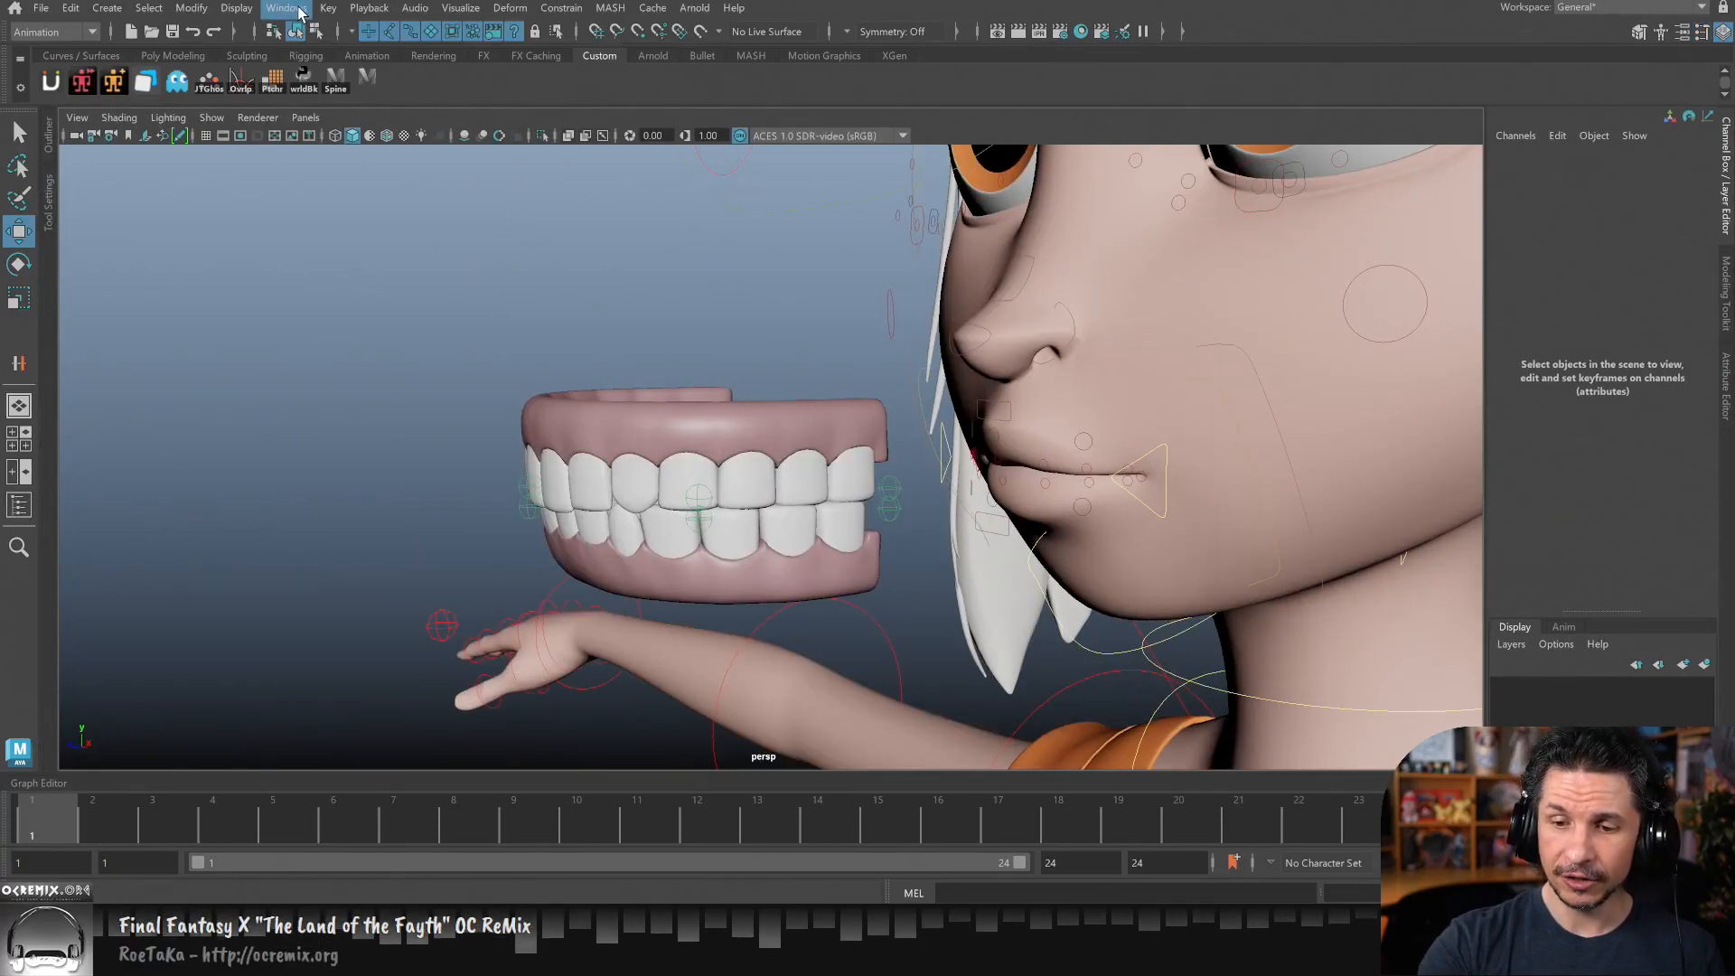
pyautogui.click(300, 11)
pyautogui.moveTo(364, 137)
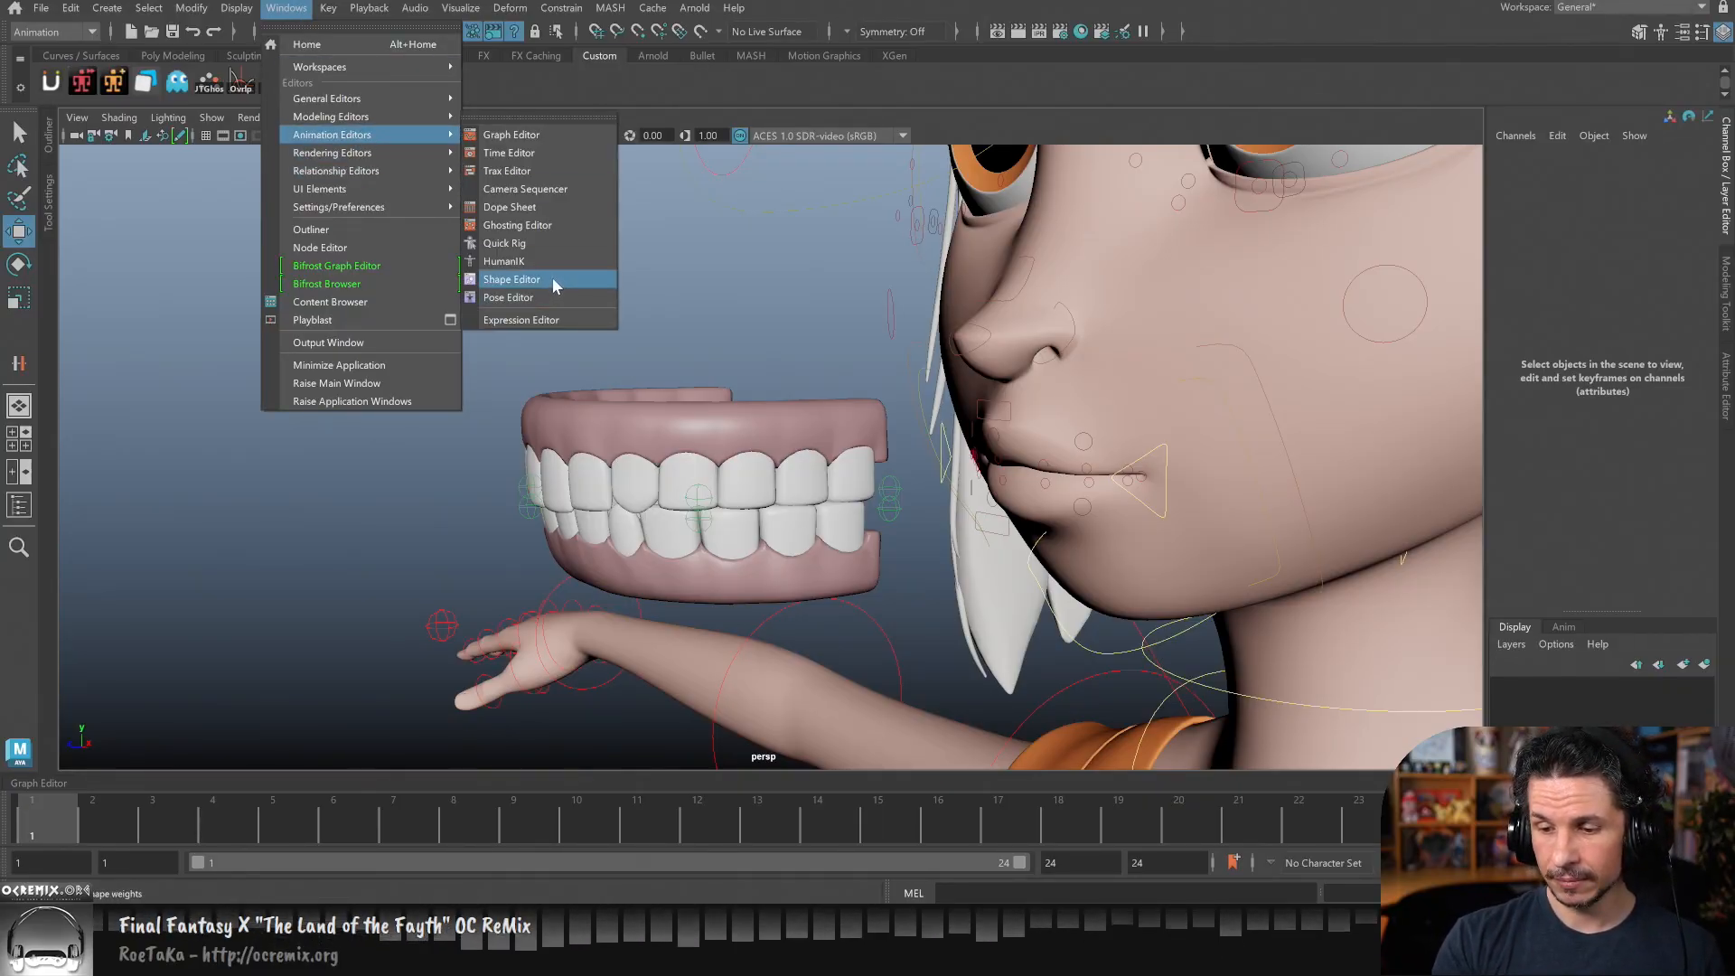
pyautogui.click(552, 276)
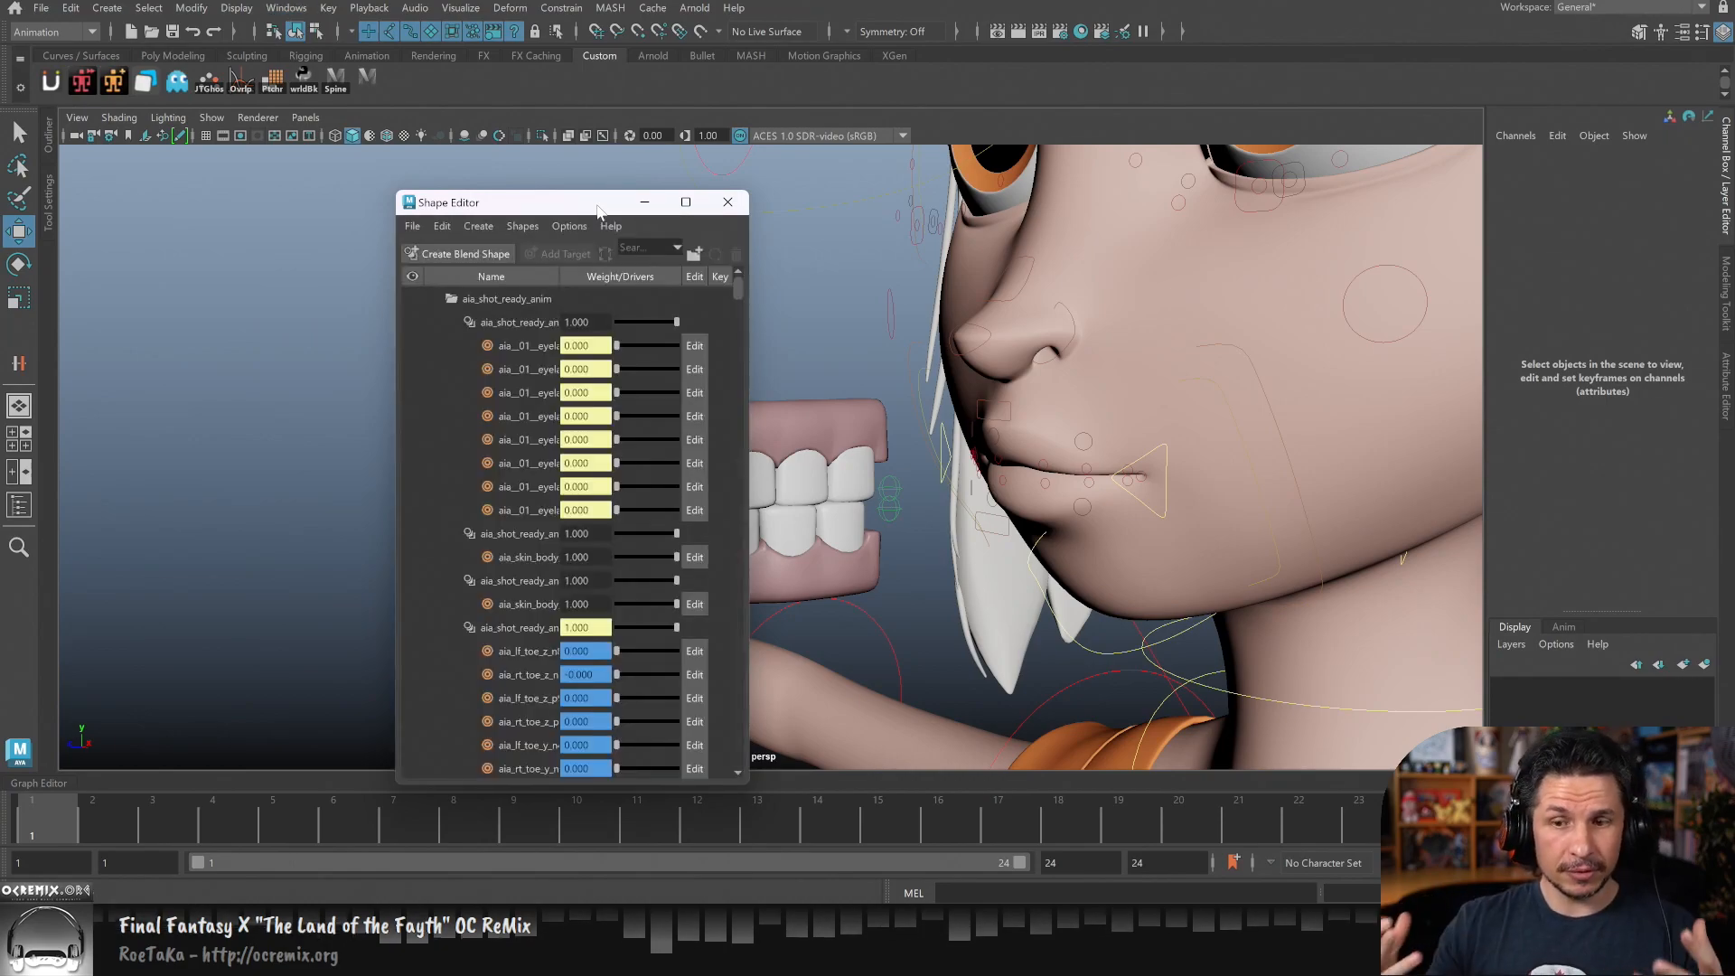
# - Place the Shape Editor clear of the teeth, widen it, and look through its full list of blend shapes
pyautogui.moveTo(596, 210); pyautogui.dragTo(265, 161)
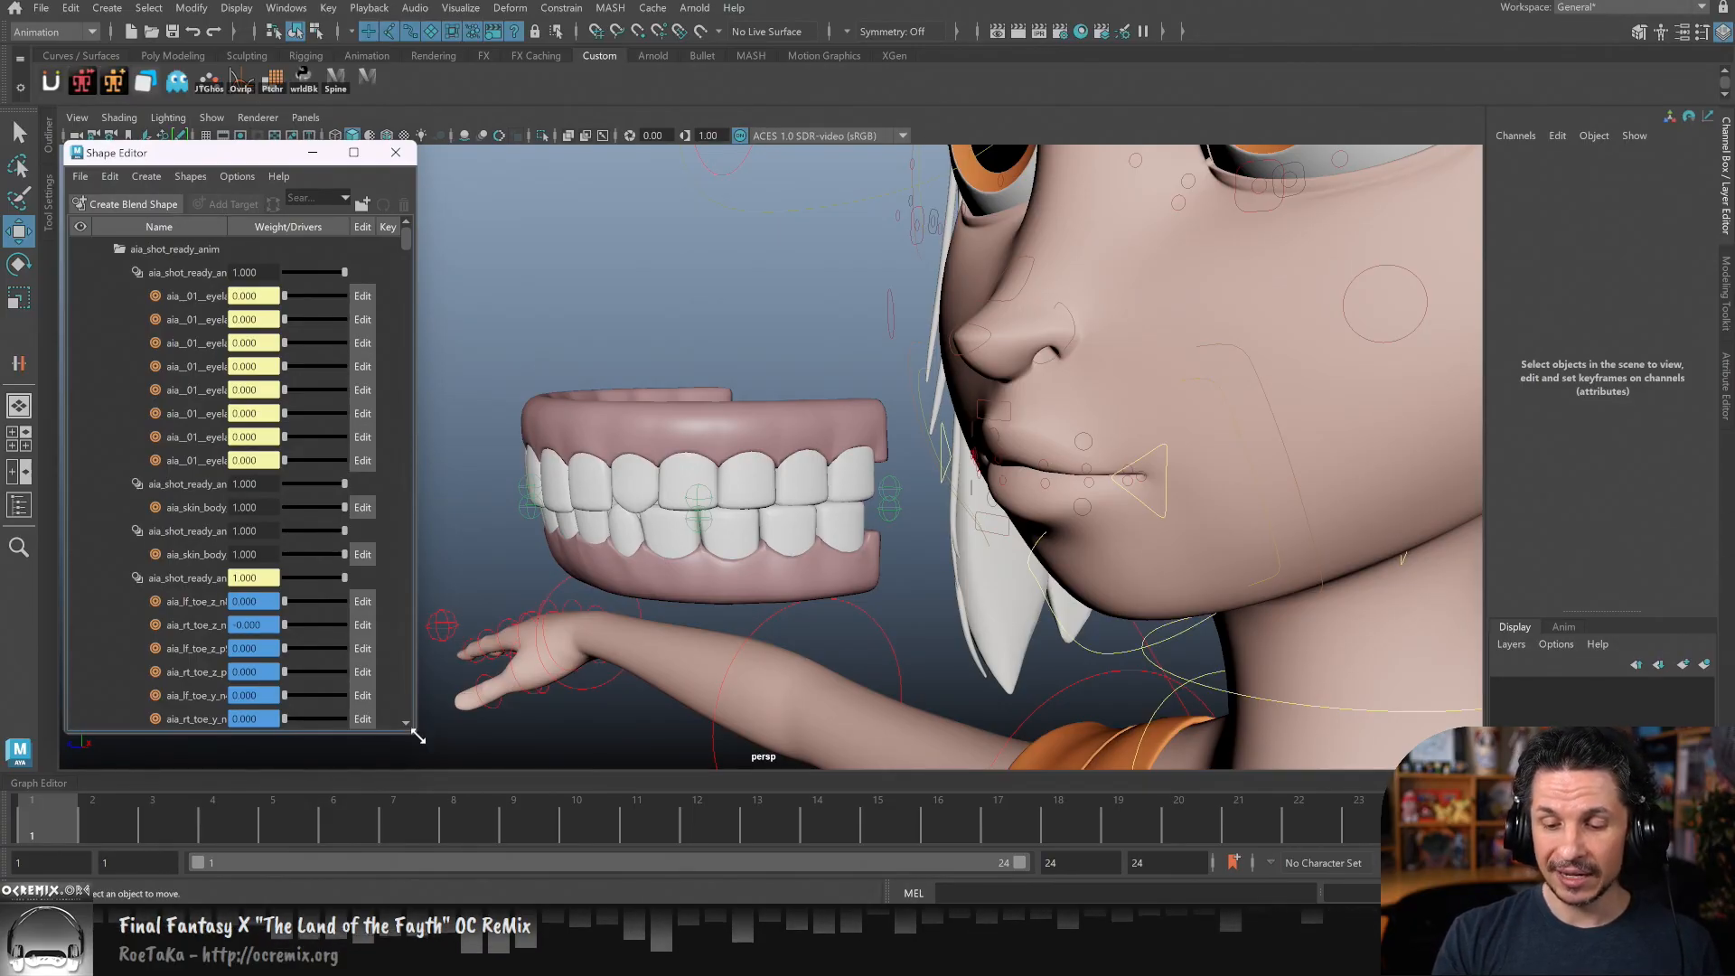
pyautogui.moveTo(417, 739); pyautogui.dragTo(567, 731)
pyautogui.moveTo(553, 244); pyautogui.dragTo(555, 611)
pyautogui.scroll(15, 561, 714)
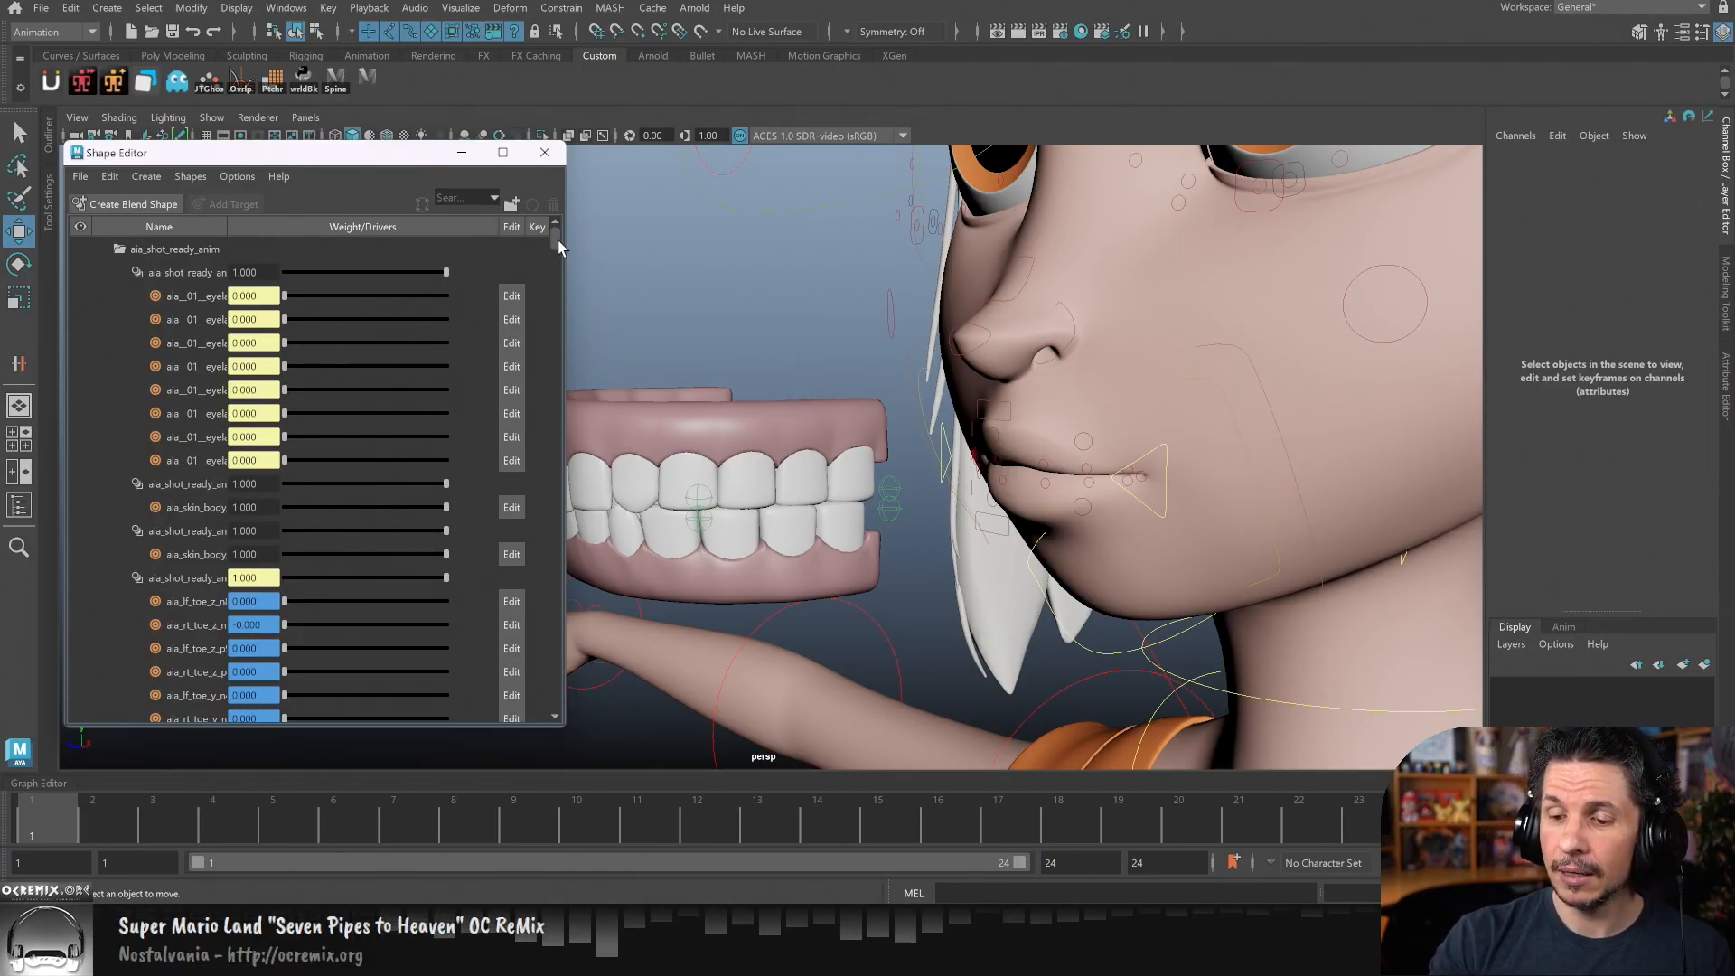
pyautogui.moveTo(555, 236); pyautogui.dragTo(555, 705)
pyautogui.scroll(15, 562, 522)
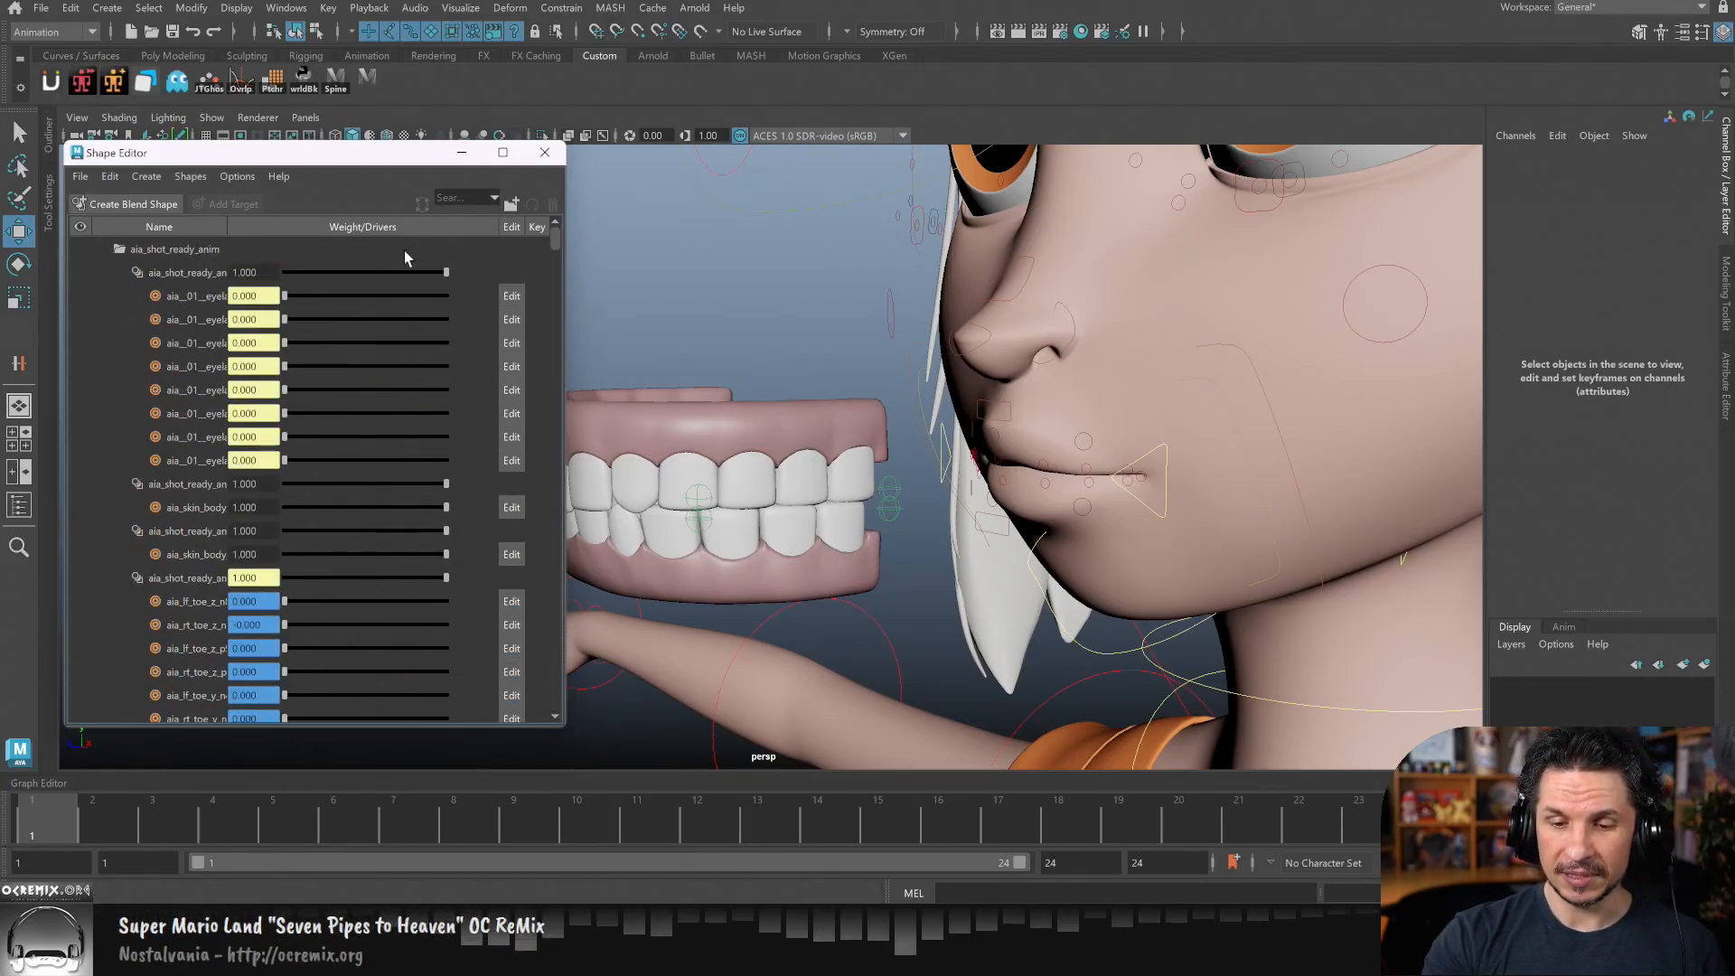
# - Create a new blend shape deformer on the teeth mesh
pyautogui.click(124, 250)
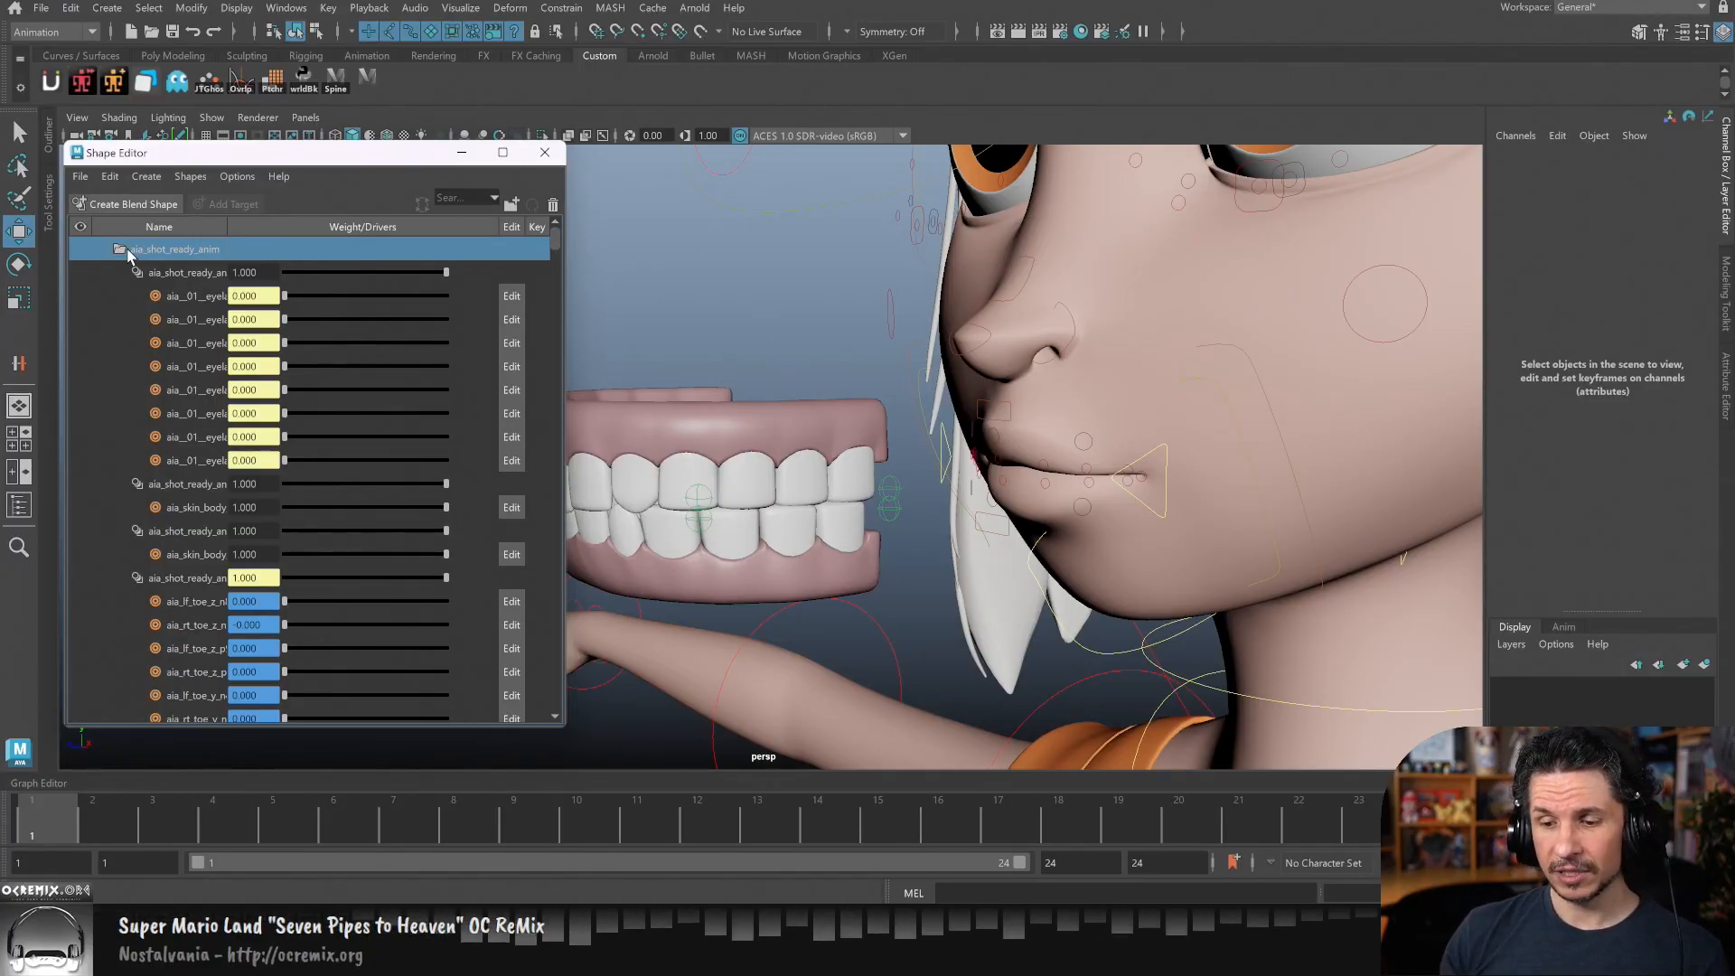
pyautogui.click(151, 204)
pyautogui.moveTo(556, 242); pyautogui.dragTo(571, 732)
pyautogui.click(768, 493)
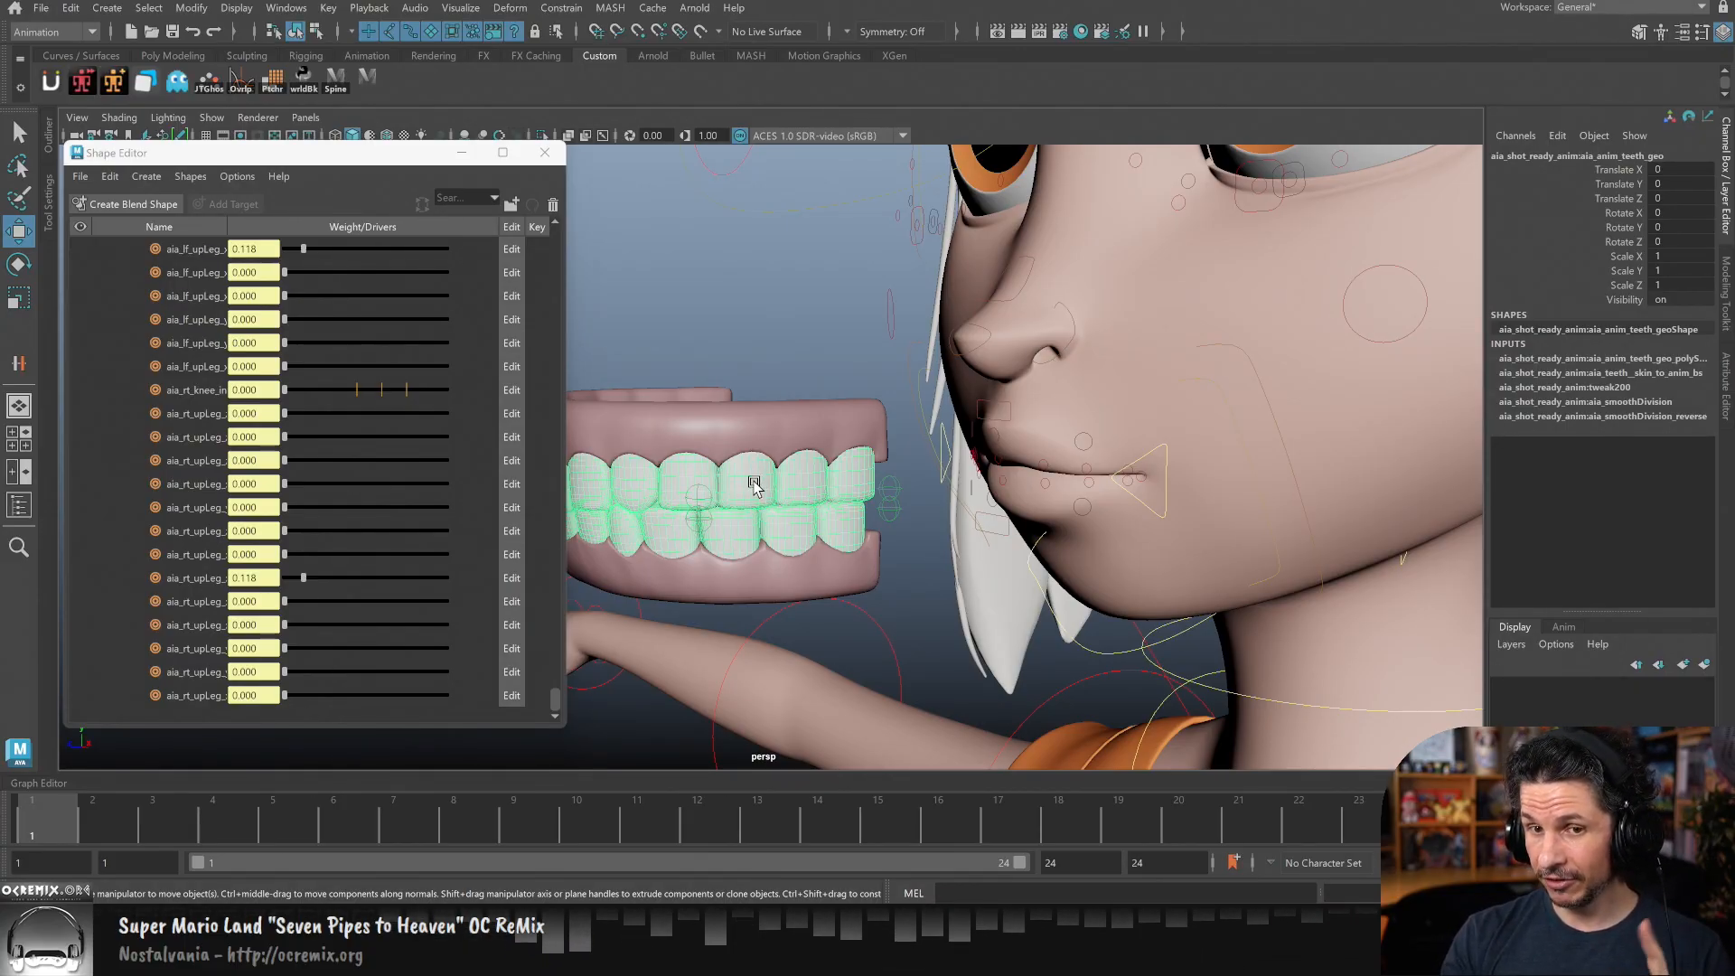
pyautogui.click(135, 204)
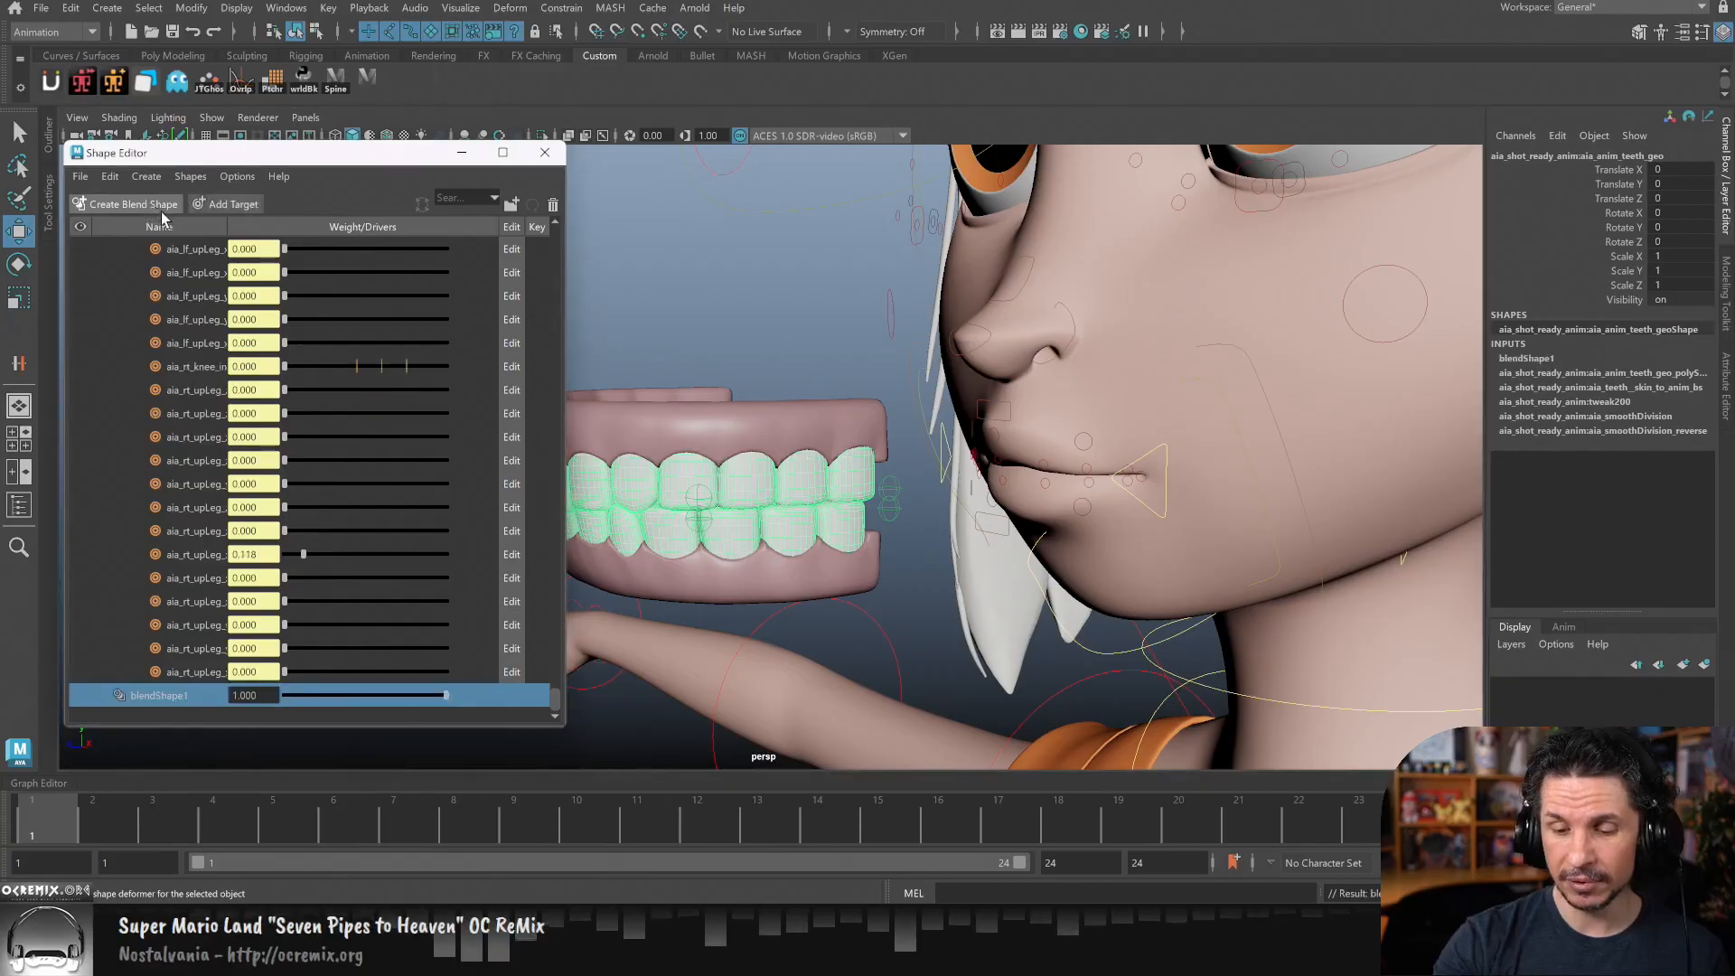
# - Rename the teeth's new blend shape FangShaper and add a target to it
pyautogui.doubleClick(161, 696)
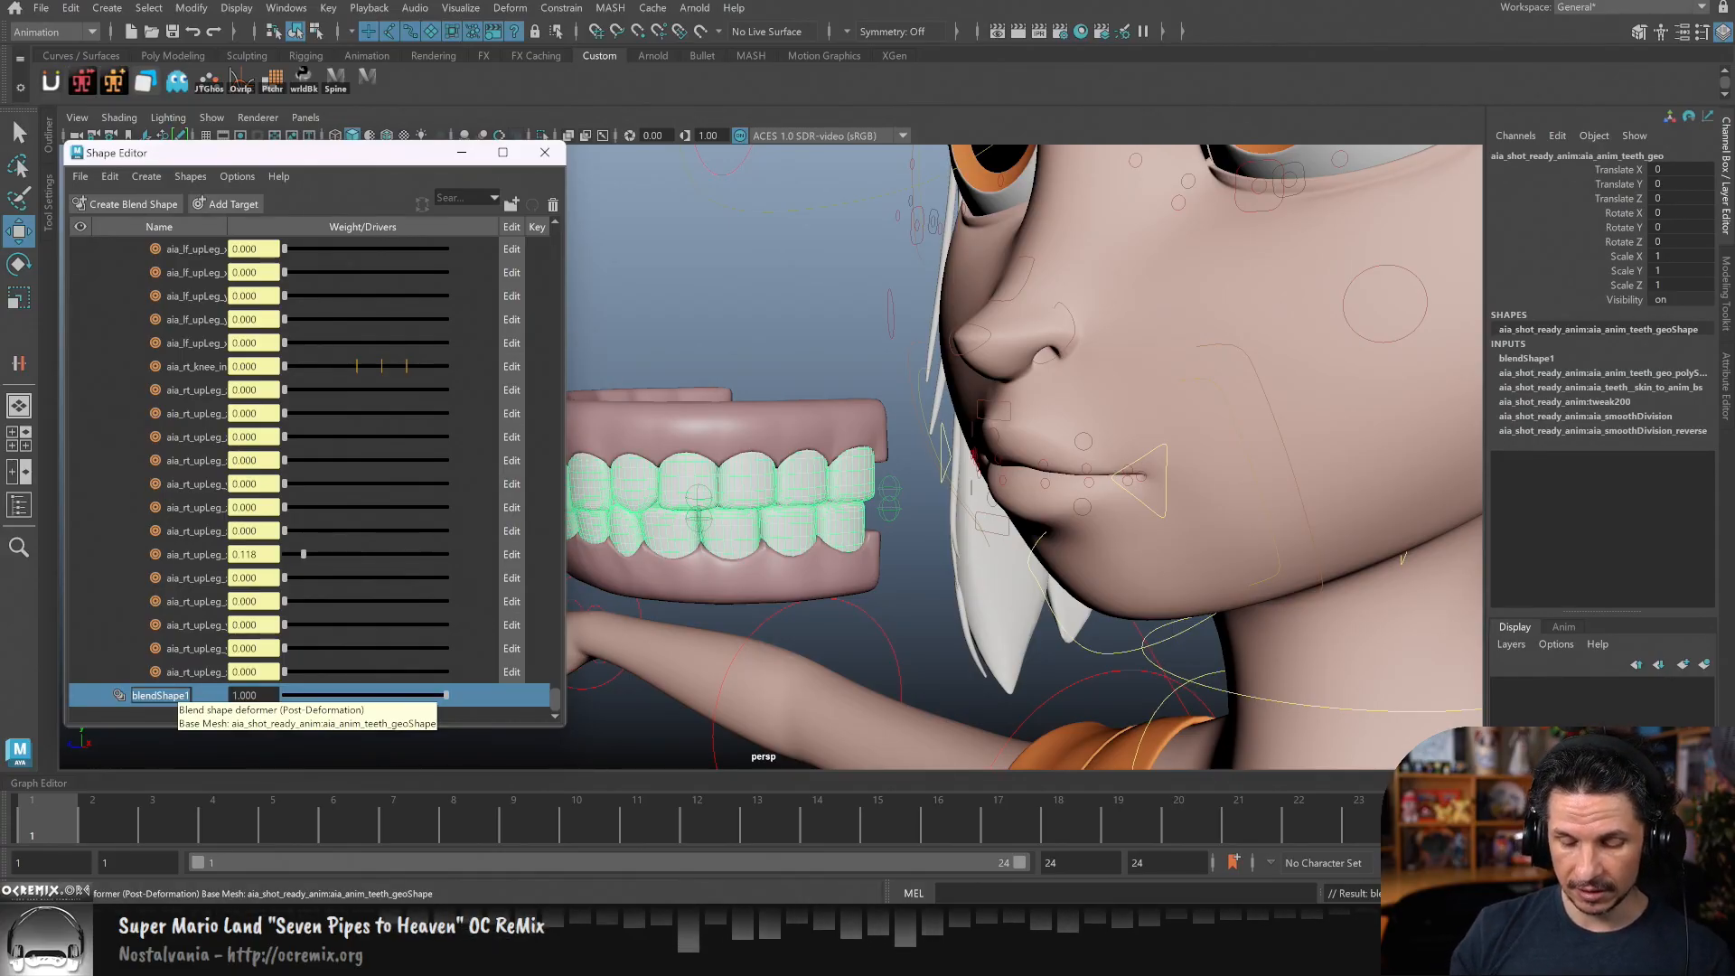
pyautogui.write('Fang')
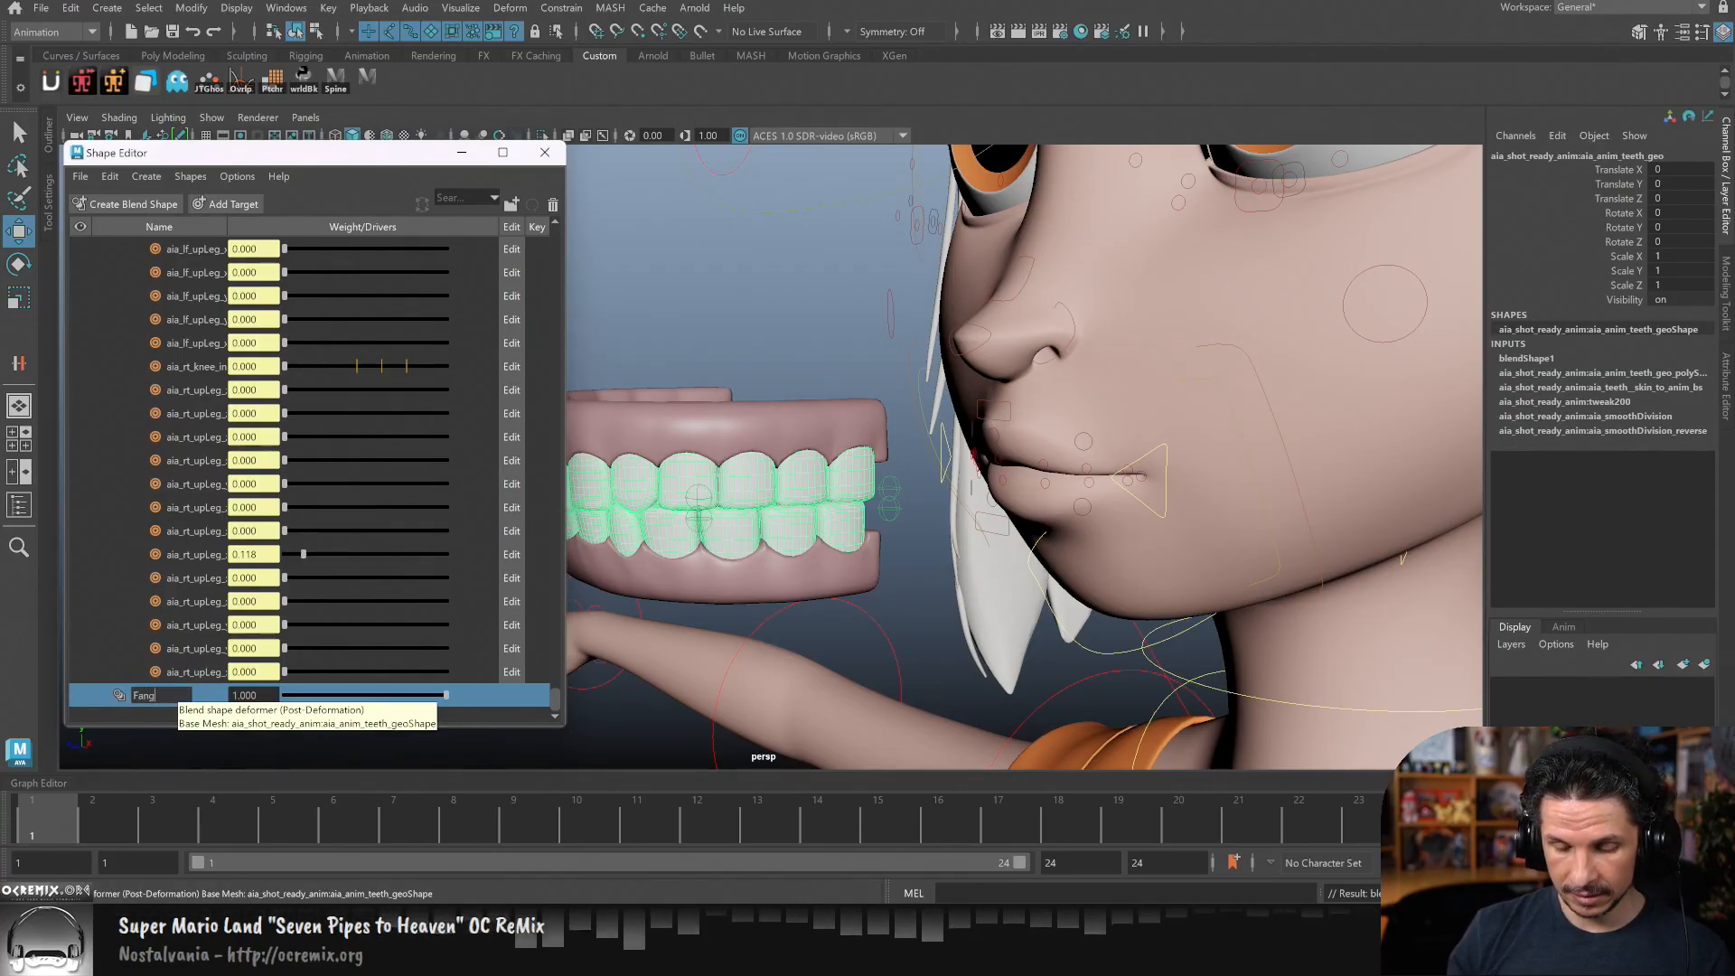
pyautogui.write('Shaper')
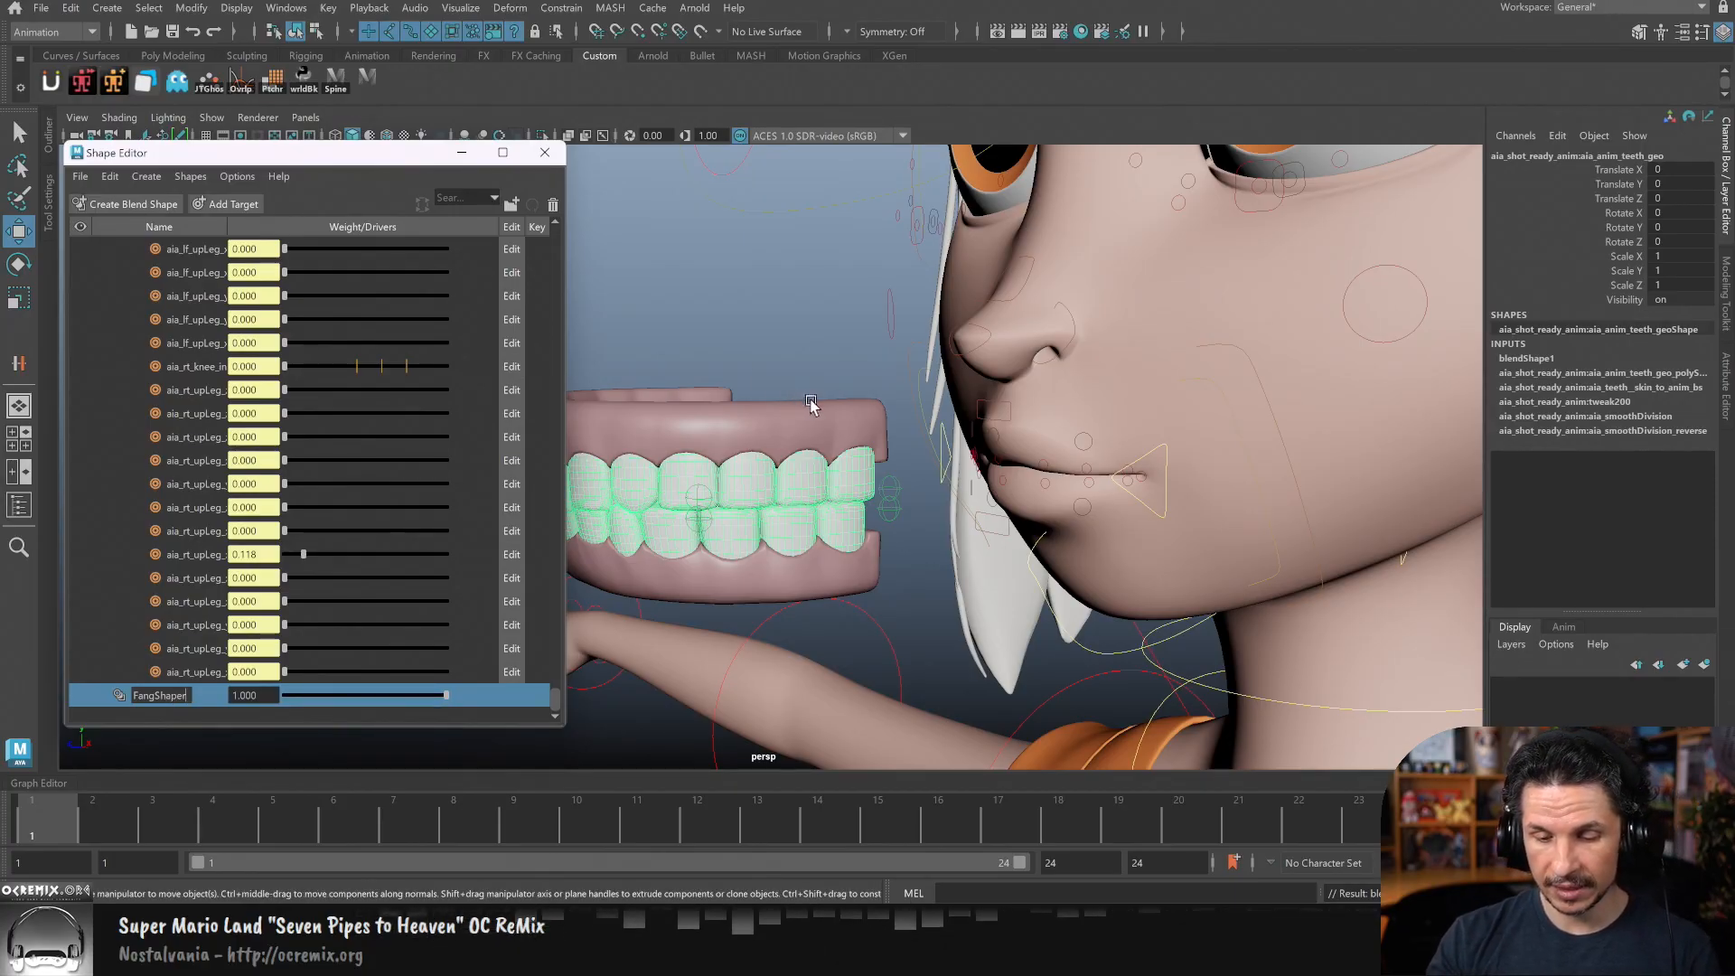
pyautogui.press('Return')
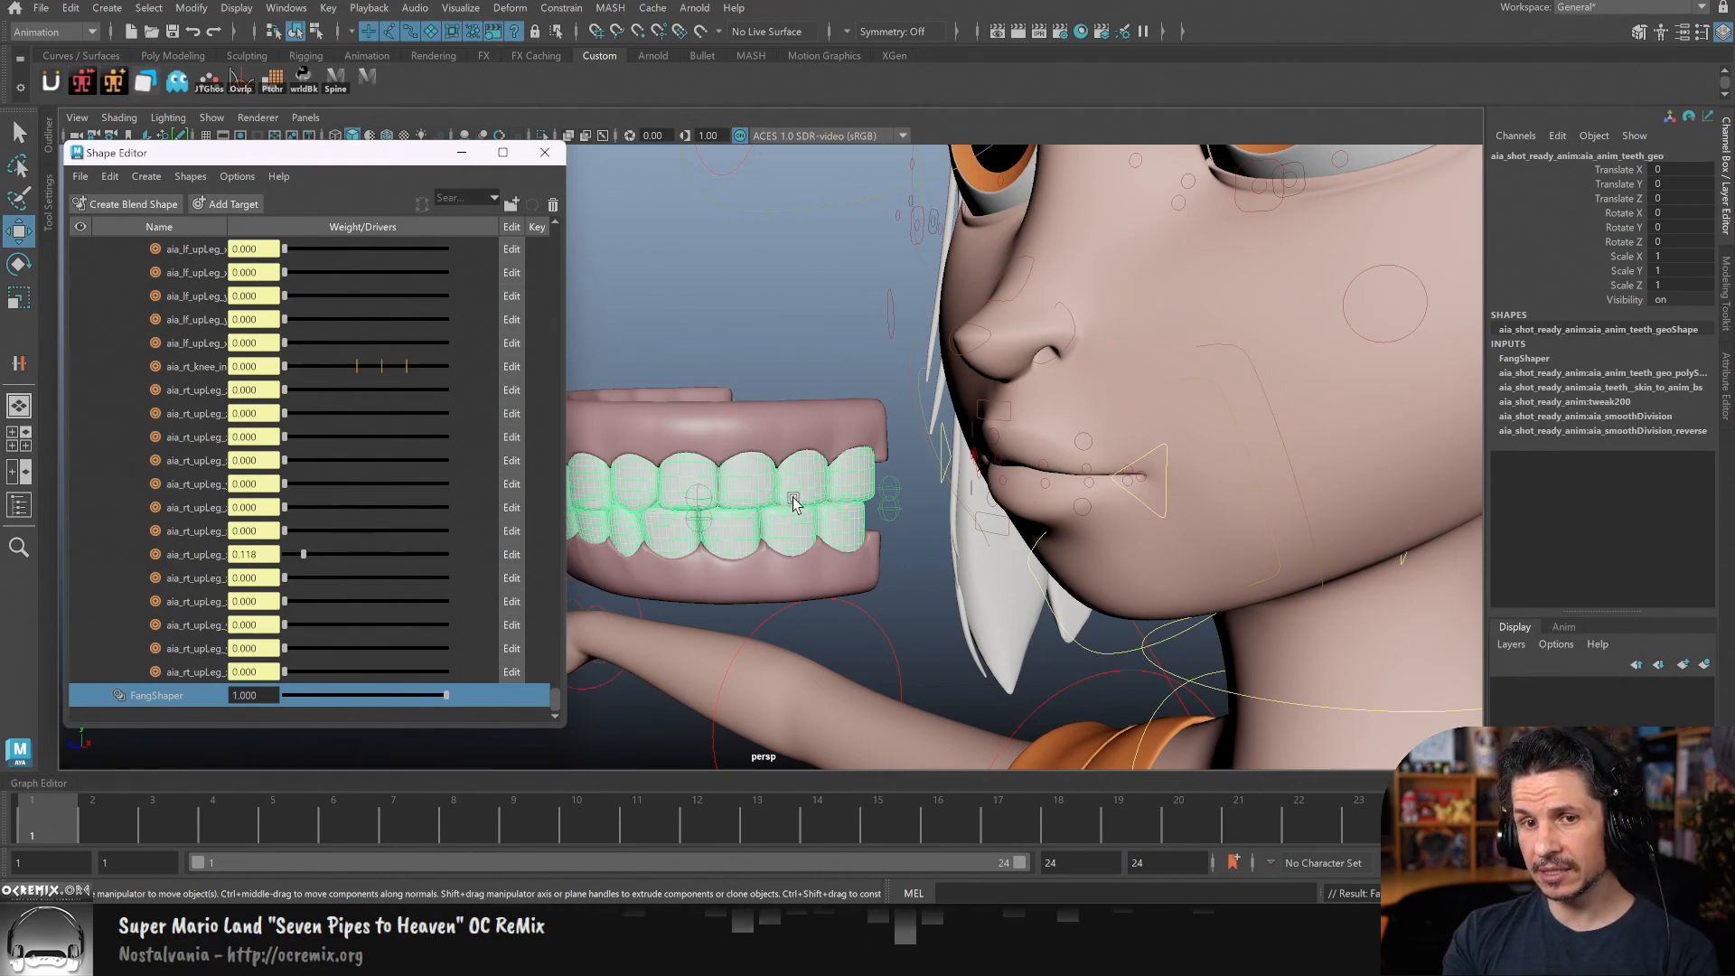
pyautogui.click(231, 205)
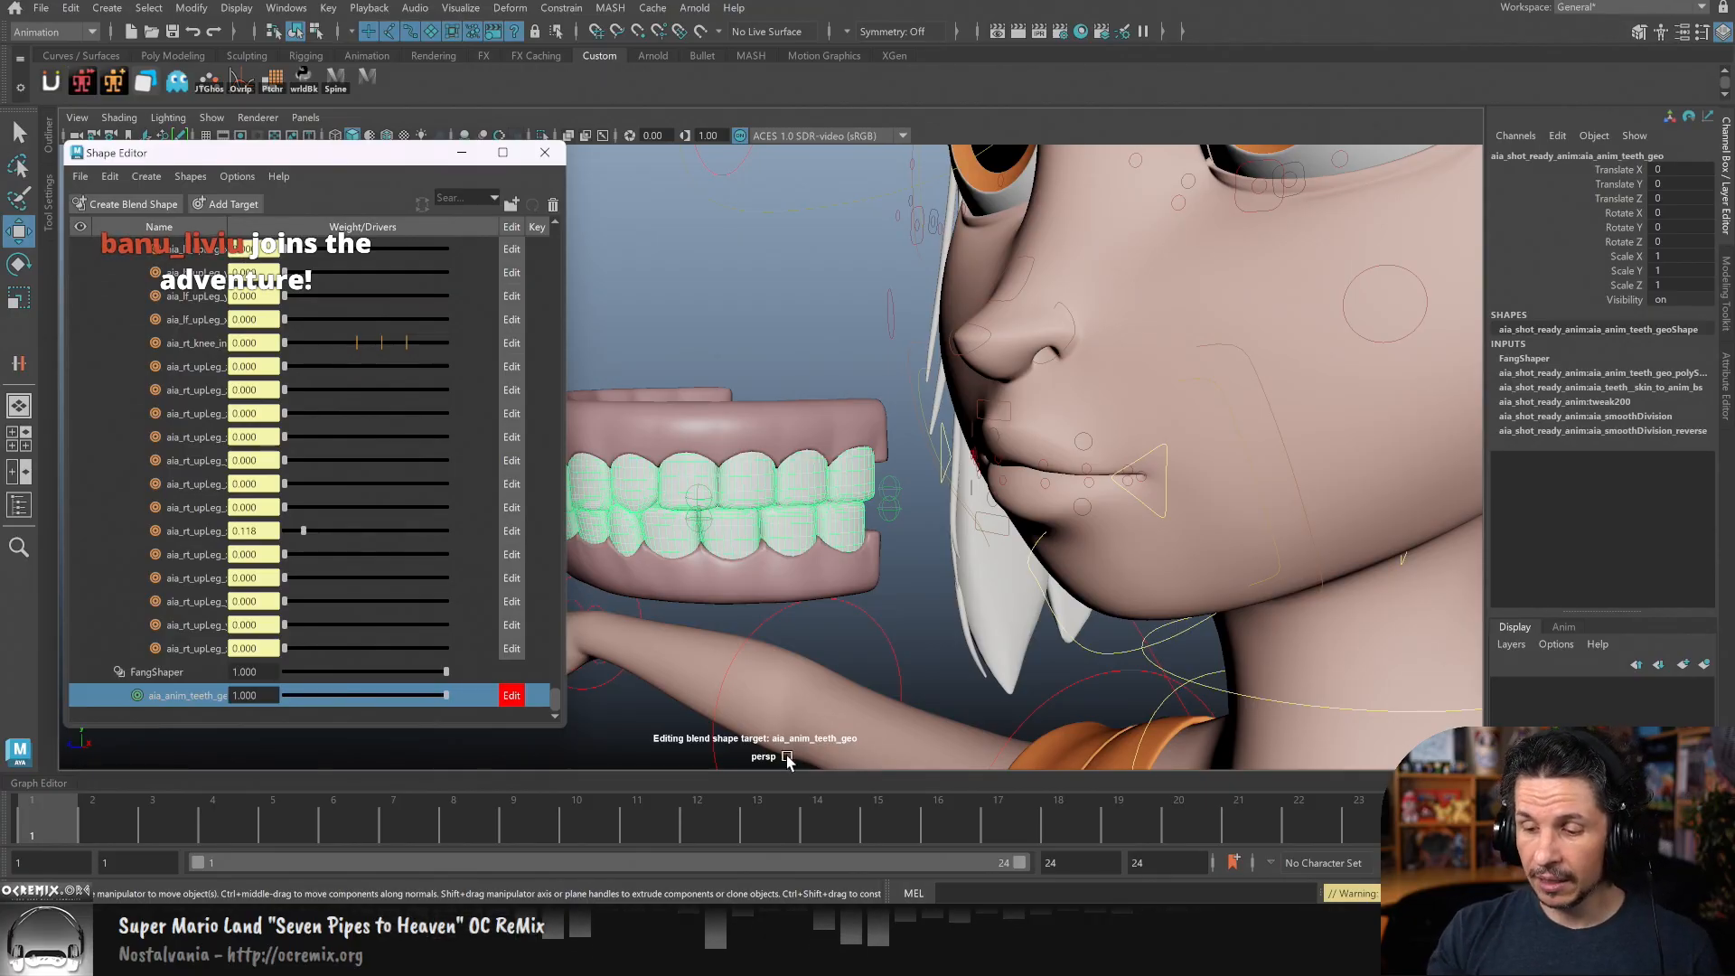
# - Select a vertex at the tip of an upper tooth and set the soft selection falloff mode to Surface
pyautogui.keyDown('alt'); pyautogui.moveTo(787, 583); pyautogui.dragTo(953, 463); pyautogui.keyUp('alt')
pyautogui.moveTo(954, 462); pyautogui.dragTo(863, 371, button='right')
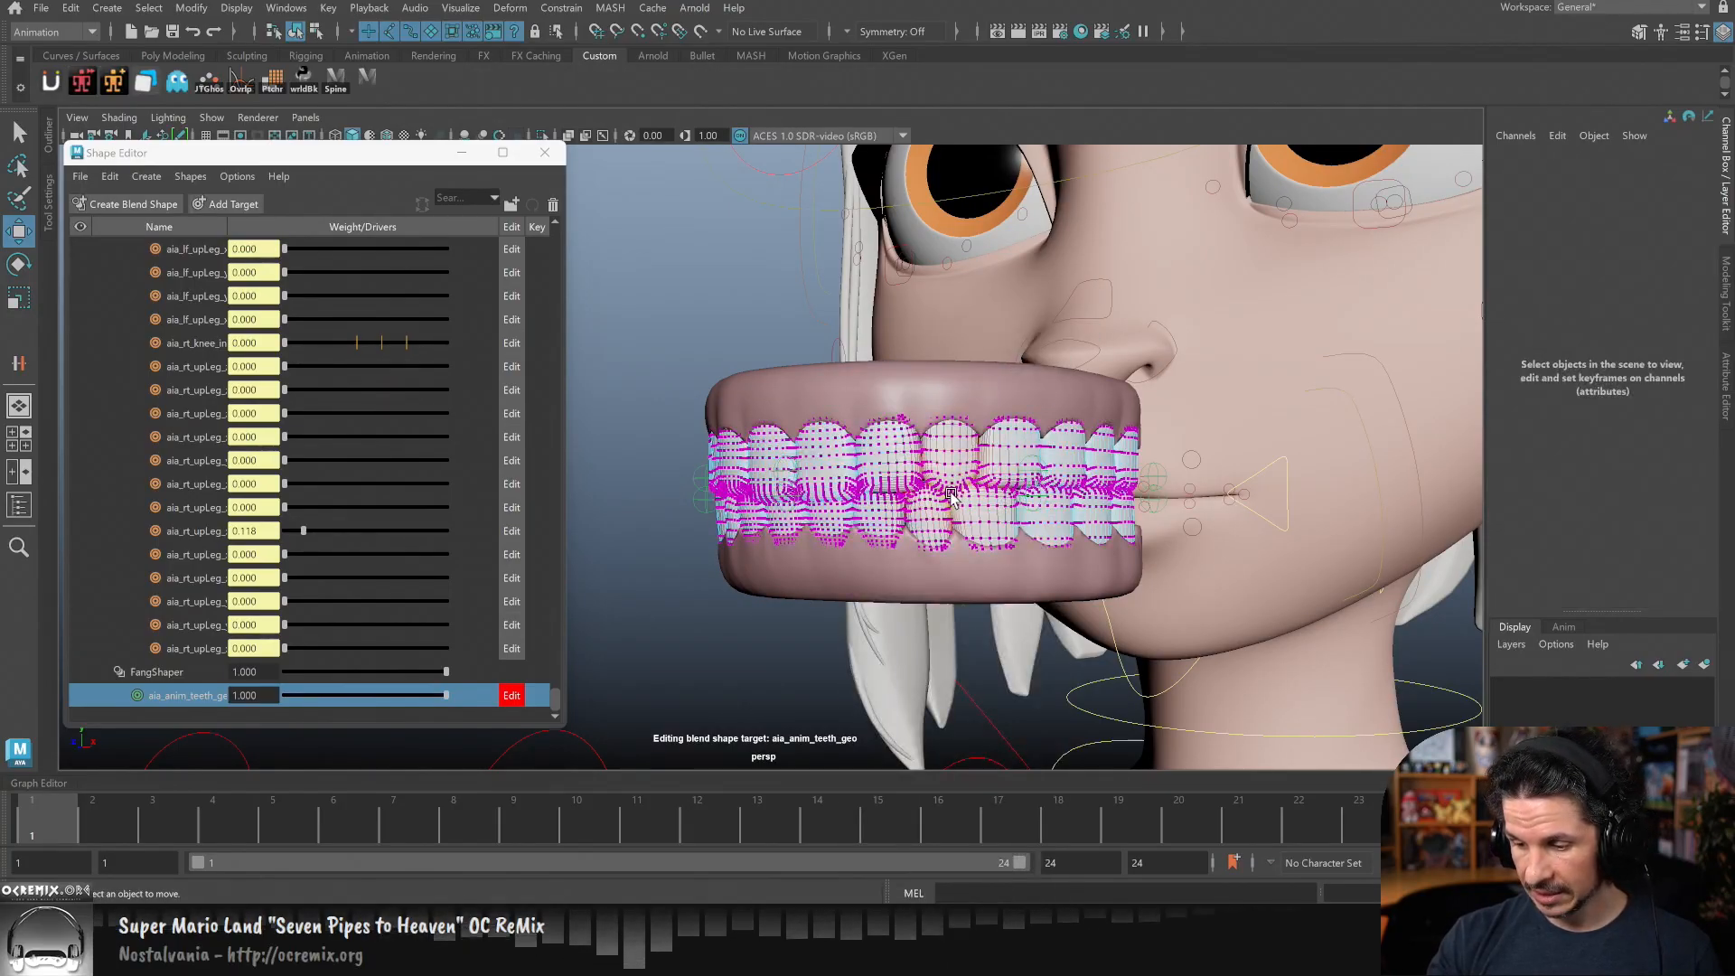
pyautogui.click(954, 496)
pyautogui.moveTo(226, 153); pyautogui.dragTo(454, 334)
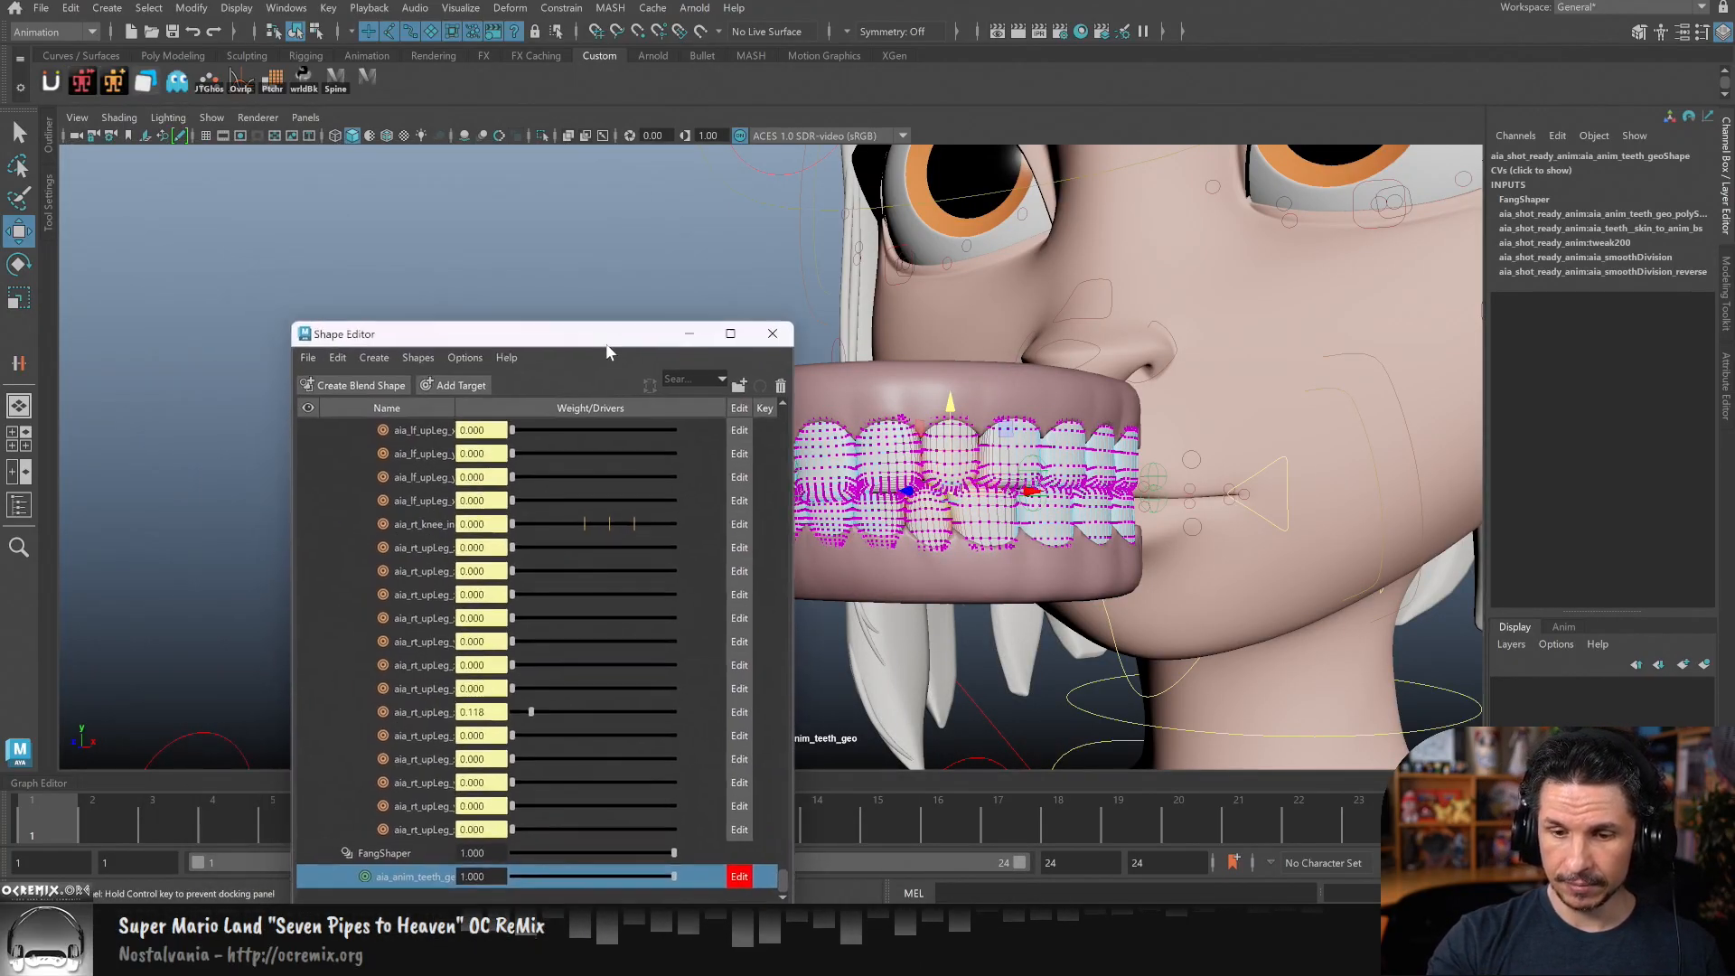
pyautogui.click(50, 202)
pyautogui.click(218, 480)
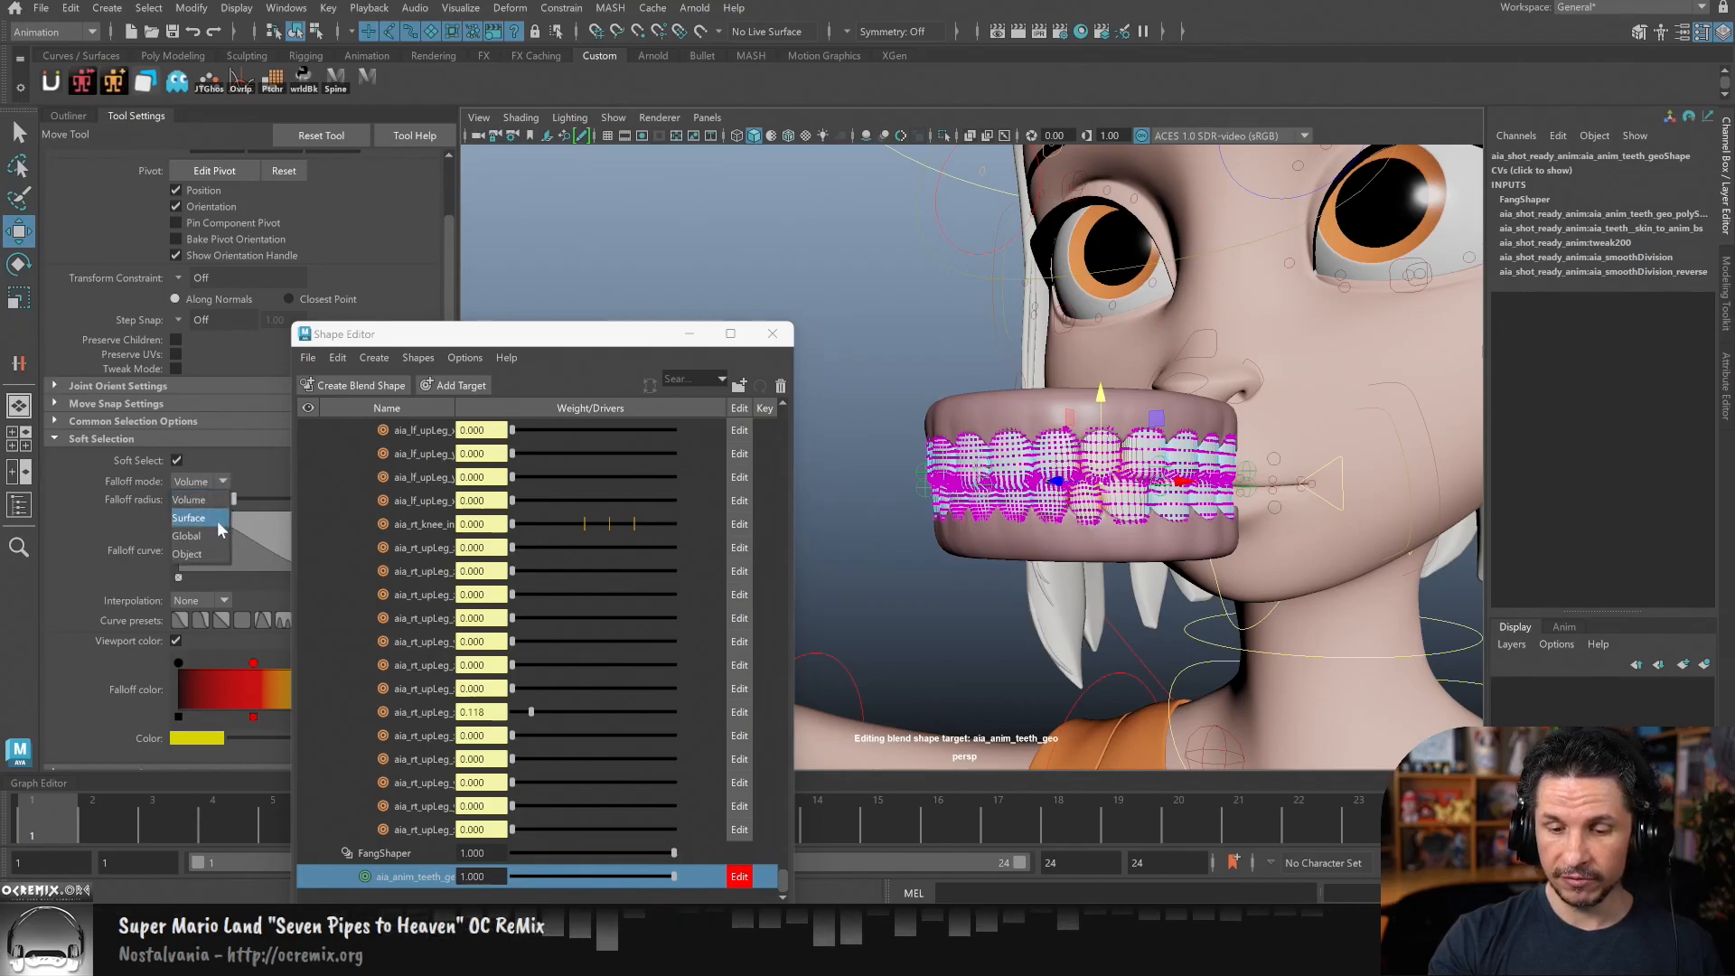
pyautogui.click(217, 519)
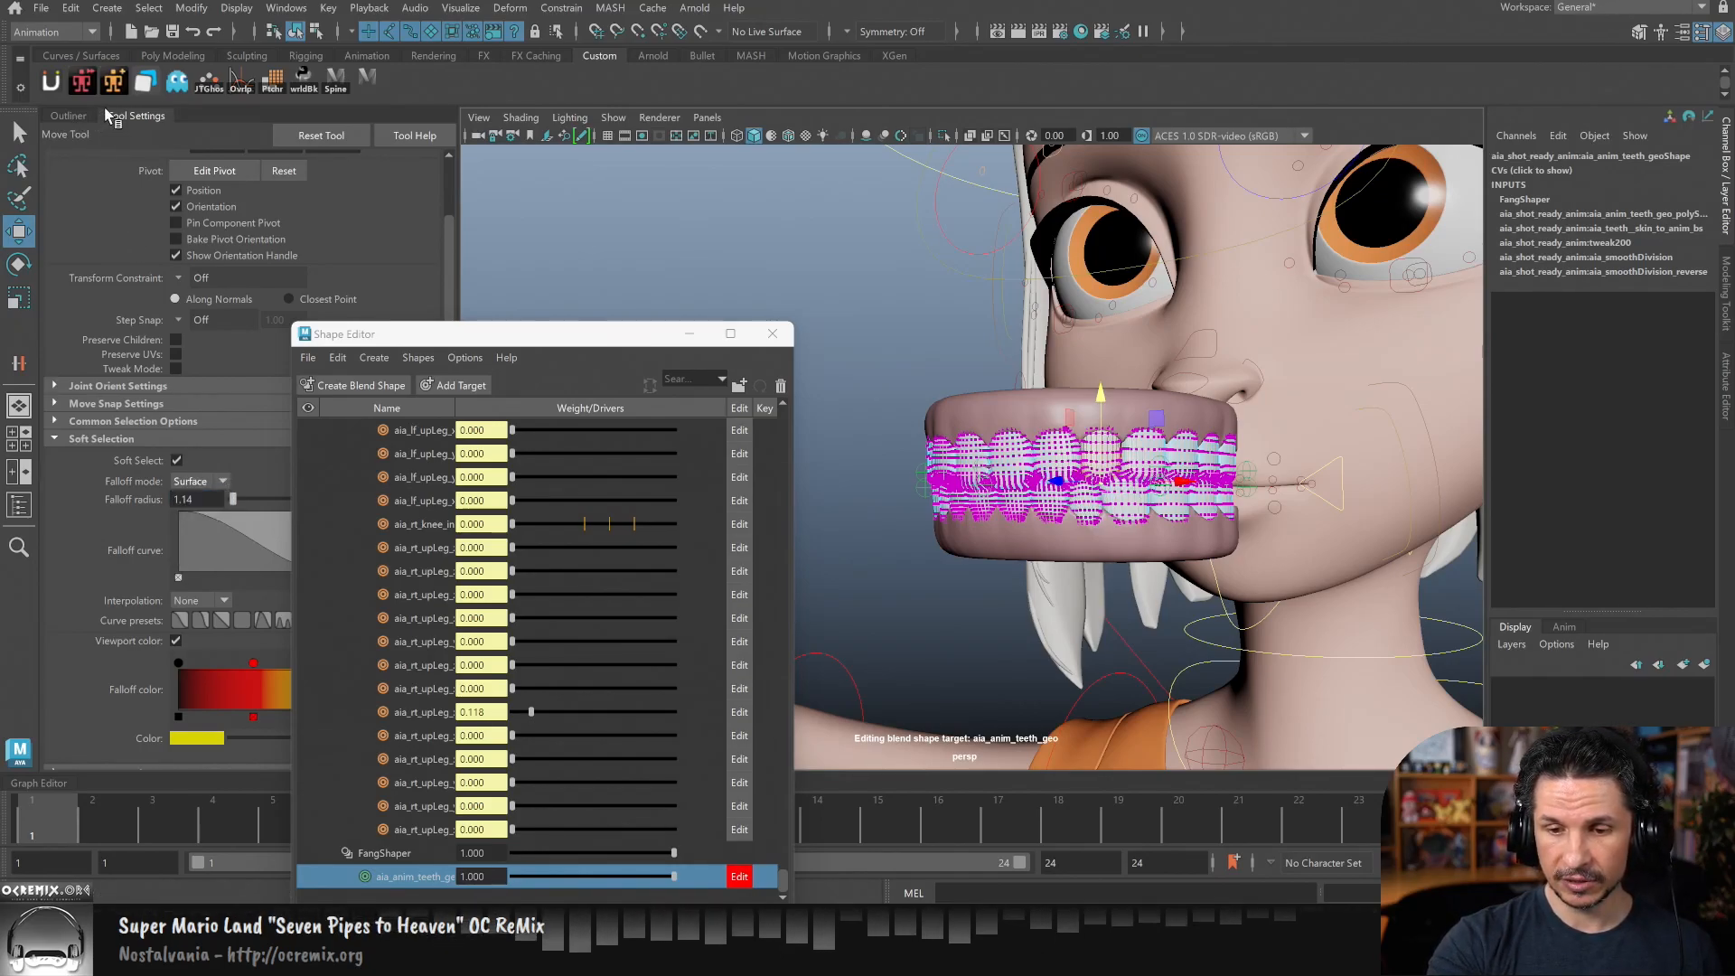
# - Pull the tips of two upper teeth down into fangs and return to object selection
pyautogui.click(134, 115)
pyautogui.keyDown('alt'); pyautogui.moveTo(1069, 511); pyautogui.dragTo(1023, 520); pyautogui.keyUp('alt')
pyautogui.moveTo(1089, 418); pyautogui.dragTo(1101, 445, button='middle')
pyautogui.keyDown('alt'); pyautogui.moveTo(1101, 445); pyautogui.dragTo(1125, 573); pyautogui.keyUp('alt')
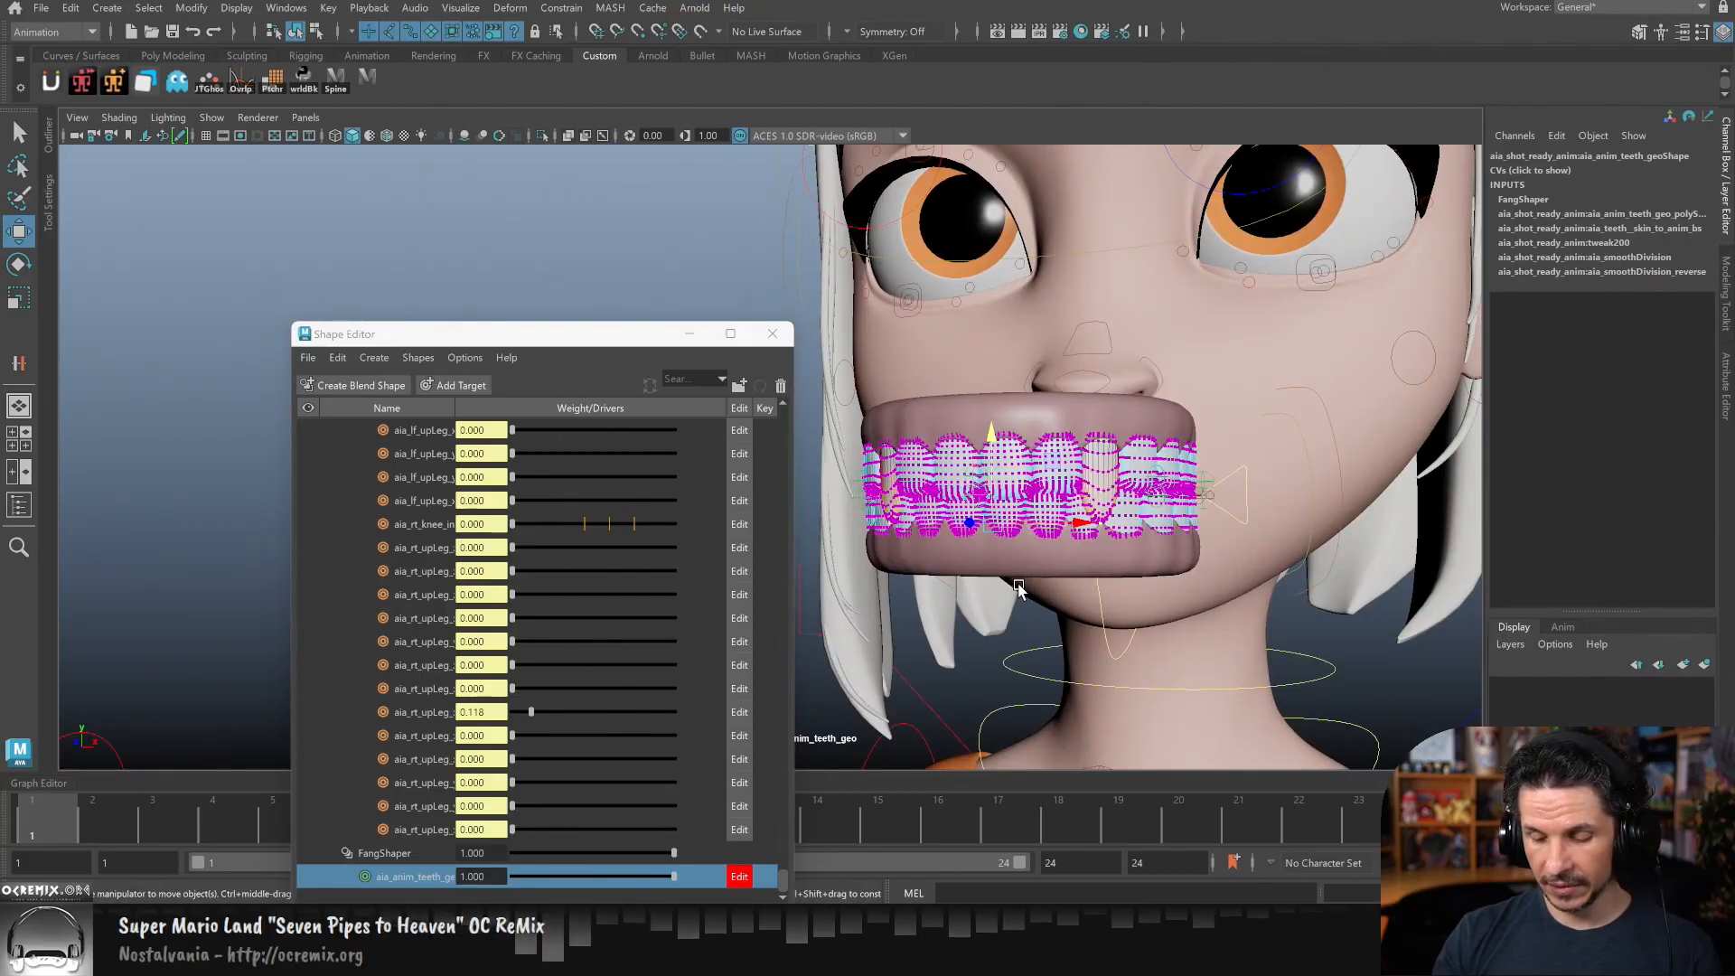
pyautogui.press('F8')
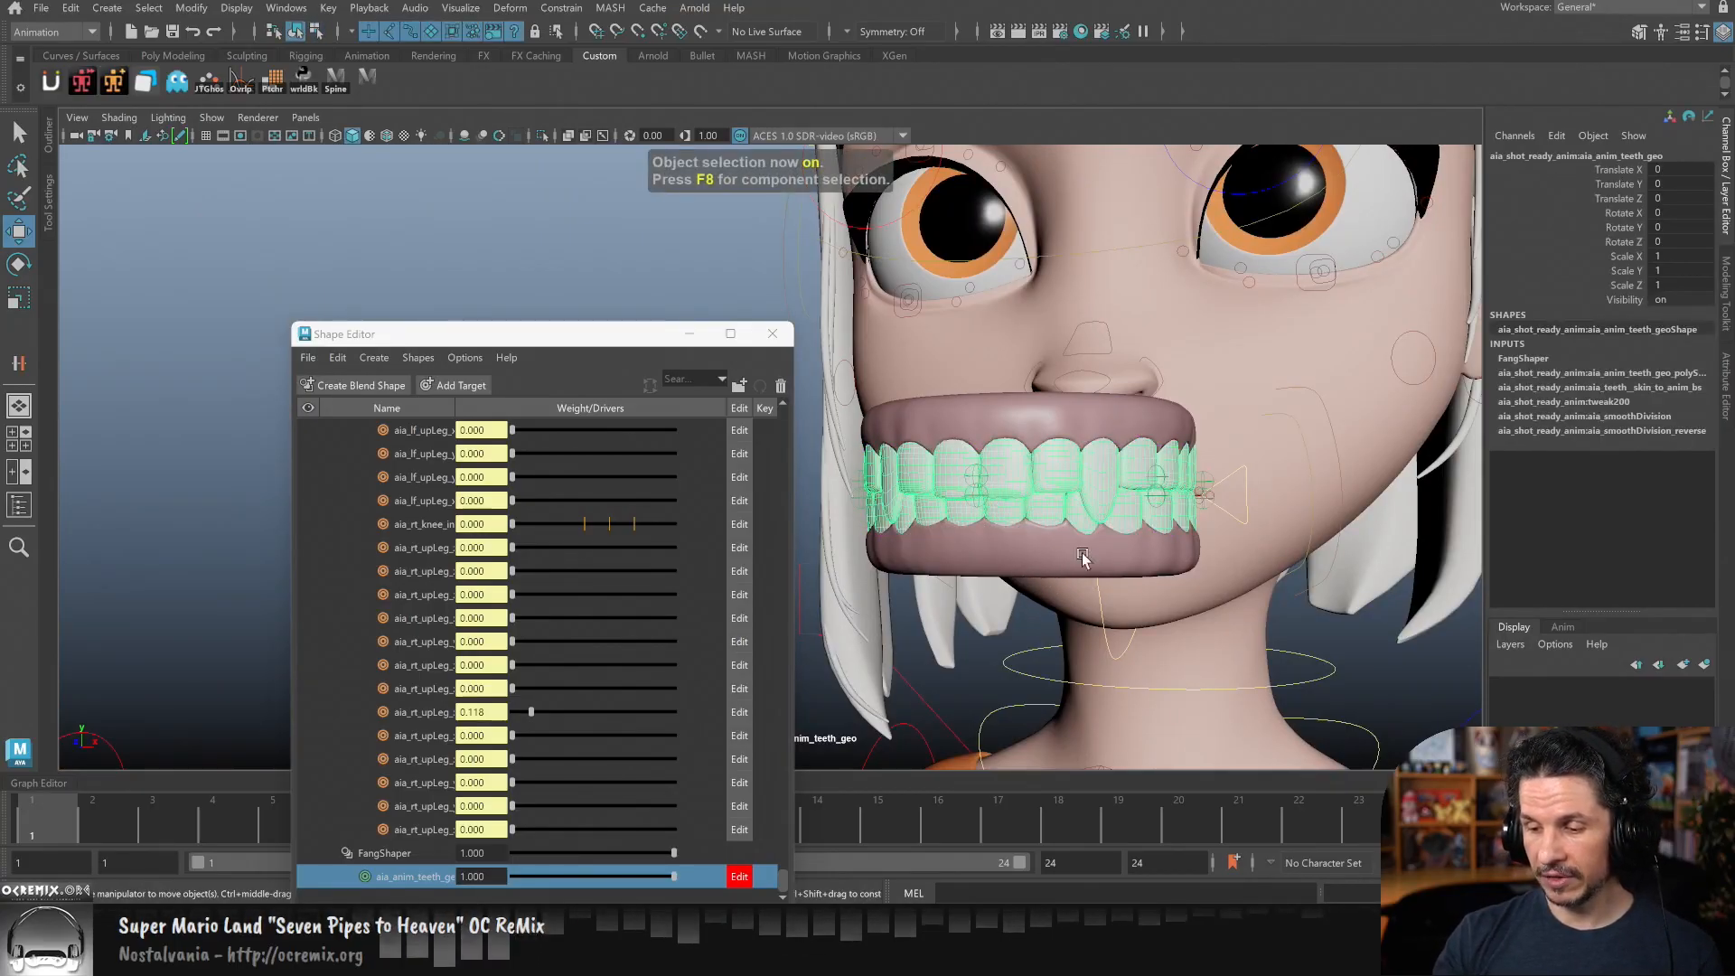
# - Test the fang target's weight slider, leave the weight at 1.000, and turn off editing for the target
pyautogui.moveTo(714, 335); pyautogui.dragTo(569, 140)
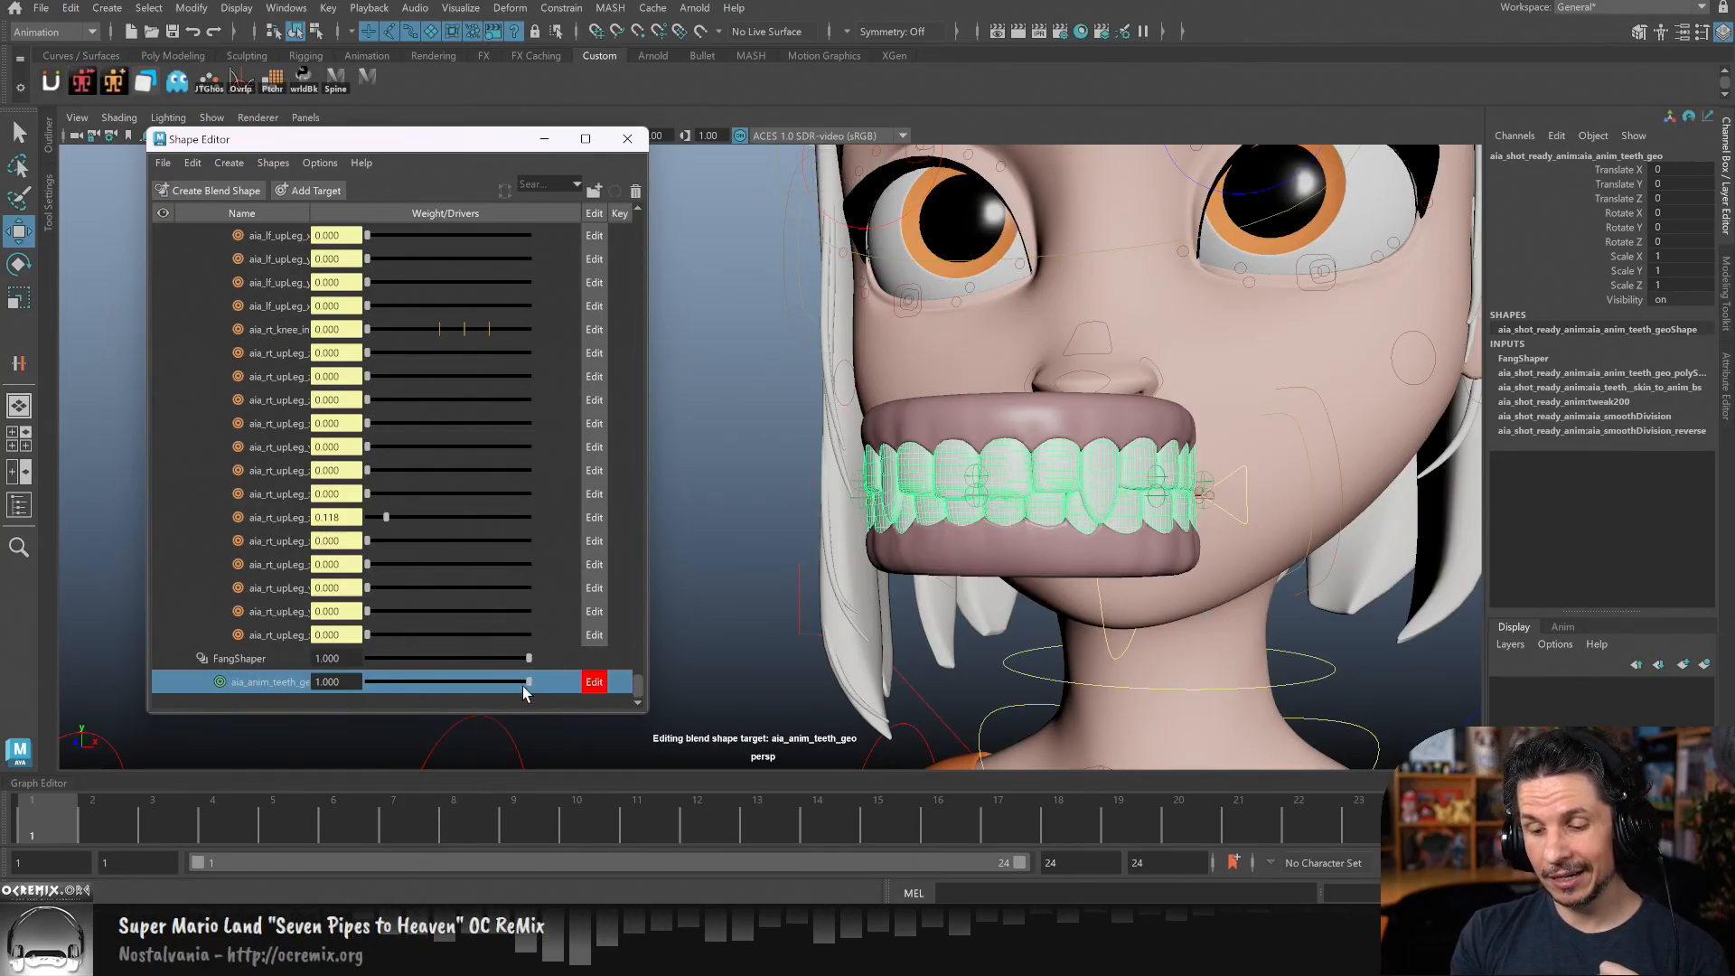
pyautogui.moveTo(527, 683); pyautogui.dragTo(583, 676)
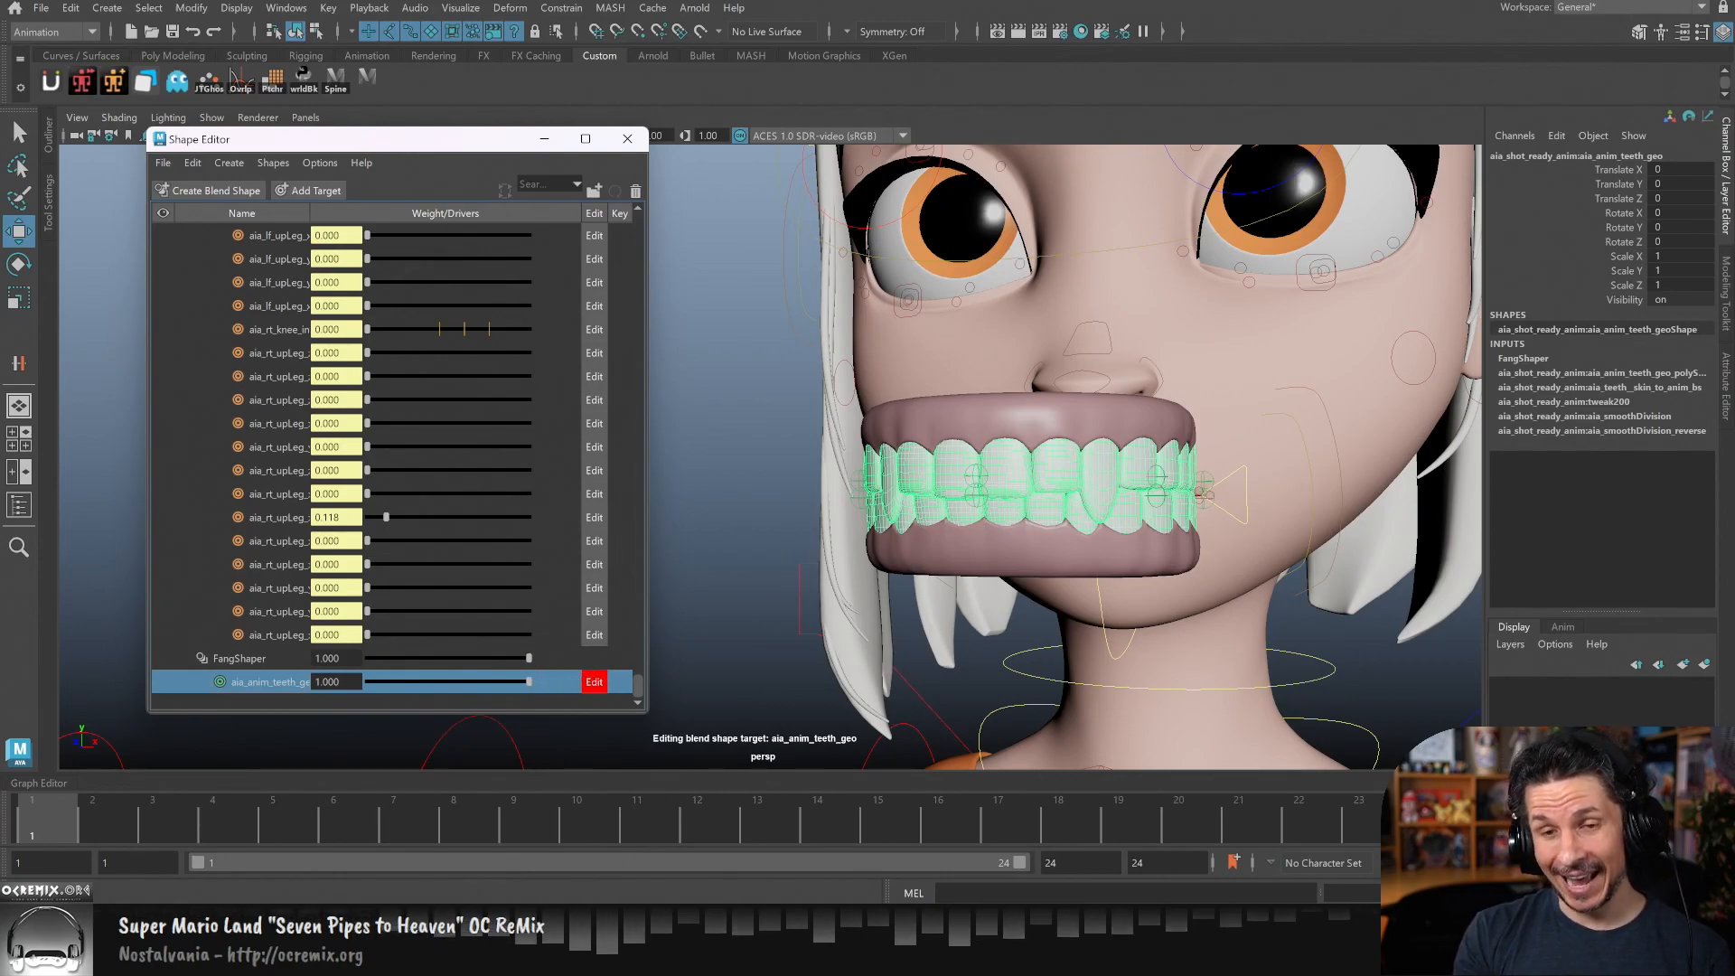
pyautogui.click(266, 660)
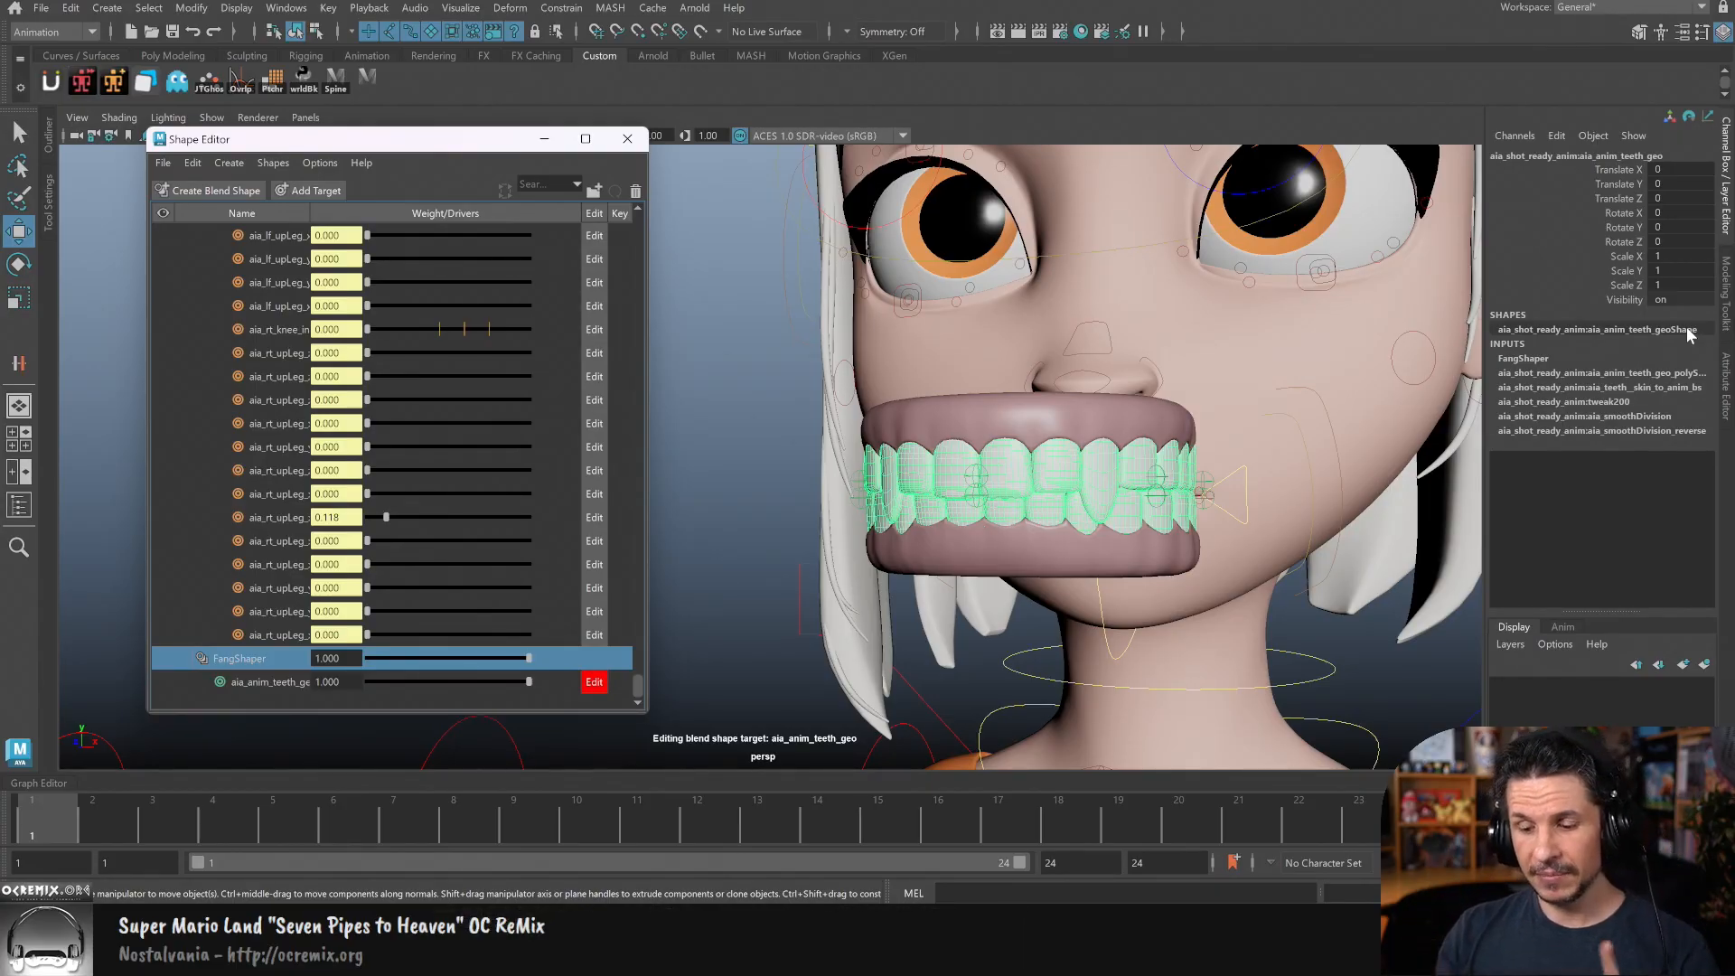
pyautogui.click(594, 682)
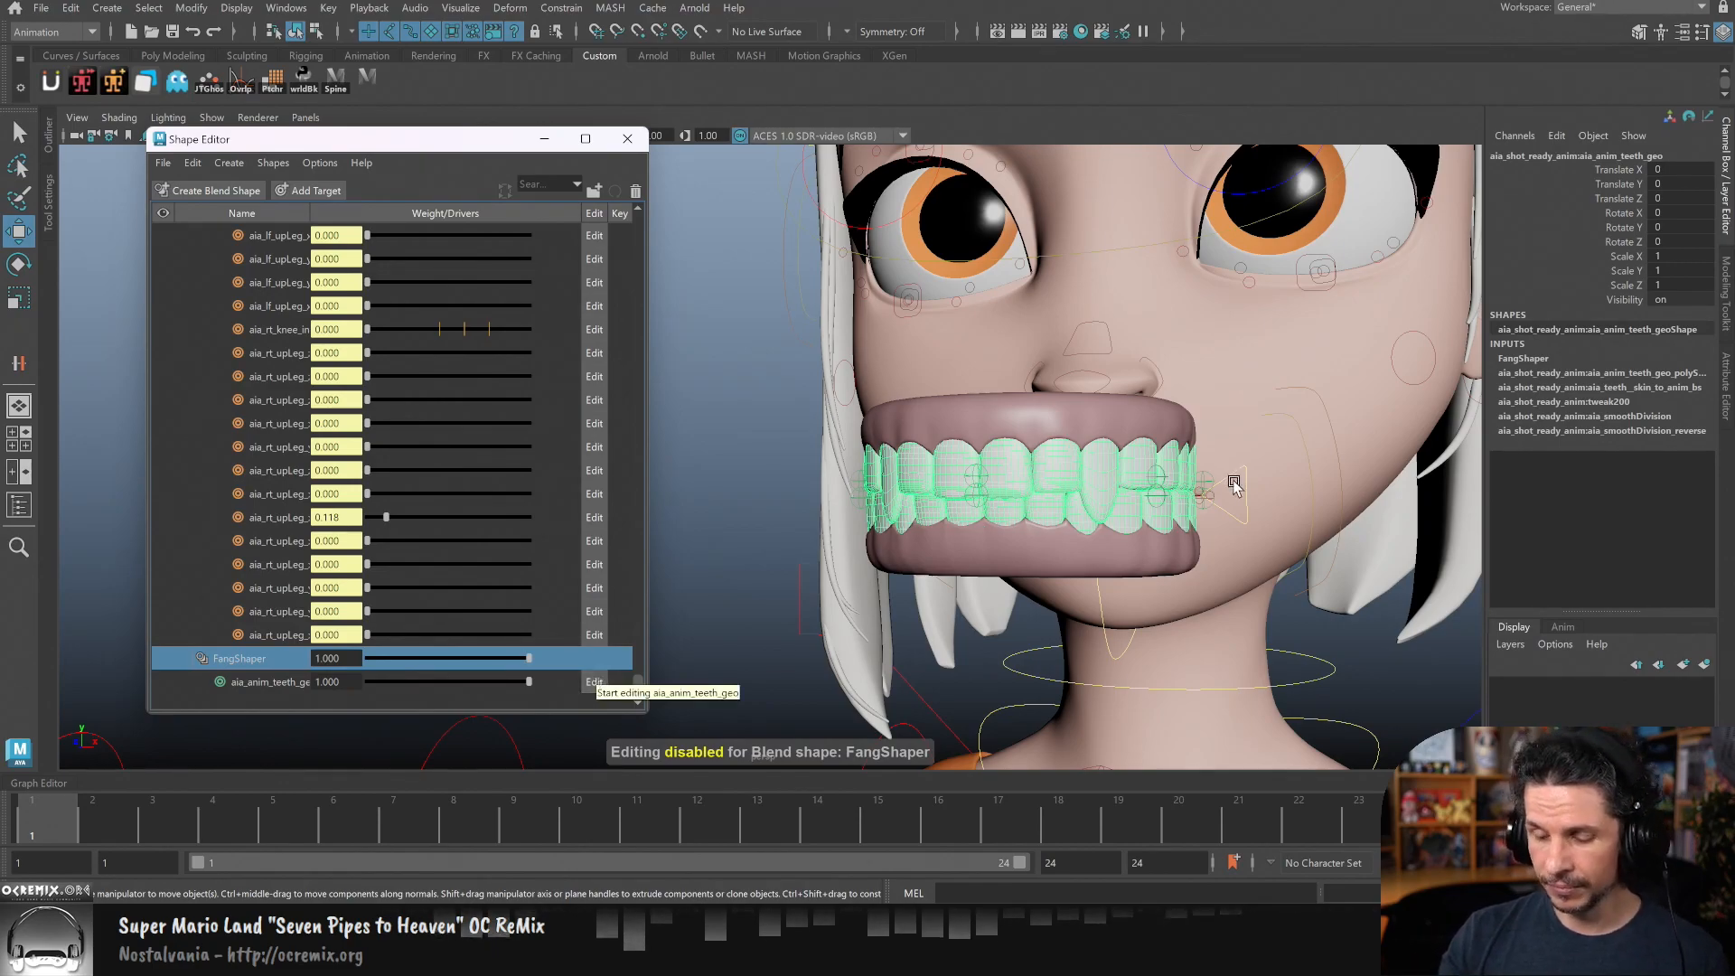
# - Open up the teeth by moving the lower gum and teeth control down to about -3.8 in Translate Y
pyautogui.keyDown('alt'); pyautogui.moveTo(1228, 514); pyautogui.dragTo(812, 710); pyautogui.keyUp('alt')
pyautogui.click(853, 641)
pyautogui.keyDown('alt'); pyautogui.moveTo(1096, 569); pyautogui.dragTo(964, 573); pyautogui.keyUp('alt')
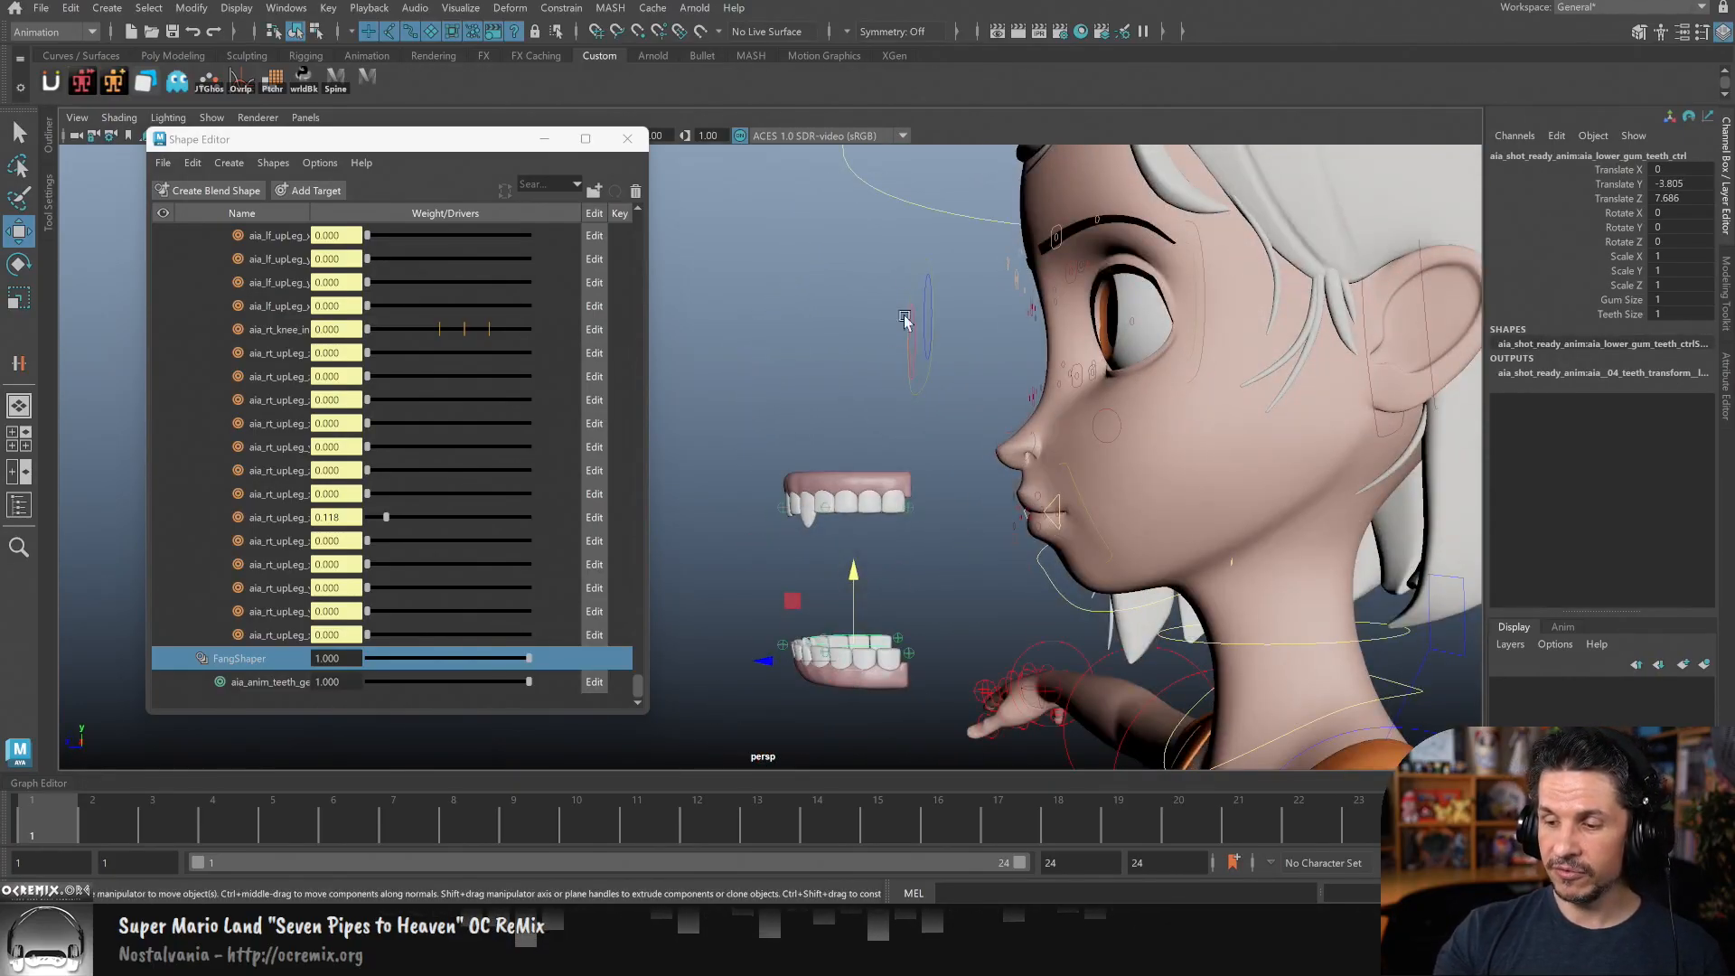
# - Test that the fangs follow the head by rotating the head control about -73.5 degrees in X, and undo the rotation
pyautogui.click(930, 206)
pyautogui.press('e')
pyautogui.keyDown('alt'); pyautogui.moveTo(1279, 347); pyautogui.dragTo(1046, 395, button='right'); pyautogui.keyUp('alt')
pyautogui.moveTo(1074, 531); pyautogui.dragTo(1123, 462)
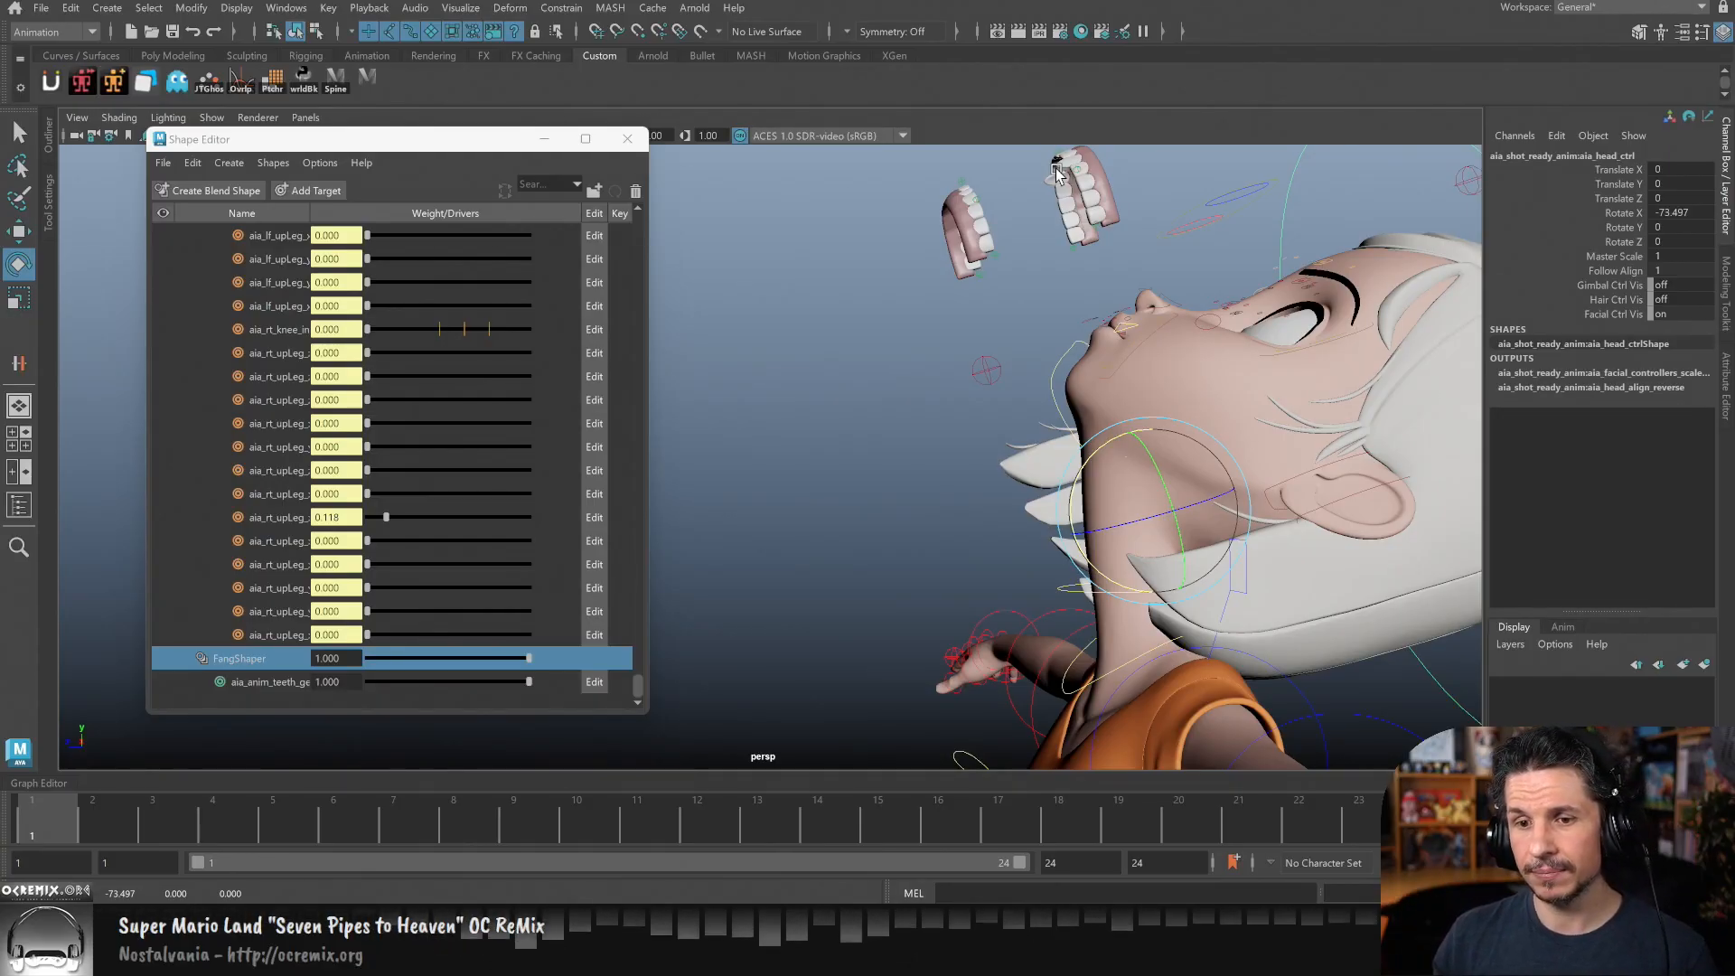
pyautogui.hotkey('ctrl', 'z')
pyautogui.hotkey('ctrl', 'z')
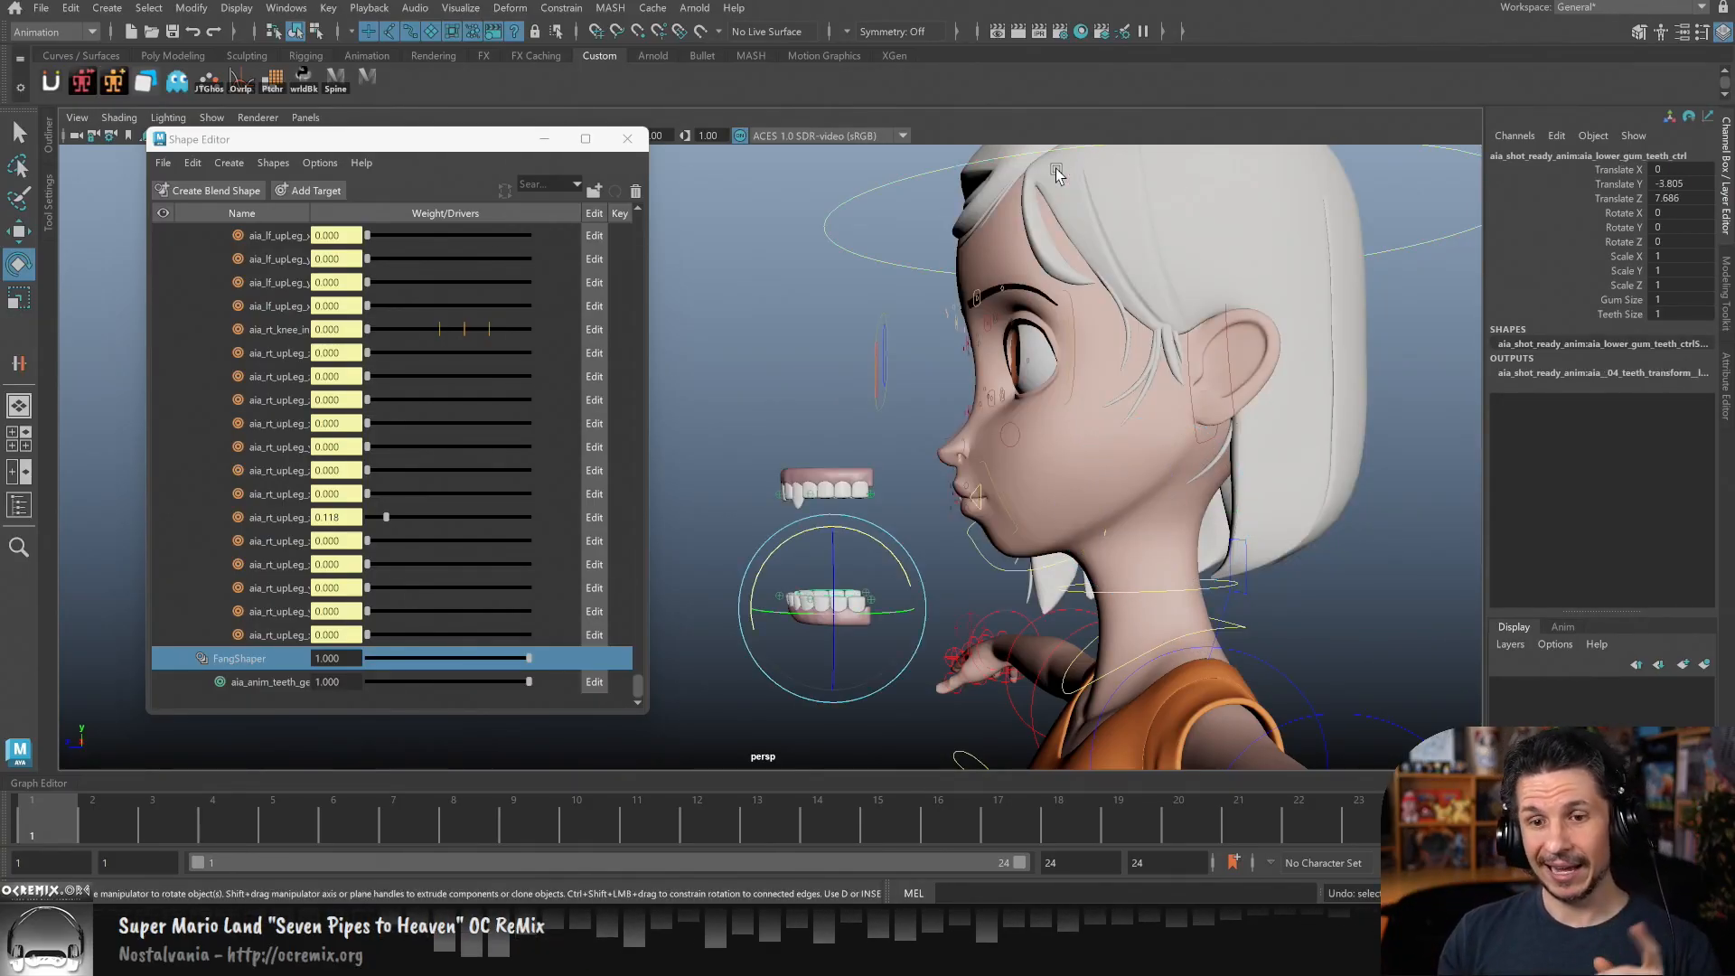
# - Move the first upper-left teeth control about -0.58 in X and 0.03 in Y to test the fangs' deformation
pyautogui.keyDown('alt'); pyautogui.moveTo(925, 565); pyautogui.dragTo(1449, 589, button='right'); pyautogui.keyUp('alt')
pyautogui.click(1144, 484)
pyautogui.press('w')
pyautogui.moveTo(1210, 407)
pyautogui.mouseDown()
pyautogui.moveTo(1216, 385)
pyautogui.moveTo(1158, 403)
pyautogui.moveTo(1218, 413)
pyautogui.moveTo(1152, 402)
pyautogui.moveTo(1193, 404)
pyautogui.mouseUp()
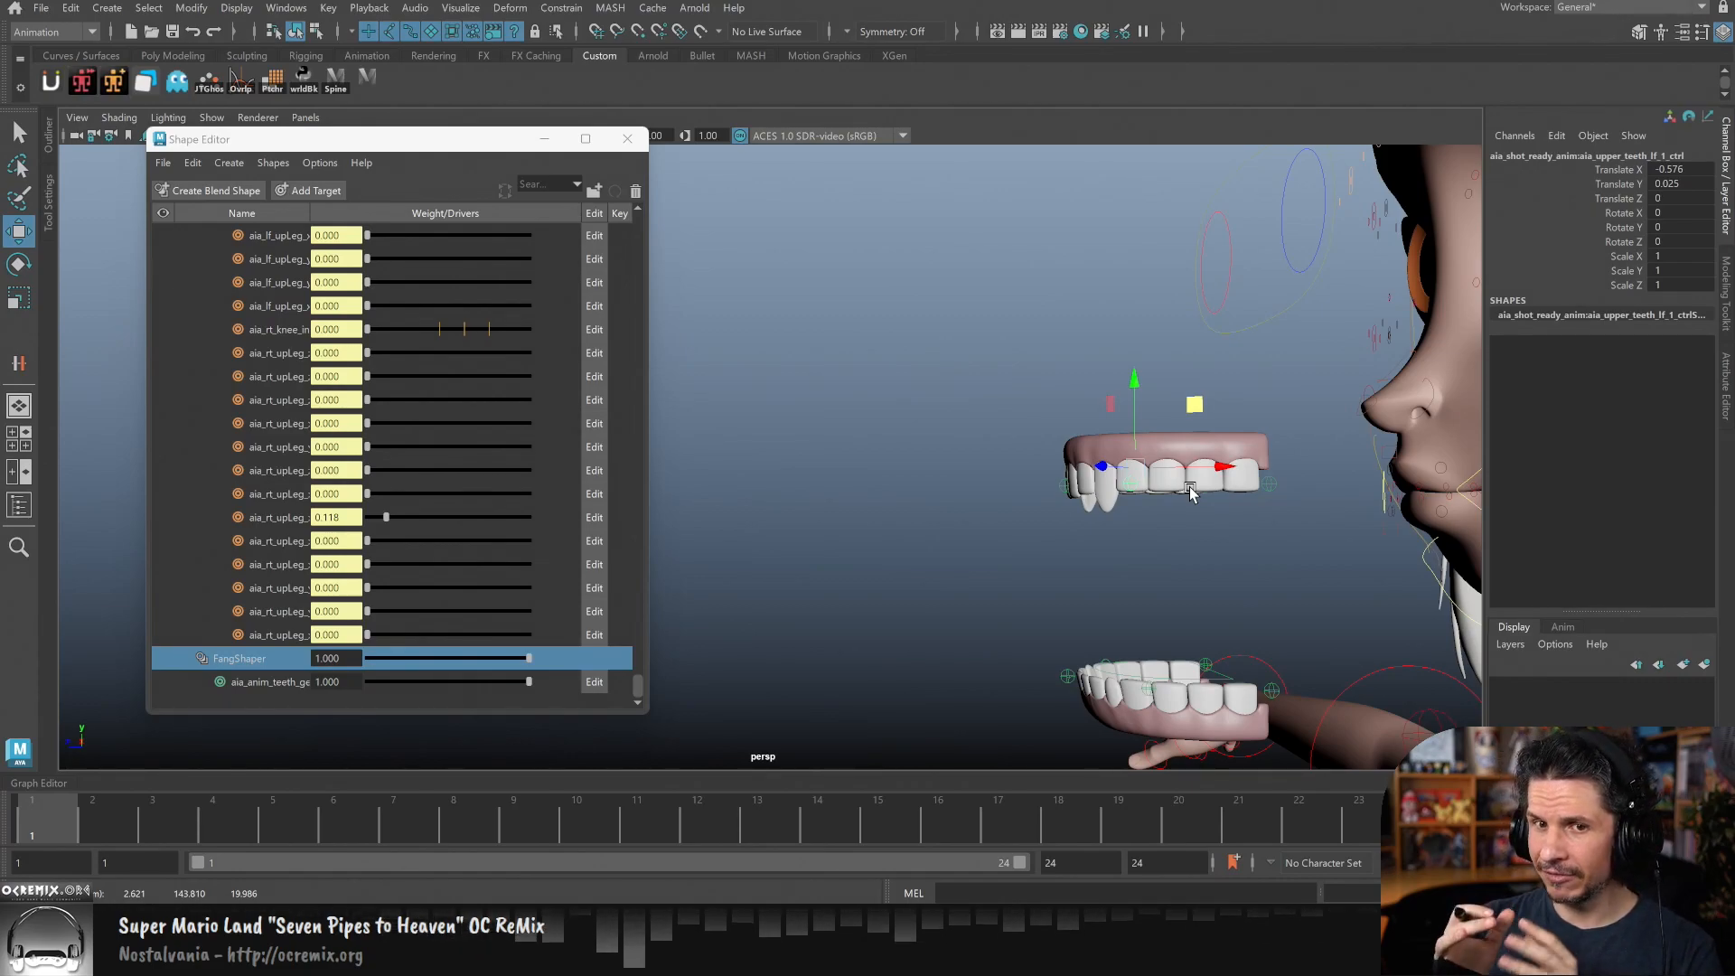
# - Exaggerate the first upper-left teeth control's offset to about -5.6 in X, and bring it back to about -1.9
pyautogui.keyDown('alt'); pyautogui.moveTo(1166, 563); pyautogui.dragTo(1316, 556, button='right'); pyautogui.keyUp('alt')
pyautogui.keyDown('alt'); pyautogui.moveTo(1317, 555); pyautogui.dragTo(1112, 579, button='middle'); pyautogui.keyUp('alt')
pyautogui.keyDown('alt'); pyautogui.moveTo(1111, 579); pyautogui.dragTo(1210, 562, button='right'); pyautogui.keyUp('alt')
pyautogui.keyDown('alt'); pyautogui.moveTo(1198, 579); pyautogui.dragTo(1217, 593); pyautogui.keyUp('alt')
pyautogui.keyDown('alt'); pyautogui.moveTo(1216, 593); pyautogui.dragTo(1266, 584, button='right'); pyautogui.keyUp('alt')
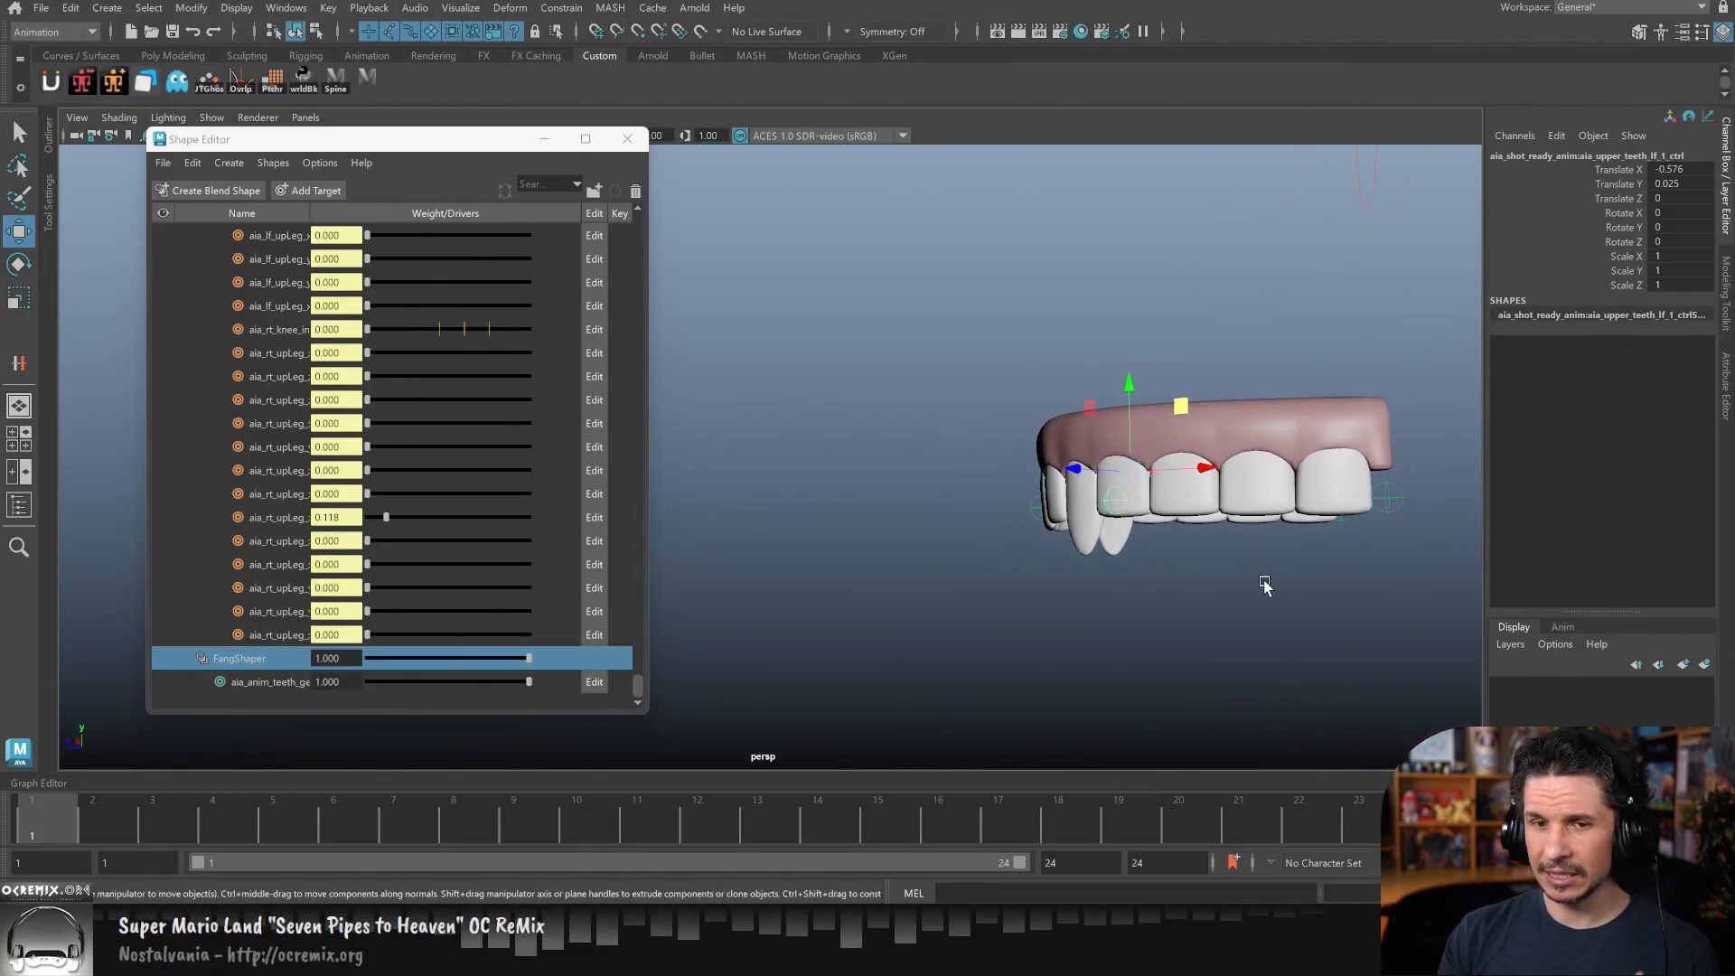
pyautogui.moveTo(1180, 407); pyautogui.dragTo(980, 407)
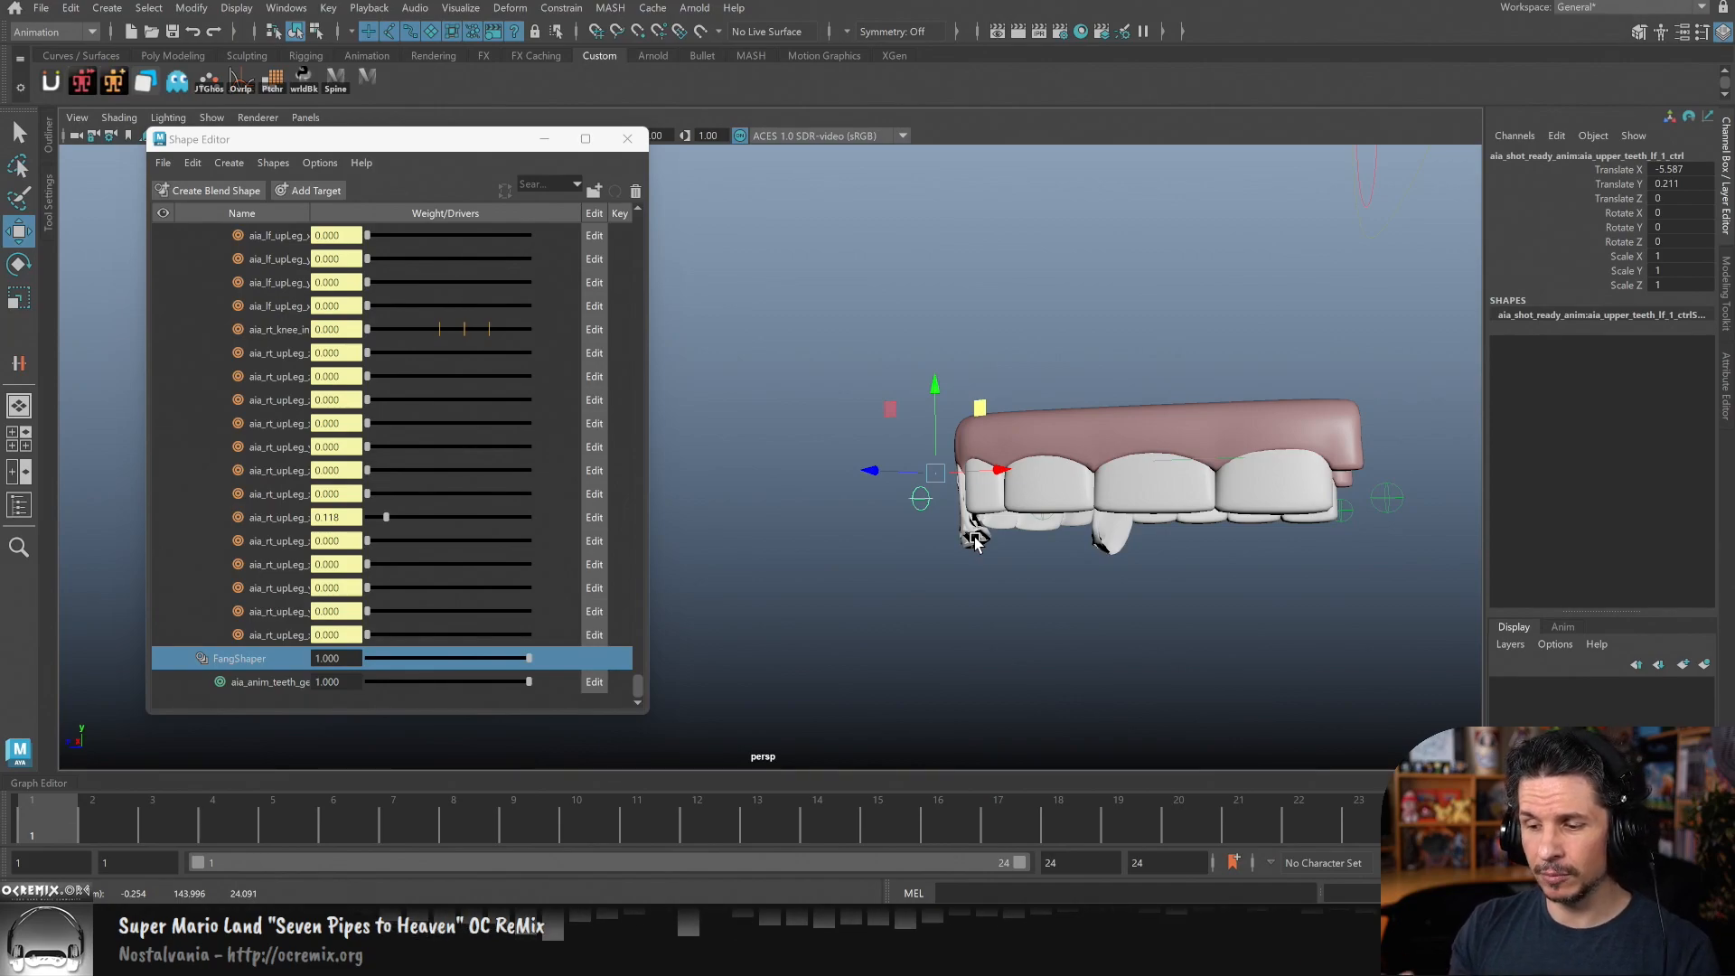
pyautogui.moveTo(990, 408); pyautogui.dragTo(1129, 415, button='middle')
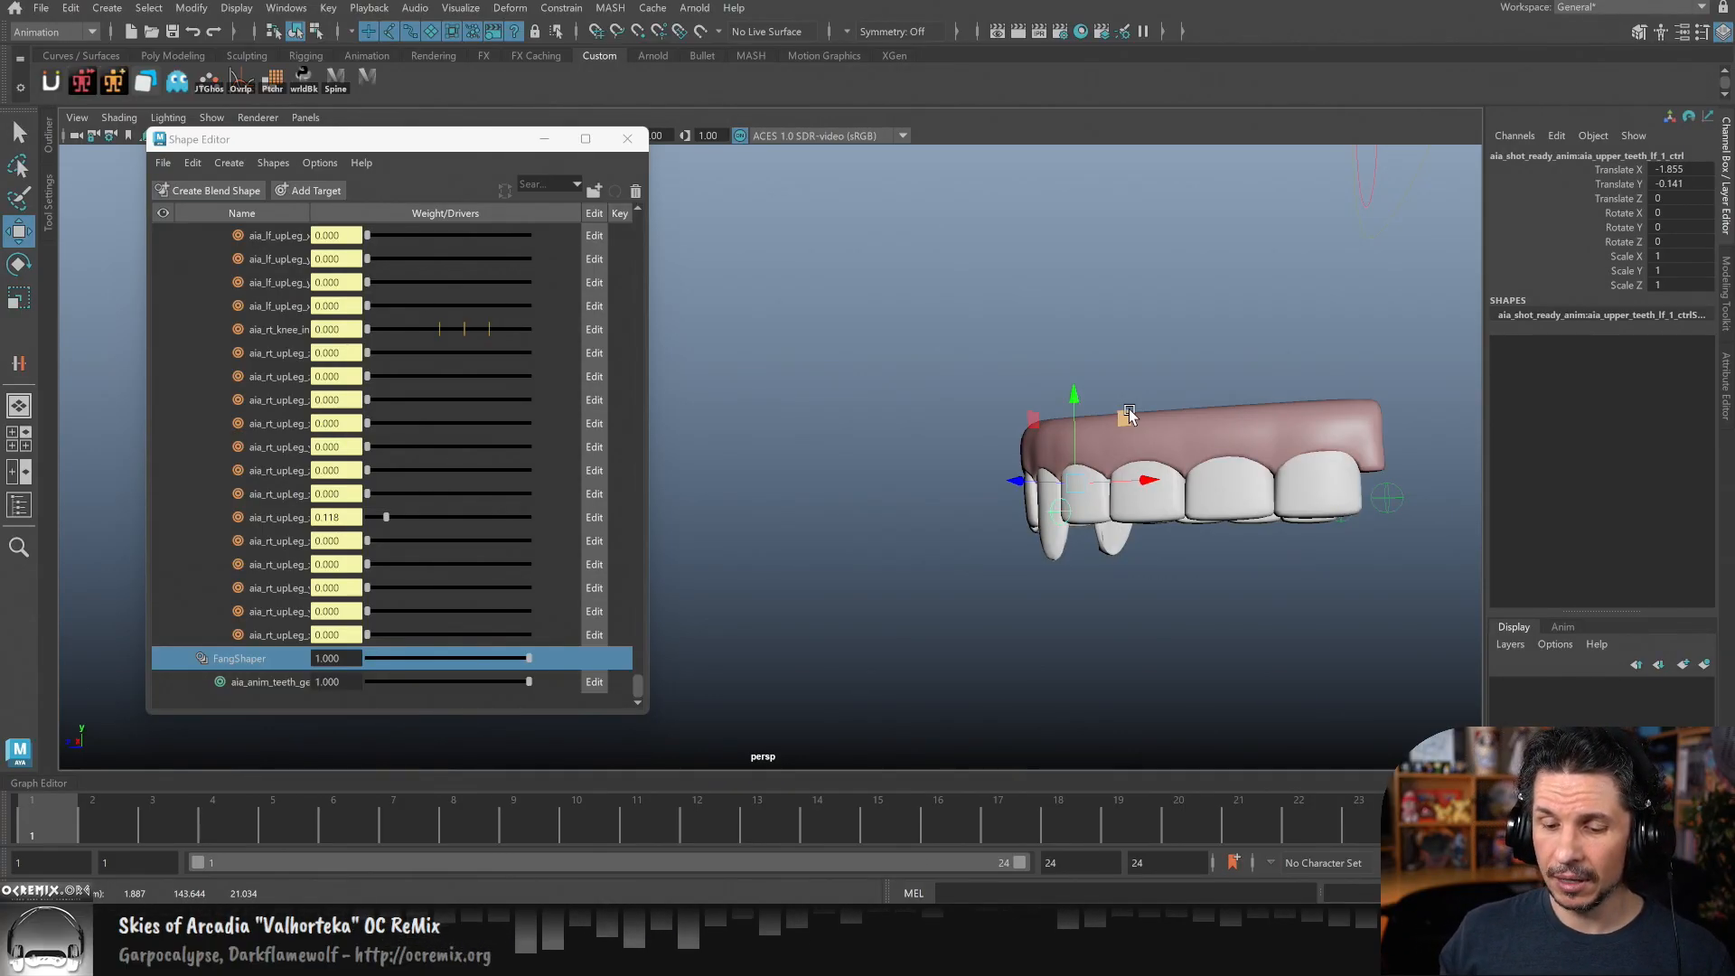
# - Undo the control moves, fang sculpting and FangShaper blend shape back to the original teeth, and close the Shape Editor
pyautogui.hotkey('ctrl', 'z')
pyautogui.hotkey('ctrl', 'z')
pyautogui.hotkey('ctrl', 'z')
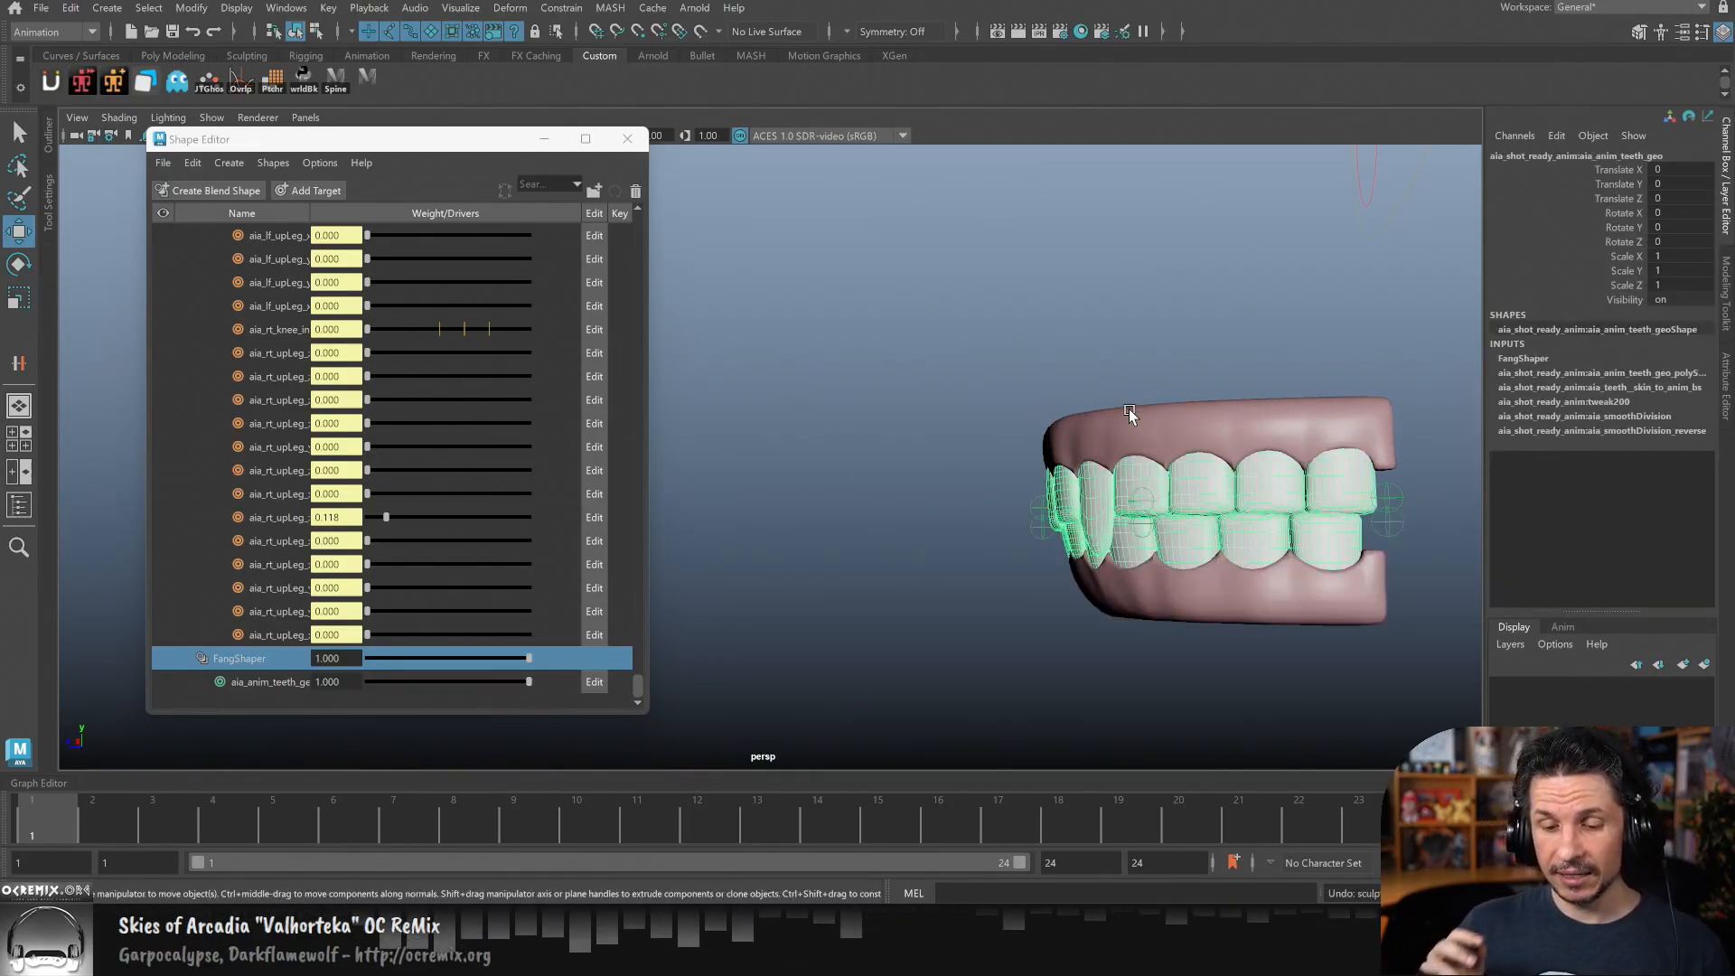
pyautogui.hotkey('ctrl', 'z')
pyautogui.hotkey('ctrl', 'z')
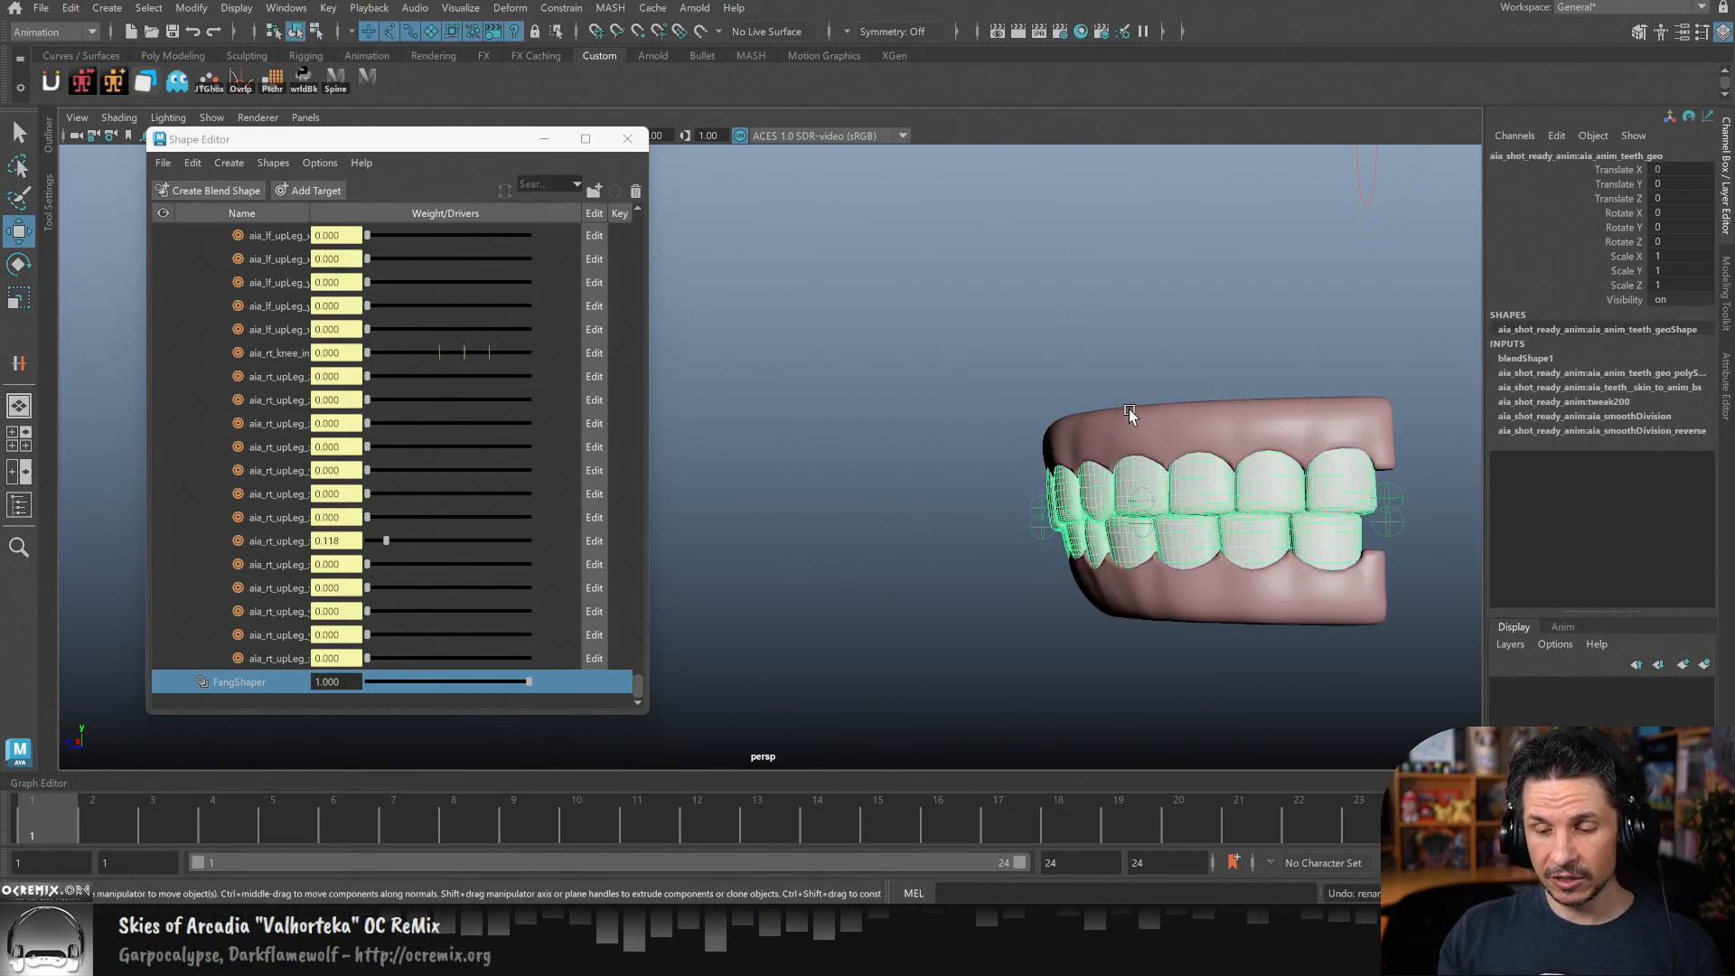
pyautogui.hotkey('ctrl', 'z')
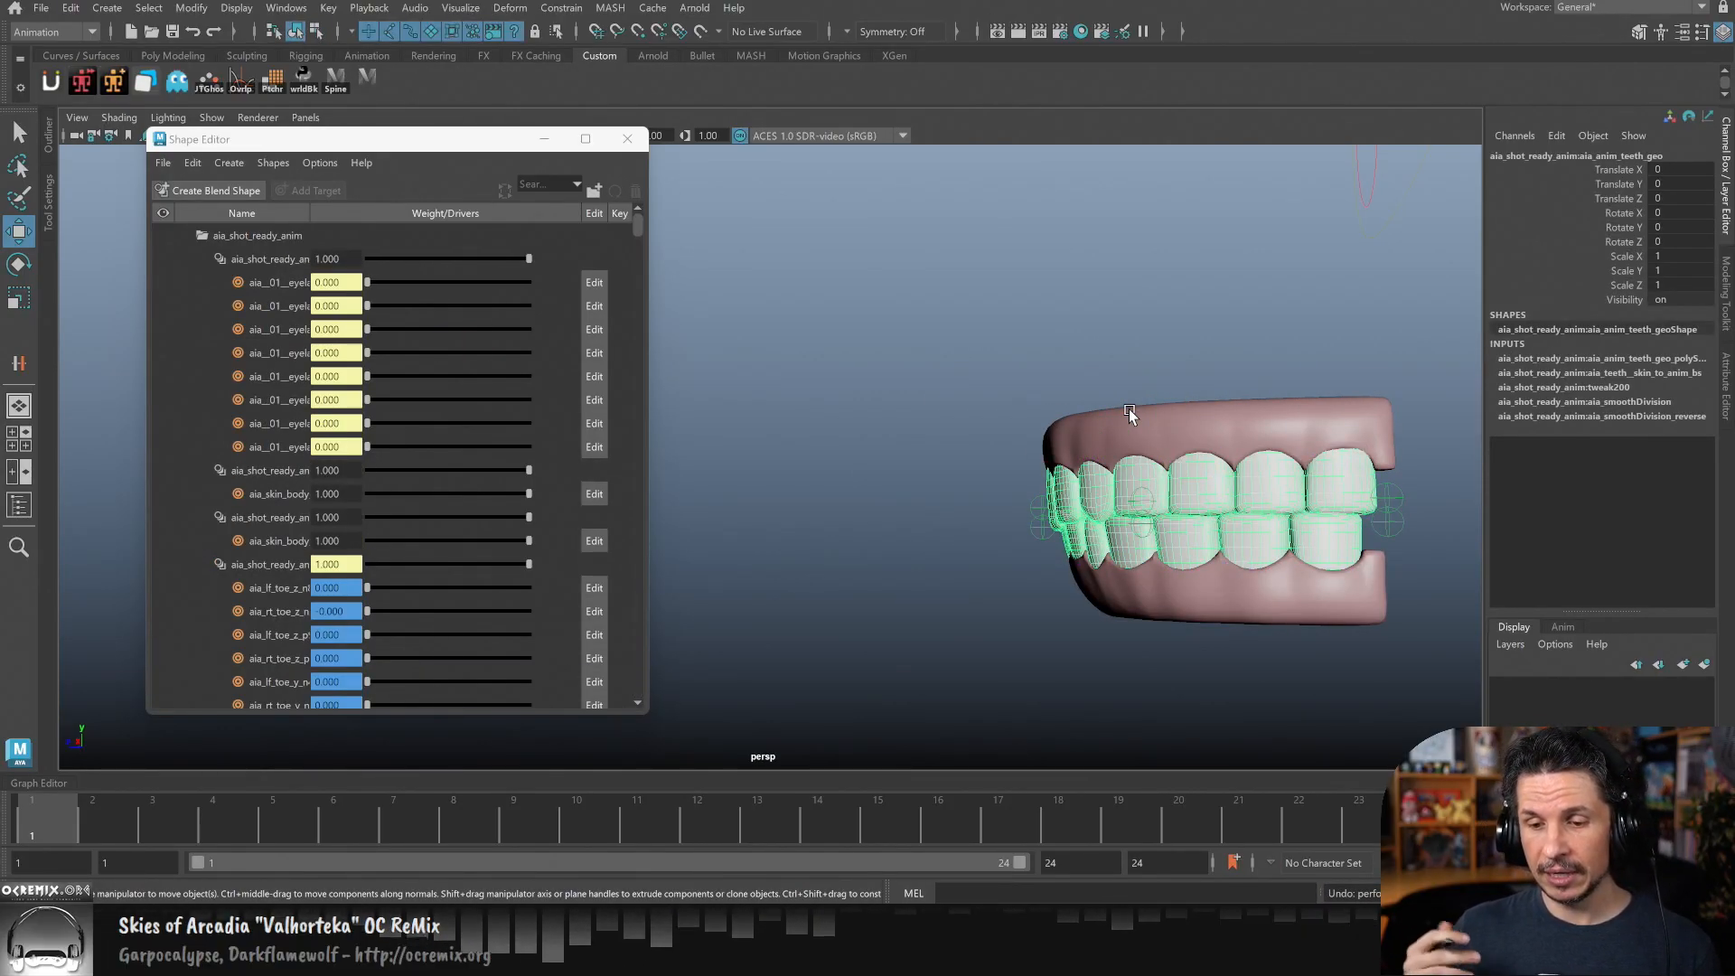
pyautogui.click(627, 138)
# - Open the Outliner, expand the rig hierarchy down to the groups inside aia_normal_geo_grp, and select aia_anim_geo_grp
pyautogui.keyDown('alt'); pyautogui.moveTo(1275, 486); pyautogui.dragTo(910, 538, button='right'); pyautogui.keyUp('alt')
pyautogui.keyDown('alt'); pyautogui.moveTo(911, 539); pyautogui.dragTo(1212, 524); pyautogui.keyUp('alt')
pyautogui.keyDown('alt'); pyautogui.moveTo(1212, 523); pyautogui.dragTo(952, 579, button='right'); pyautogui.keyUp('alt')
pyautogui.keyDown('alt'); pyautogui.moveTo(952, 579); pyautogui.dragTo(1007, 573); pyautogui.keyUp('alt')
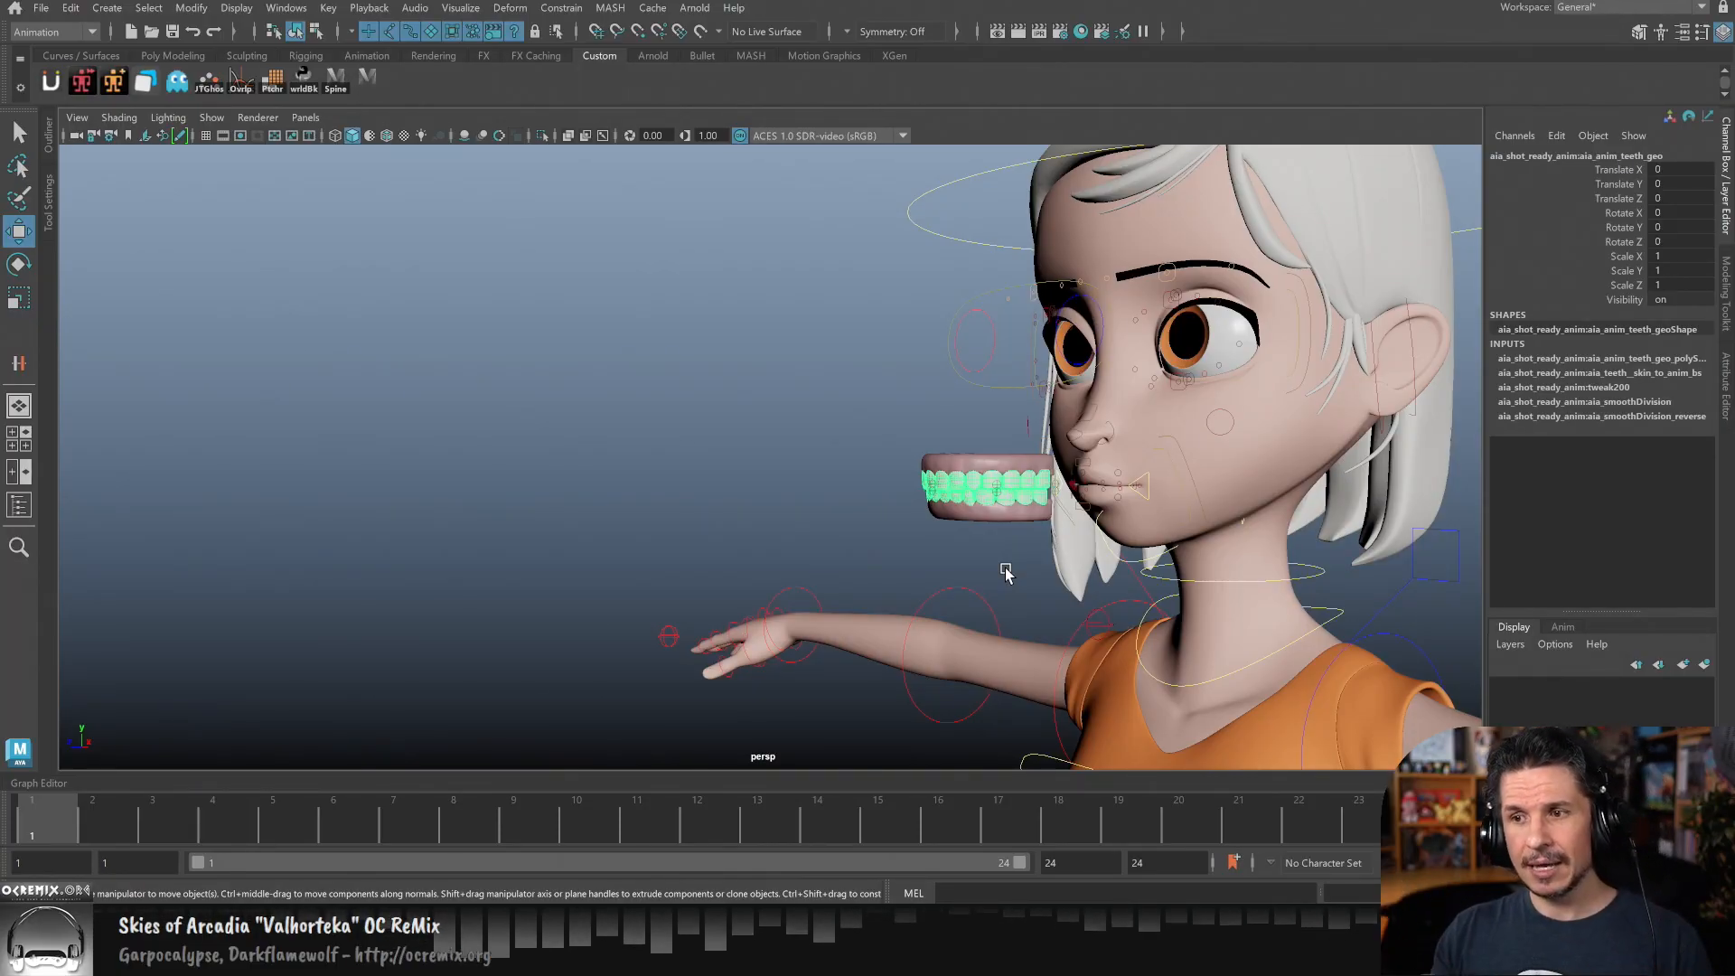
pyautogui.click(49, 140)
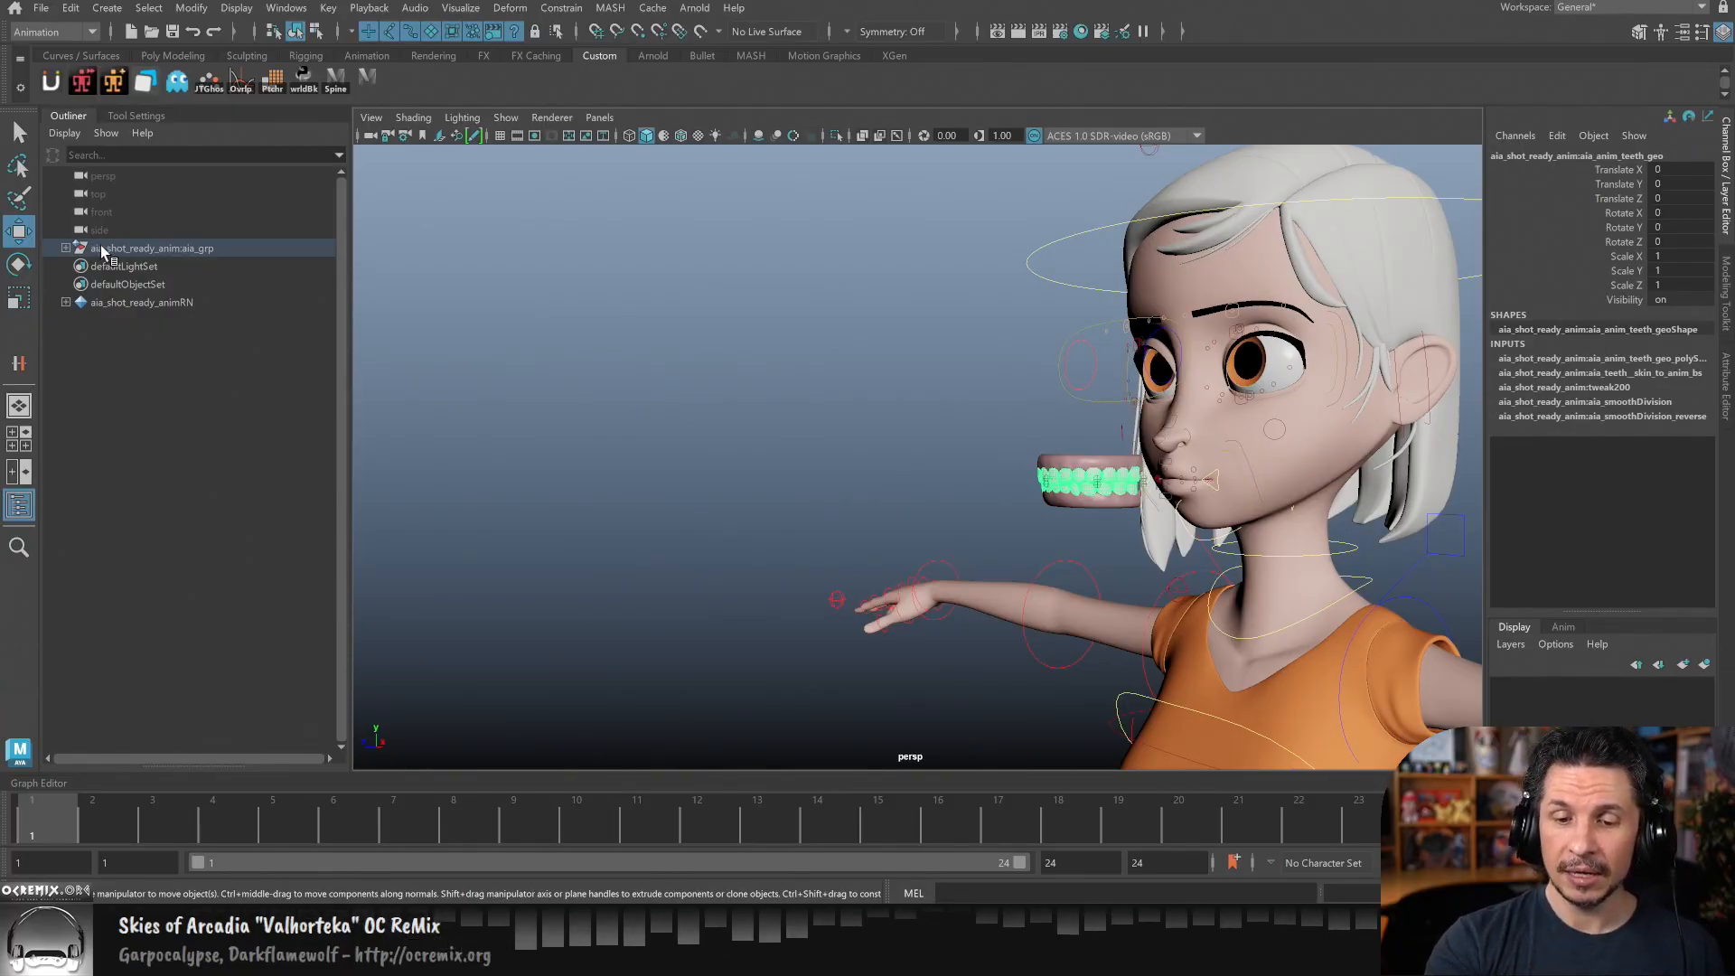
pyautogui.click(65, 247)
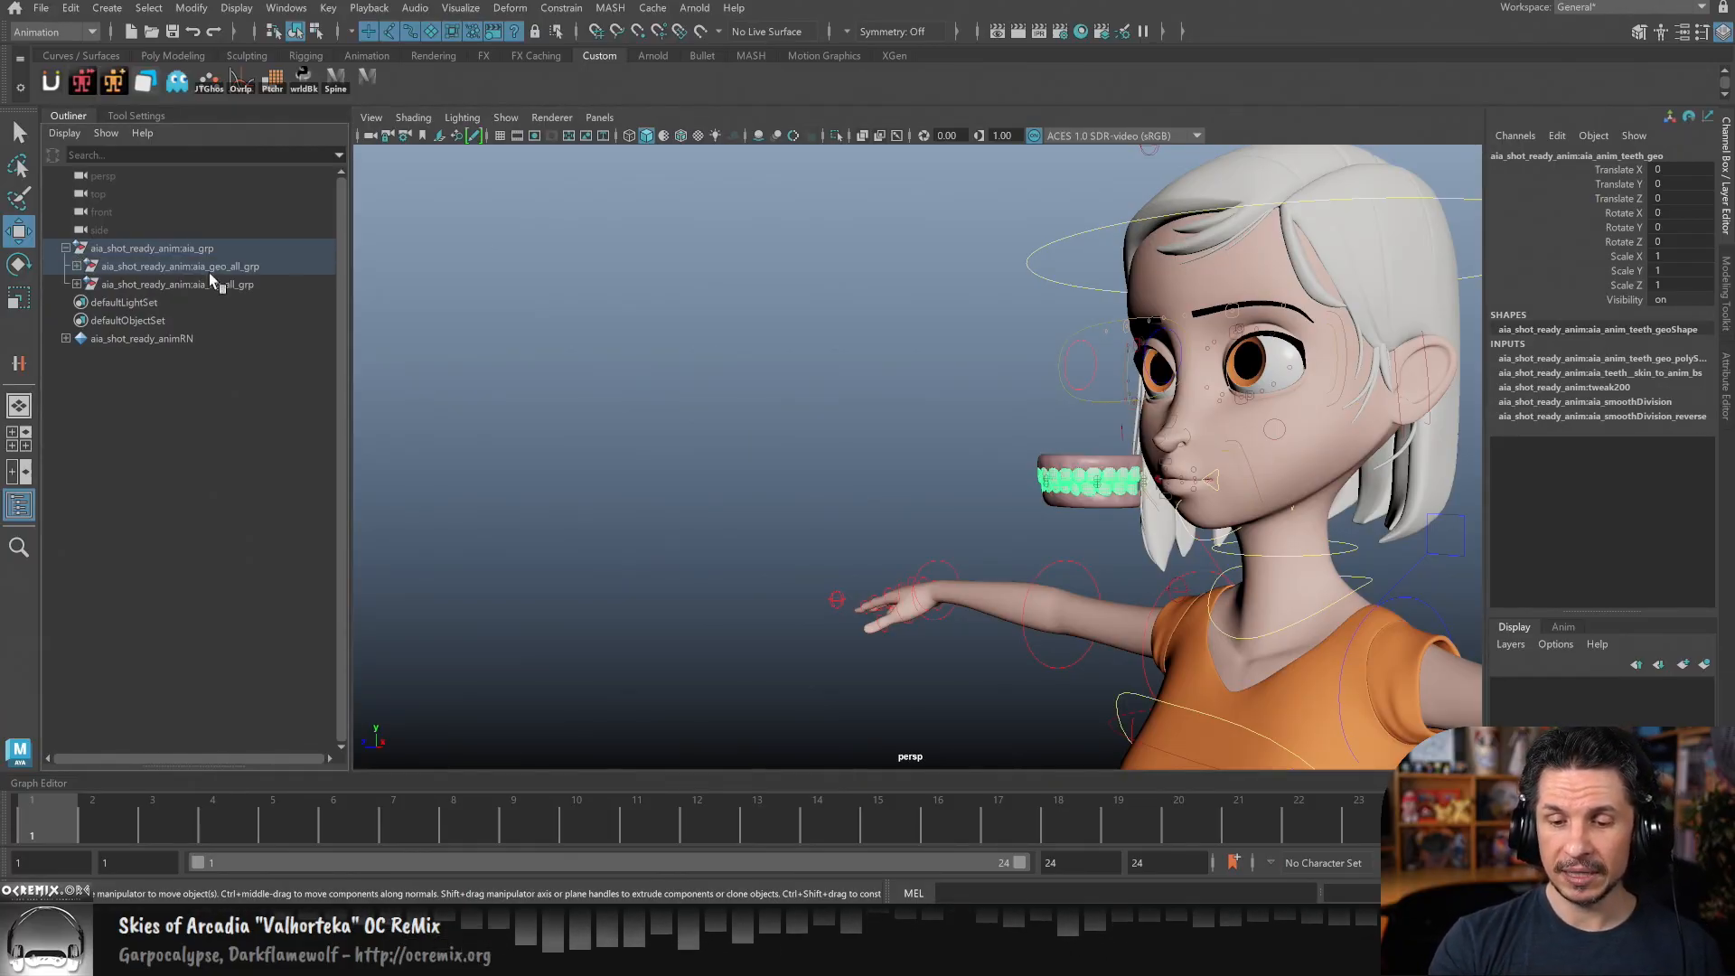
pyautogui.click(257, 269)
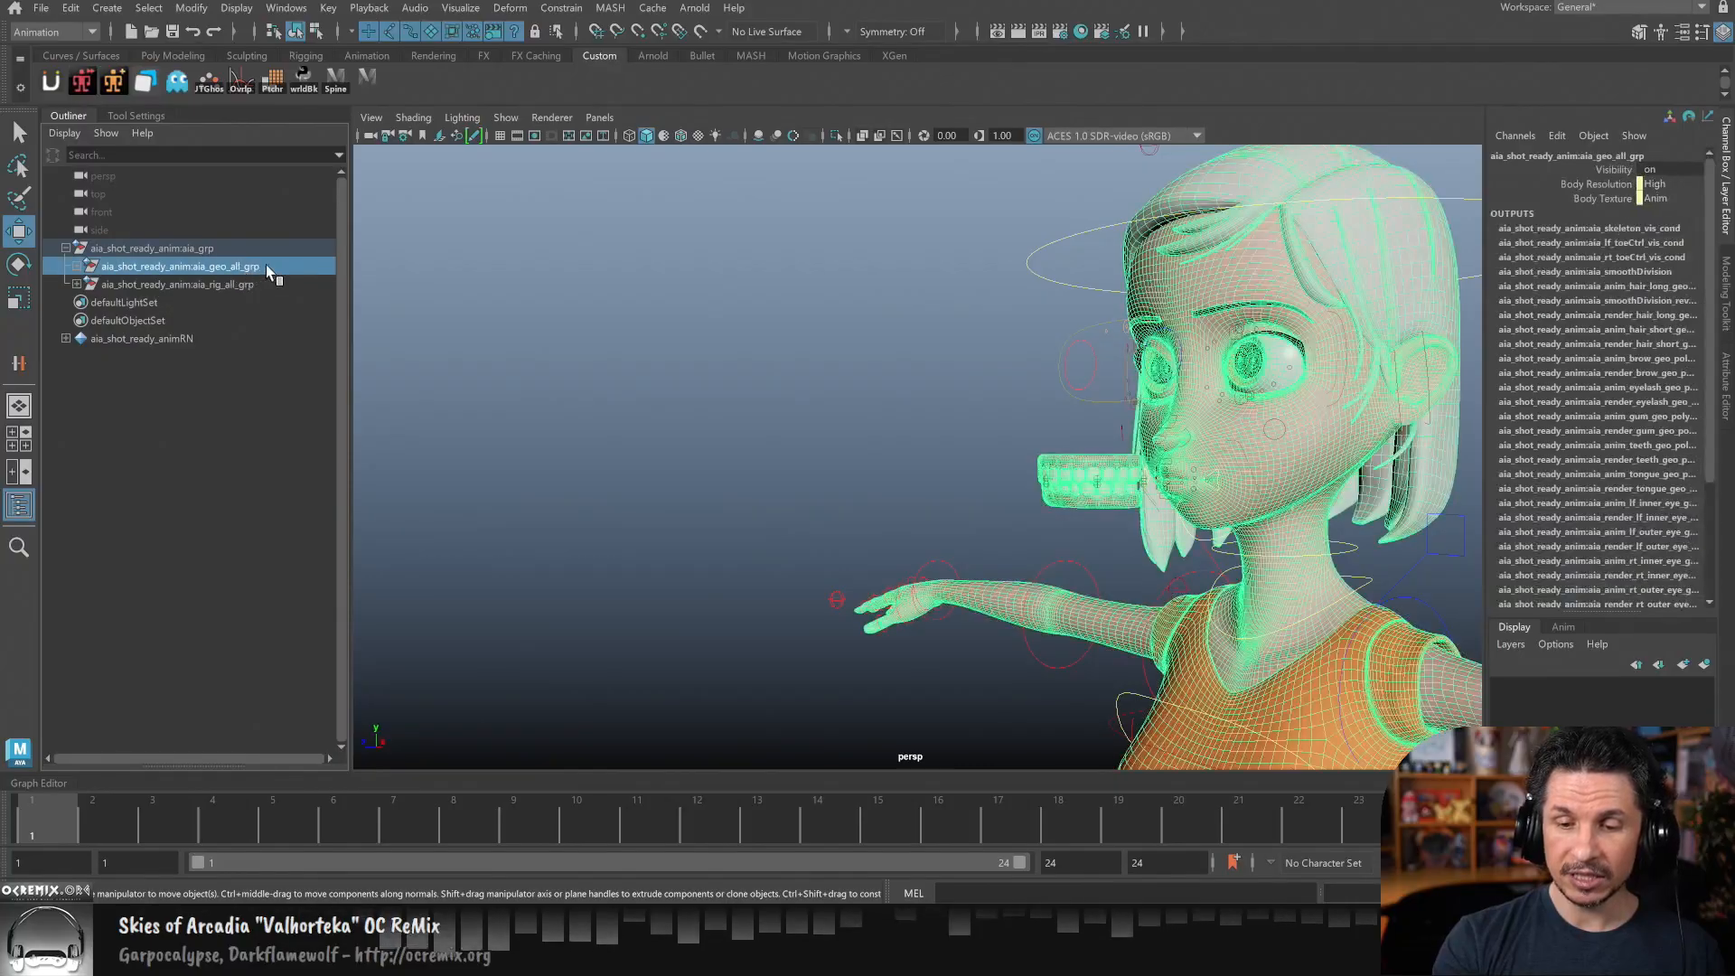
pyautogui.click(77, 266)
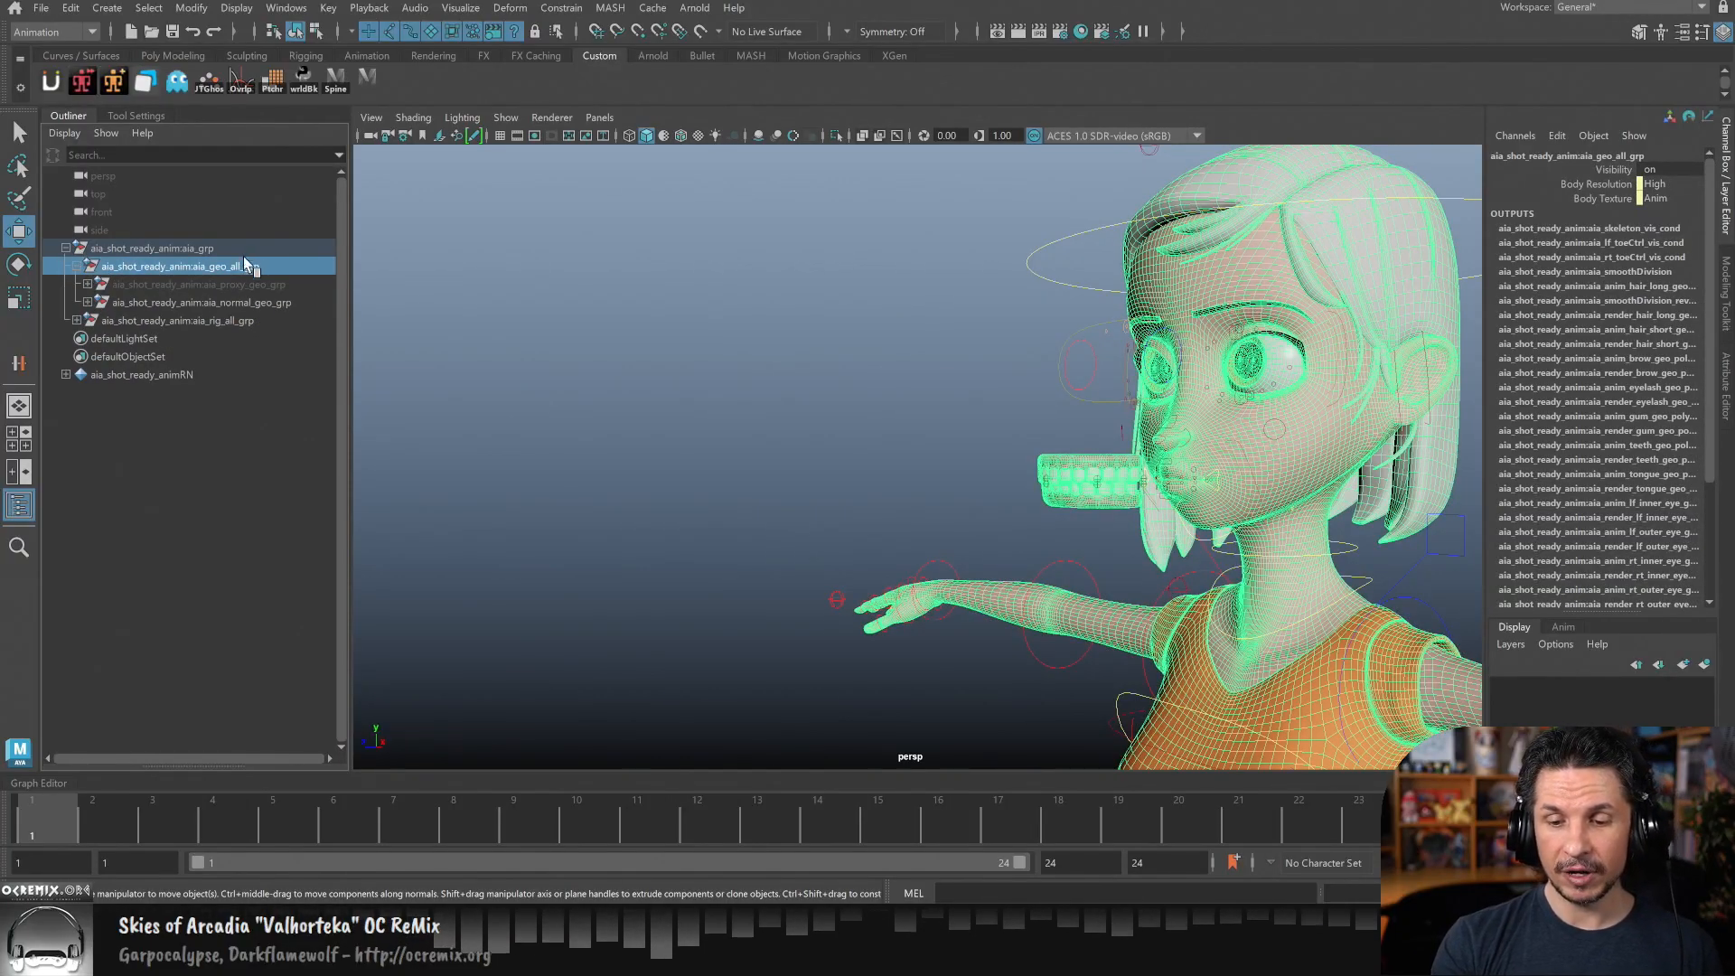
pyautogui.click(87, 302)
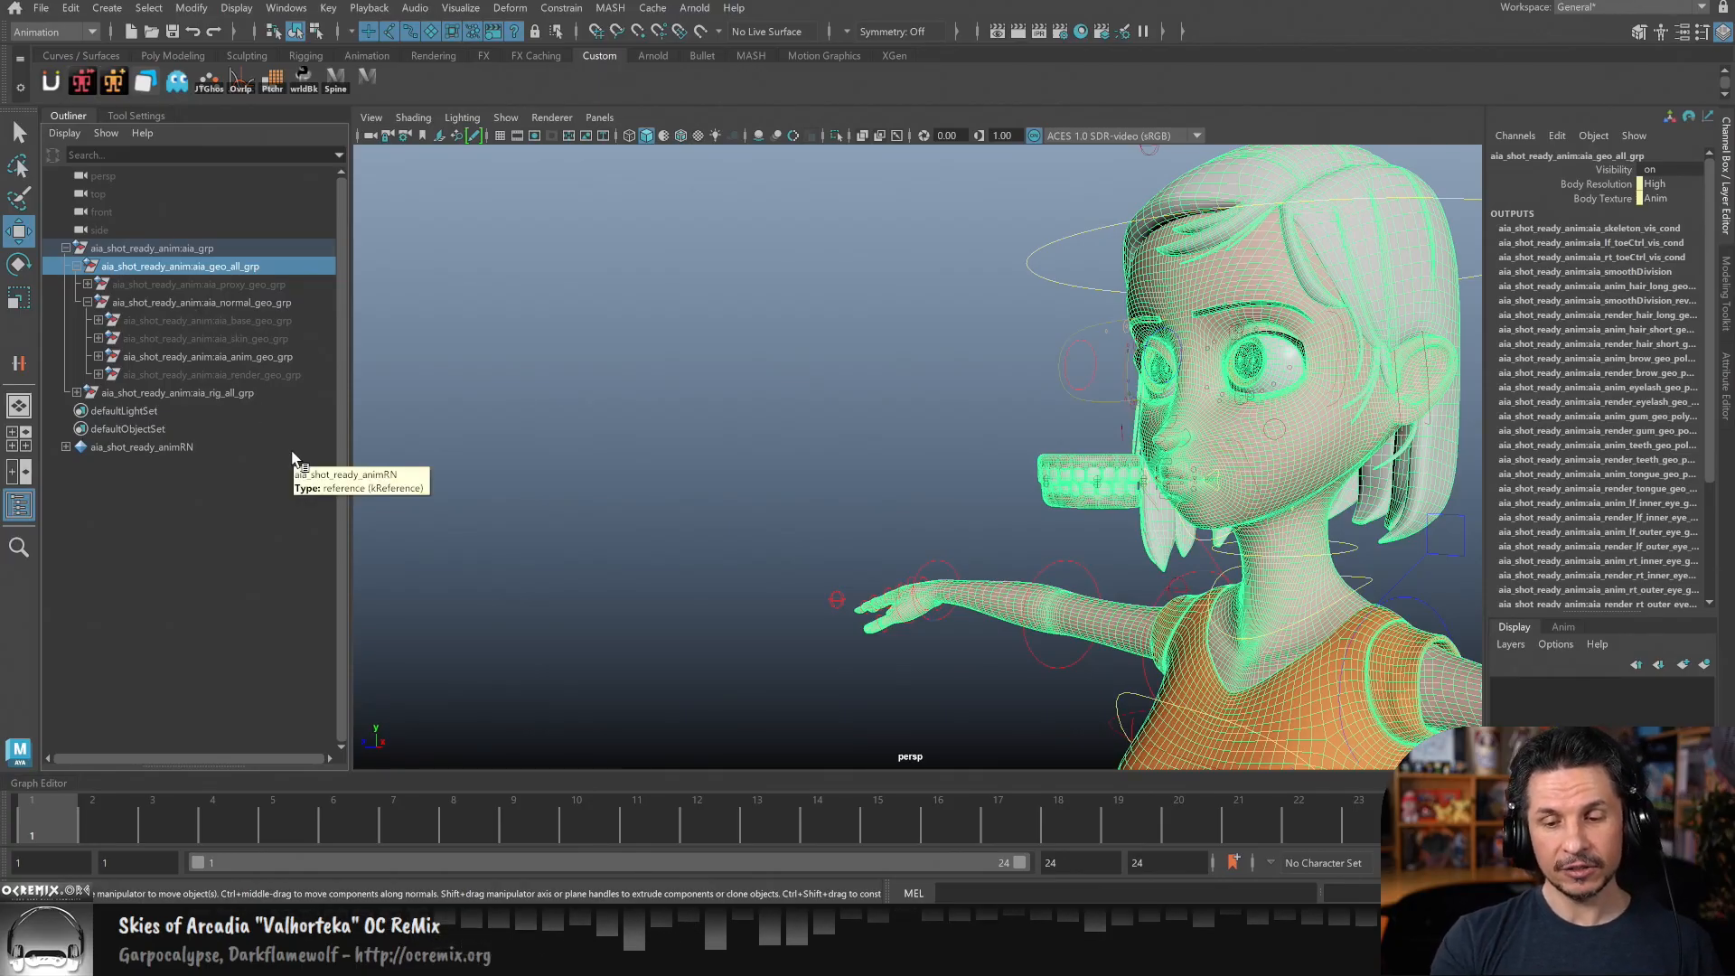
pyautogui.click(278, 357)
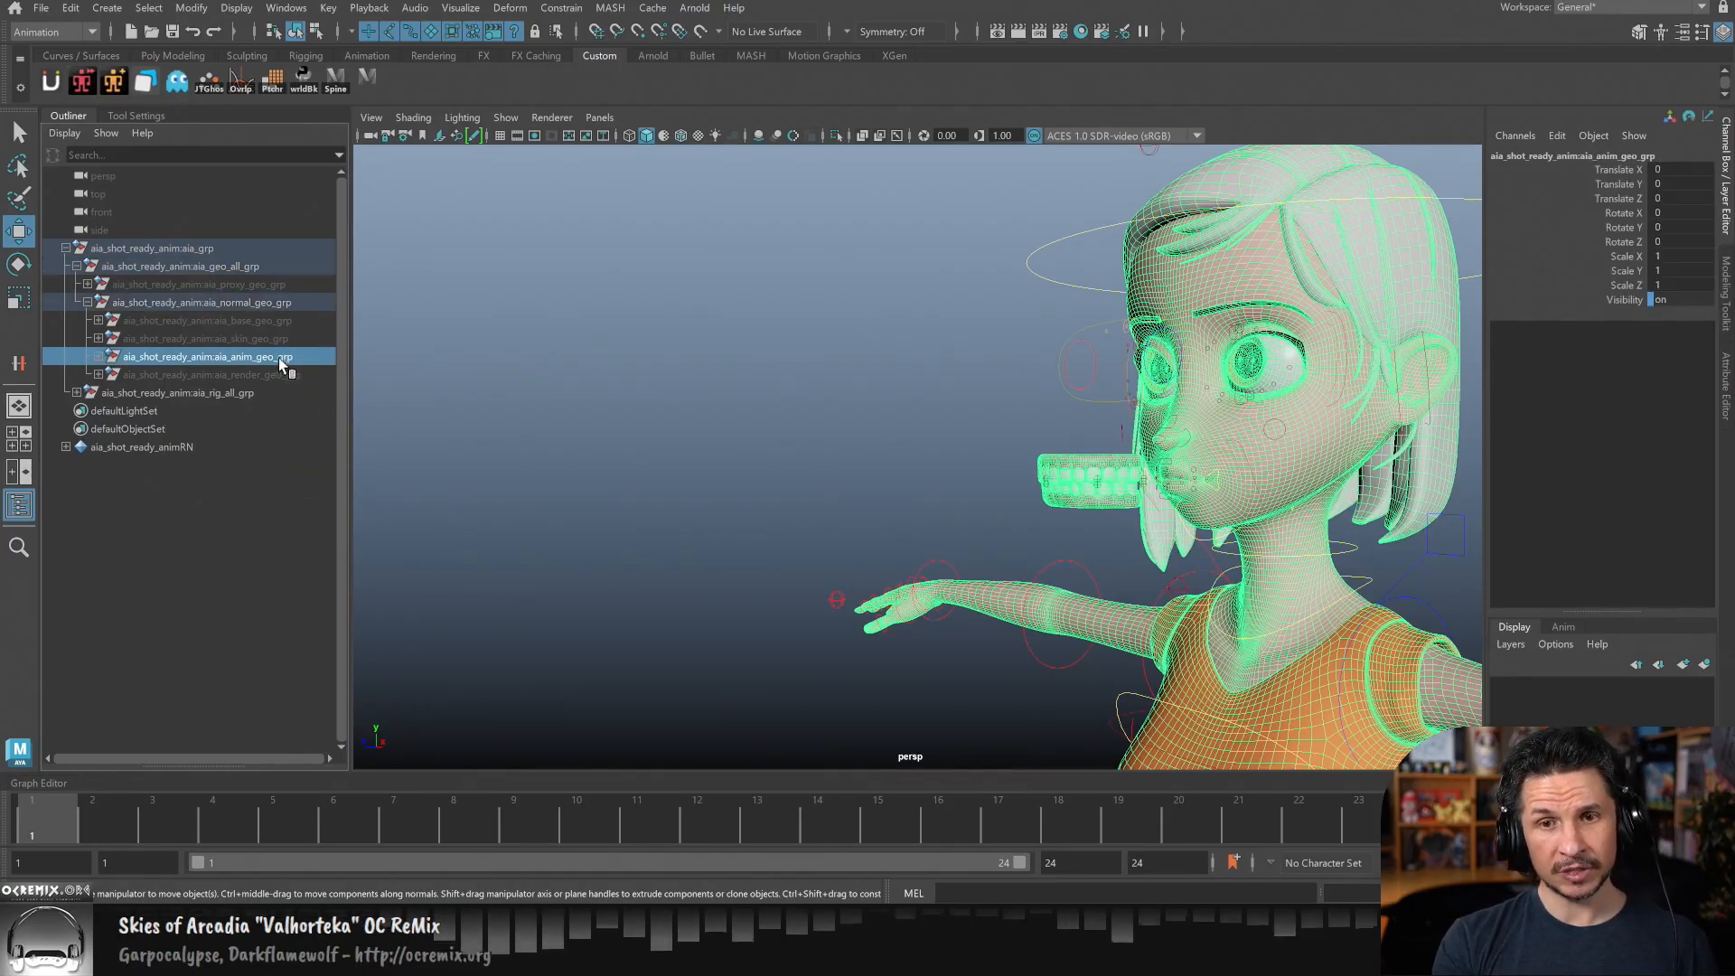
# - Set the root control's Body Texture to Render, select aia_render_geo_grp to inspect that geometry, and clear the selection
pyautogui.keyDown('alt'); pyautogui.moveTo(1246, 523); pyautogui.dragTo(810, 477, button='right'); pyautogui.keyUp('alt')
pyautogui.keyDown('alt'); pyautogui.moveTo(810, 476); pyautogui.dragTo(865, 518); pyautogui.keyUp('alt')
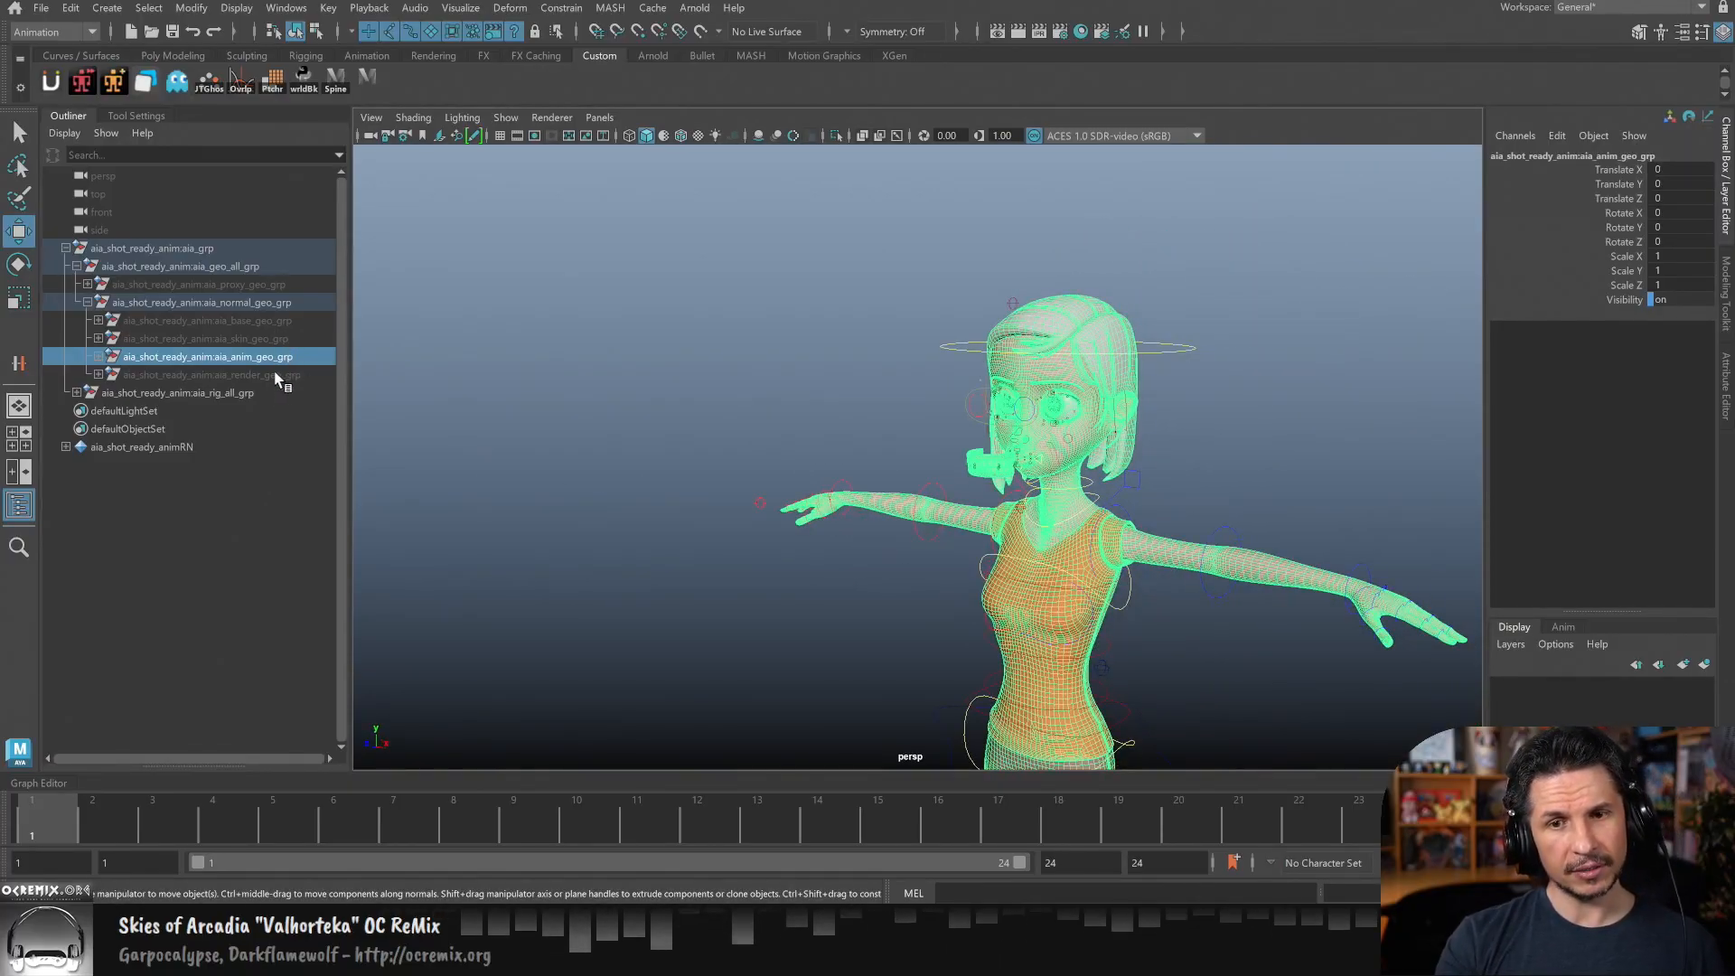
pyautogui.keyDown('alt'); pyautogui.moveTo(1265, 521); pyautogui.dragTo(1270, 341, button='middle'); pyautogui.keyUp('alt')
pyautogui.keyDown('alt'); pyautogui.moveTo(1270, 341); pyautogui.dragTo(1085, 371, button='right'); pyautogui.keyUp('alt')
pyautogui.keyDown('alt'); pyautogui.moveTo(1085, 370); pyautogui.dragTo(945, 542); pyautogui.keyUp('alt')
pyautogui.keyDown('alt'); pyautogui.moveTo(945, 542); pyautogui.dragTo(924, 464, button='middle'); pyautogui.keyUp('alt')
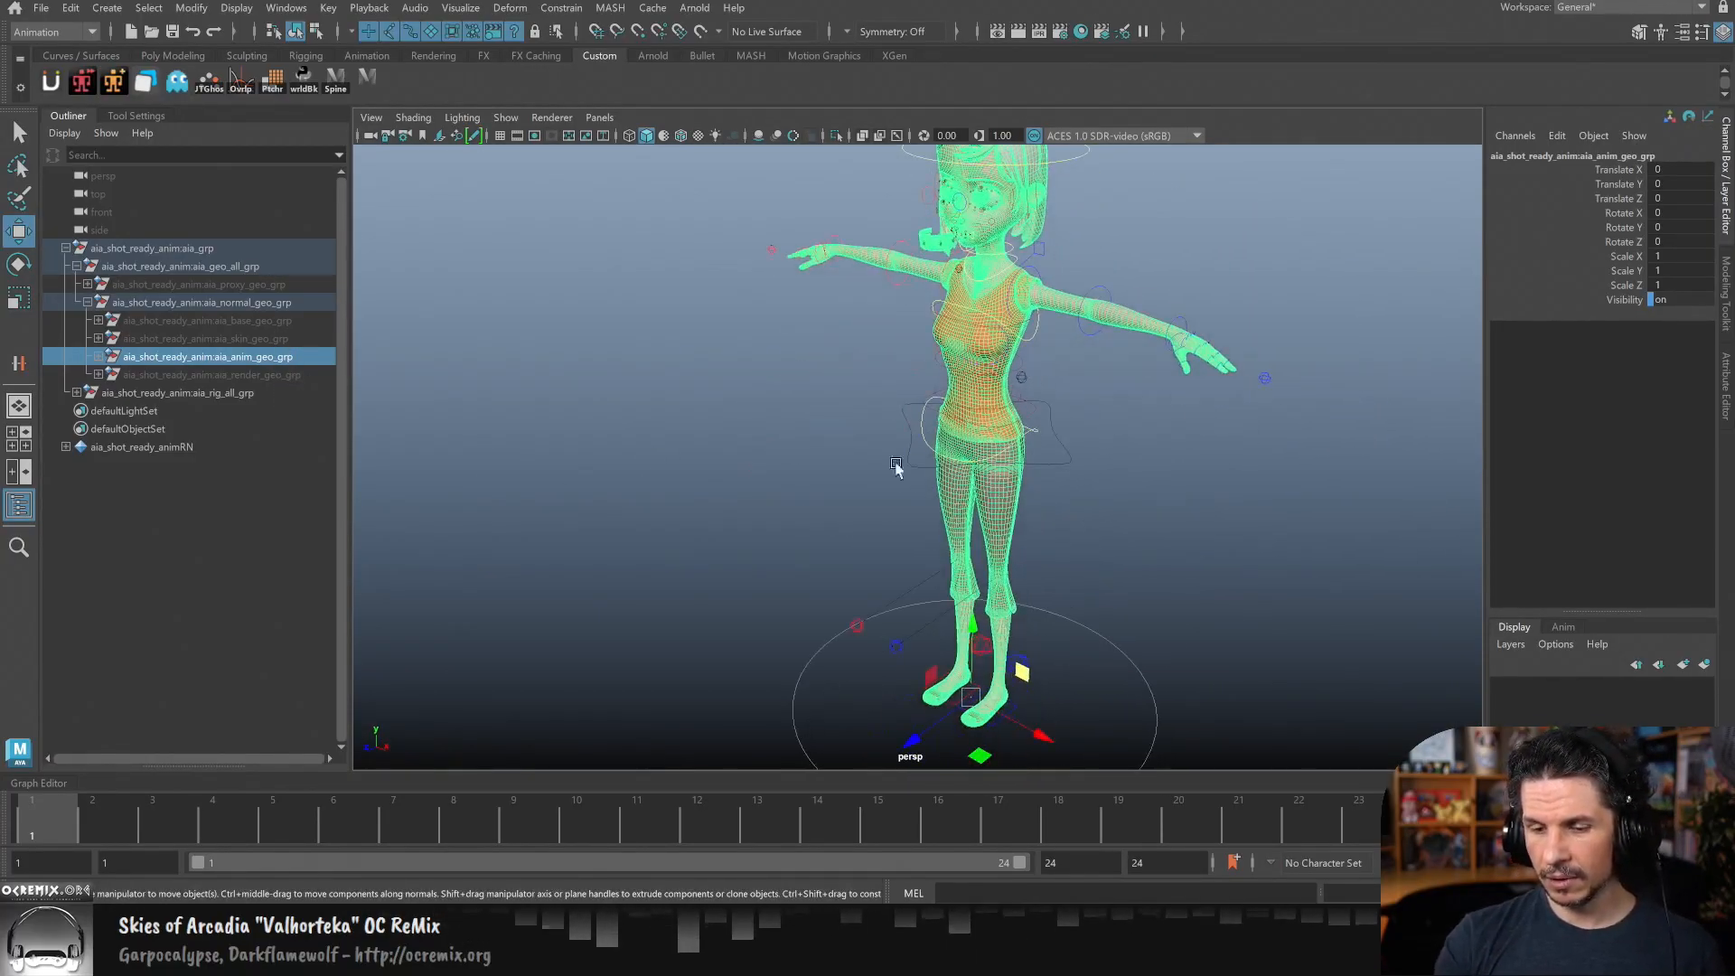
pyautogui.moveTo(801, 658); pyautogui.dragTo(839, 693)
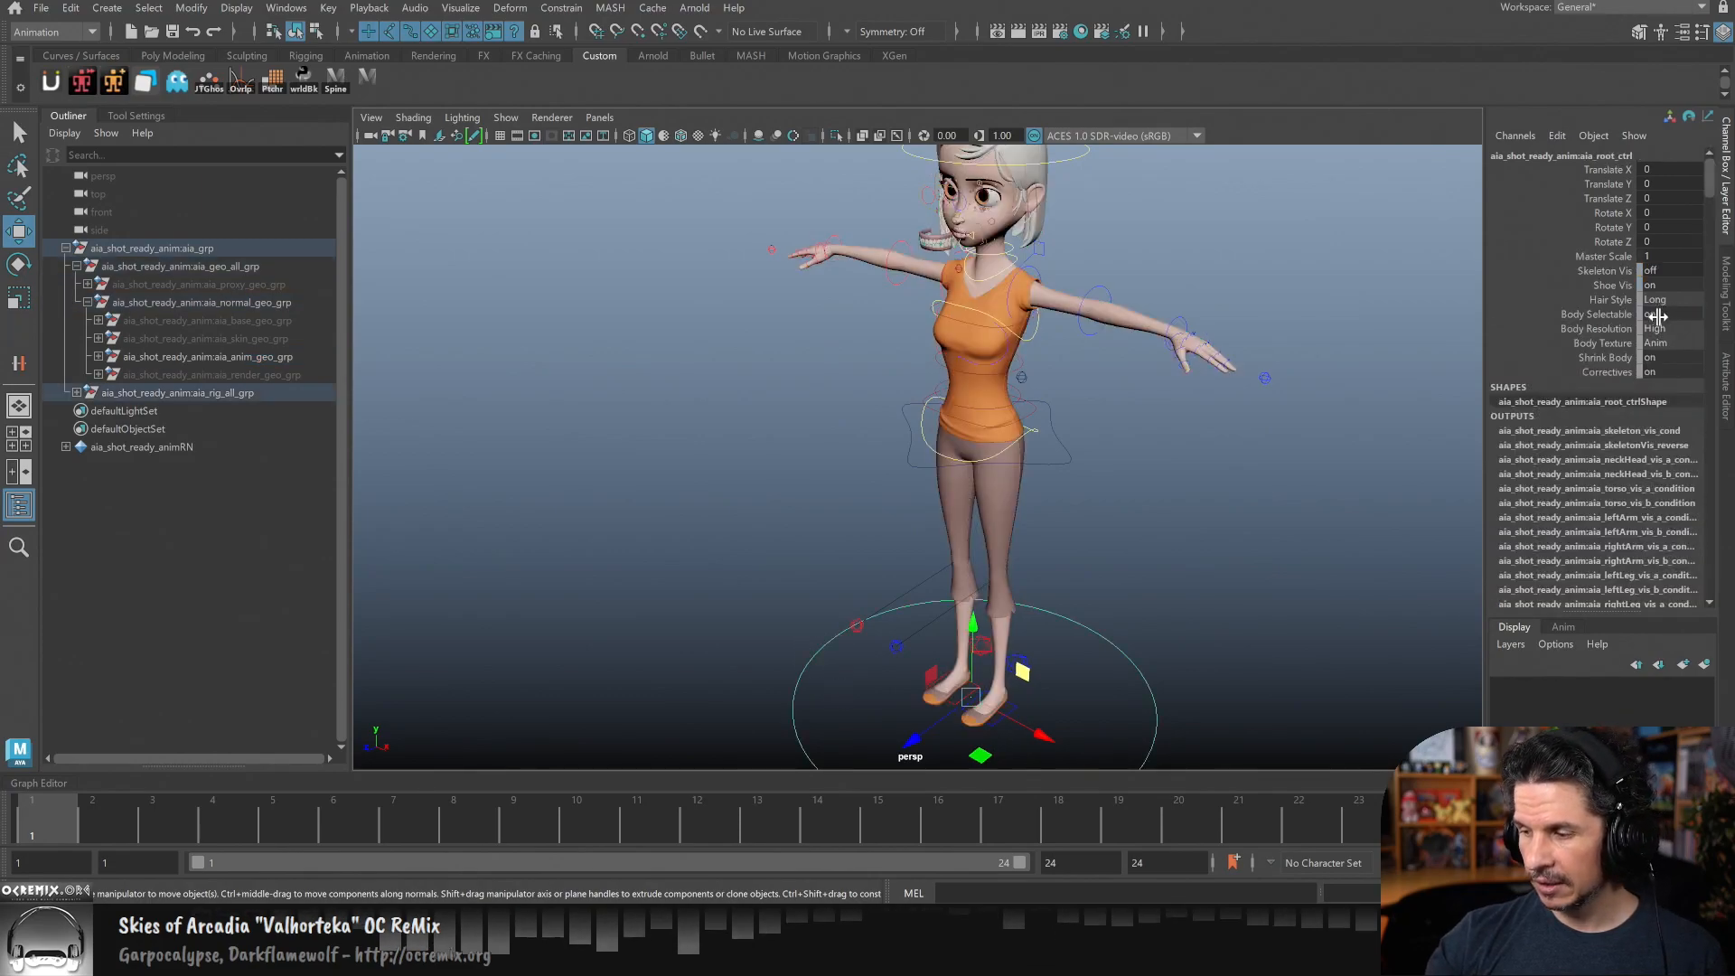
pyautogui.click(1670, 342)
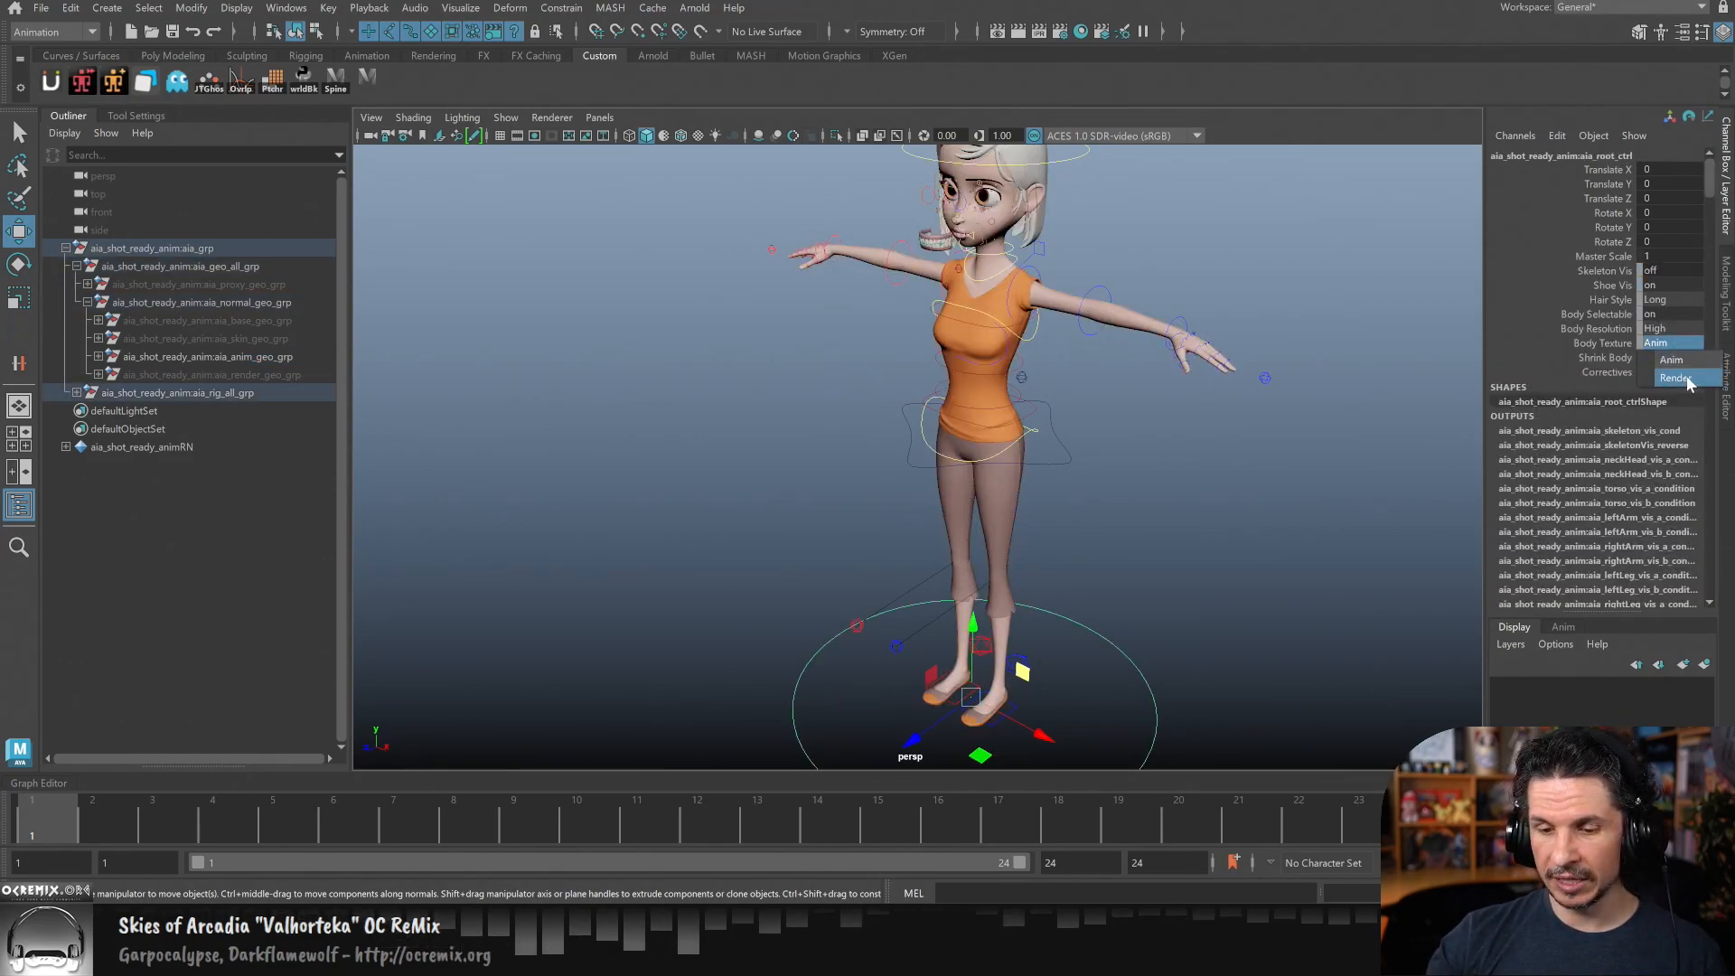
pyautogui.click(1676, 378)
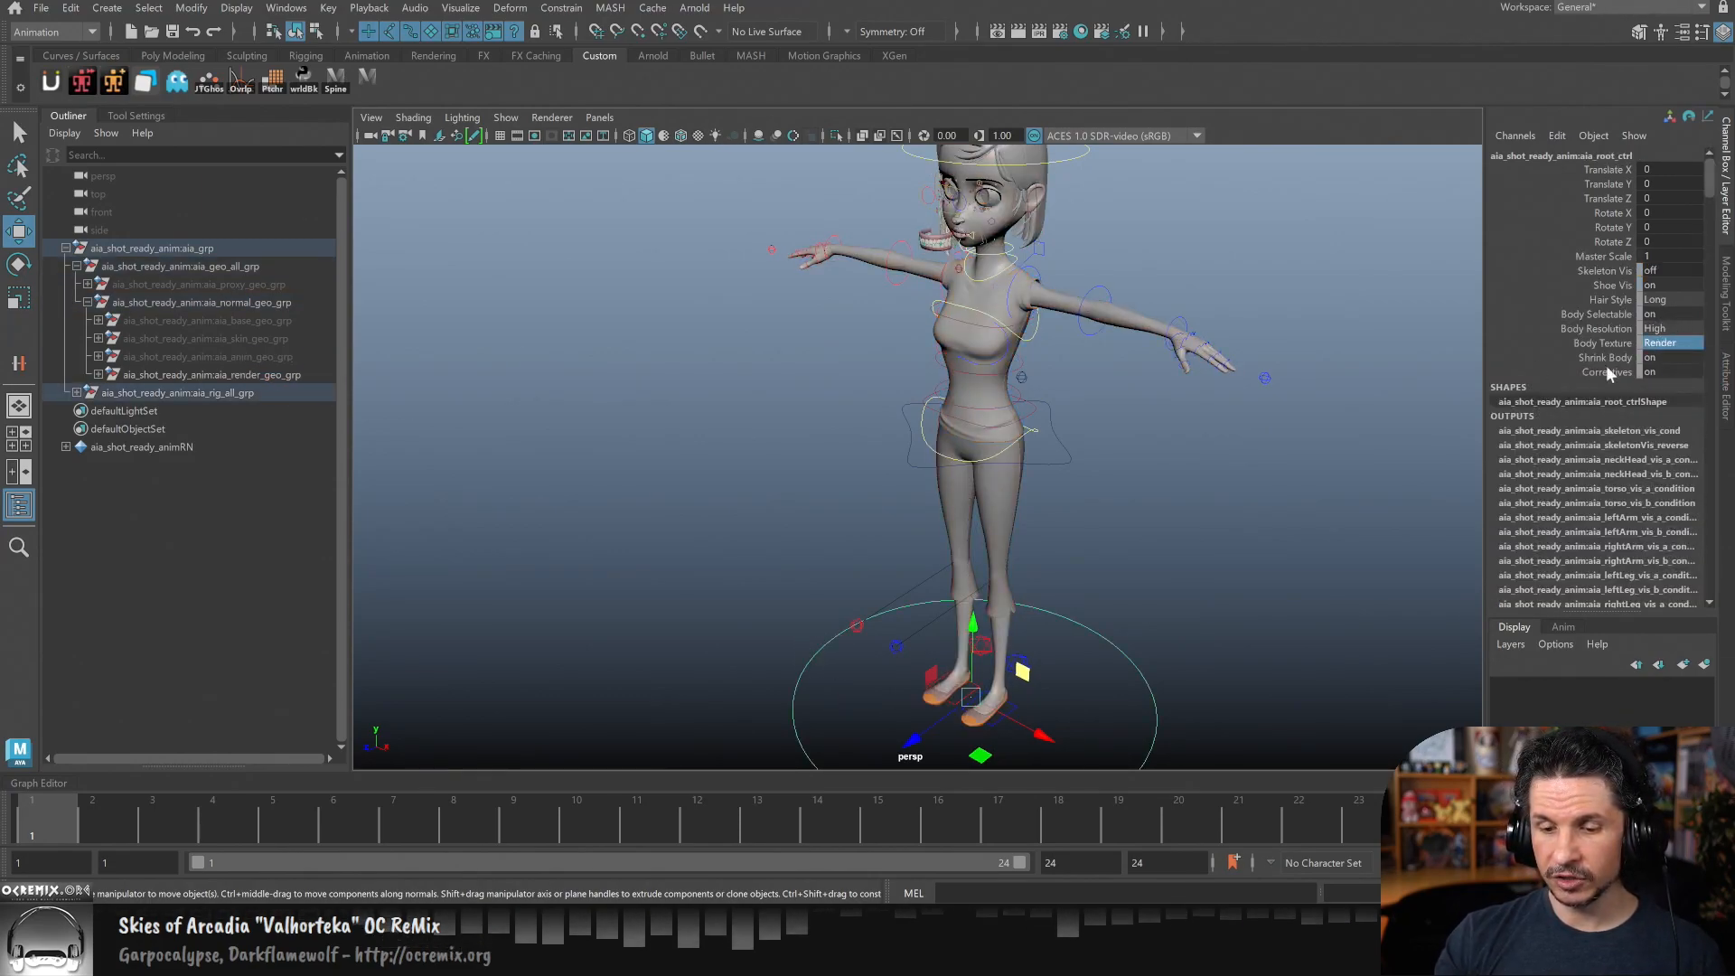
pyautogui.click(276, 392)
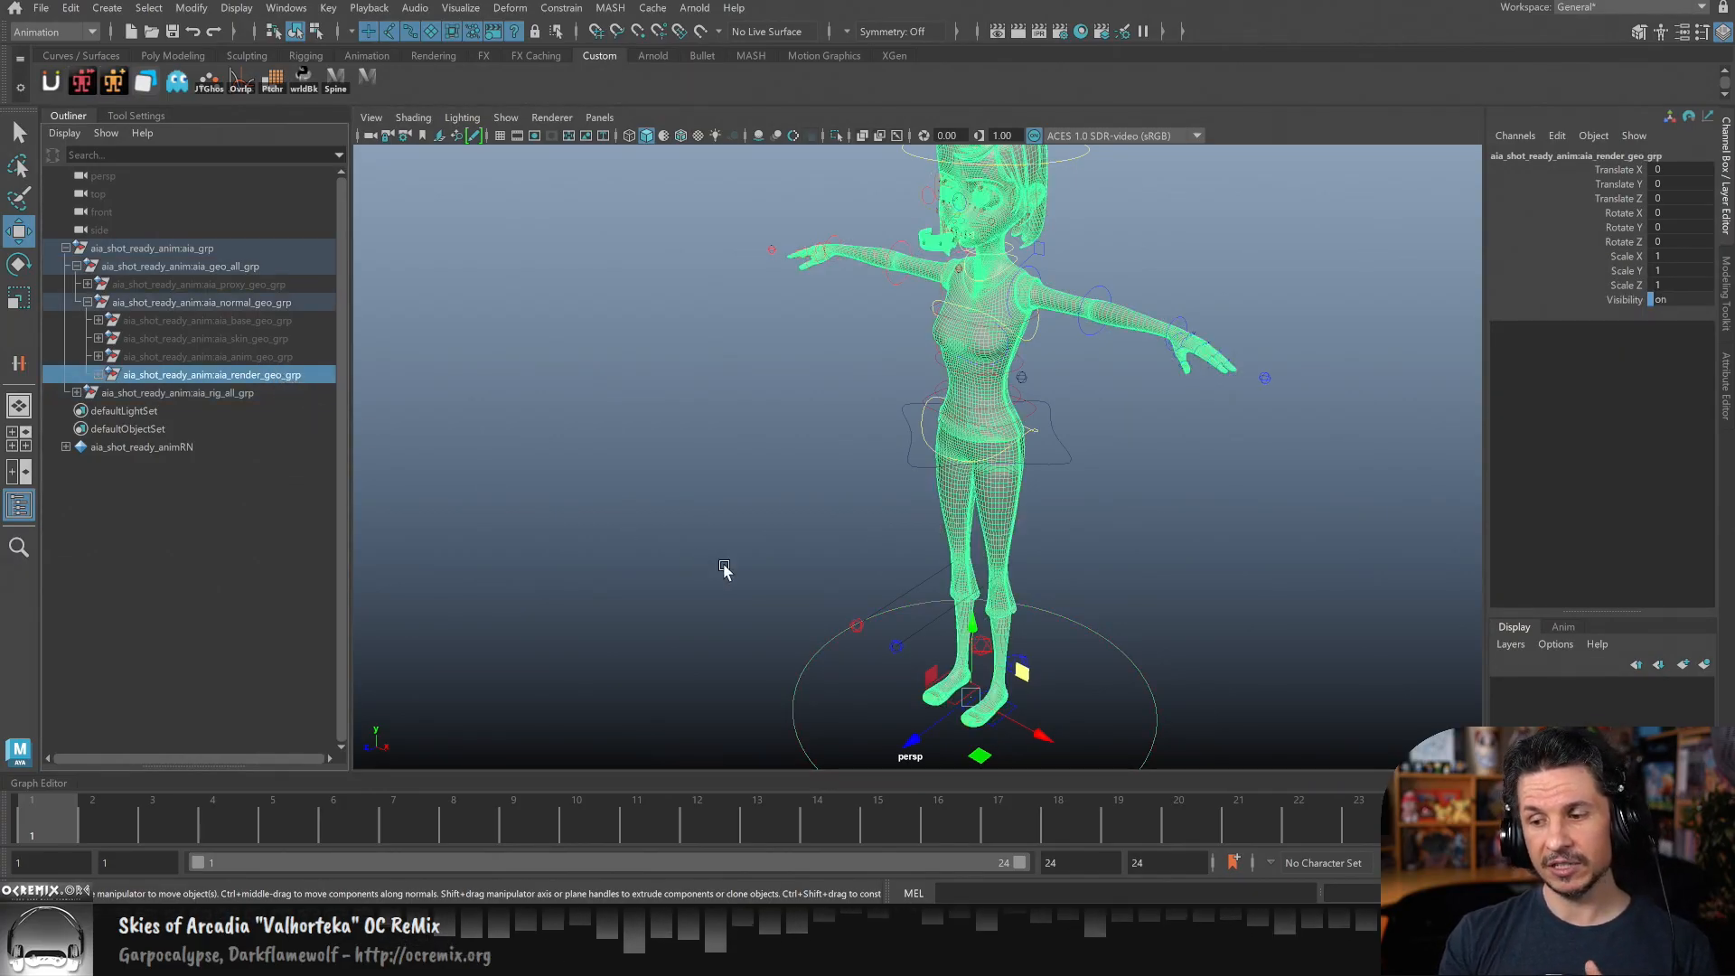
pyautogui.click(769, 569)
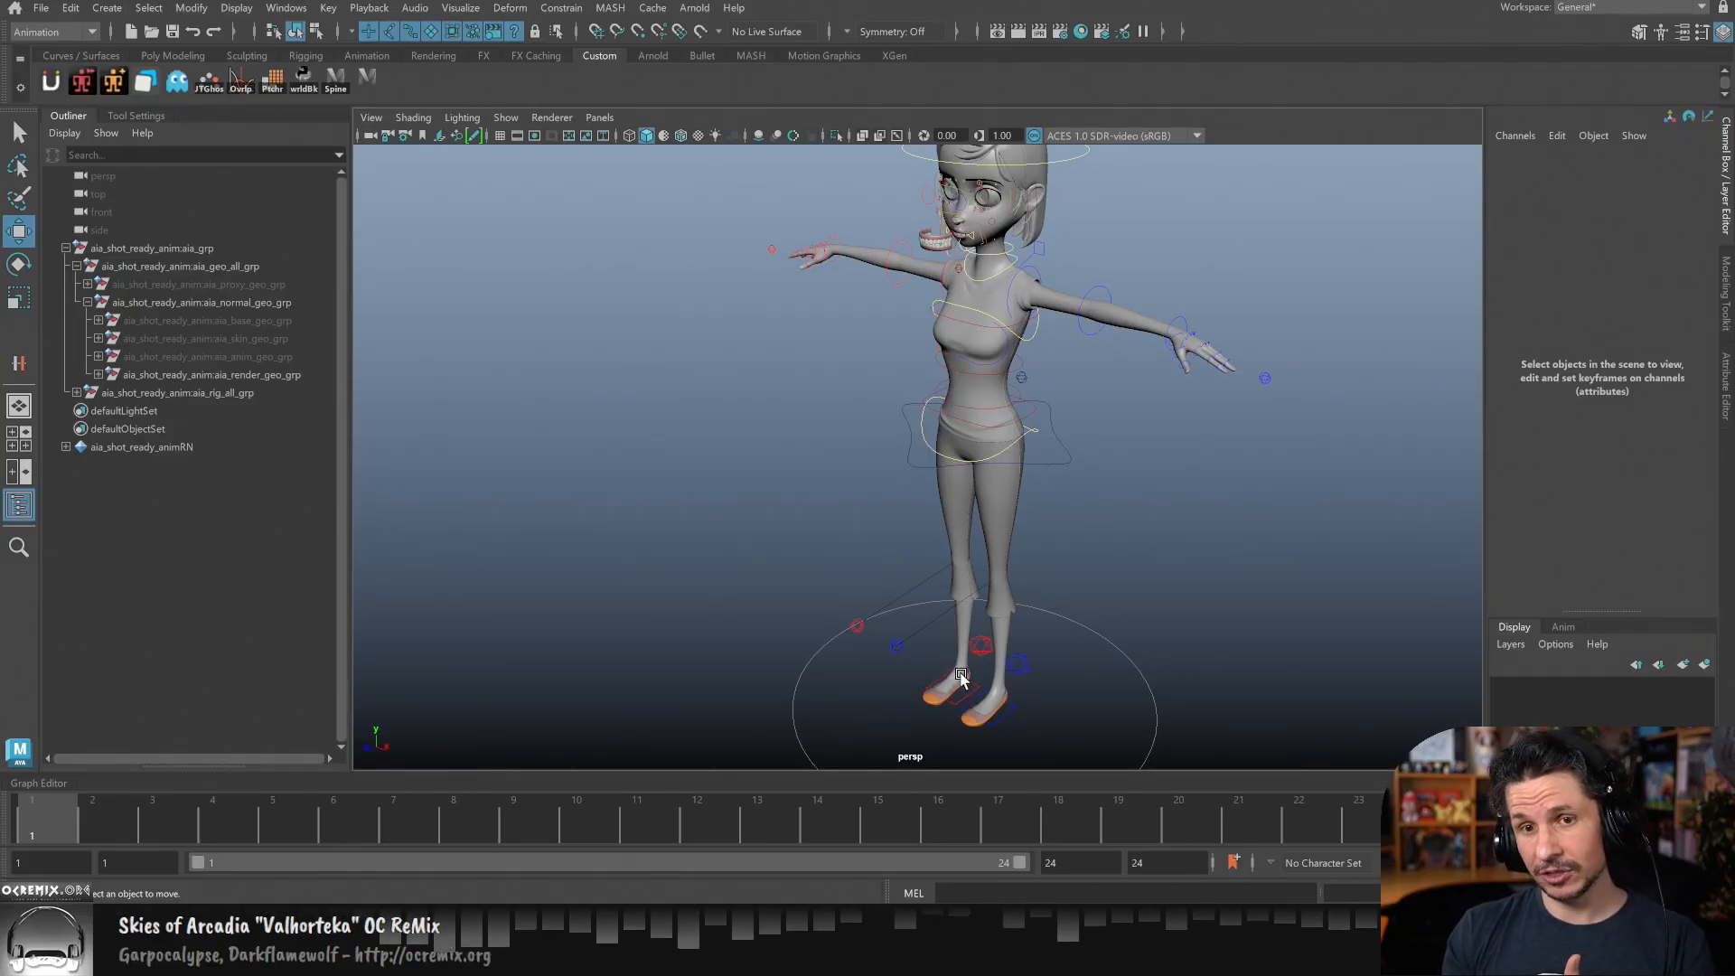
# - Select aia_anim_geo_grp for comparison and set the root control's Body Texture back to Anim
pyautogui.click(269, 356)
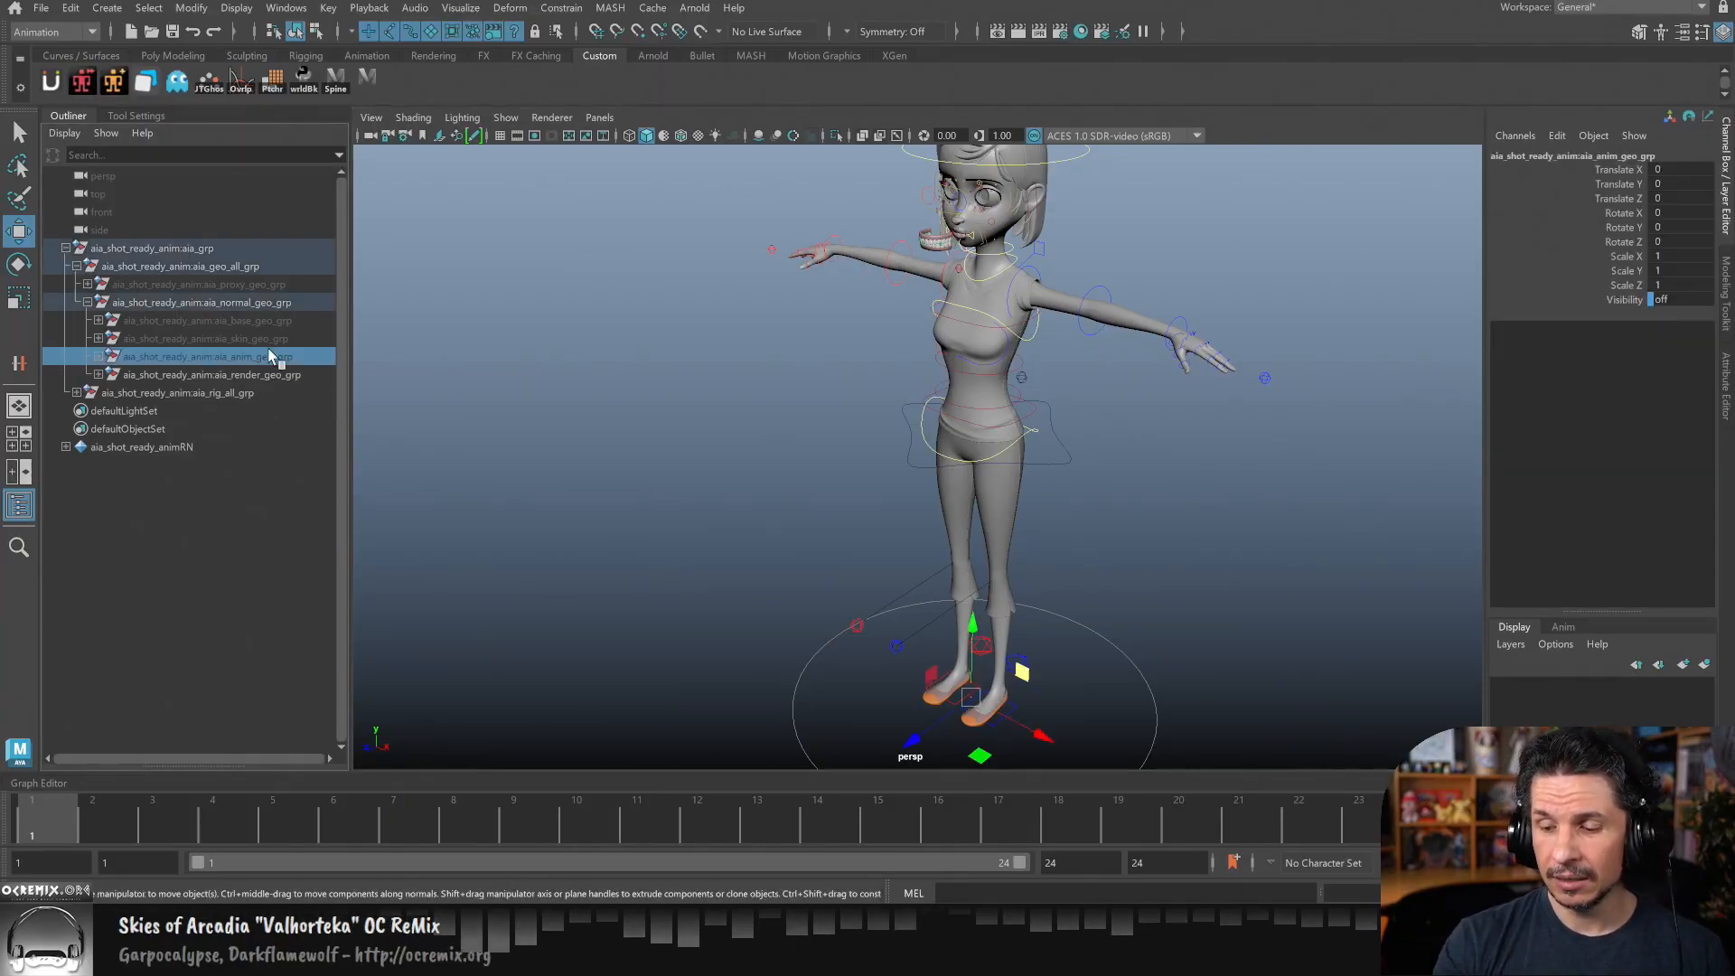
pyautogui.click(1127, 631)
pyautogui.click(1672, 343)
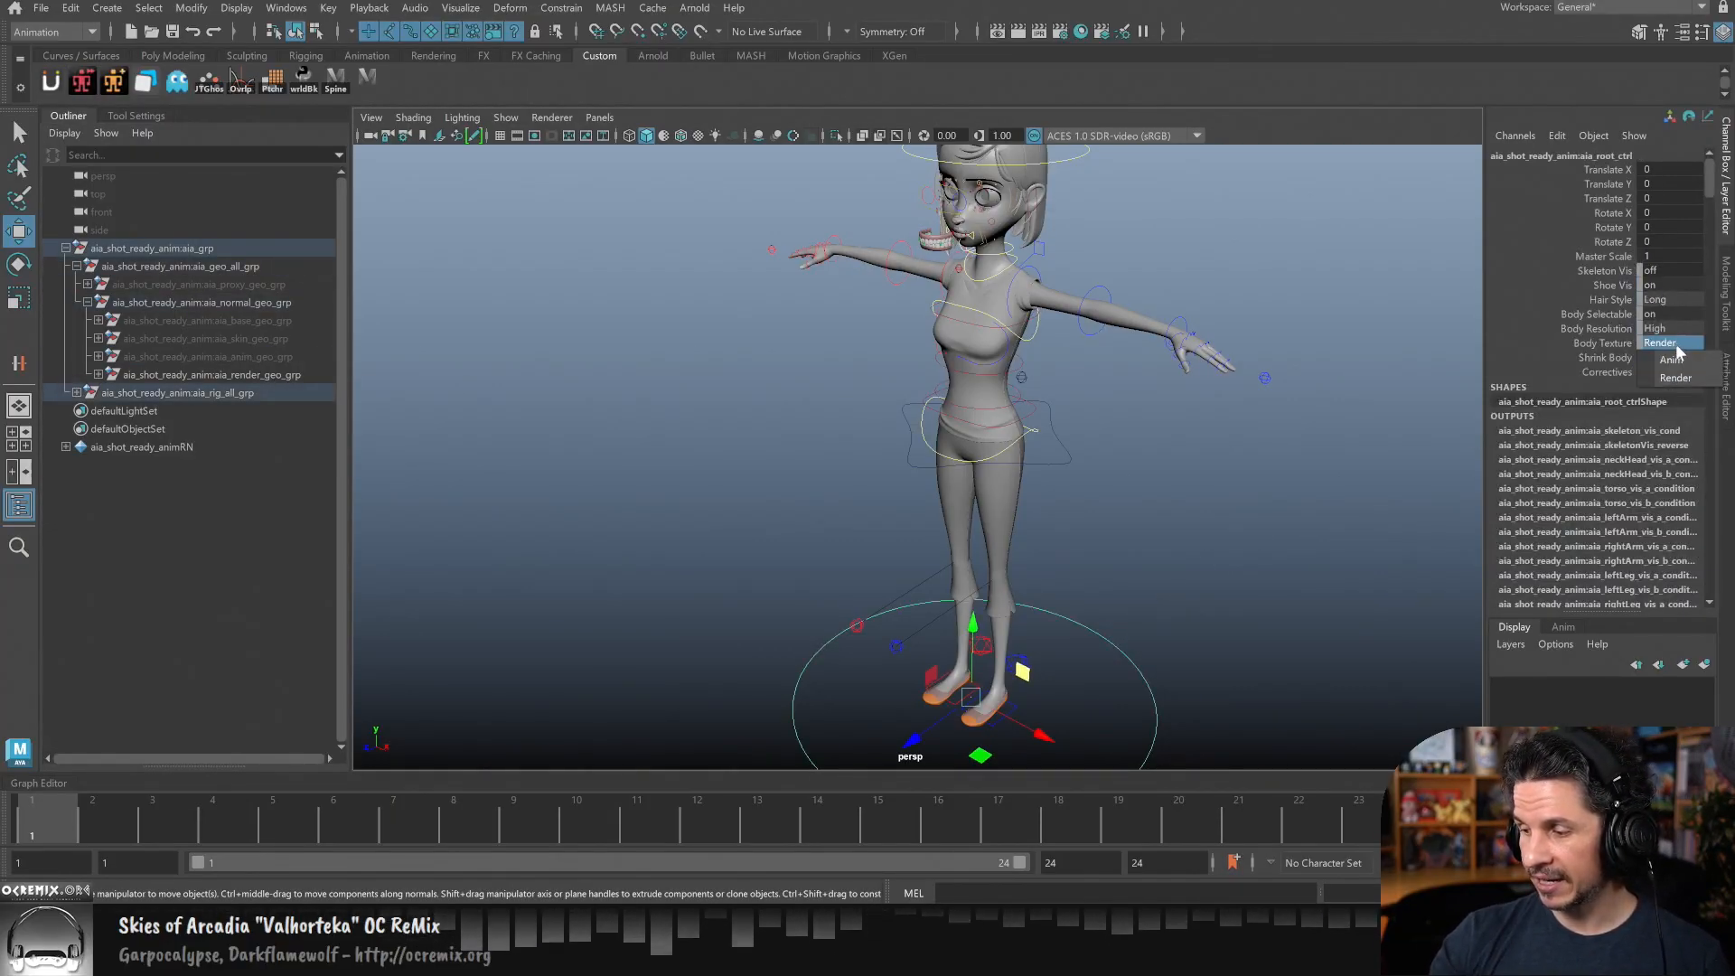
pyautogui.click(1671, 360)
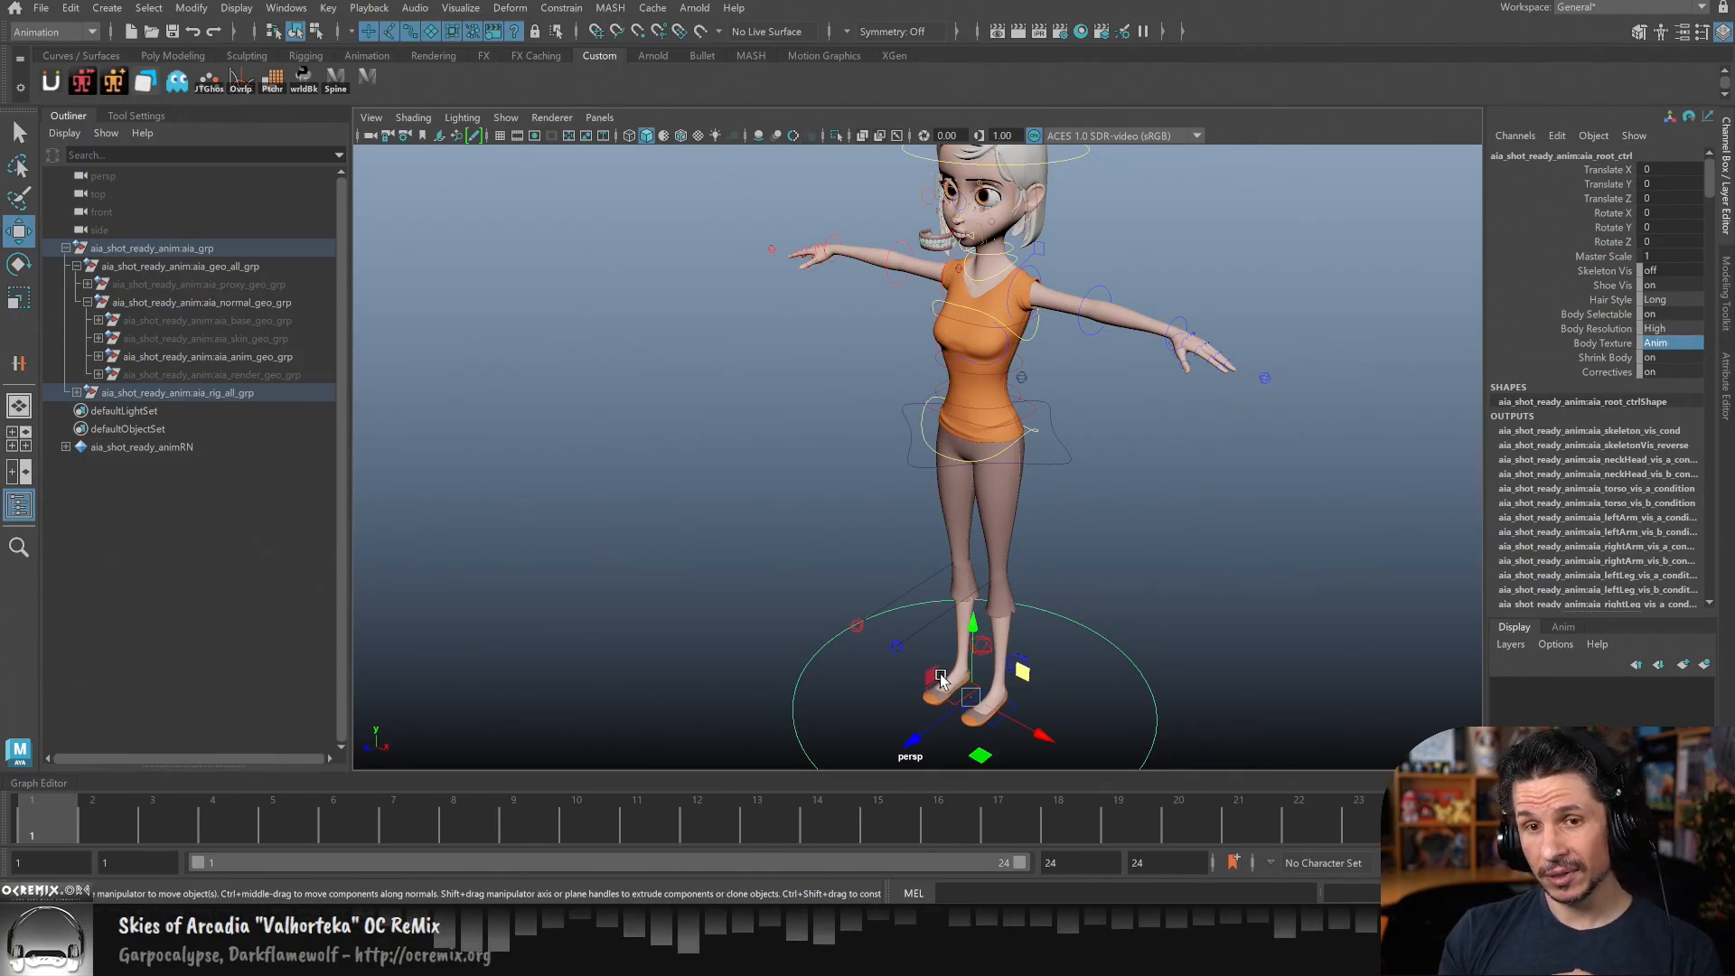
# - Turn on the visibility of aia_base_geo_grp and move the group about -107.9 in X beside the rigged character
pyautogui.click(283, 322)
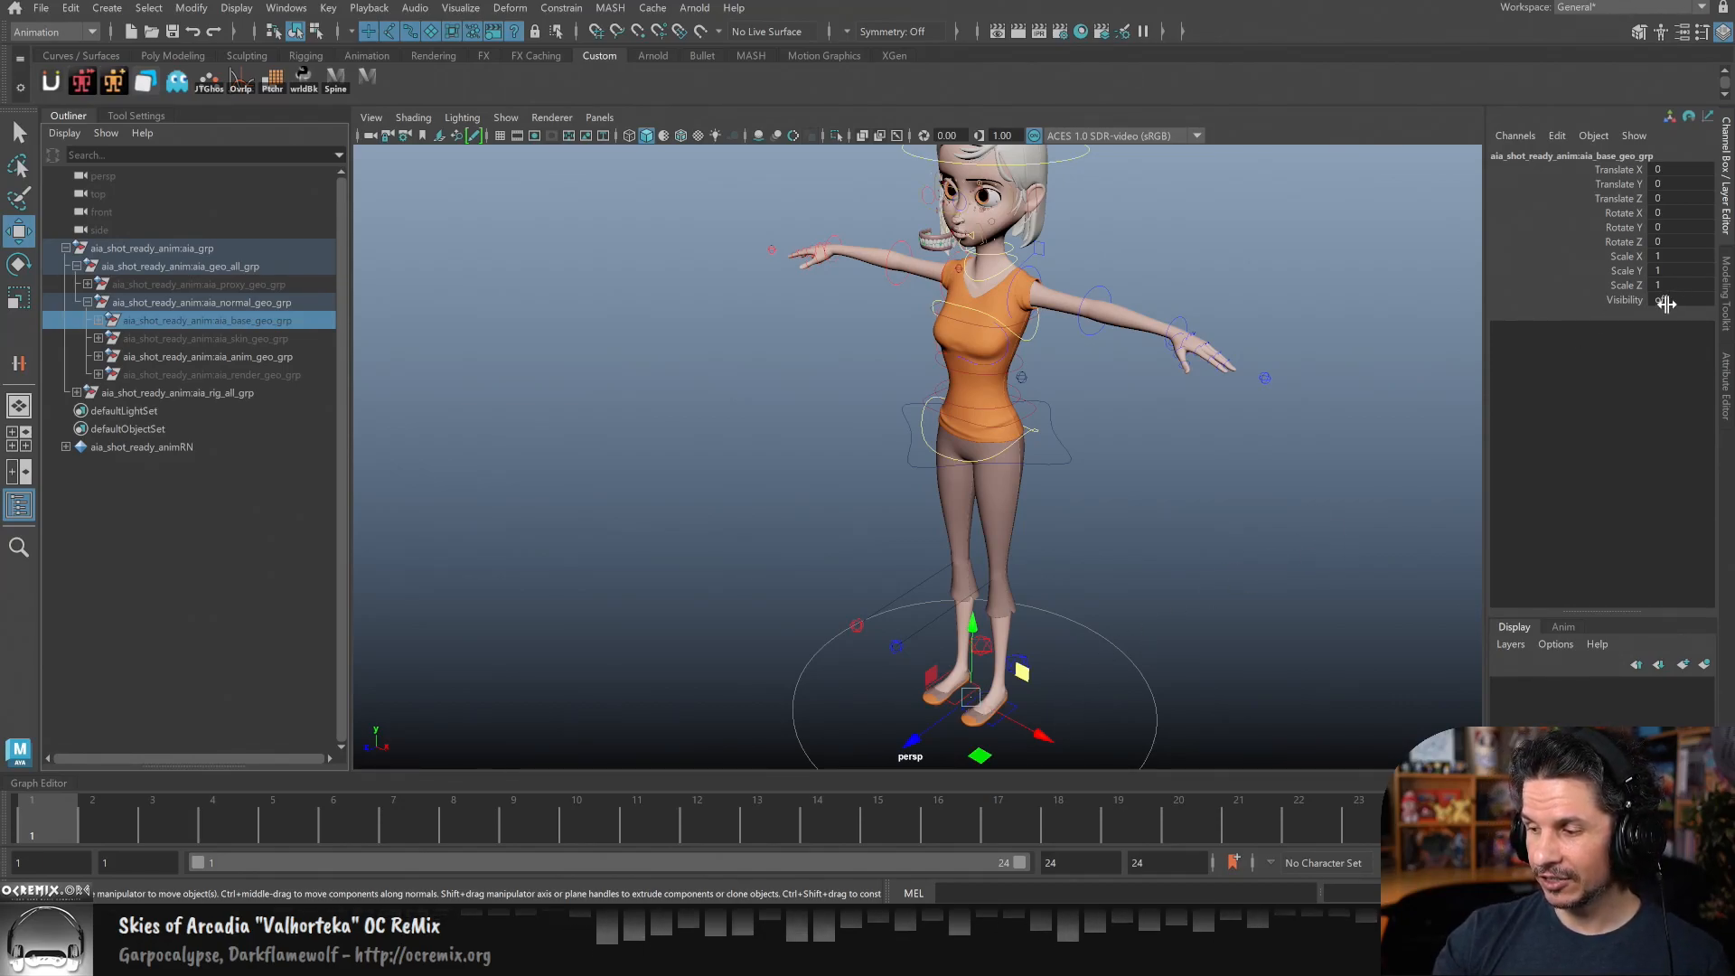
pyautogui.press('Return')
pyautogui.moveTo(1046, 743); pyautogui.dragTo(769, 597)
pyautogui.click(805, 529)
pyautogui.keyDown('alt'); pyautogui.moveTo(804, 529); pyautogui.dragTo(853, 496); pyautogui.keyUp('alt')
pyautogui.keyDown('alt'); pyautogui.moveTo(852, 496); pyautogui.dragTo(1198, 444, button='middle'); pyautogui.keyUp('alt')
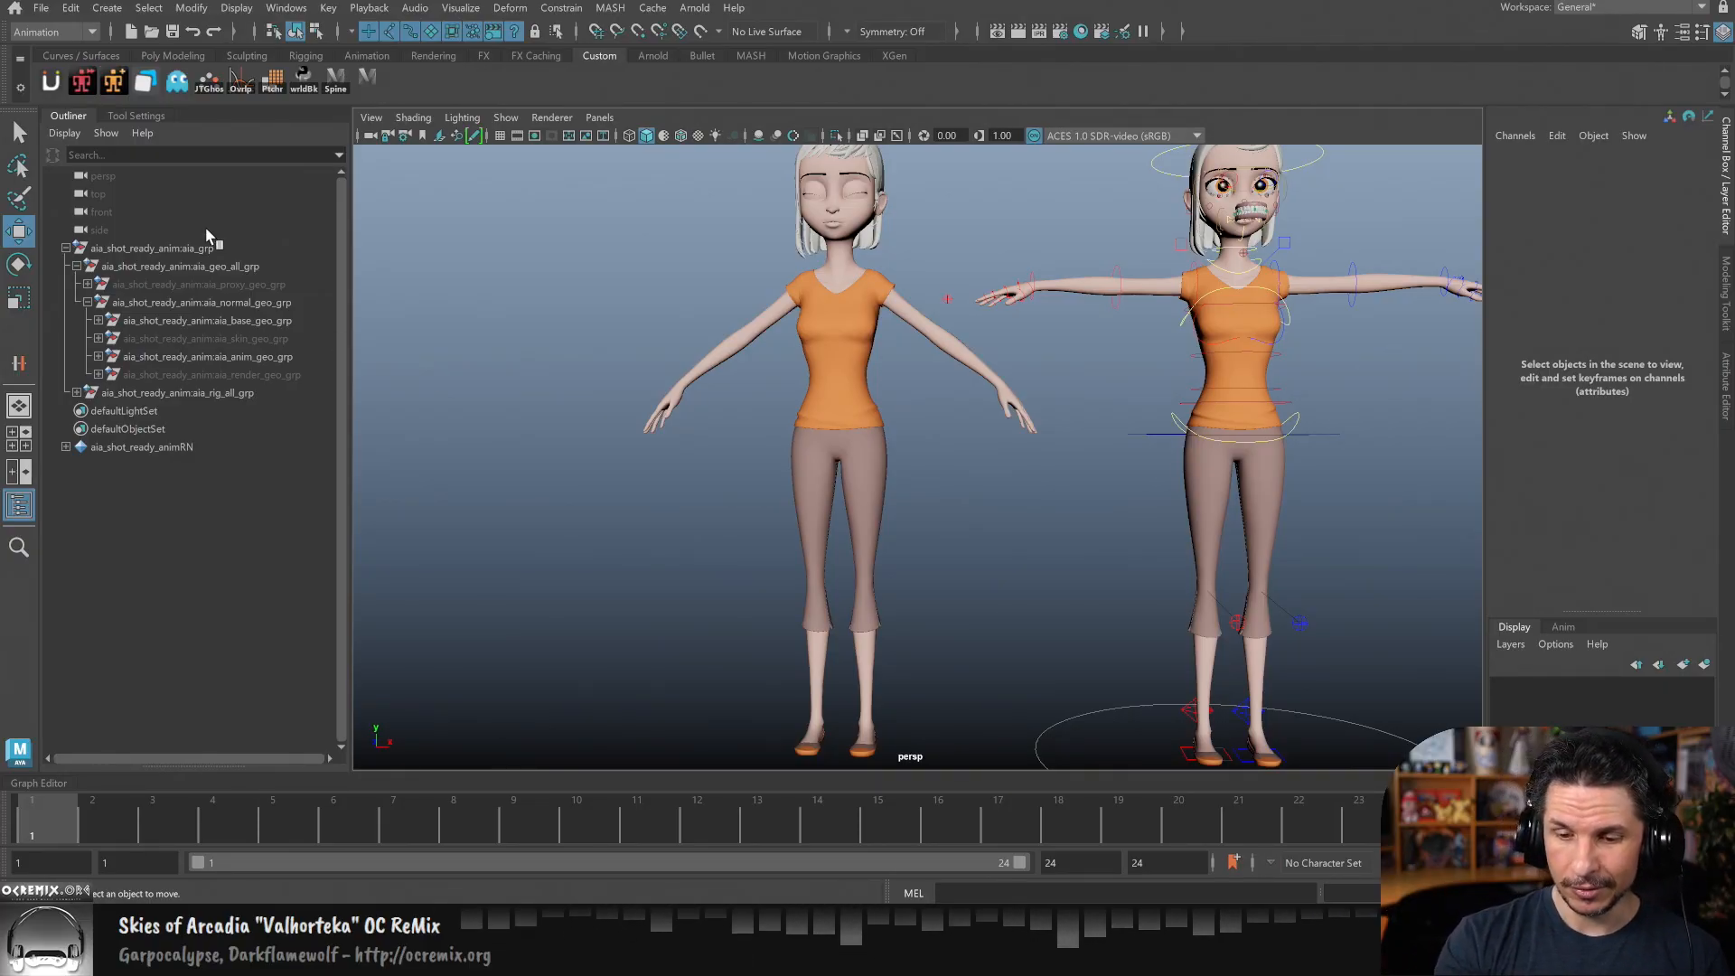
# - Expand aia_base_geo_grp and move aia_base_teeth_geo about 29.24 in Z out in front of the base body
pyautogui.click(98, 321)
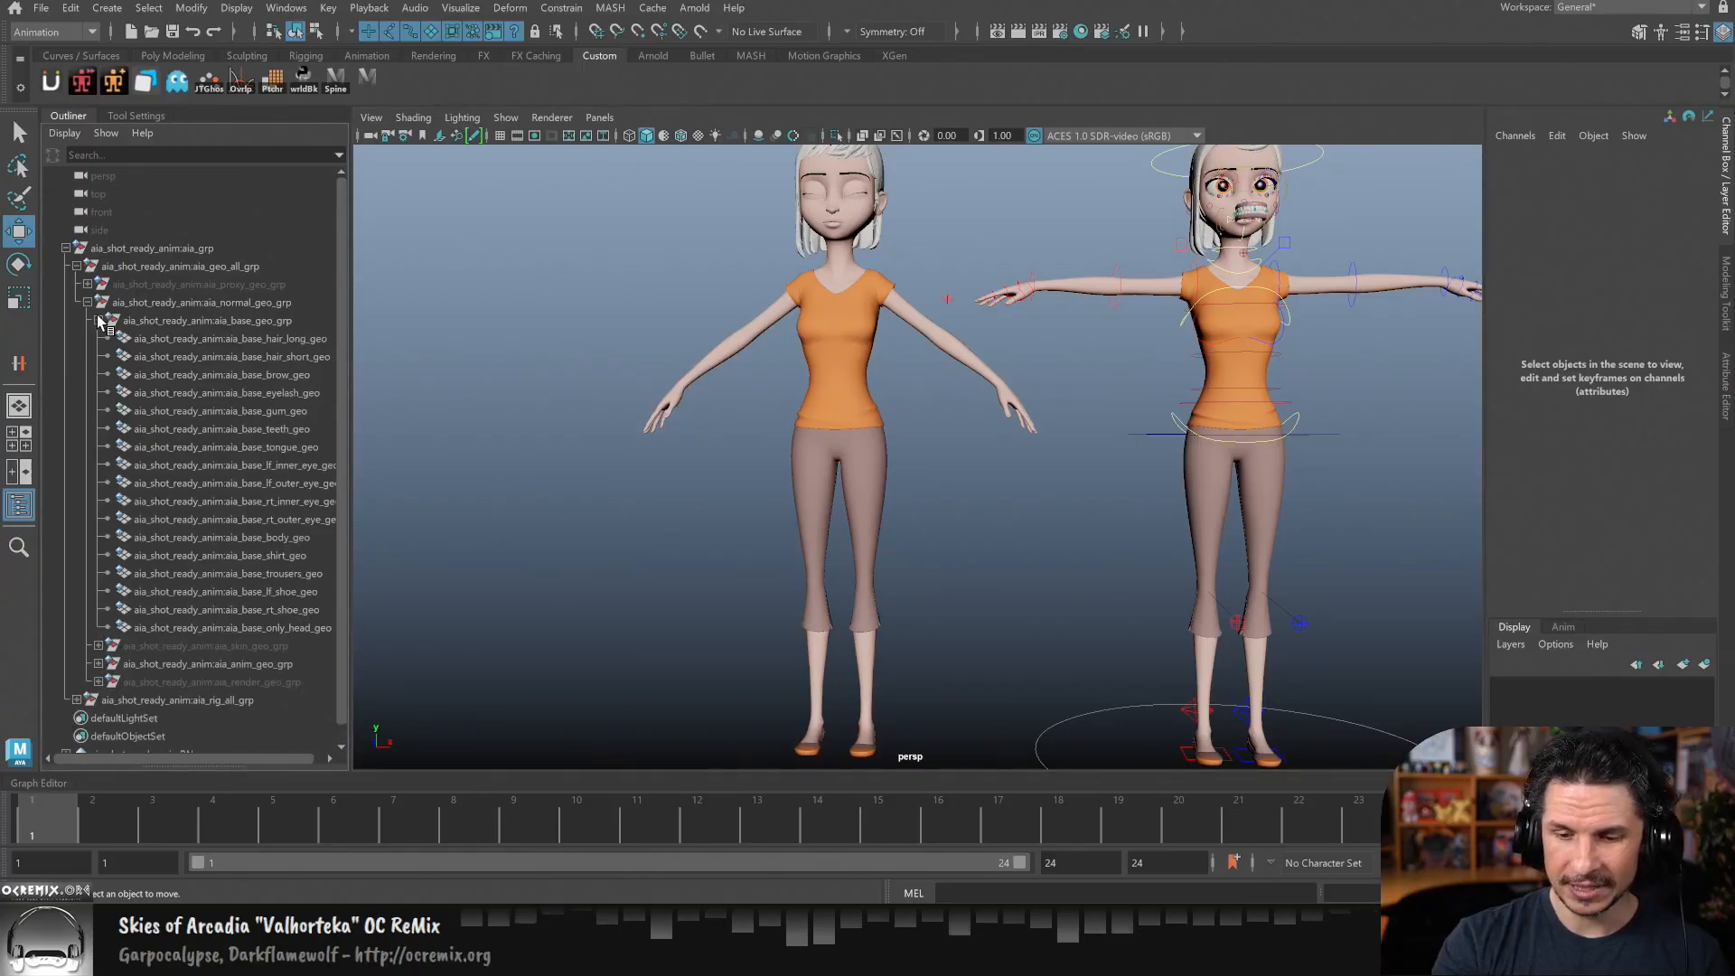
pyautogui.click(300, 430)
pyautogui.keyDown('alt'); pyautogui.moveTo(913, 533); pyautogui.dragTo(1099, 580); pyautogui.keyUp('alt')
pyautogui.moveTo(860, 680); pyautogui.dragTo(913, 721)
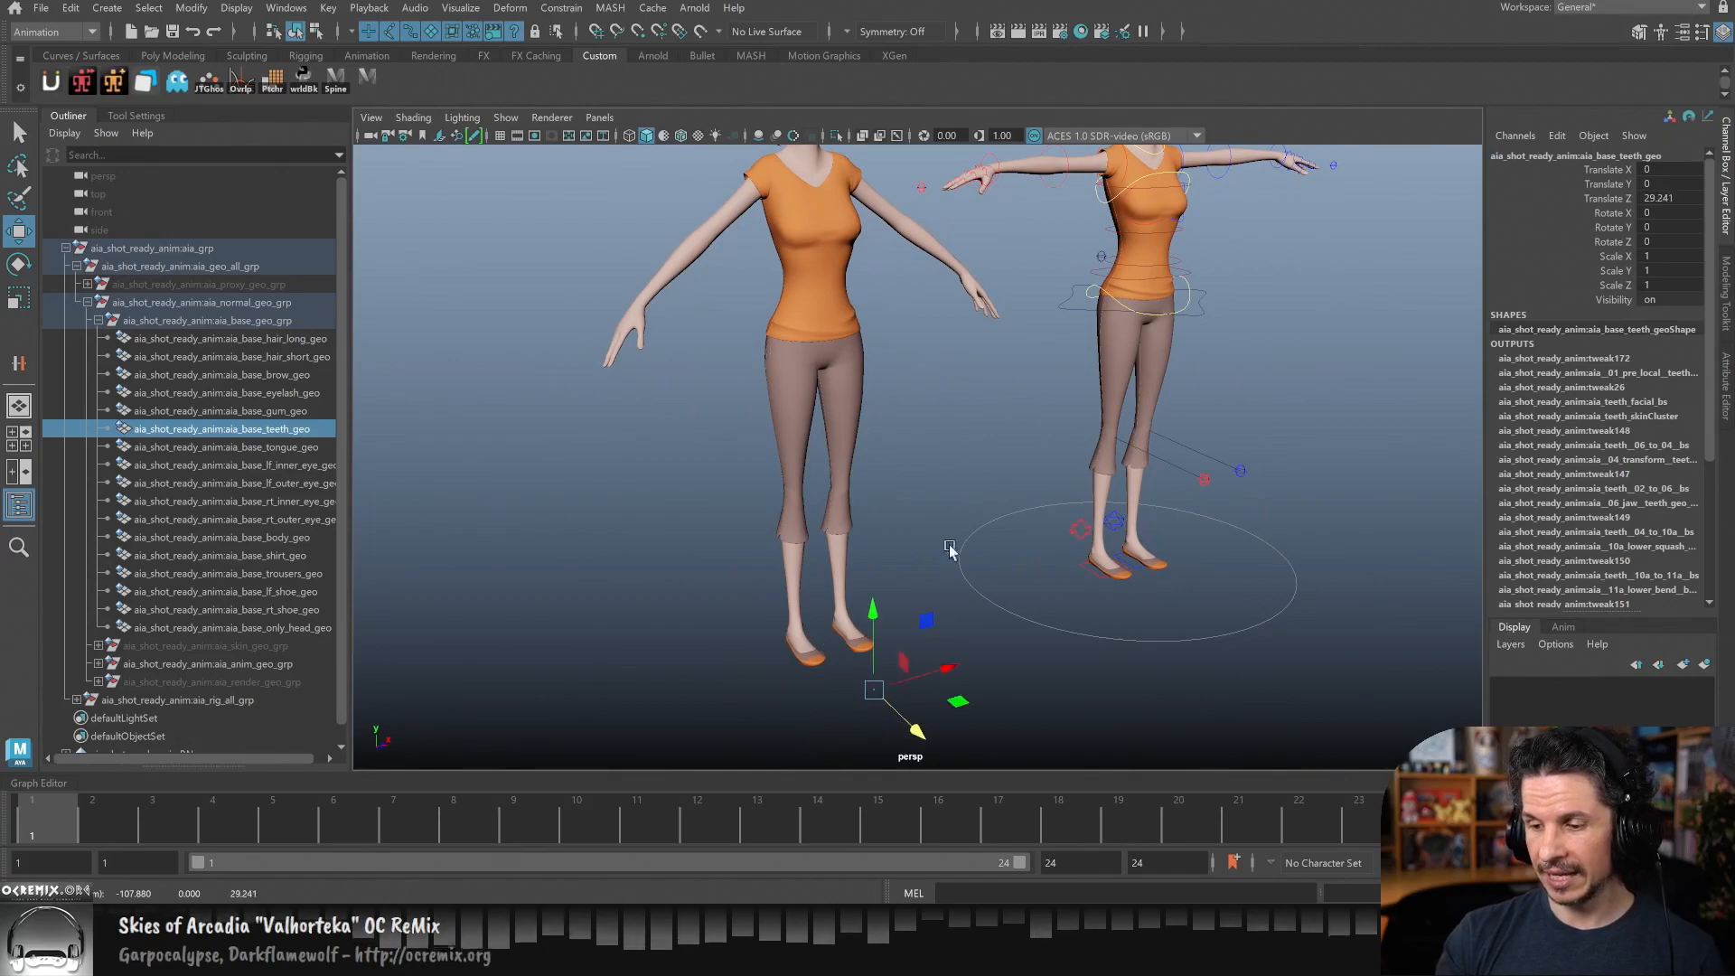
# - Create a blend shape with an editable target for the base teeth geometry in the Shape Editor
pyautogui.keyDown('alt'); pyautogui.moveTo(949, 461); pyautogui.dragTo(910, 620, button='middle'); pyautogui.keyUp('alt')
pyautogui.keyDown('alt'); pyautogui.moveTo(910, 620); pyautogui.dragTo(1038, 561, button='right'); pyautogui.keyUp('alt')
pyautogui.keyDown('alt'); pyautogui.moveTo(1039, 561); pyautogui.dragTo(1058, 550); pyautogui.keyUp('alt')
pyautogui.keyDown('alt'); pyautogui.moveTo(1058, 550); pyautogui.dragTo(1057, 623, button='middle'); pyautogui.keyUp('alt')
pyautogui.keyDown('alt'); pyautogui.moveTo(1057, 623); pyautogui.dragTo(1065, 612, button='right'); pyautogui.keyUp('alt')
pyautogui.keyDown('alt'); pyautogui.moveTo(1065, 612); pyautogui.dragTo(1012, 624); pyautogui.keyUp('alt')
pyautogui.keyDown('alt'); pyautogui.moveTo(849, 601); pyautogui.dragTo(818, 583); pyautogui.keyUp('alt')
pyautogui.keyDown('alt'); pyautogui.moveTo(801, 569); pyautogui.dragTo(837, 512, button='right'); pyautogui.keyUp('alt')
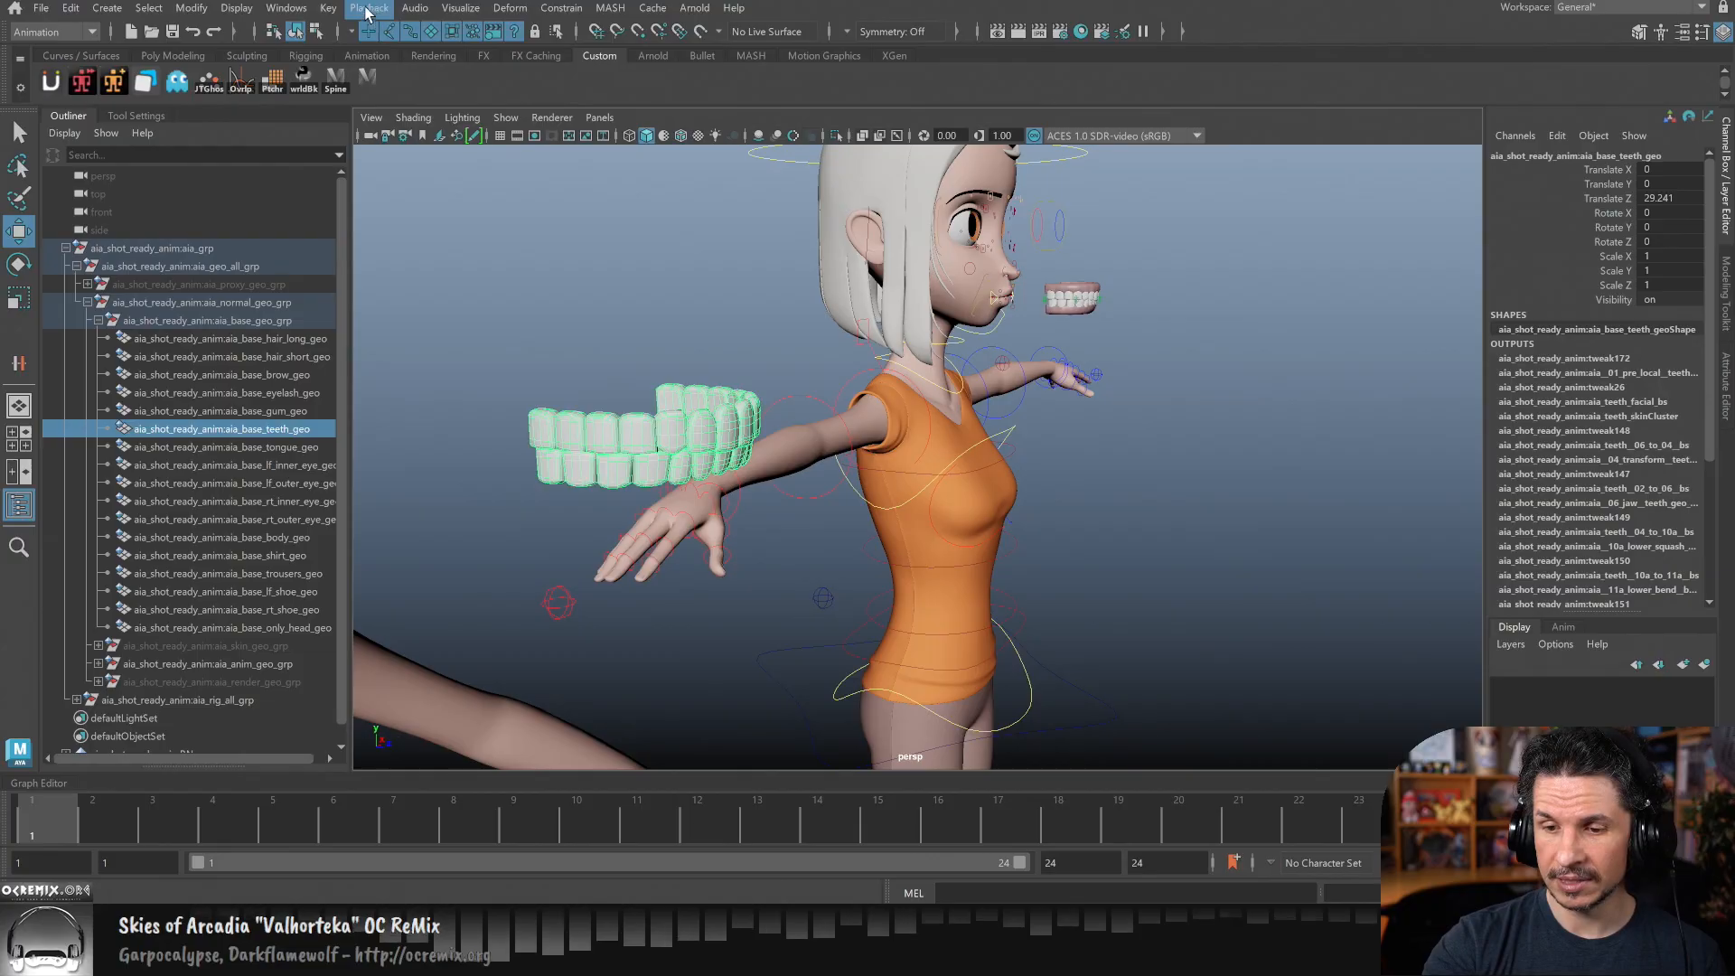
pyautogui.click(305, 9)
pyautogui.moveTo(407, 135)
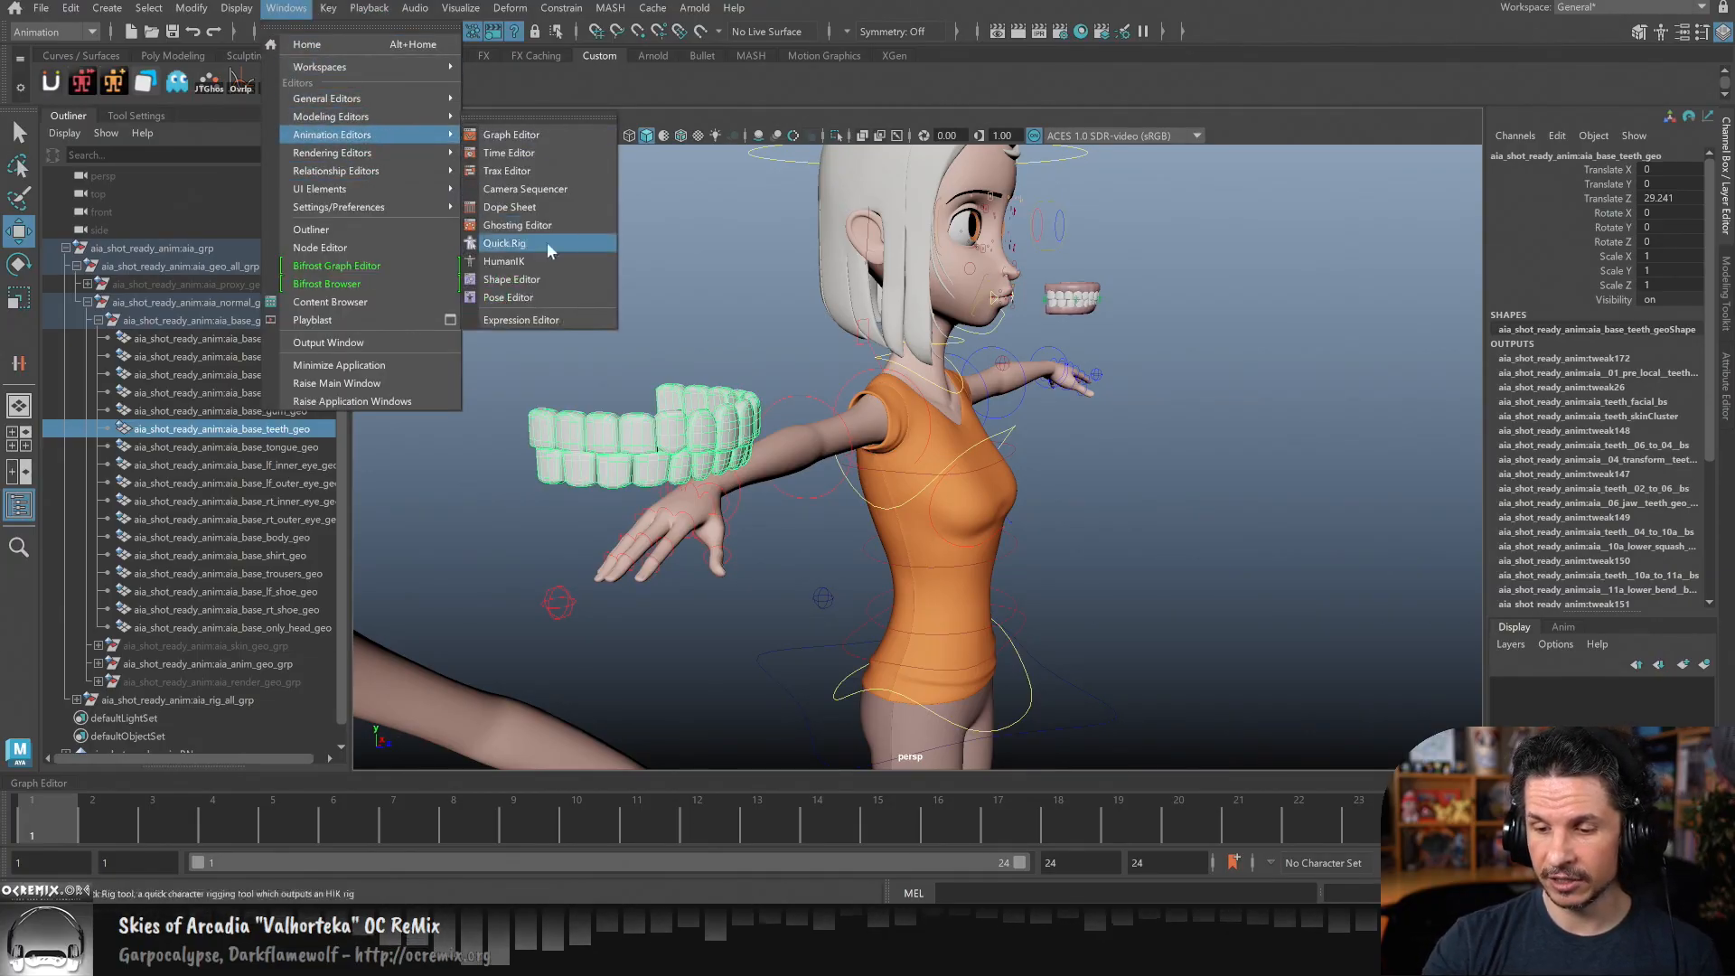
pyautogui.click(541, 279)
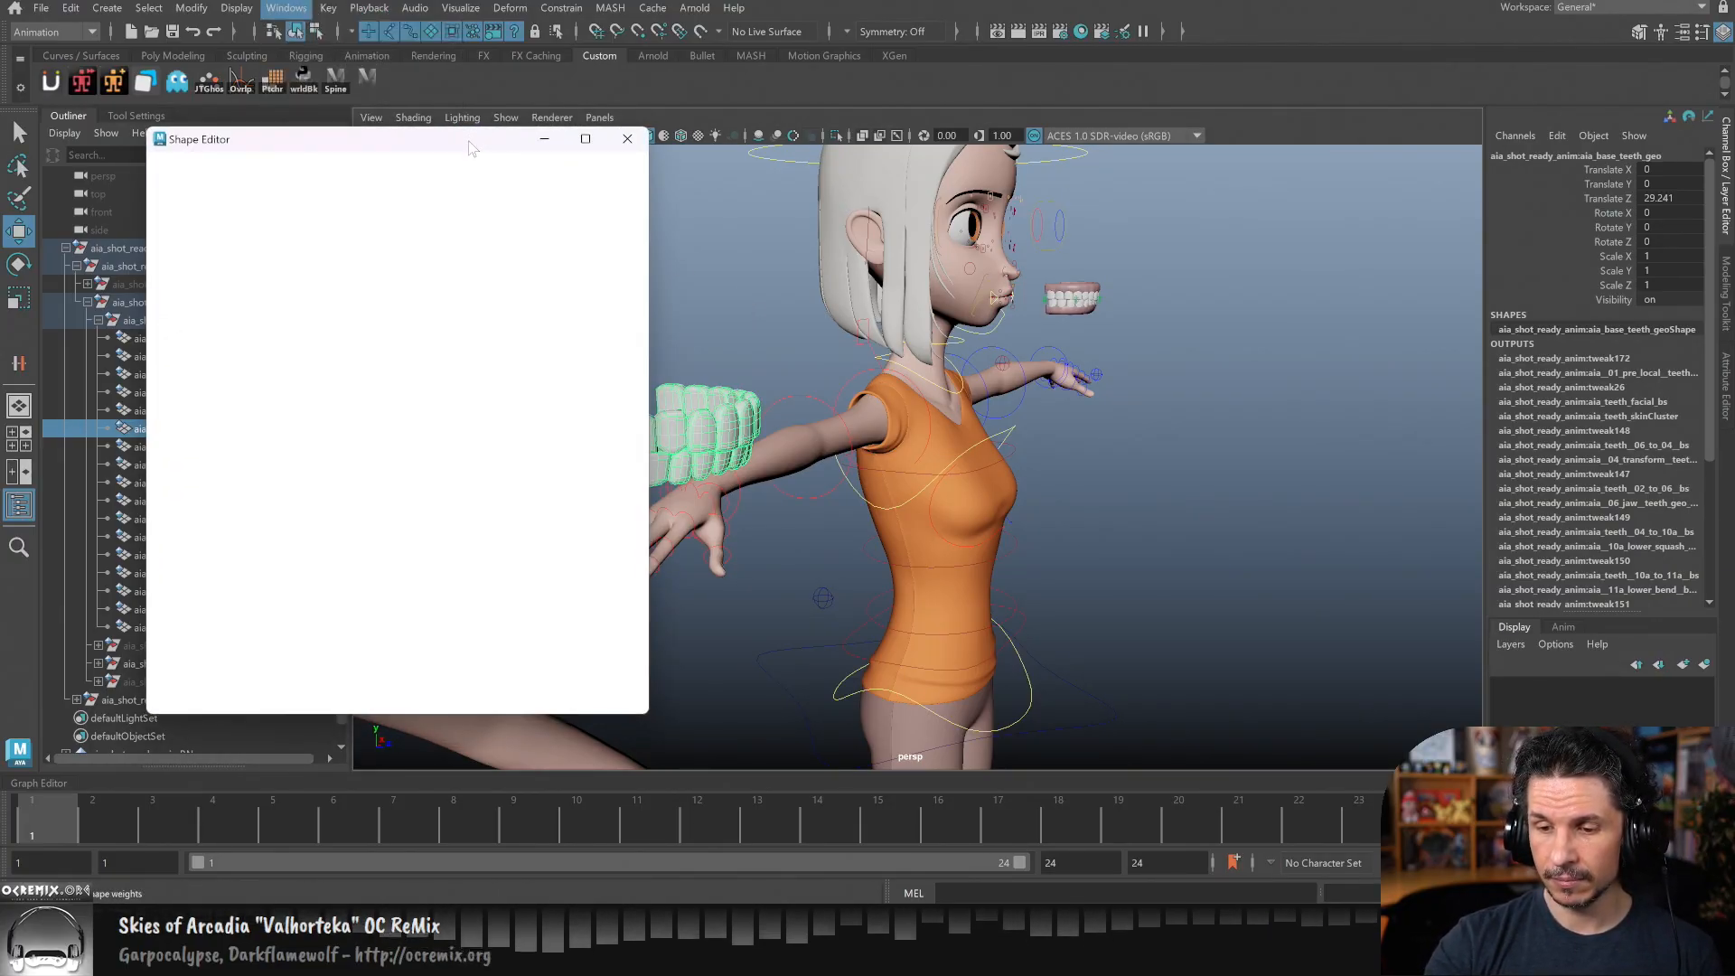
pyautogui.moveTo(470, 147); pyautogui.dragTo(400, 130)
pyautogui.moveTo(566, 301); pyautogui.dragTo(571, 687)
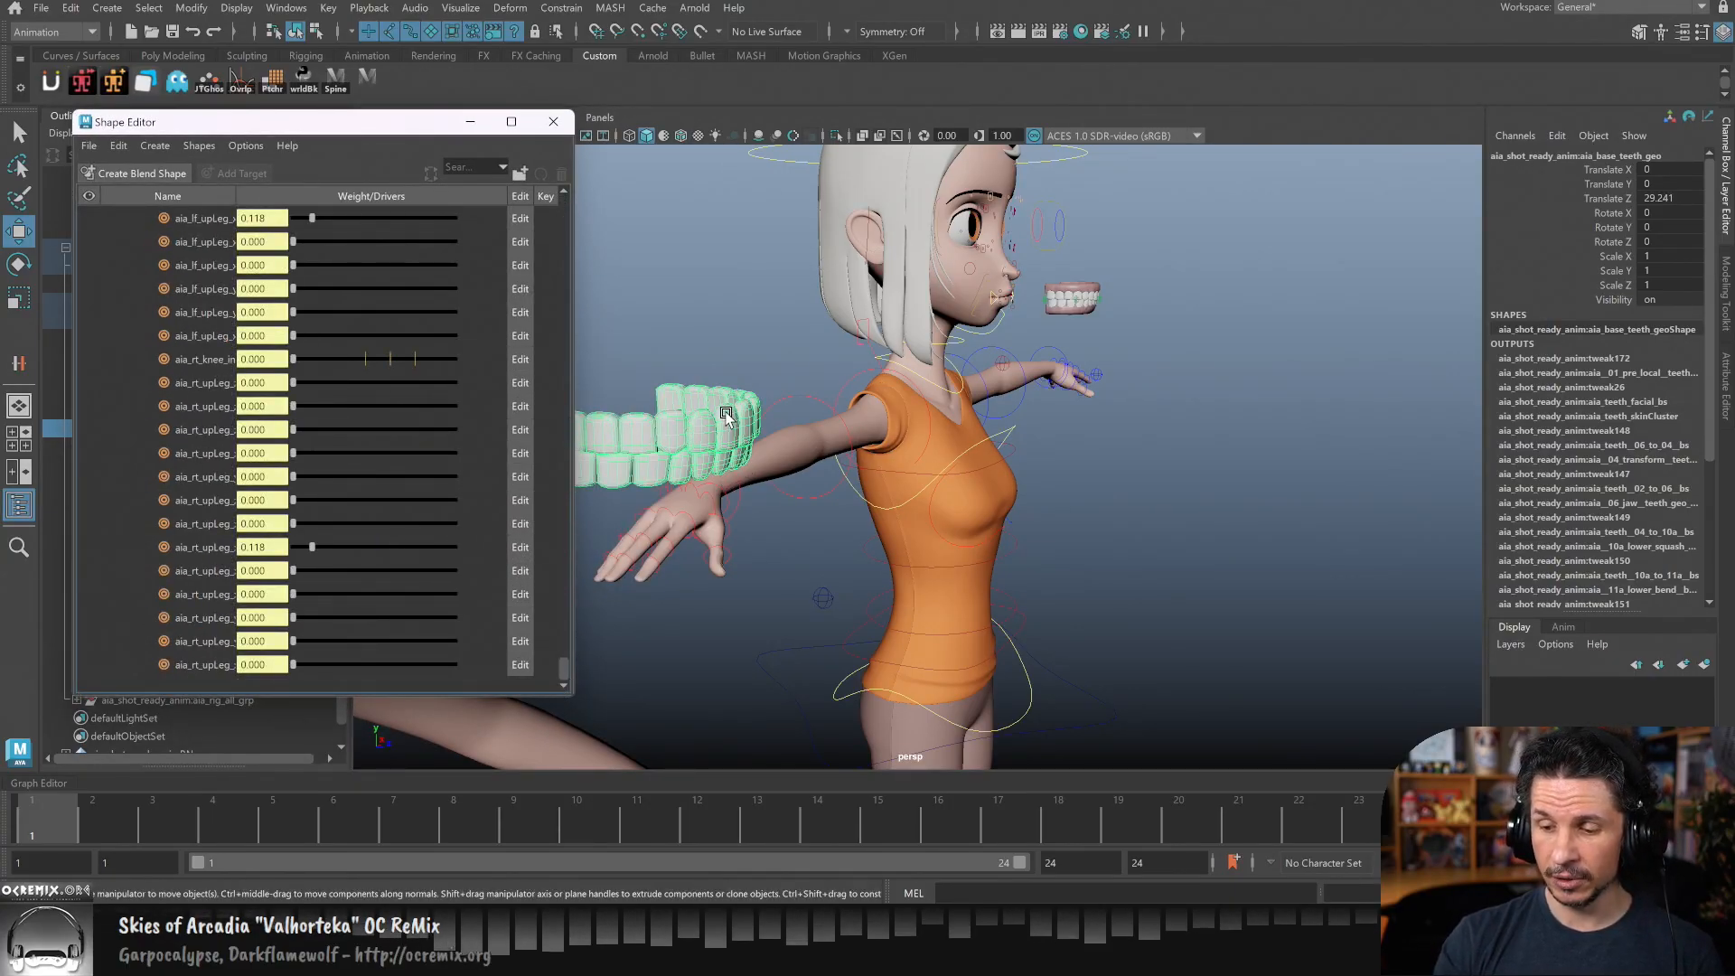
pyautogui.click(183, 176)
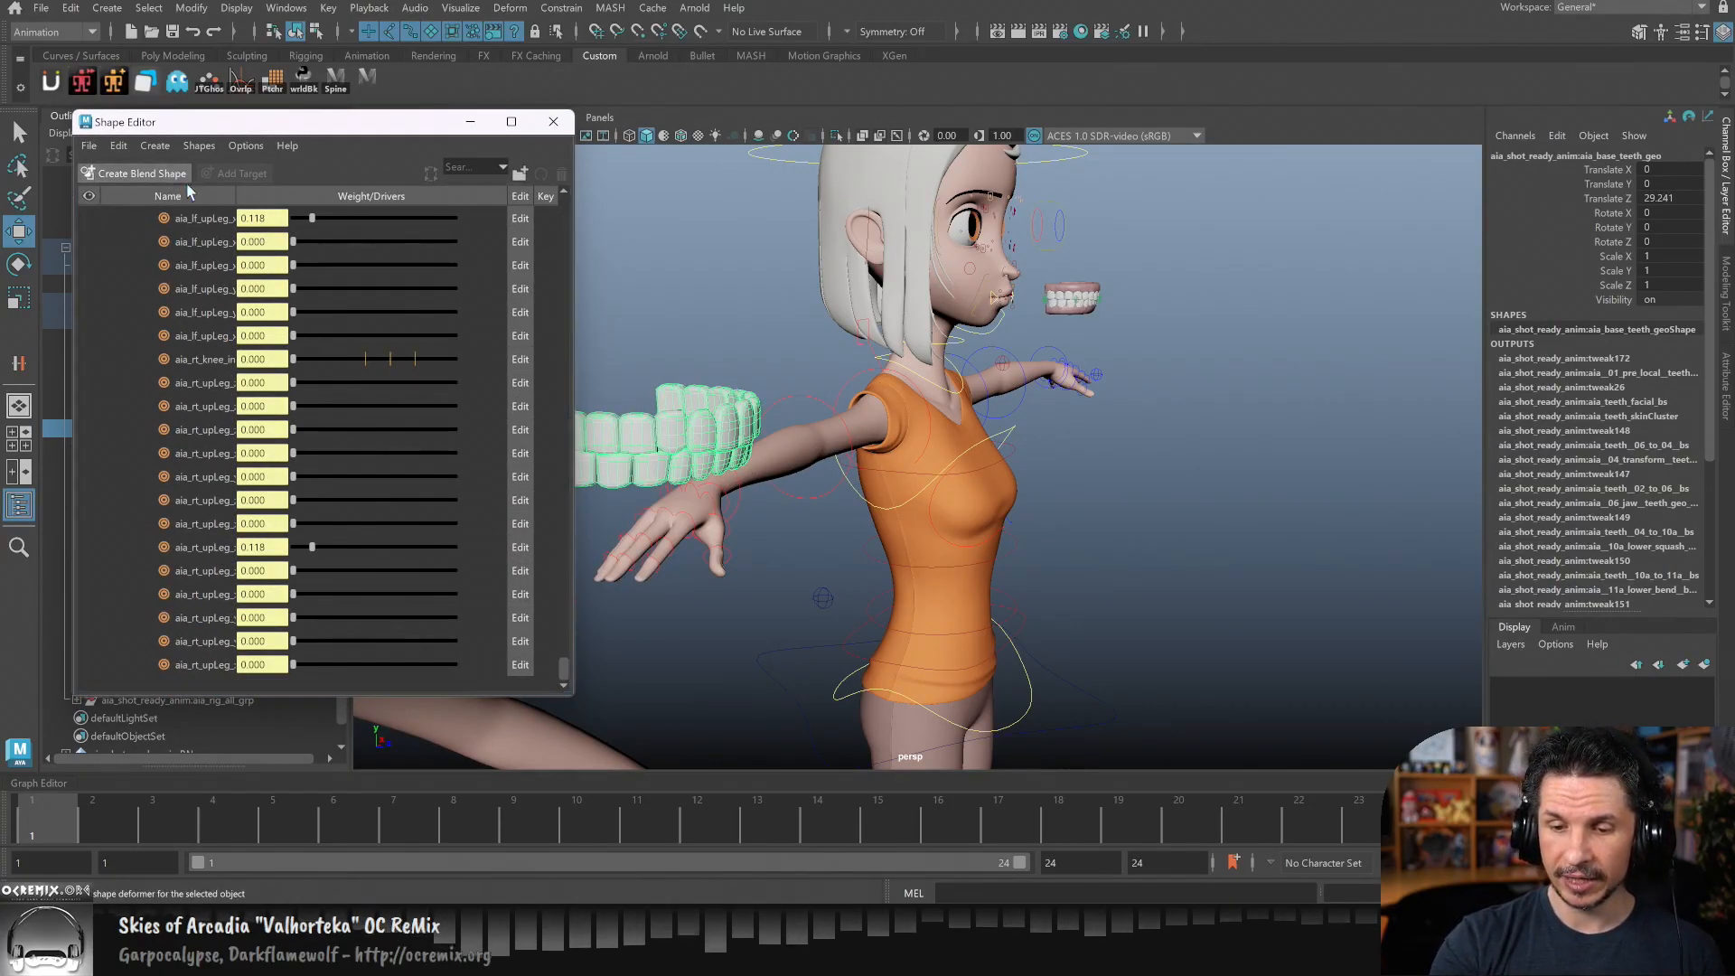
pyautogui.click(253, 170)
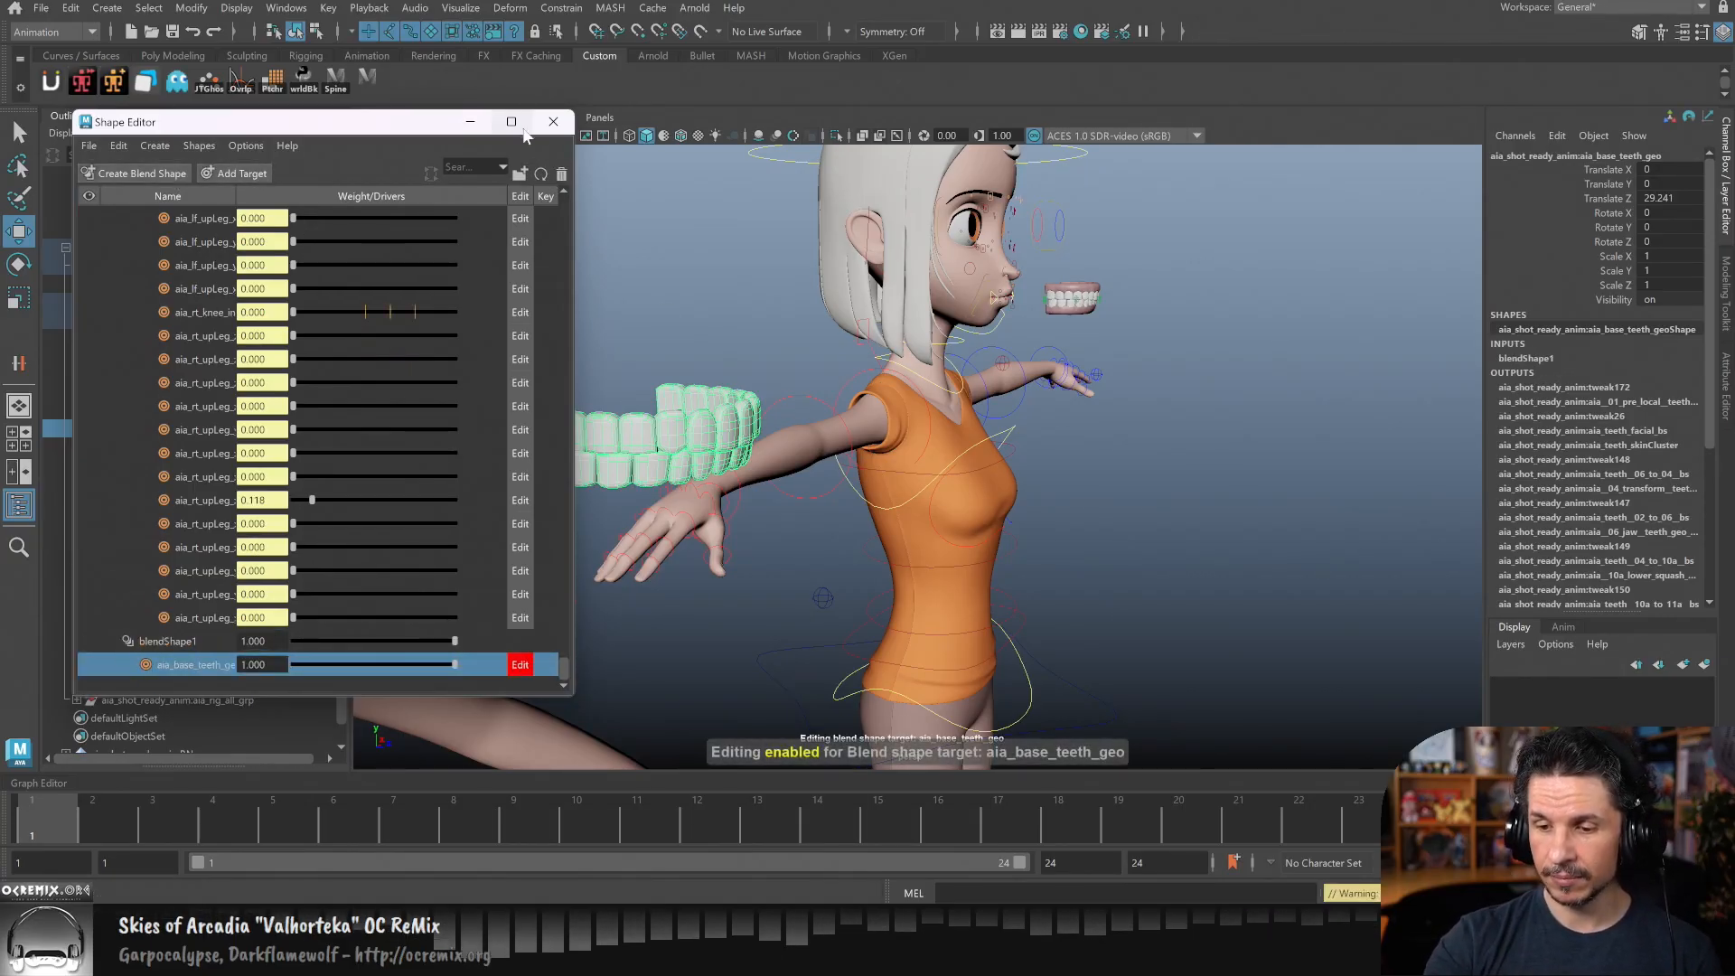
# - Switch the base teeth to vertex editing and select the tip vertices of both upper canines
pyautogui.keyDown('alt'); pyautogui.moveTo(847, 507); pyautogui.dragTo(1118, 513); pyautogui.keyUp('alt')
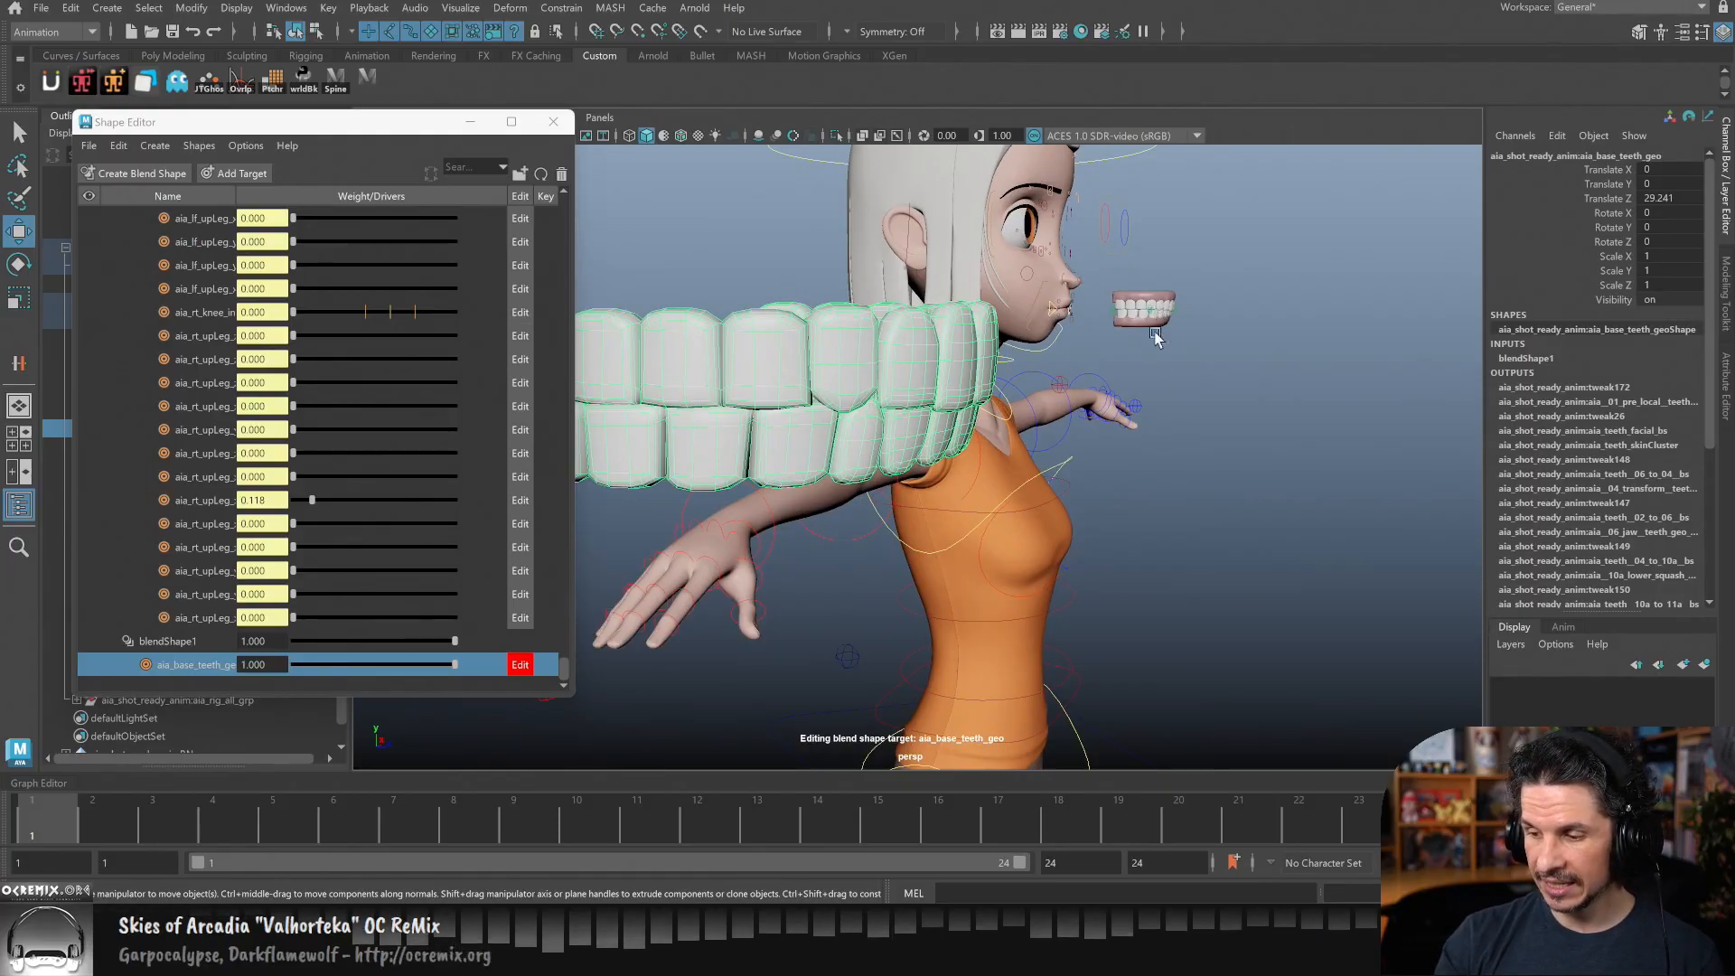
pyautogui.moveTo(852, 388); pyautogui.dragTo(764, 362, button='right')
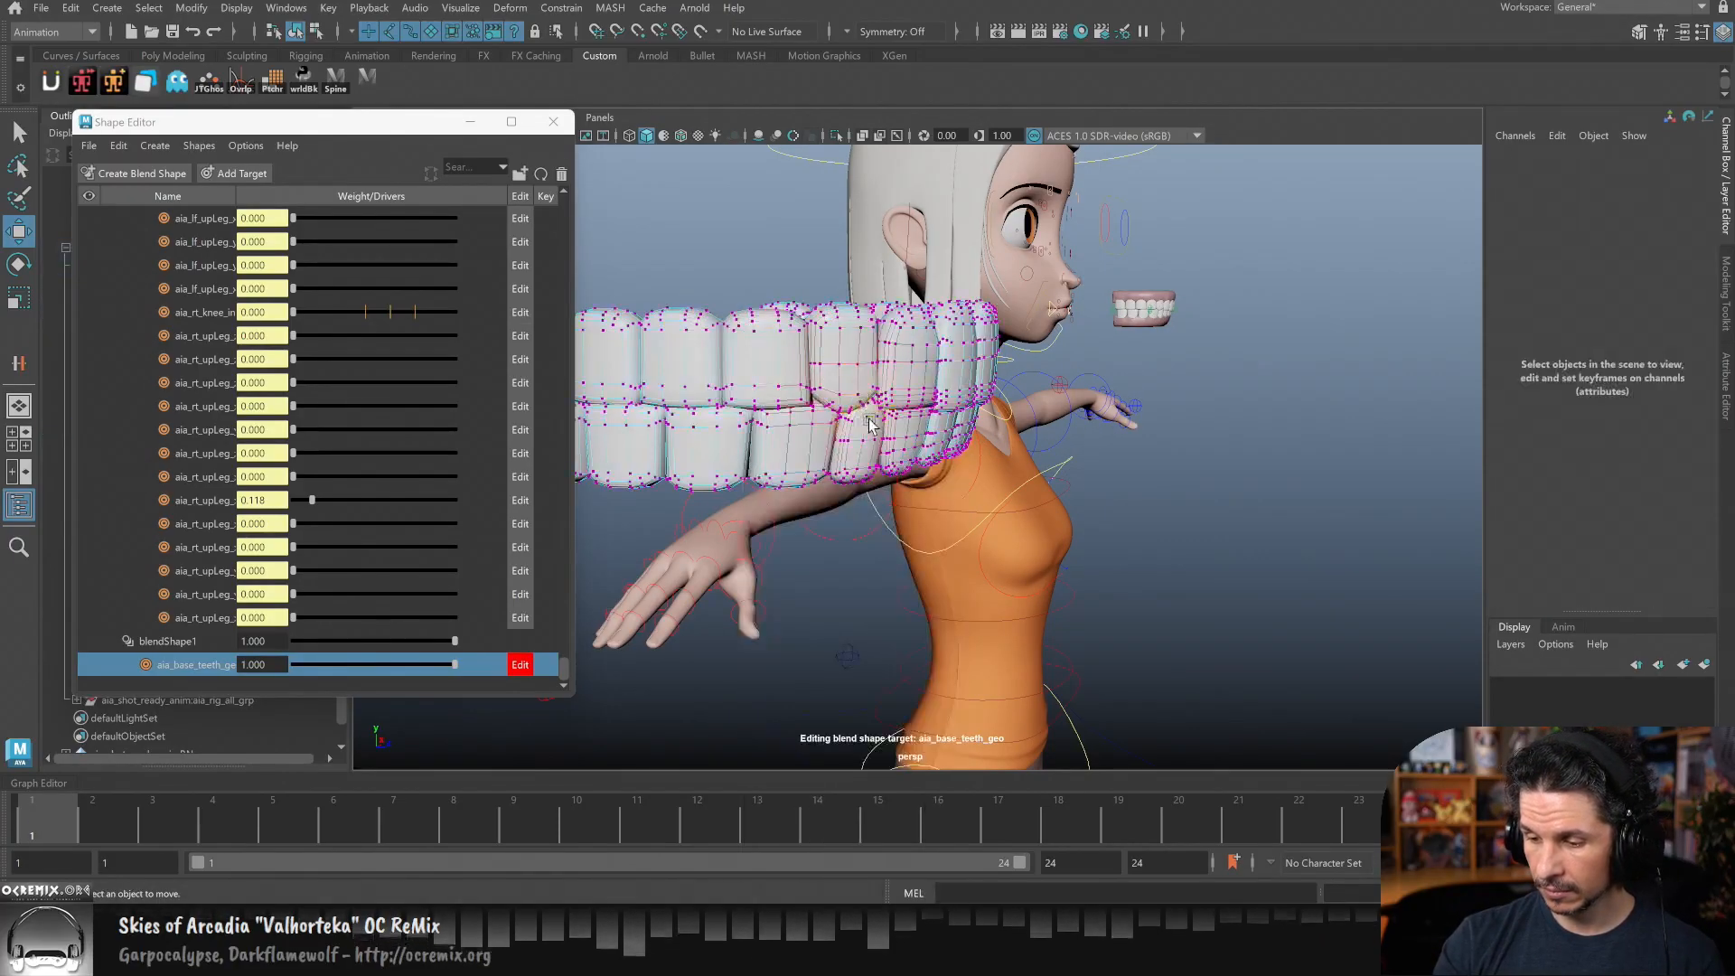
pyautogui.click(848, 410)
pyautogui.keyDown('alt'); pyautogui.moveTo(1075, 425); pyautogui.dragTo(891, 452); pyautogui.keyUp('alt')
pyautogui.keyDown('alt'); pyautogui.moveTo(891, 453); pyautogui.dragTo(1307, 486, button='middle'); pyautogui.keyUp('alt')
pyautogui.keyDown('alt'); pyautogui.moveTo(1307, 486); pyautogui.dragTo(936, 481); pyautogui.keyUp('alt')
pyautogui.keyDown('alt'); pyautogui.moveTo(935, 481); pyautogui.dragTo(1048, 481, button='middle'); pyautogui.keyUp('alt')
pyautogui.keyDown('alt'); pyautogui.moveTo(1049, 481); pyautogui.dragTo(1135, 434, button='right'); pyautogui.keyUp('alt')
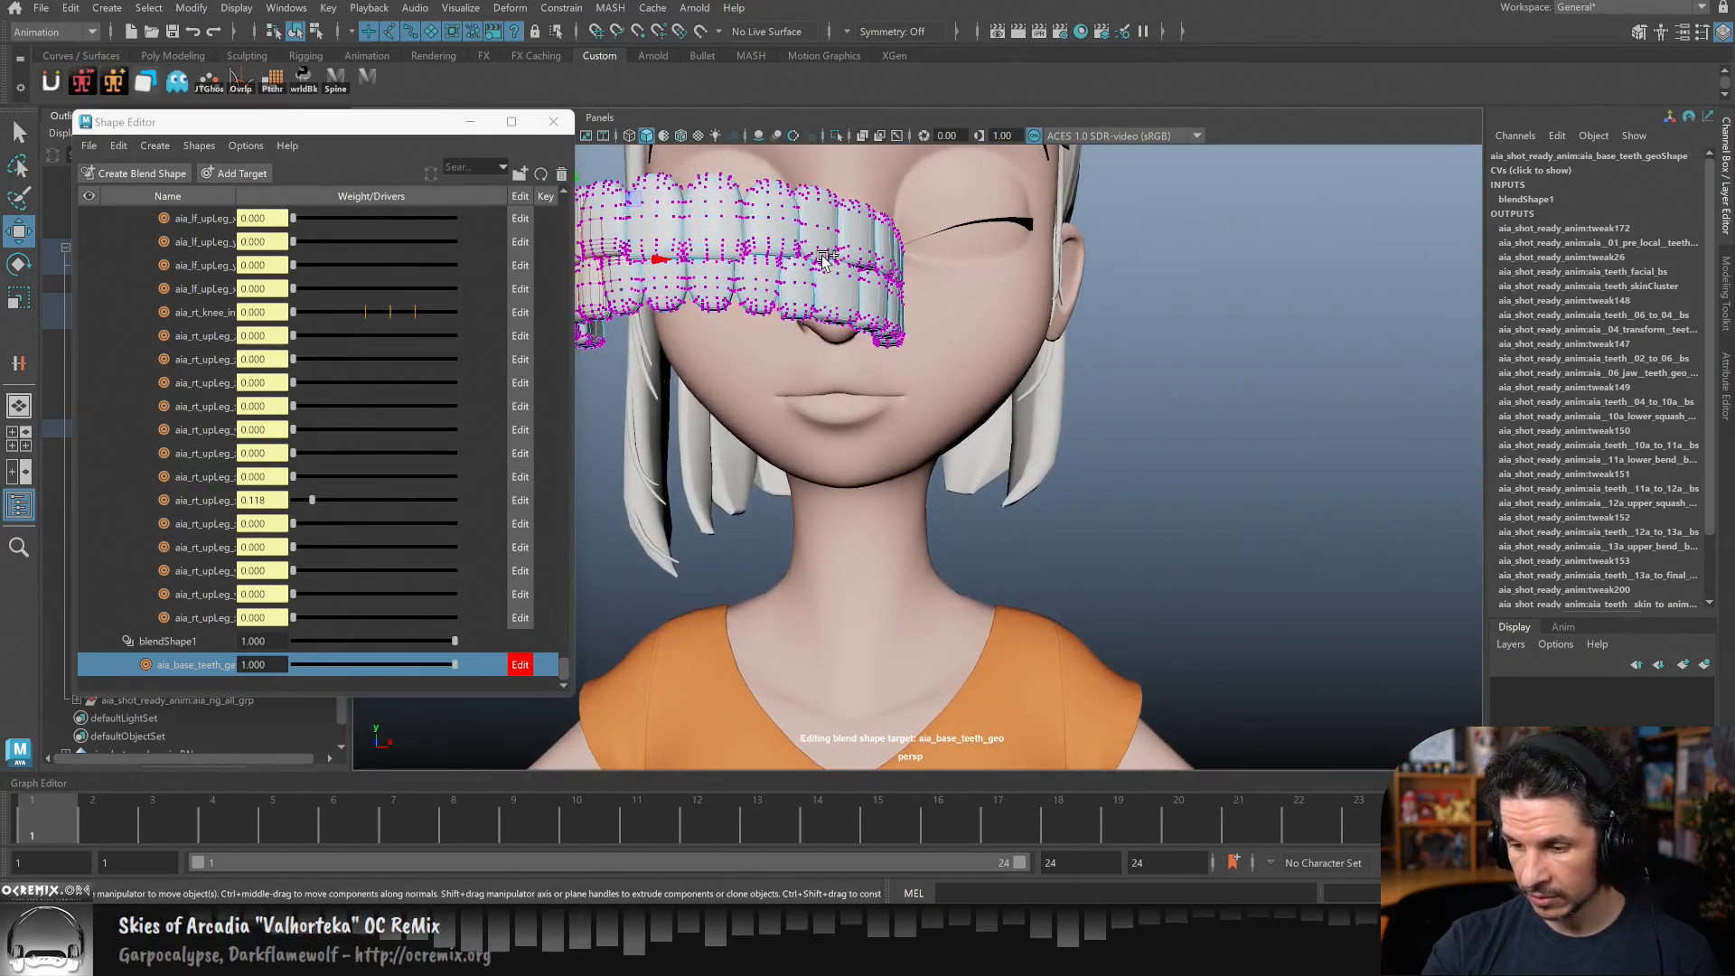
pyautogui.keyDown('alt'); pyautogui.moveTo(830, 259); pyautogui.dragTo(913, 431); pyautogui.keyUp('alt')
# - Move the Shape Editor aside and set the Move tool's soft selection falloff mode to Surface
pyautogui.moveTo(392, 130); pyautogui.dragTo(592, 483)
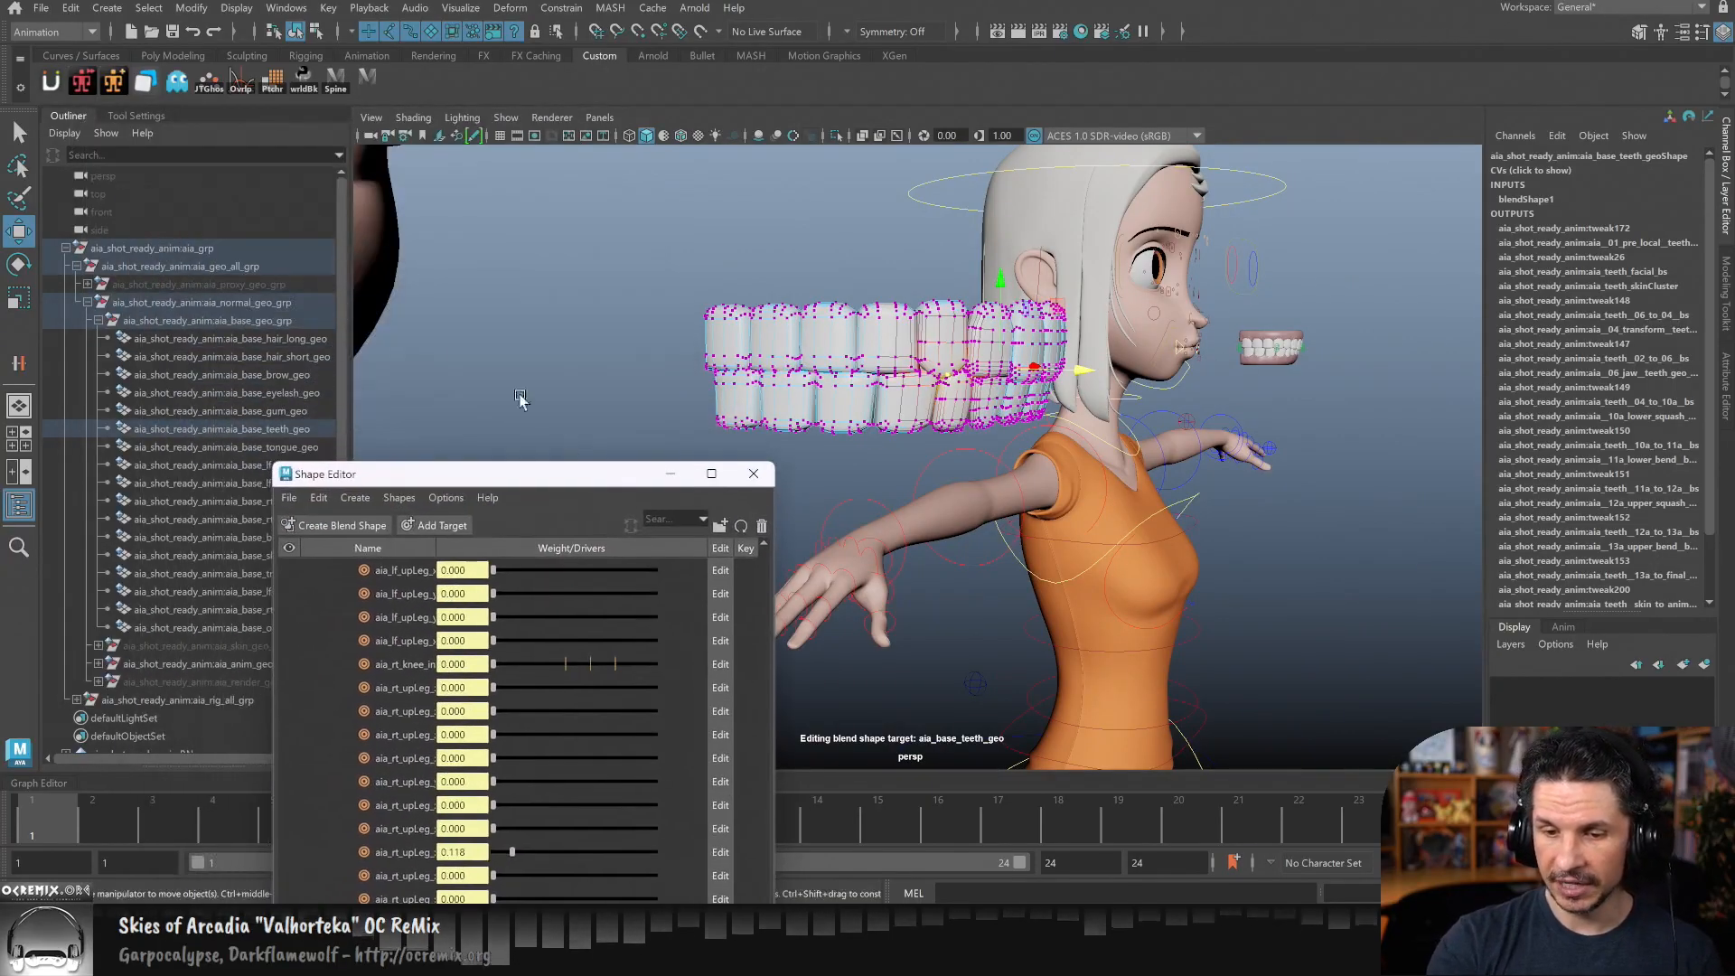
pyautogui.click(131, 114)
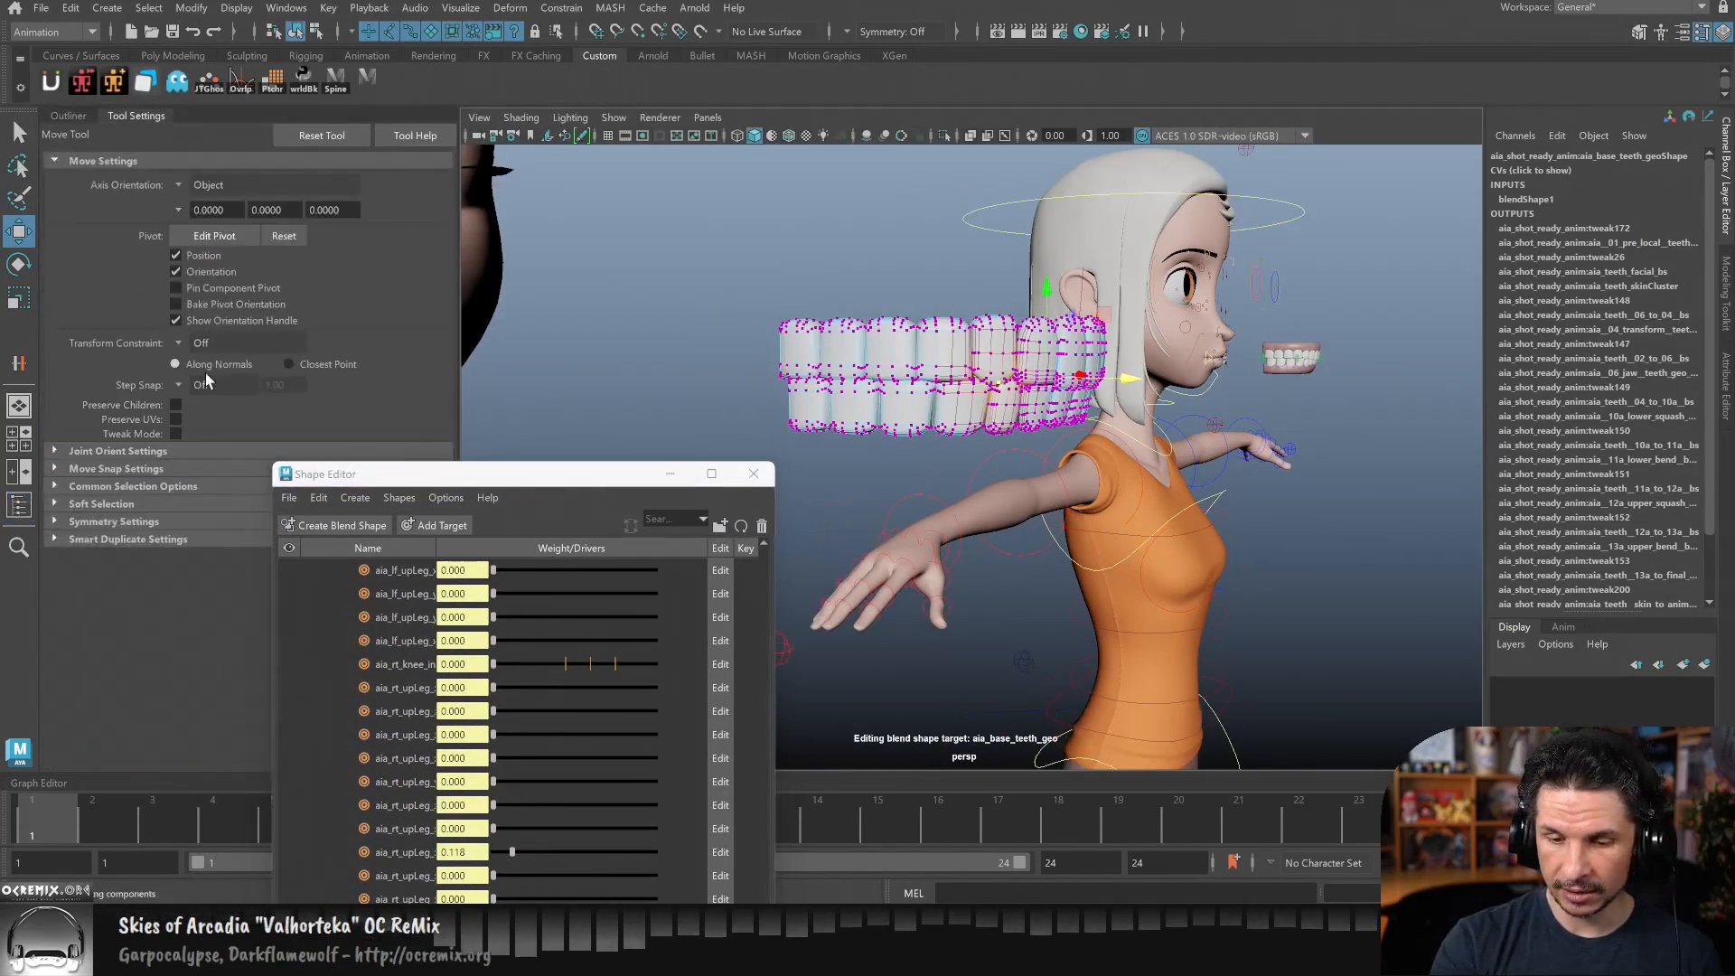
pyautogui.click(55, 504)
pyautogui.click(202, 548)
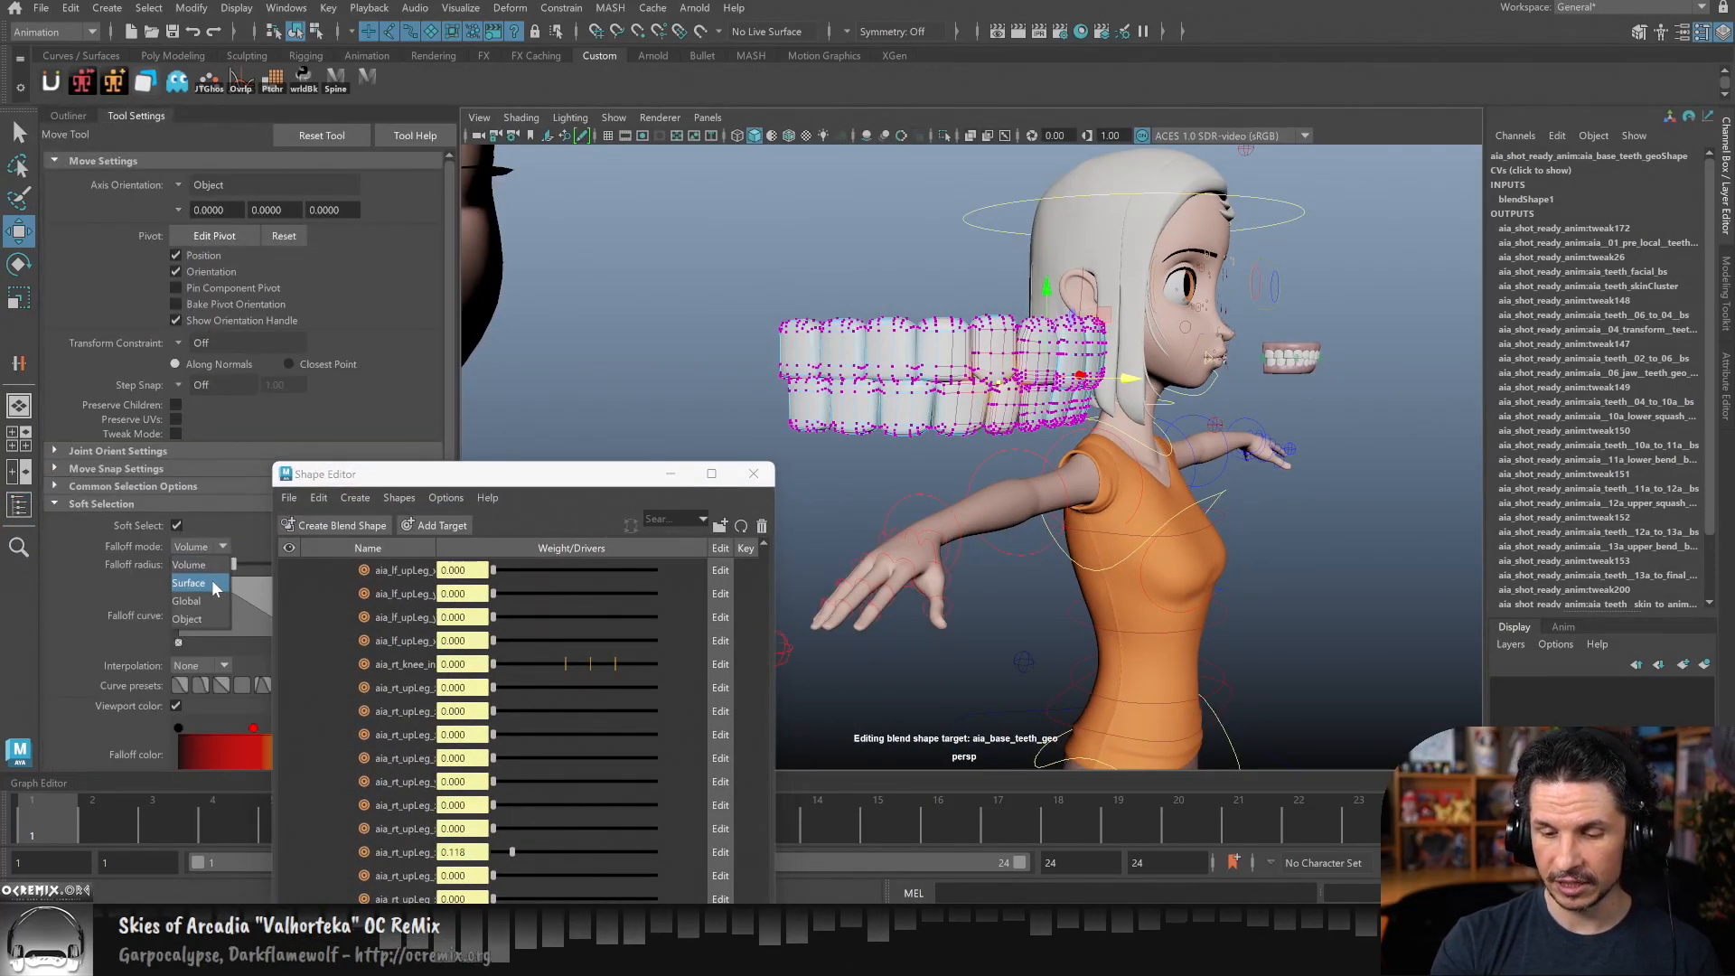
pyautogui.click(215, 585)
# - Pull the selected canine tips far down as a test of the rigged teeth, and raise them back into short fangs
pyautogui.moveTo(1046, 289); pyautogui.dragTo(1046, 398)
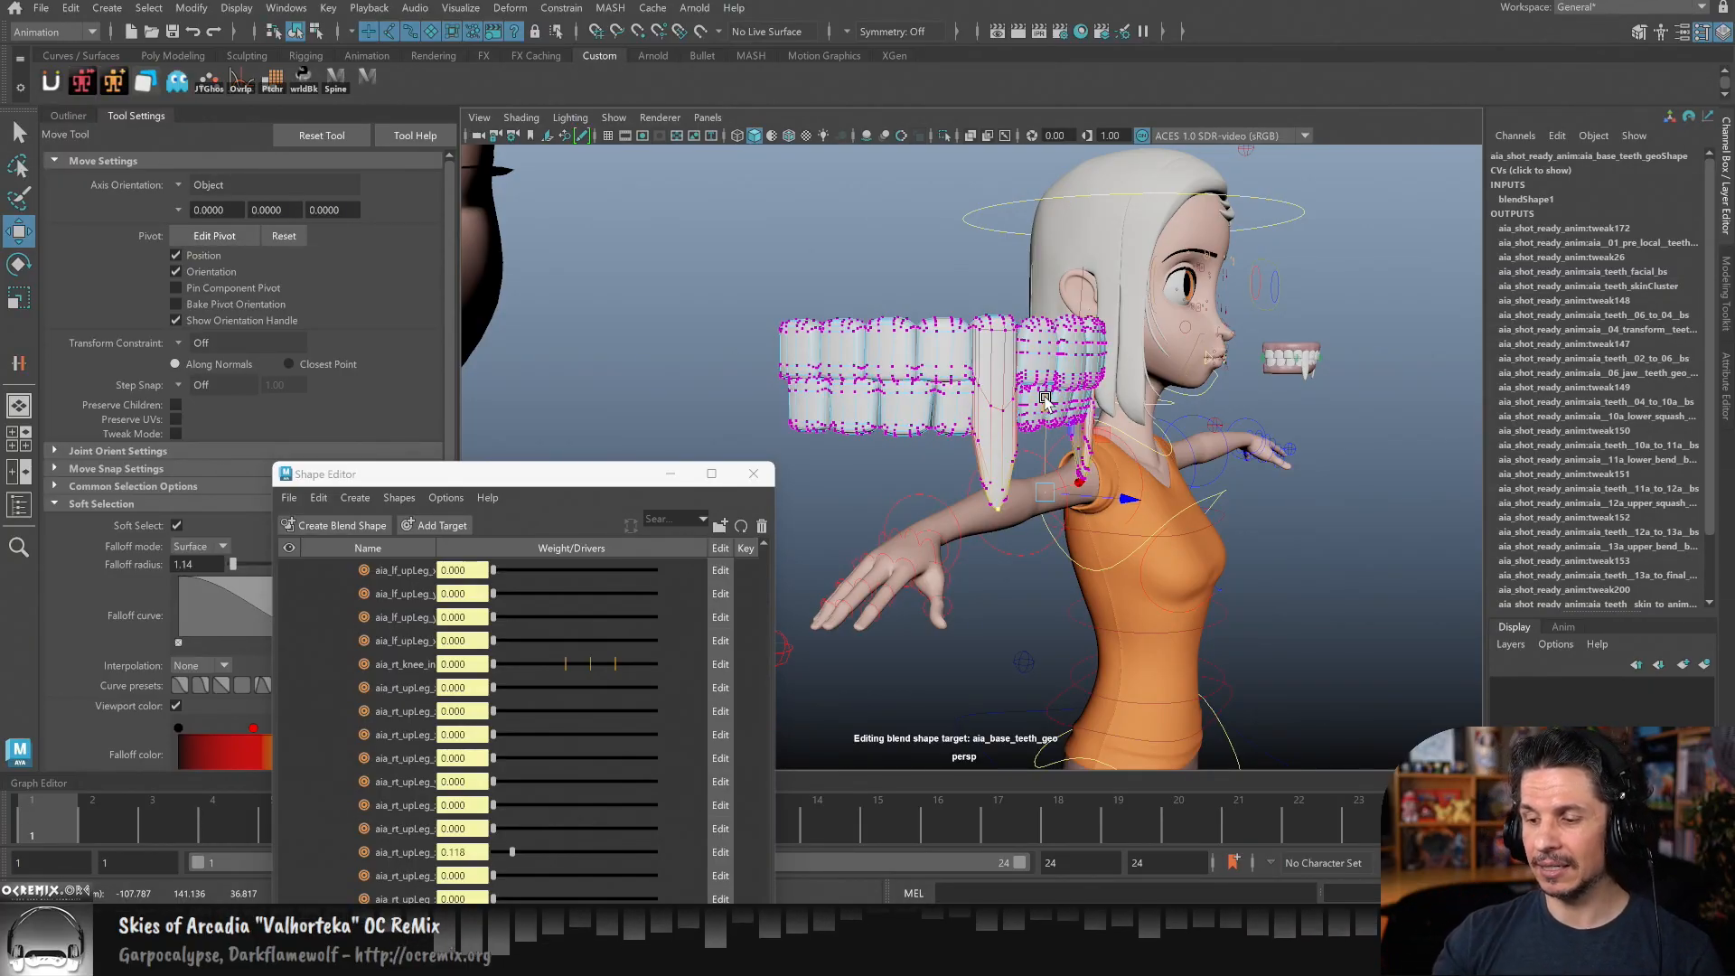
pyautogui.moveTo(1045, 400); pyautogui.dragTo(1047, 316)
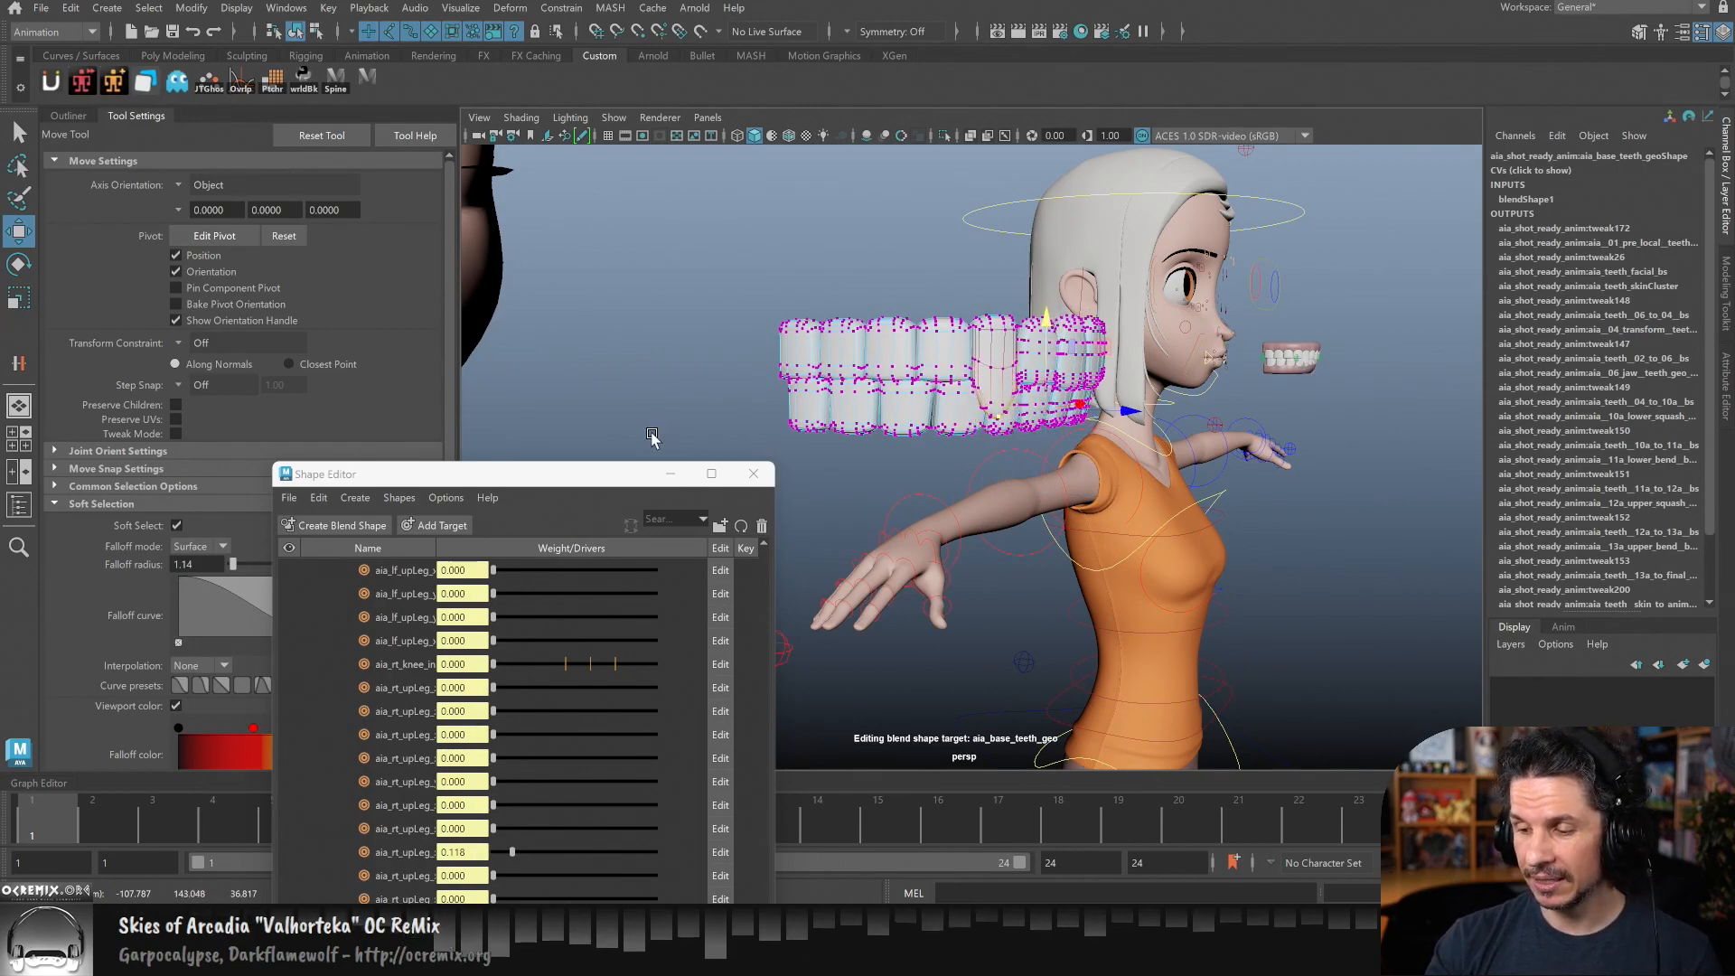
# - Minimize the Shape Editor and clear the vertex selection on the base teeth
pyautogui.moveTo(635, 482); pyautogui.dragTo(606, 377)
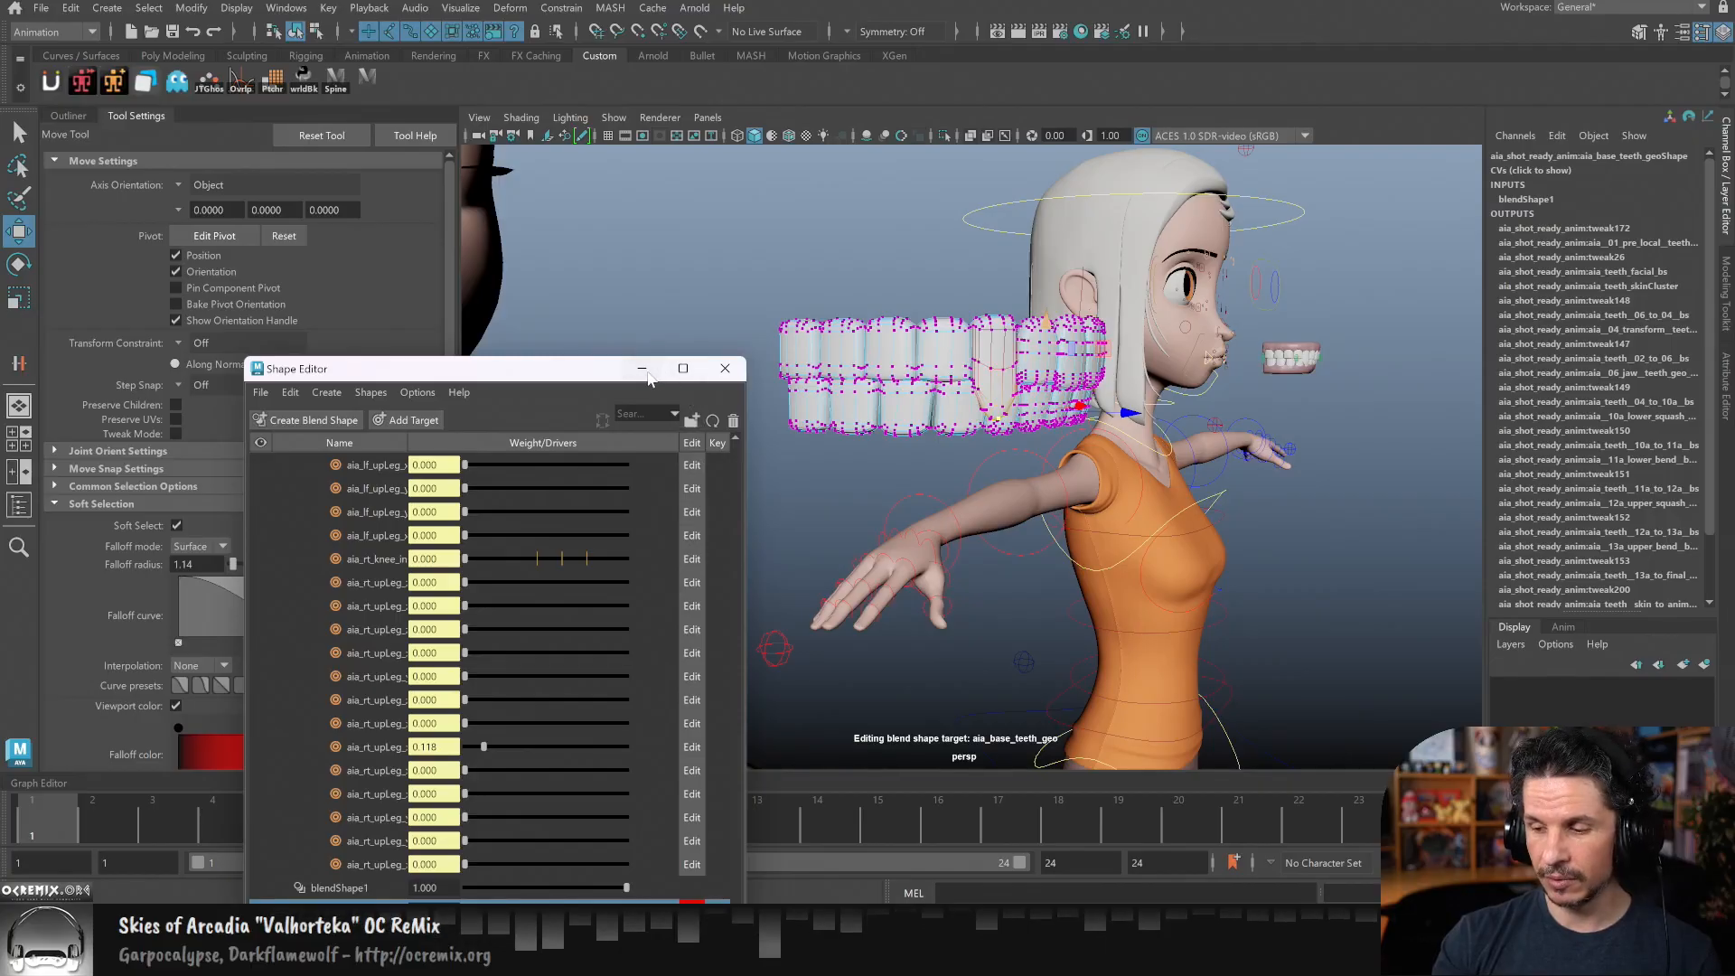
pyautogui.click(646, 372)
pyautogui.click(820, 559)
# - Try rotating the rigged character's head with the head control, and undo the rotation
pyautogui.keyDown('alt'); pyautogui.moveTo(1319, 495); pyautogui.dragTo(1268, 483); pyautogui.keyUp('alt')
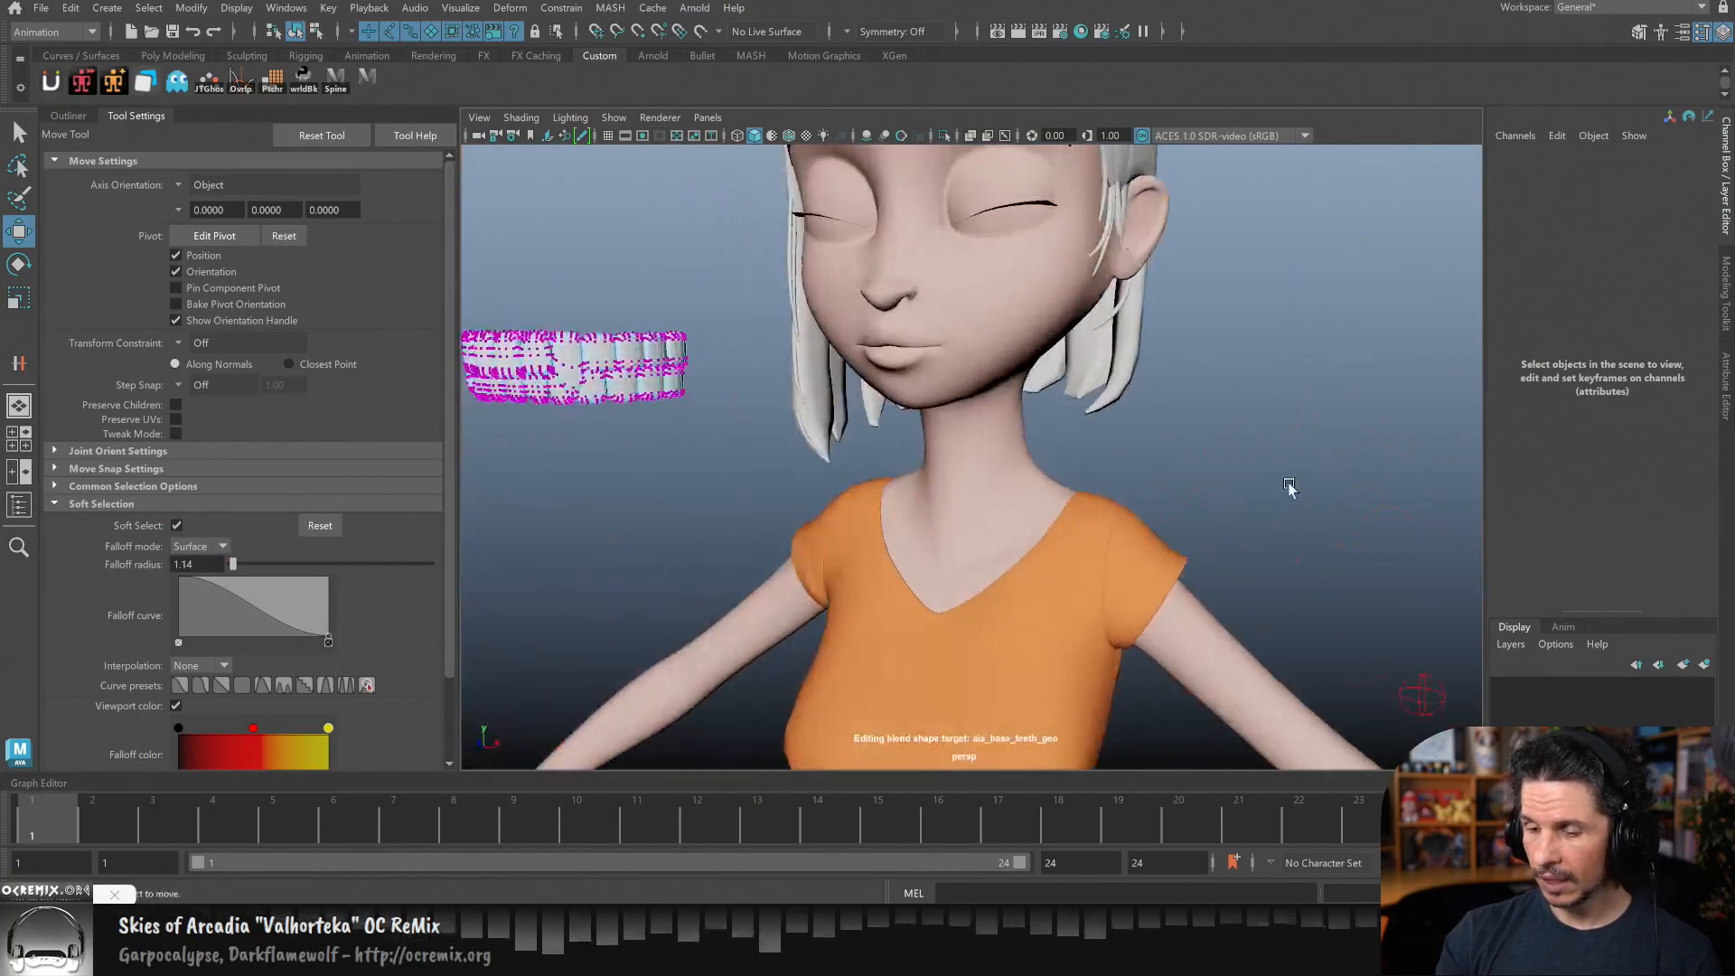
pyautogui.keyDown('alt'); pyautogui.moveTo(1271, 488); pyautogui.dragTo(1003, 510, button='middle'); pyautogui.keyUp('alt')
pyautogui.keyDown('alt'); pyautogui.moveTo(1293, 488); pyautogui.dragTo(1201, 500, button='right'); pyautogui.keyUp('alt')
pyautogui.keyDown('alt'); pyautogui.moveTo(1201, 500); pyautogui.dragTo(680, 560, button='middle'); pyautogui.keyUp('alt')
pyautogui.keyDown('alt'); pyautogui.moveTo(1244, 531); pyautogui.dragTo(997, 519, button='middle'); pyautogui.keyUp('alt')
pyautogui.keyDown('alt'); pyautogui.moveTo(996, 517); pyautogui.dragTo(1143, 538, button='right'); pyautogui.keyUp('alt')
pyautogui.keyDown('alt'); pyautogui.moveTo(1143, 538); pyautogui.dragTo(1124, 530); pyautogui.keyUp('alt')
pyautogui.keyDown('alt'); pyautogui.moveTo(1085, 488); pyautogui.dragTo(1134, 522, button='middle'); pyautogui.keyUp('alt')
pyautogui.press('e')
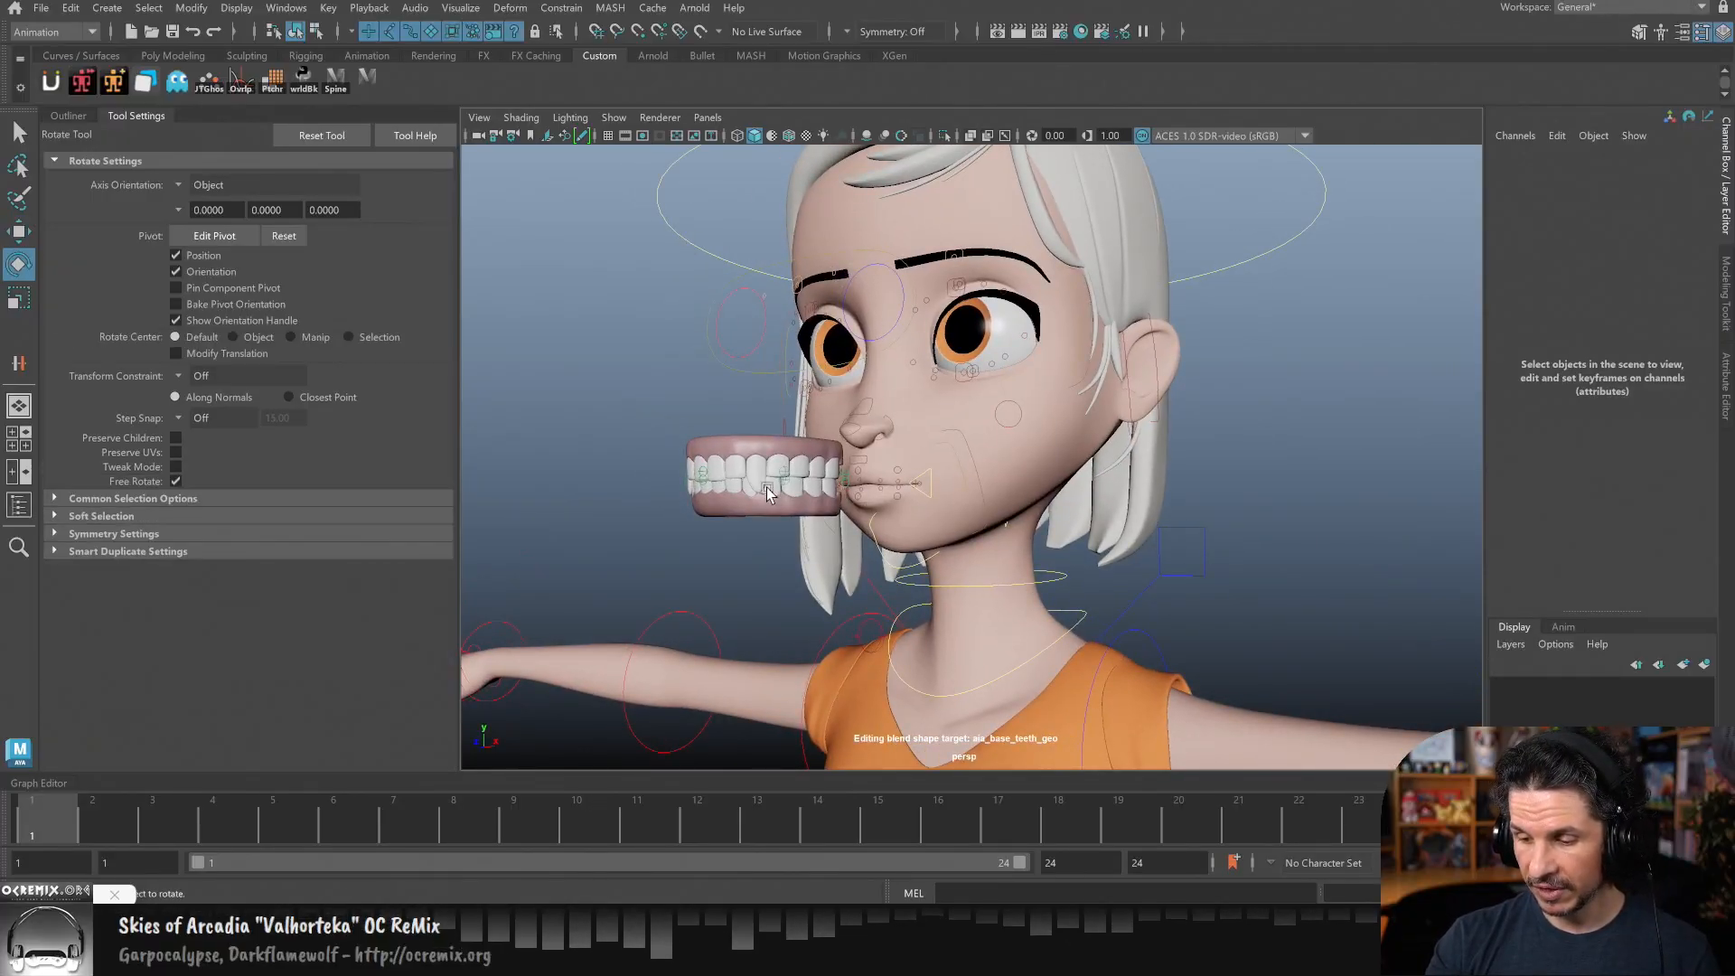
pyautogui.click(878, 325)
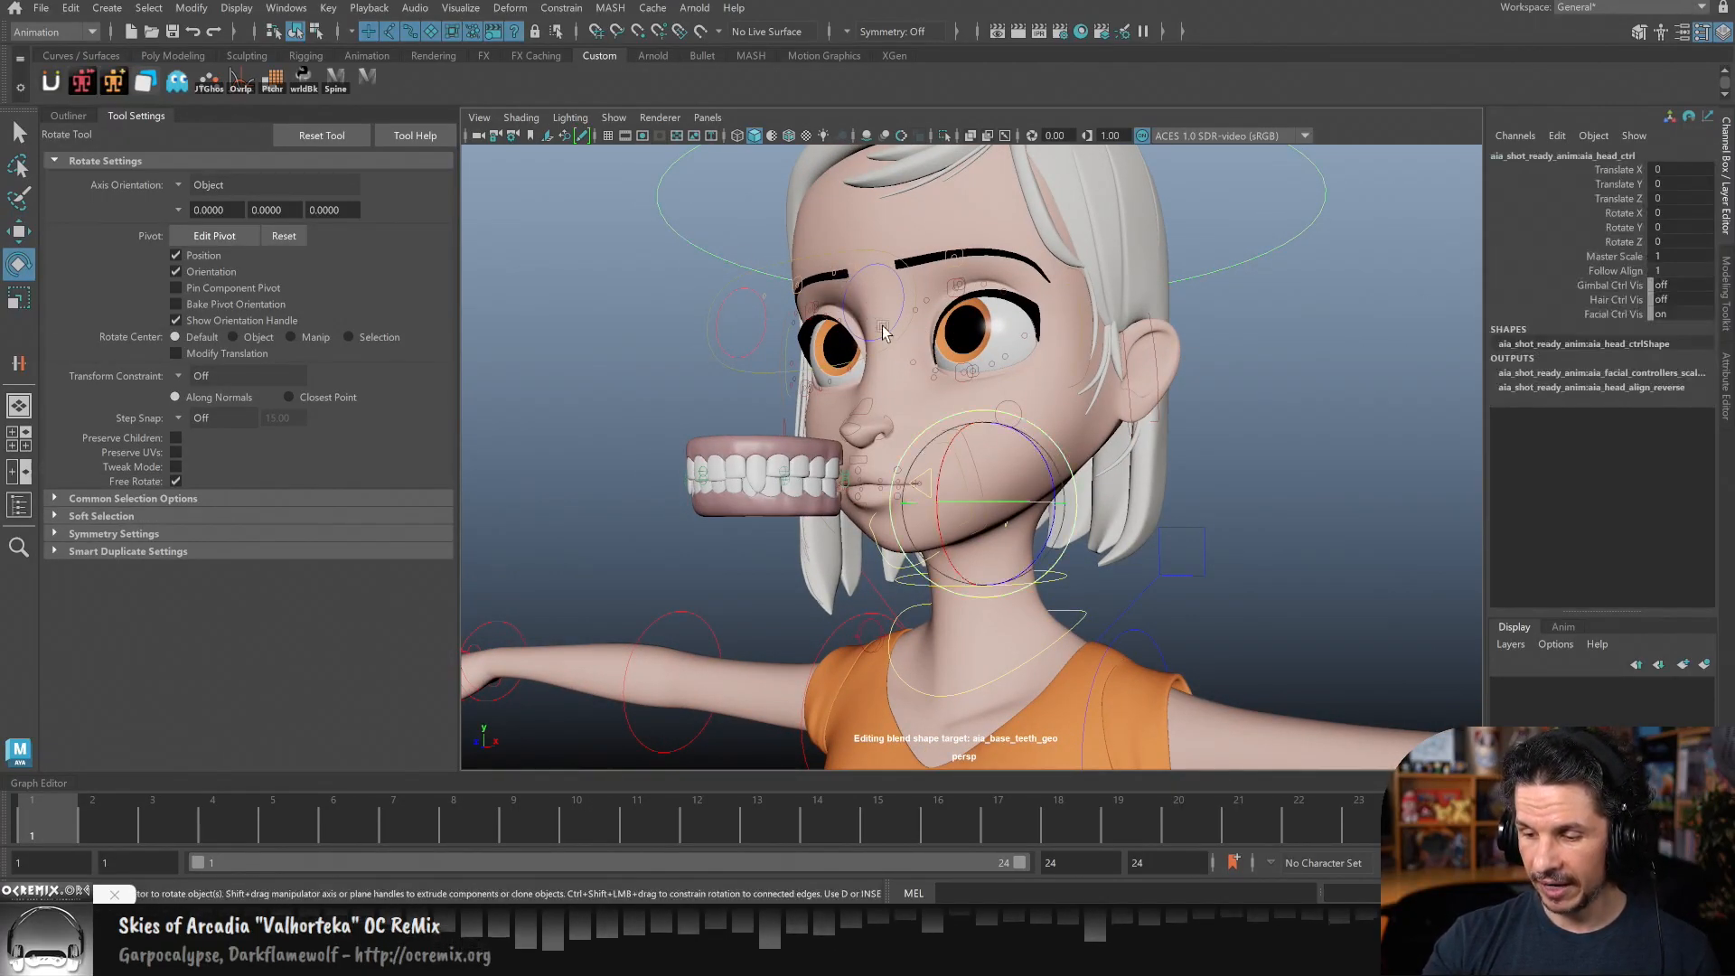
pyautogui.moveTo(946, 470); pyautogui.dragTo(826, 406)
pyautogui.hotkey('ctrl', 'z')
pyautogui.hotkey('ctrl', 'z')
# - Pull the rig's lower gum and teeth control down to about -3.465 in Translate Y, away from the upper teeth
pyautogui.scroll(4, 913, 437)
pyautogui.click(896, 430)
pyautogui.keyDown('alt'); pyautogui.moveTo(825, 407); pyautogui.dragTo(999, 461, button='middle'); pyautogui.keyUp('alt')
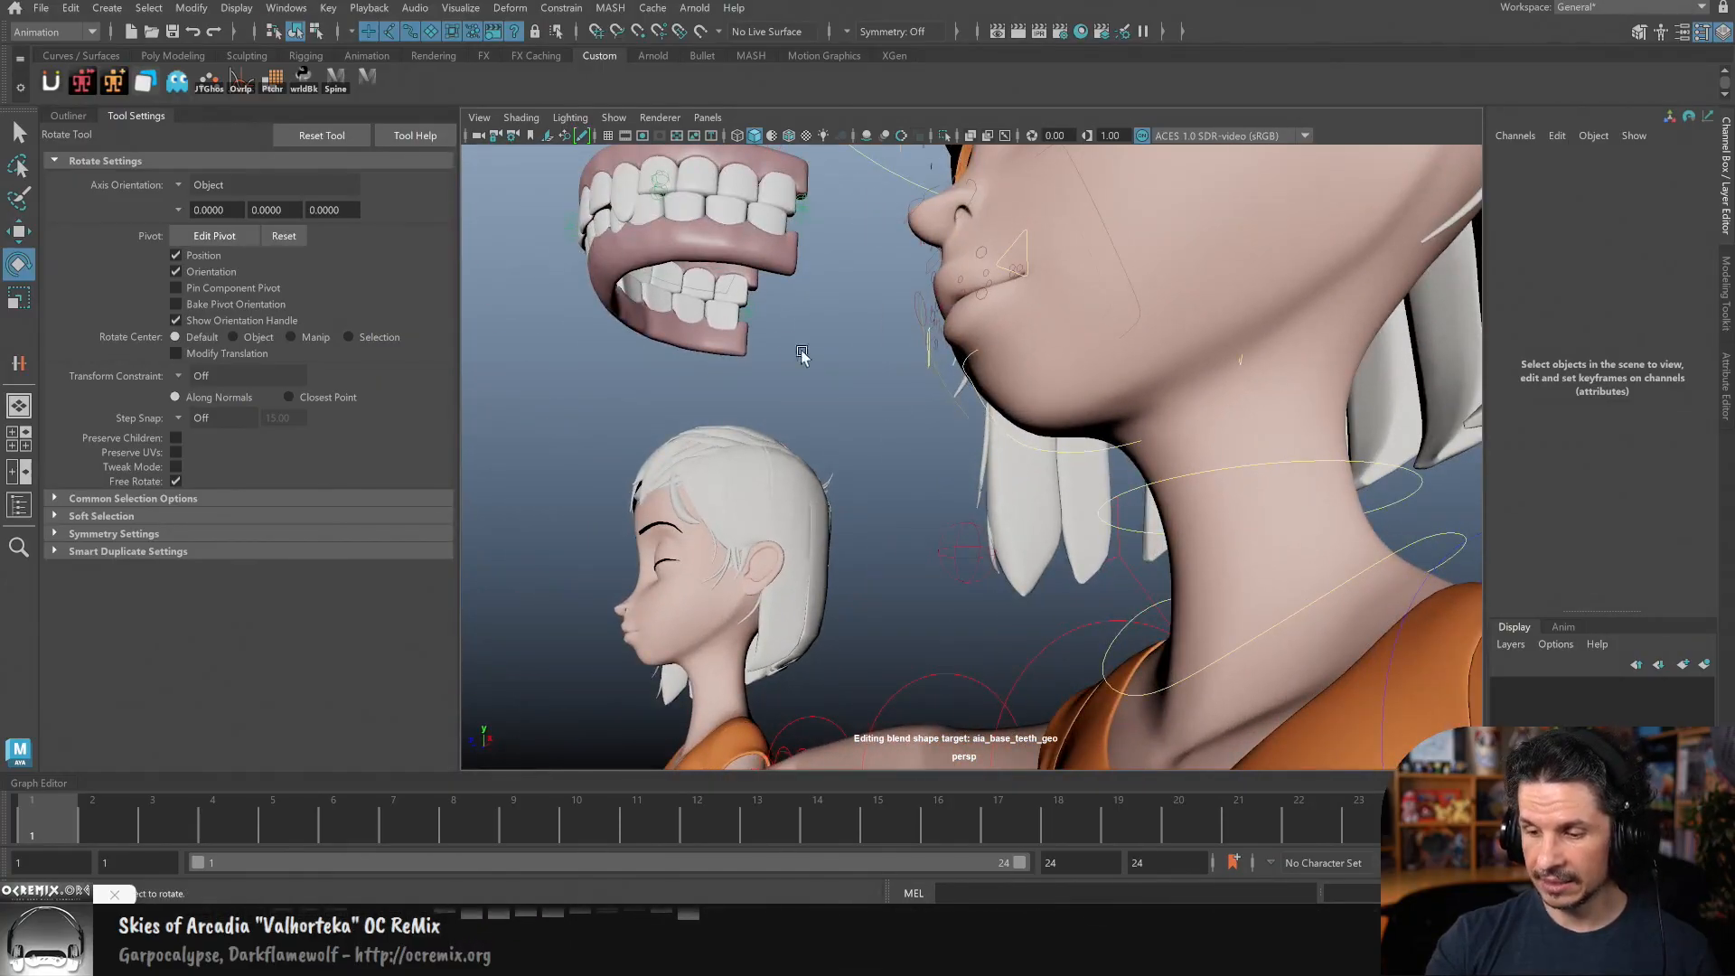
pyautogui.click(728, 294)
pyautogui.press('w')
pyautogui.moveTo(704, 196); pyautogui.dragTo(701, 388)
# - Try stretching the upper gums and teeth out of shape with the first left upper teeth control, and undo the moves
pyautogui.keyDown('alt'); pyautogui.moveTo(741, 378); pyautogui.dragTo(737, 284); pyautogui.keyUp('alt')
pyautogui.click(956, 471)
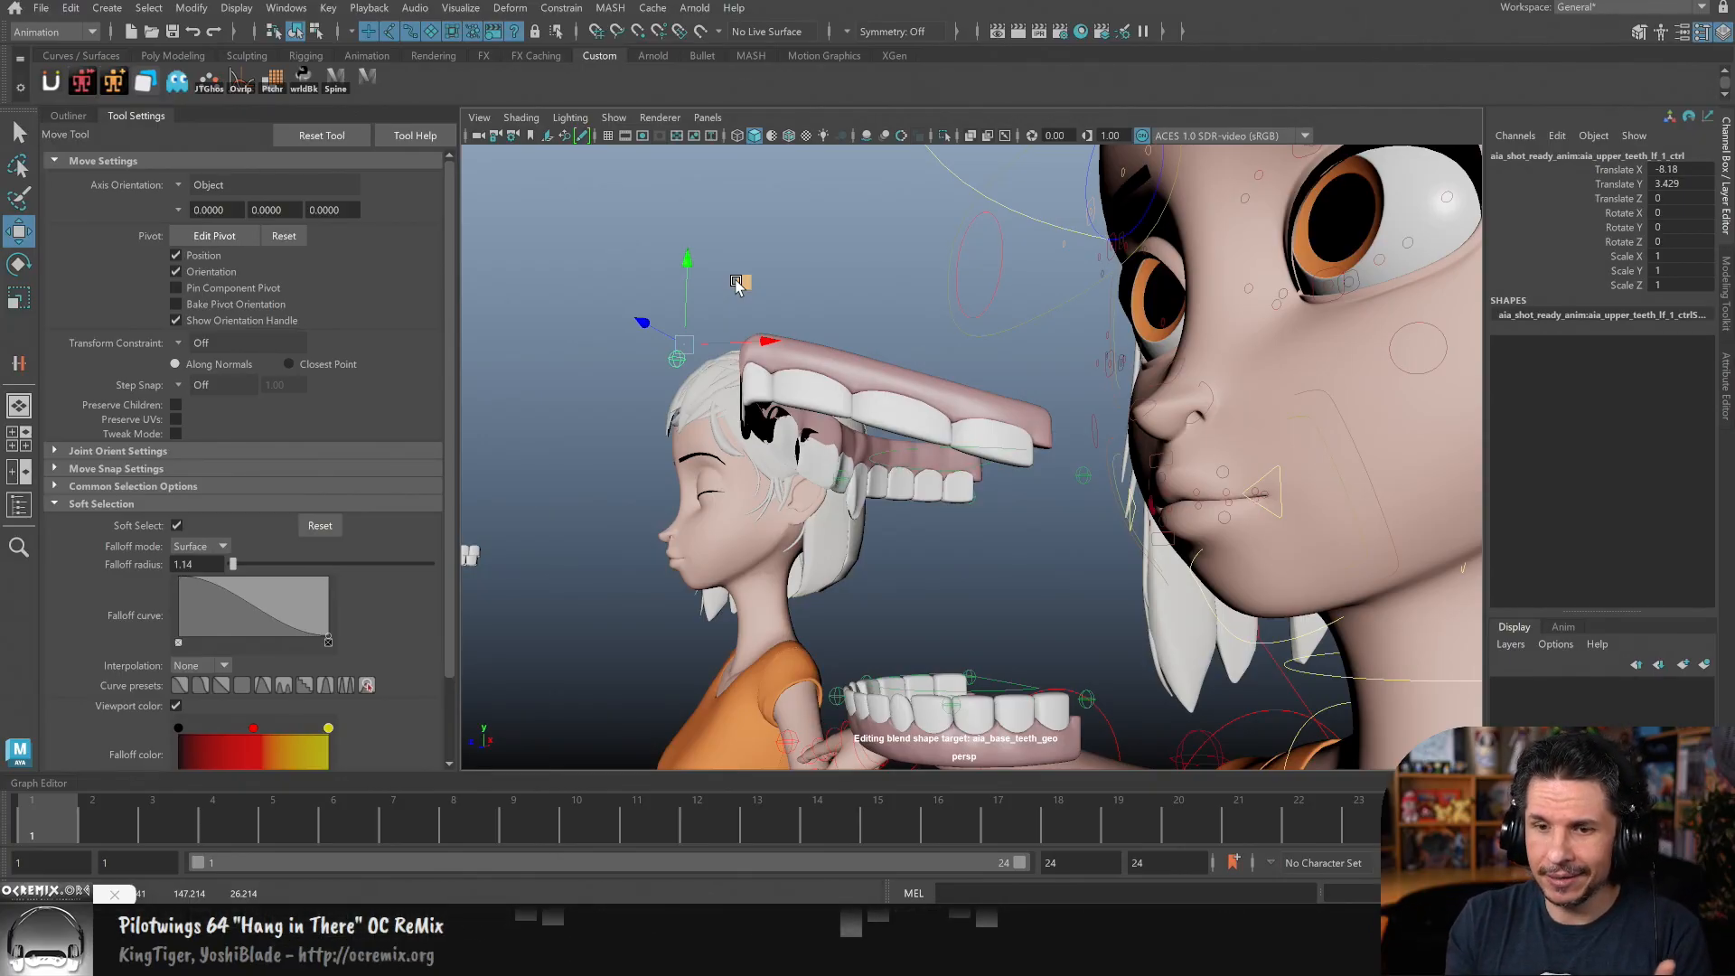
pyautogui.moveTo(736, 283); pyautogui.dragTo(957, 377)
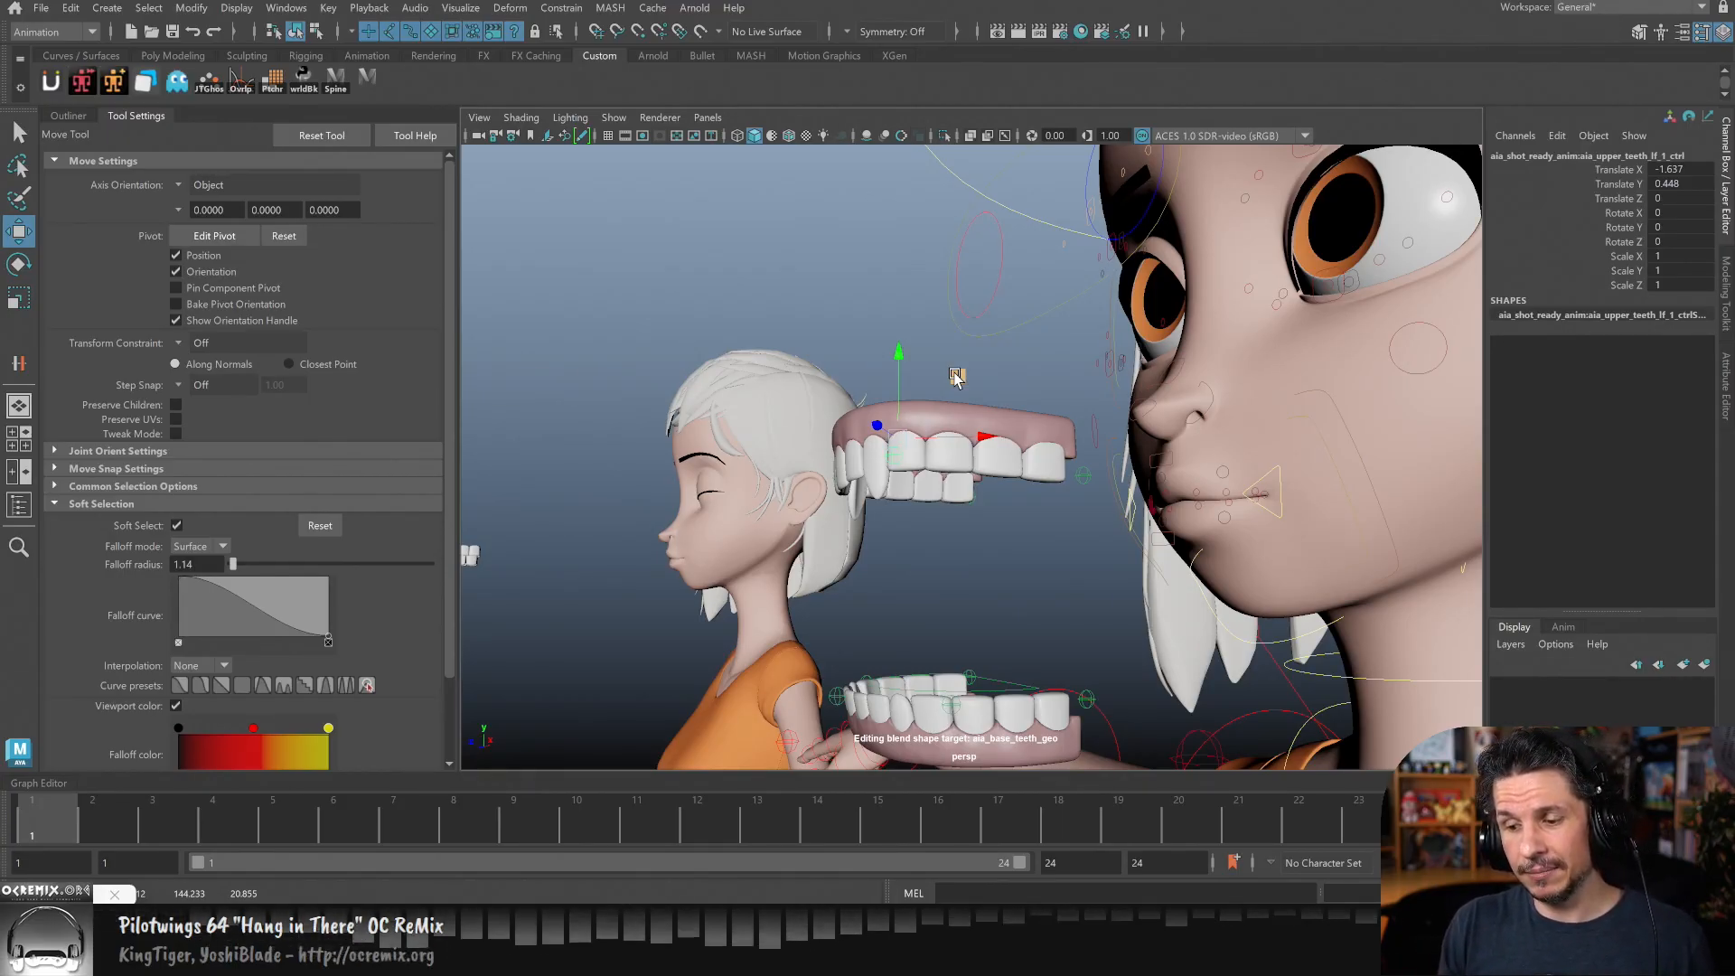
pyautogui.keyDown('alt'); pyautogui.moveTo(1261, 551); pyautogui.dragTo(967, 528, button='right'); pyautogui.keyUp('alt')
pyautogui.keyDown('alt'); pyautogui.moveTo(967, 529); pyautogui.dragTo(1107, 569); pyautogui.keyUp('alt')
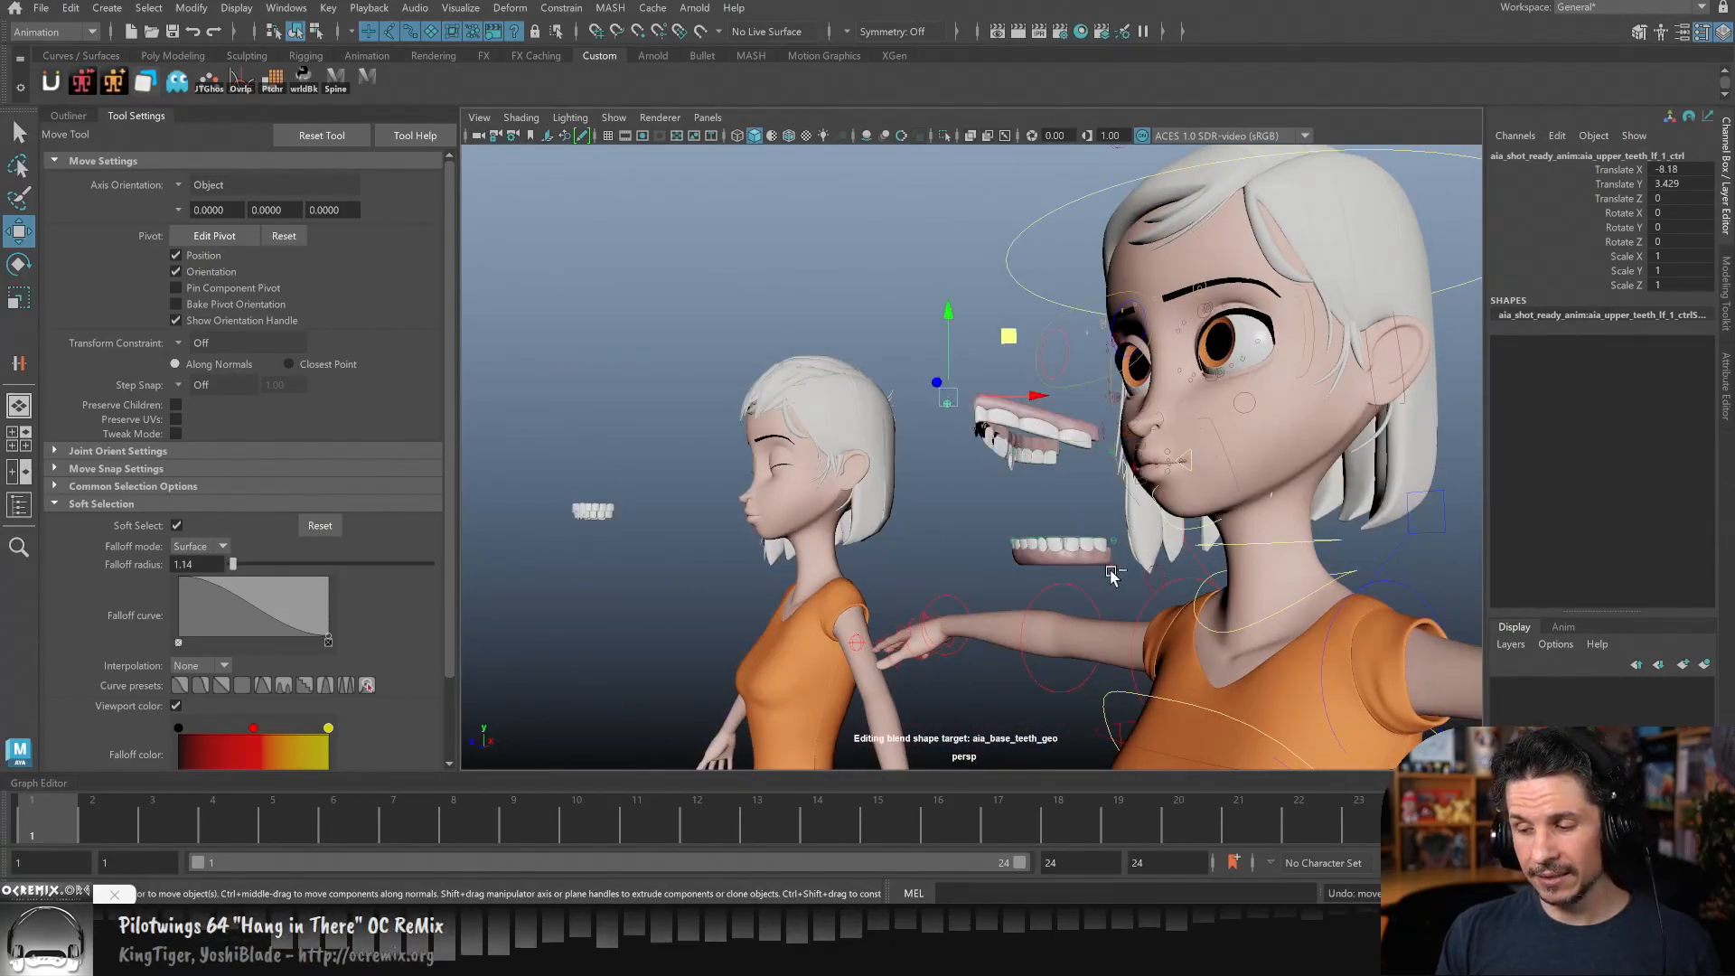
pyautogui.click(1114, 588)
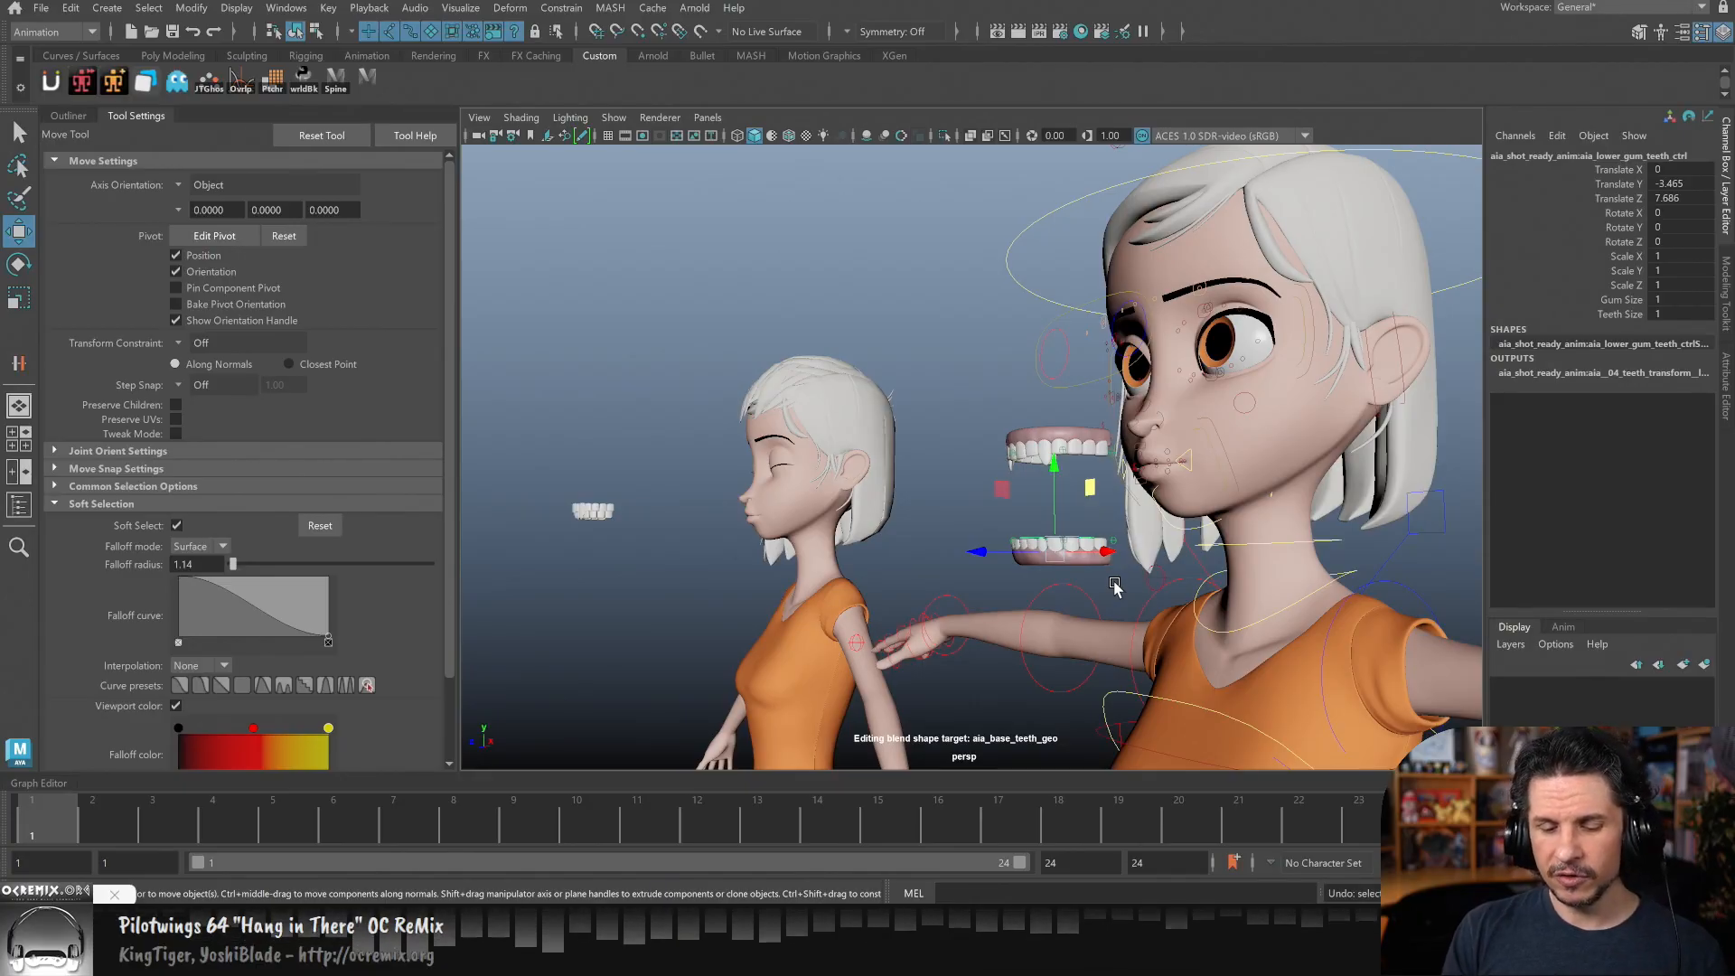
# - Select the base teeth geometry and switch it to vertex editing
pyautogui.keyDown('alt'); pyautogui.moveTo(827, 568); pyautogui.dragTo(918, 600); pyautogui.keyUp('alt')
pyautogui.keyDown('alt'); pyautogui.moveTo(750, 597); pyautogui.dragTo(1423, 643, button='middle'); pyautogui.keyUp('alt')
pyautogui.keyDown('alt'); pyautogui.moveTo(955, 600); pyautogui.dragTo(1384, 588, button='right'); pyautogui.keyUp('alt')
pyautogui.click(1039, 543)
pyautogui.keyDown('alt'); pyautogui.moveTo(958, 592); pyautogui.dragTo(1146, 616); pyautogui.keyUp('alt')
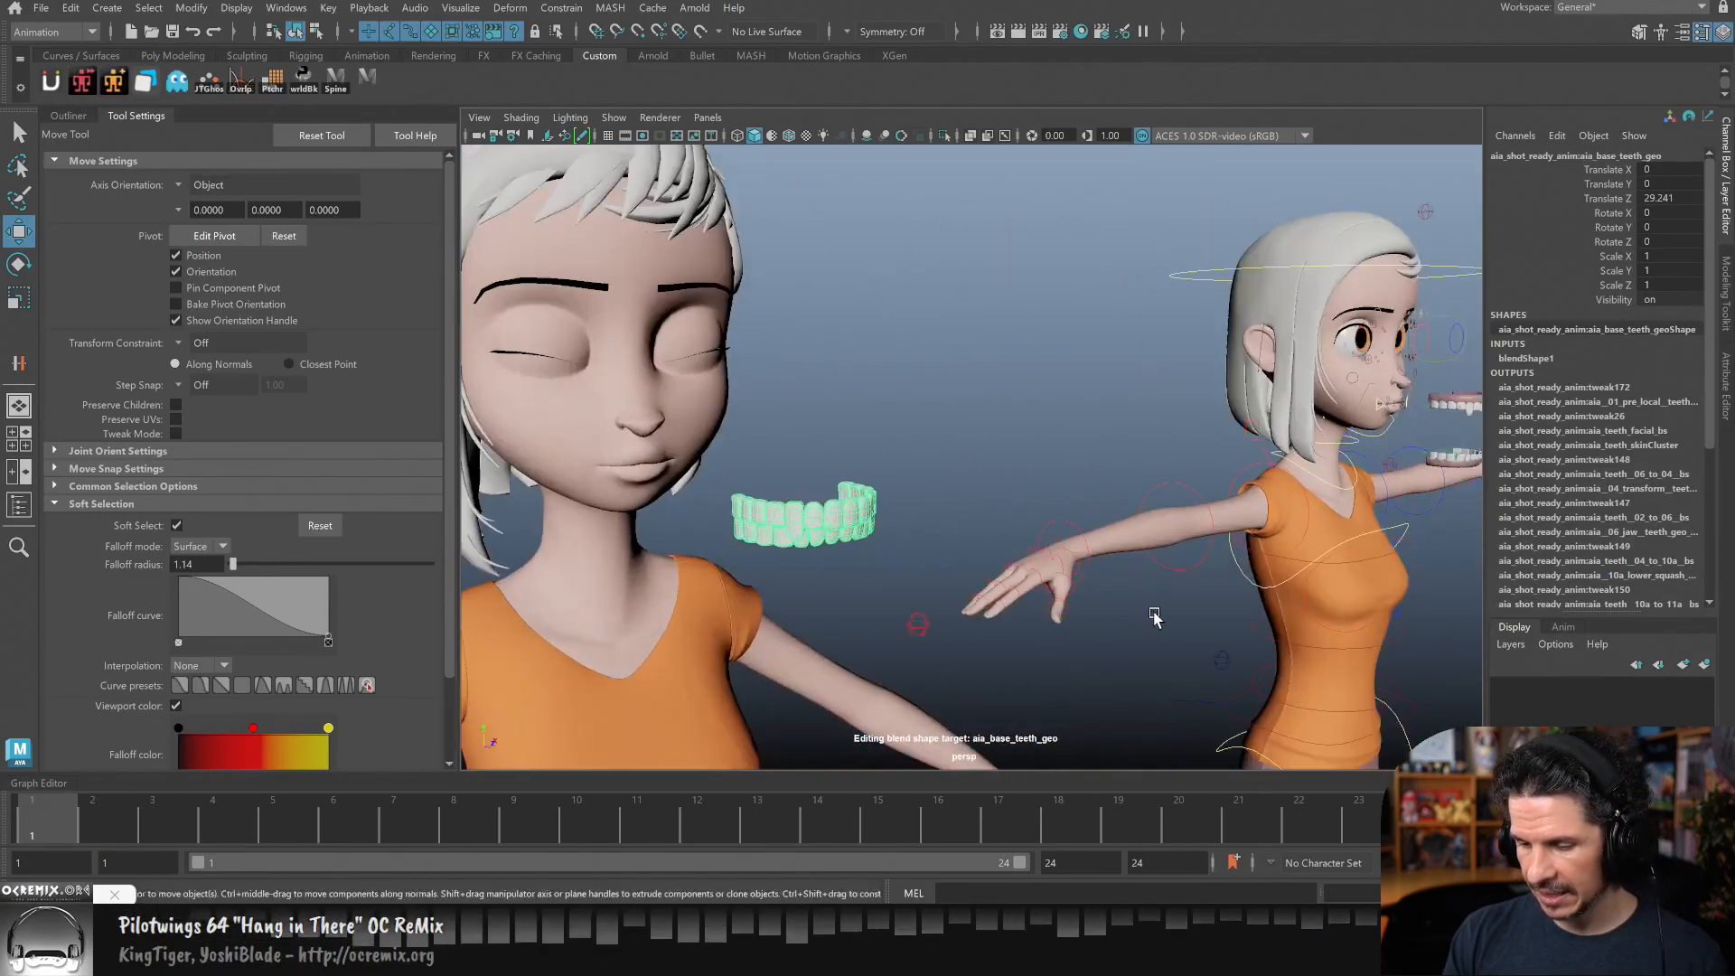
pyautogui.keyDown('alt'); pyautogui.moveTo(913, 622); pyautogui.dragTo(1084, 611, button='middle'); pyautogui.keyUp('alt')
pyautogui.keyDown('alt'); pyautogui.moveTo(1085, 611); pyautogui.dragTo(1198, 632, button='right'); pyautogui.keyUp('alt')
pyautogui.keyDown('alt'); pyautogui.moveTo(1198, 632); pyautogui.dragTo(1394, 581); pyautogui.keyUp('alt')
pyautogui.keyDown('alt'); pyautogui.moveTo(1311, 592); pyautogui.dragTo(1364, 588, button='right'); pyautogui.keyUp('alt')
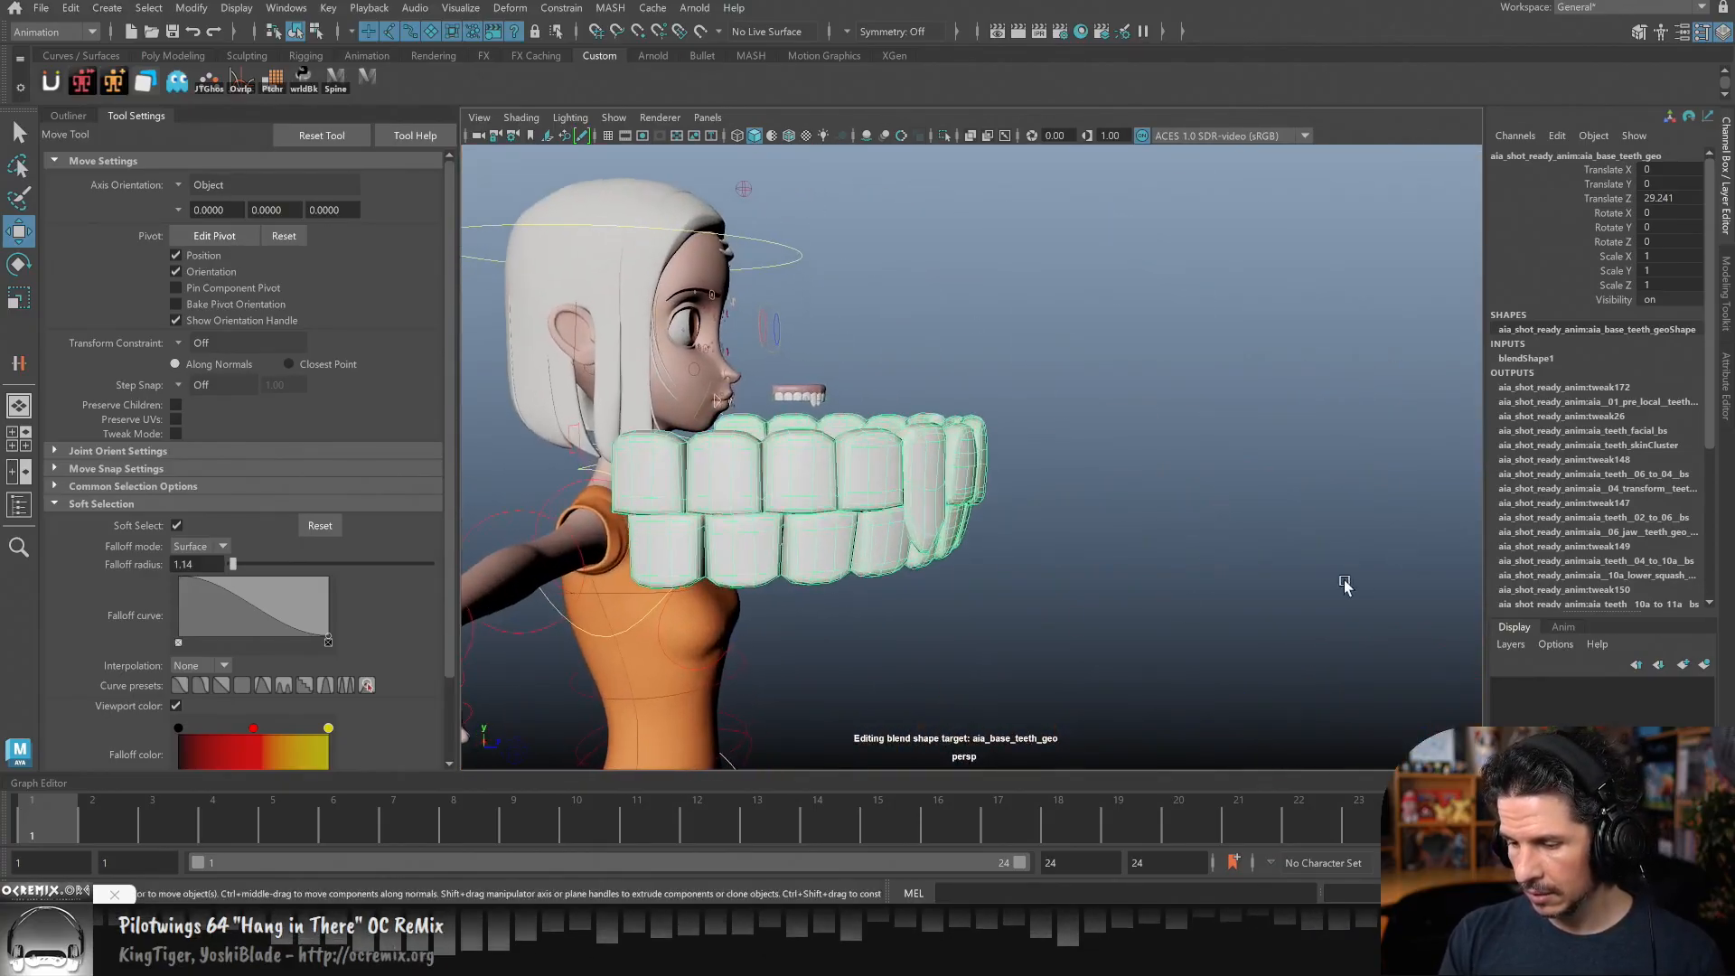
pyautogui.moveTo(945, 362); pyautogui.dragTo(854, 367, button='right')
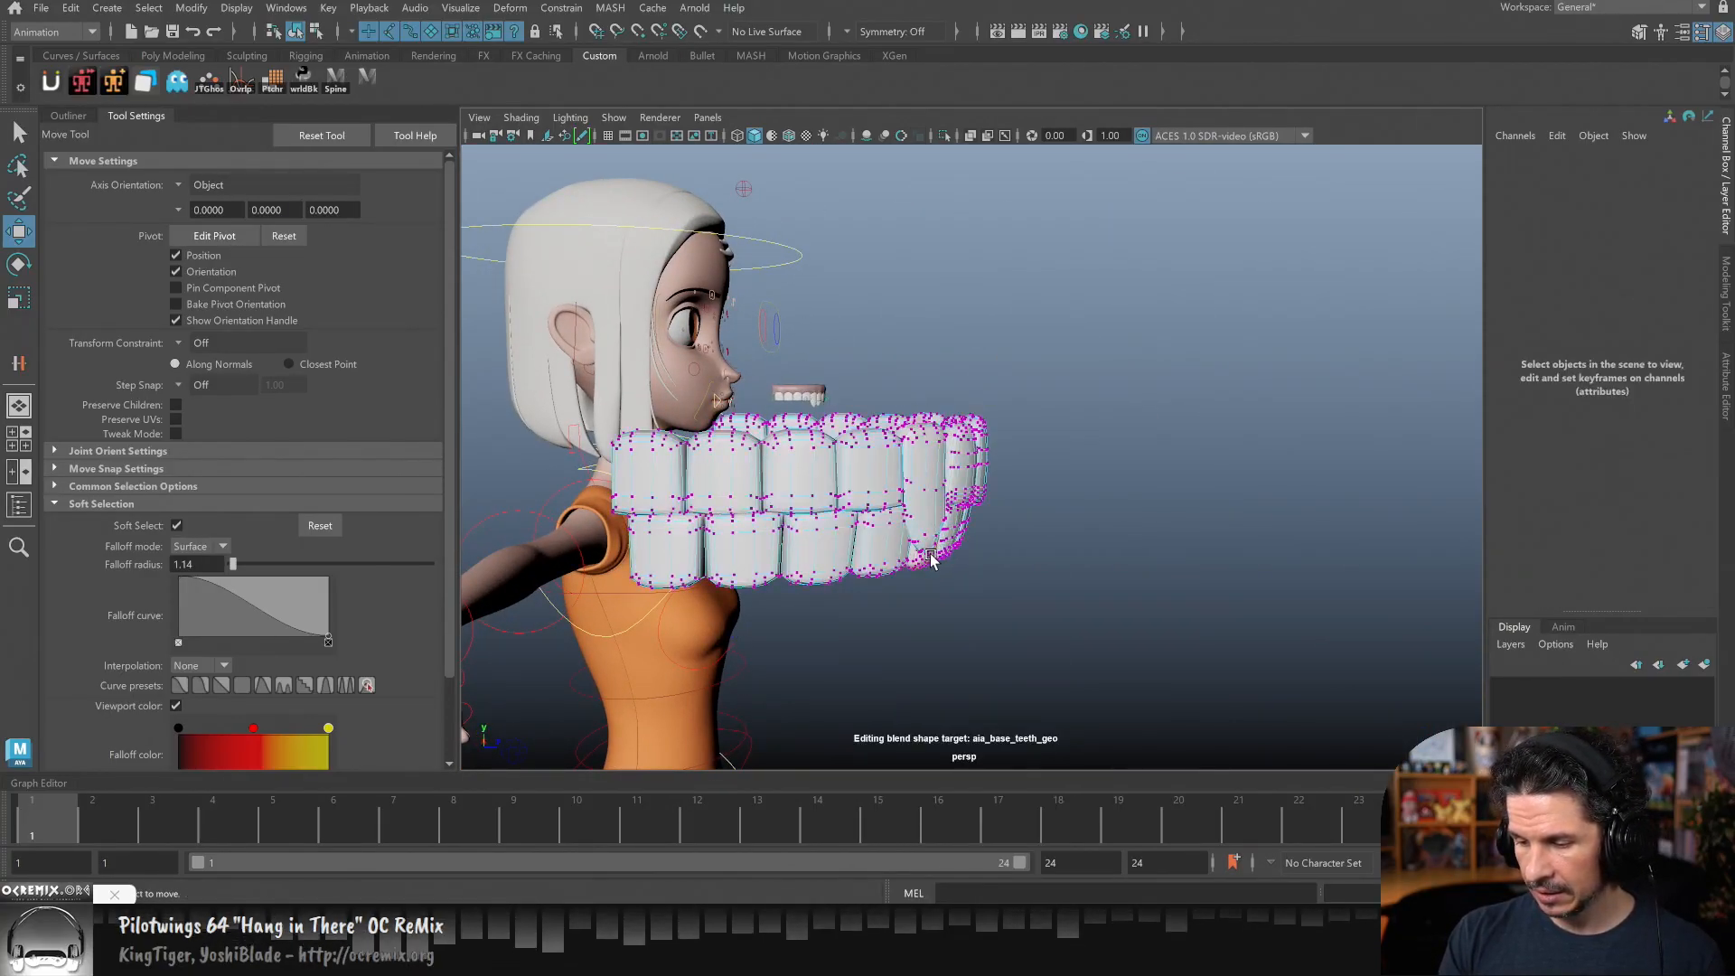
# - Select the tip vertices of both elongated upper canines on the base teeth
pyautogui.keyDown('alt'); pyautogui.moveTo(1086, 545); pyautogui.dragTo(1004, 542); pyautogui.keyUp('alt')
pyautogui.keyDown('alt'); pyautogui.moveTo(1329, 592); pyautogui.dragTo(1207, 601, button='middle'); pyautogui.keyUp('alt')
pyautogui.keyDown('alt'); pyautogui.moveTo(1297, 574); pyautogui.dragTo(1374, 620); pyautogui.keyUp('alt')
pyautogui.keyDown('shift'); pyautogui.click(1374, 620); pyautogui.keyUp('shift')
pyautogui.keyDown('alt'); pyautogui.moveTo(1385, 562); pyautogui.dragTo(1288, 588, button='right'); pyautogui.keyUp('alt')
pyautogui.keyDown('alt'); pyautogui.moveTo(1076, 592); pyautogui.dragTo(1224, 588); pyautogui.keyUp('alt')
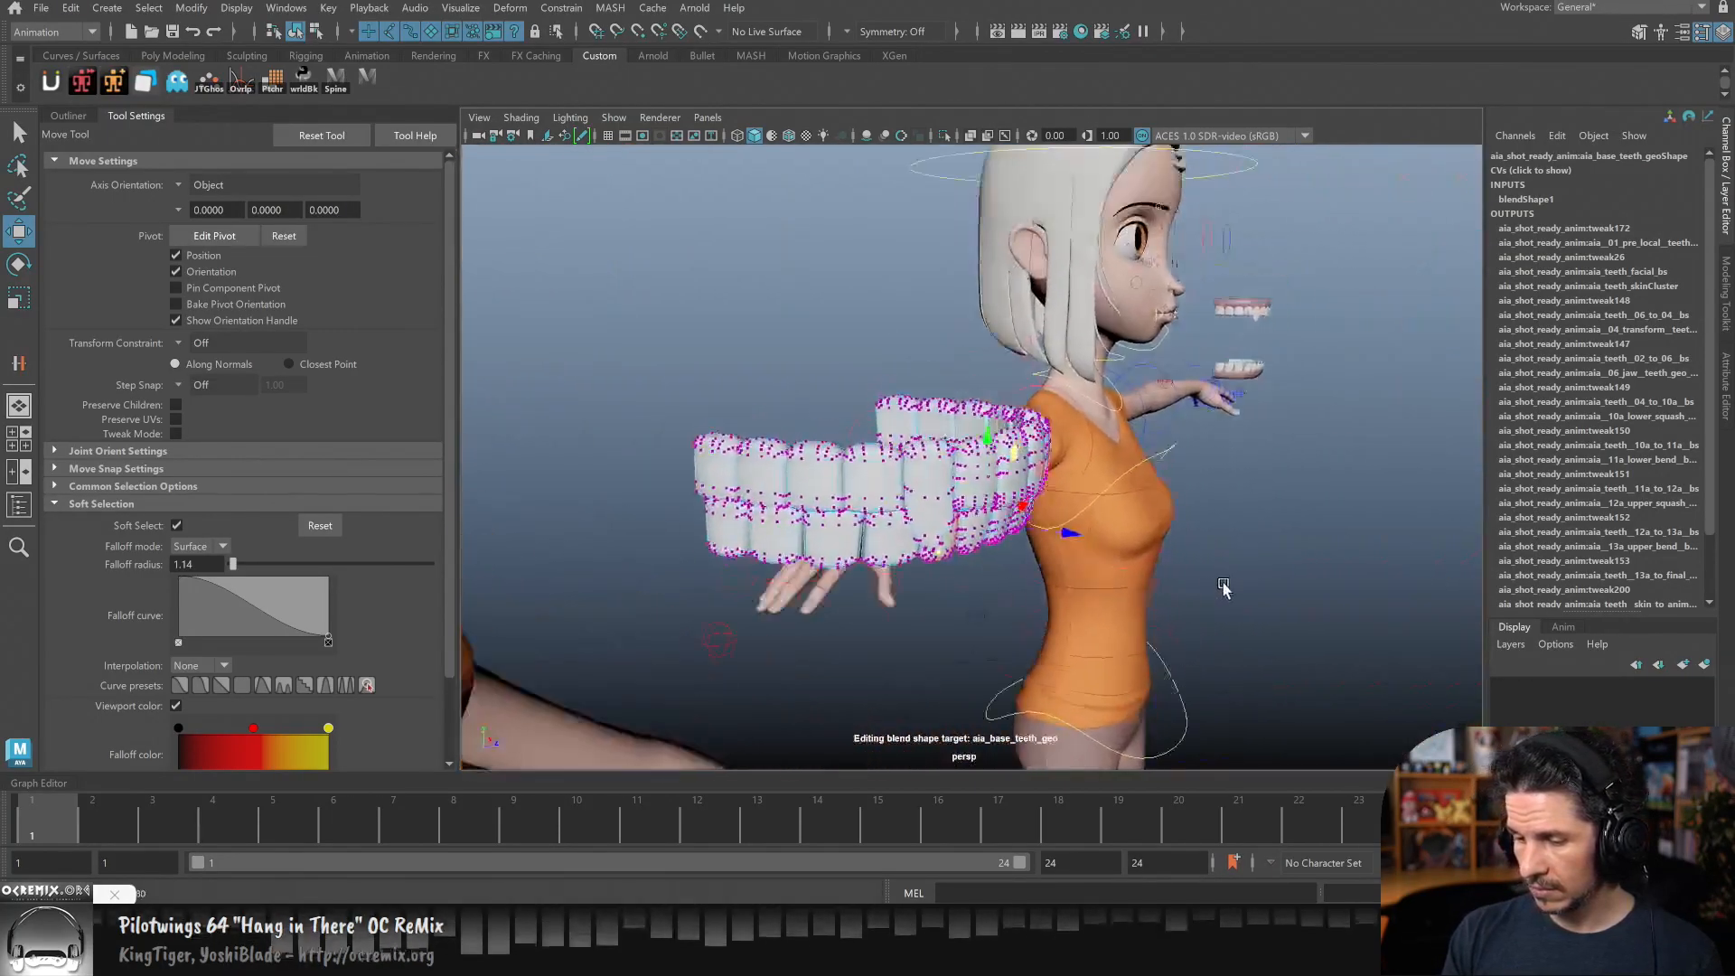
pyautogui.keyDown('alt'); pyautogui.moveTo(1224, 588); pyautogui.dragTo(1047, 572, button='right'); pyautogui.keyUp('alt')
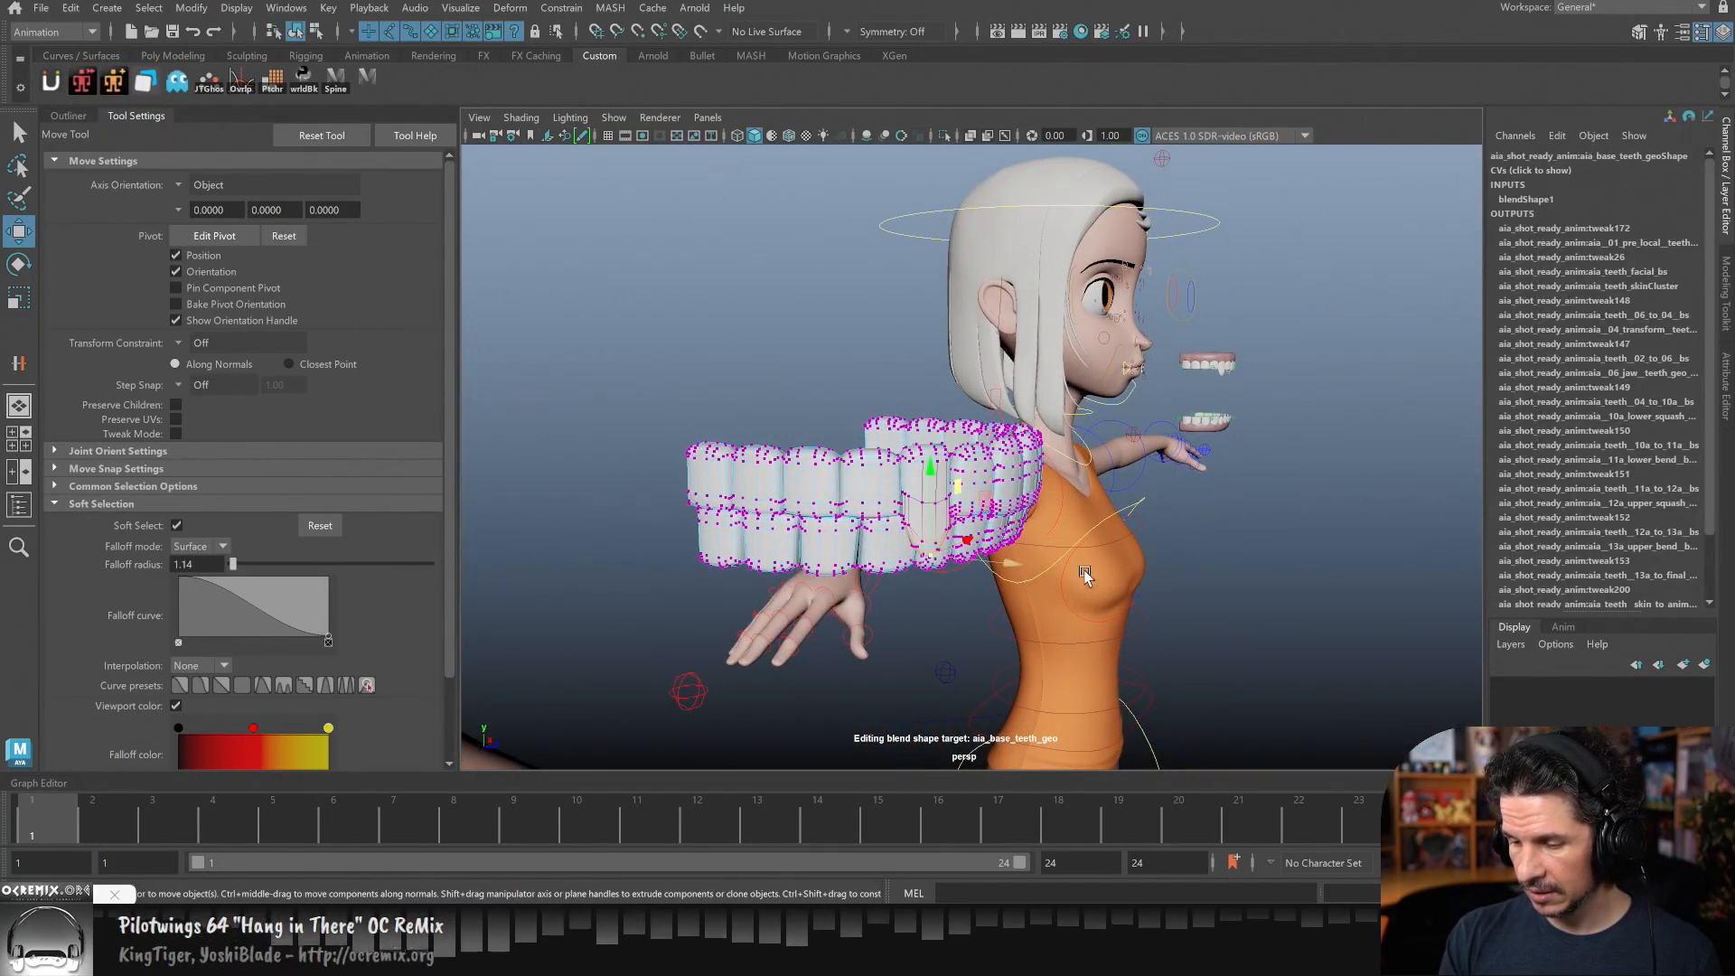
pyautogui.keyDown('alt'); pyautogui.moveTo(949, 570); pyautogui.dragTo(1270, 575); pyautogui.keyUp('alt')
pyautogui.keyDown('alt'); pyautogui.moveTo(1198, 626); pyautogui.dragTo(1073, 635); pyautogui.keyUp('alt')
# - Put the Shape Editor out of the way and pull both canine tips forward so the fangs stick out like tusks
pyautogui.click(578, 956)
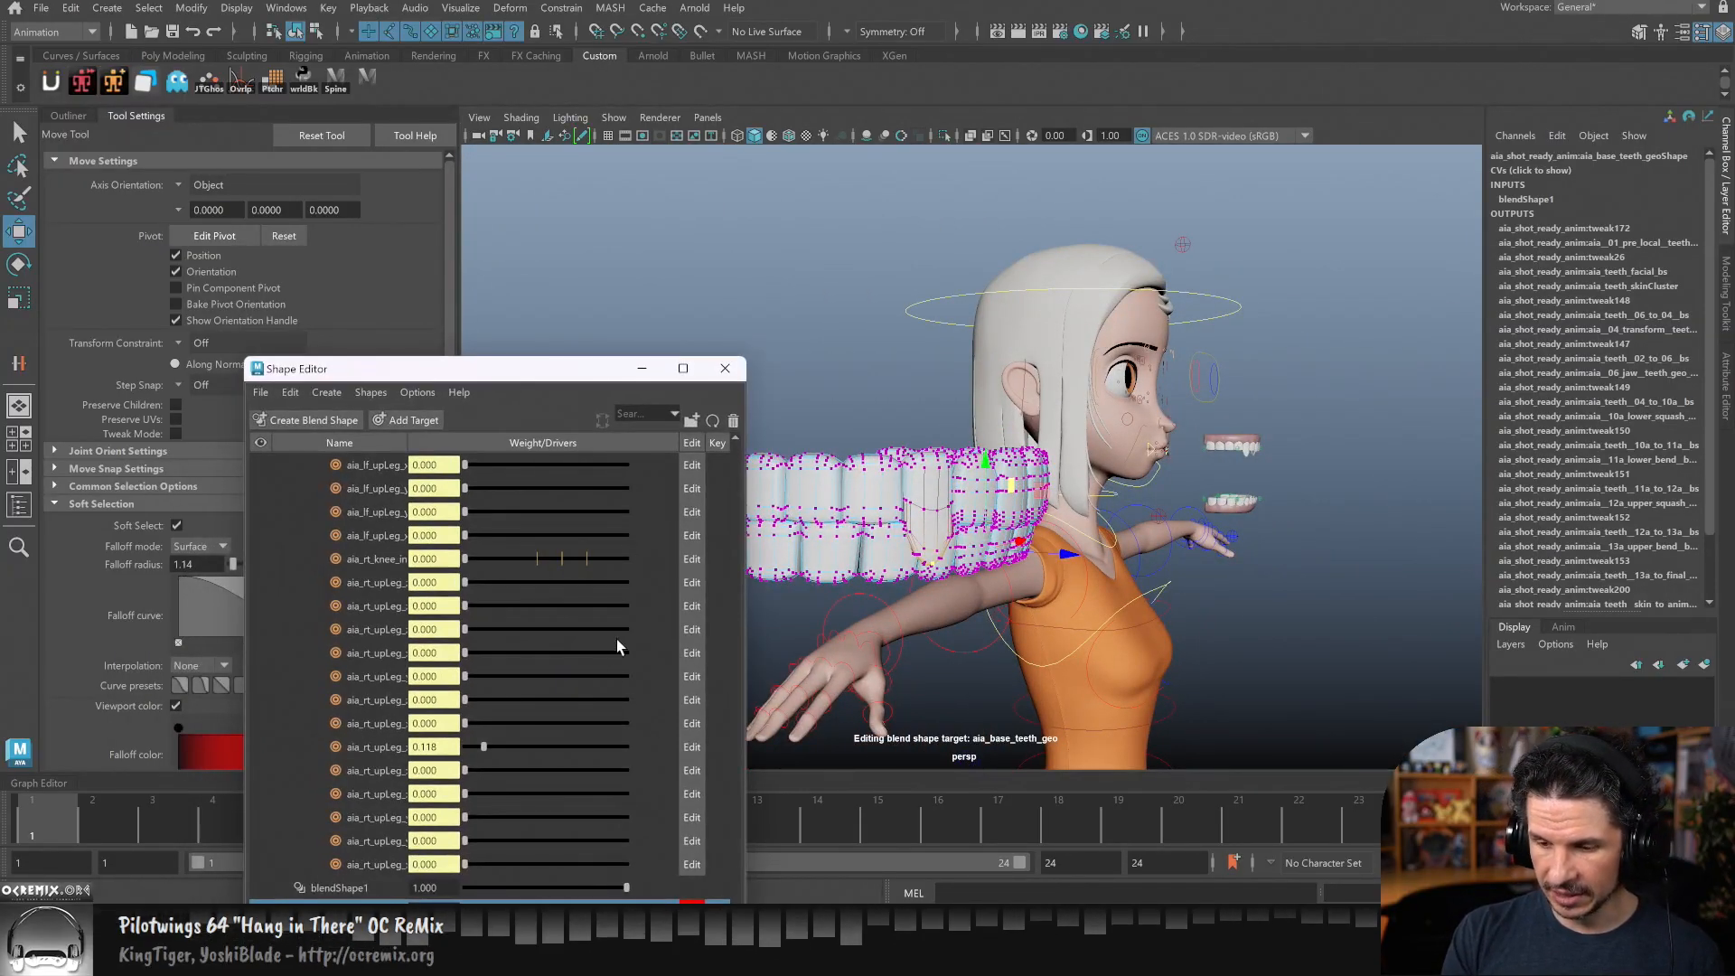
pyautogui.moveTo(581, 375); pyautogui.dragTo(388, 398)
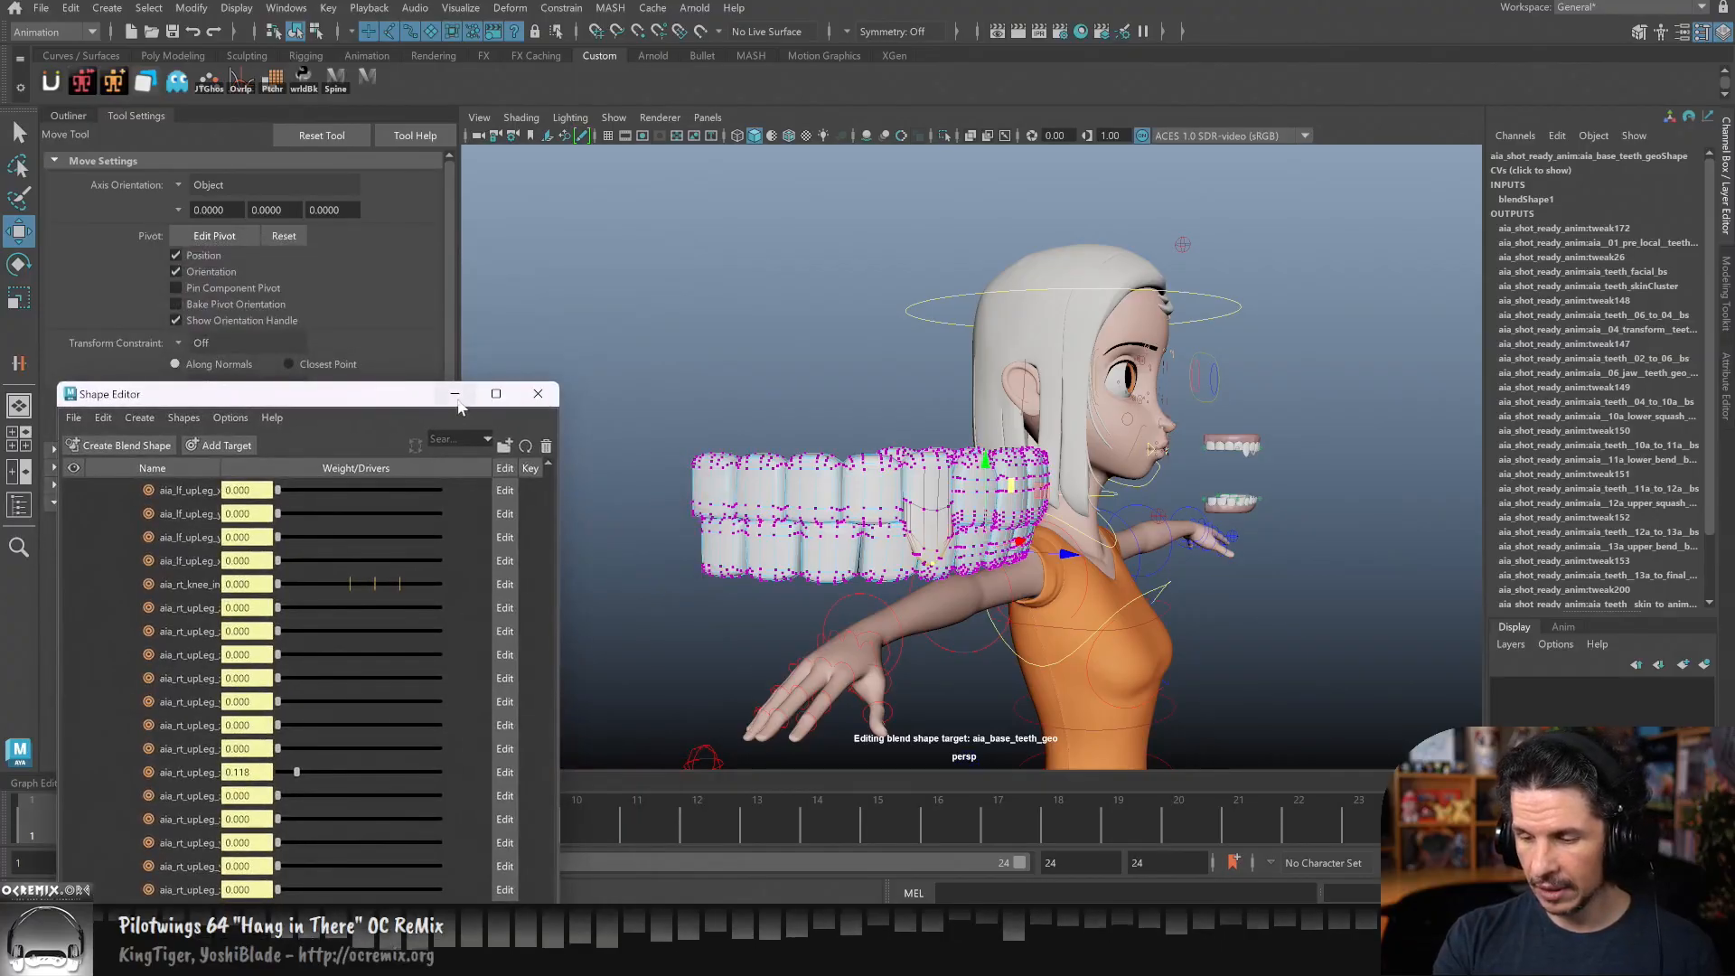
pyautogui.click(459, 395)
pyautogui.keyDown('alt'); pyautogui.moveTo(1070, 549); pyautogui.dragTo(1276, 587); pyautogui.keyUp('alt')
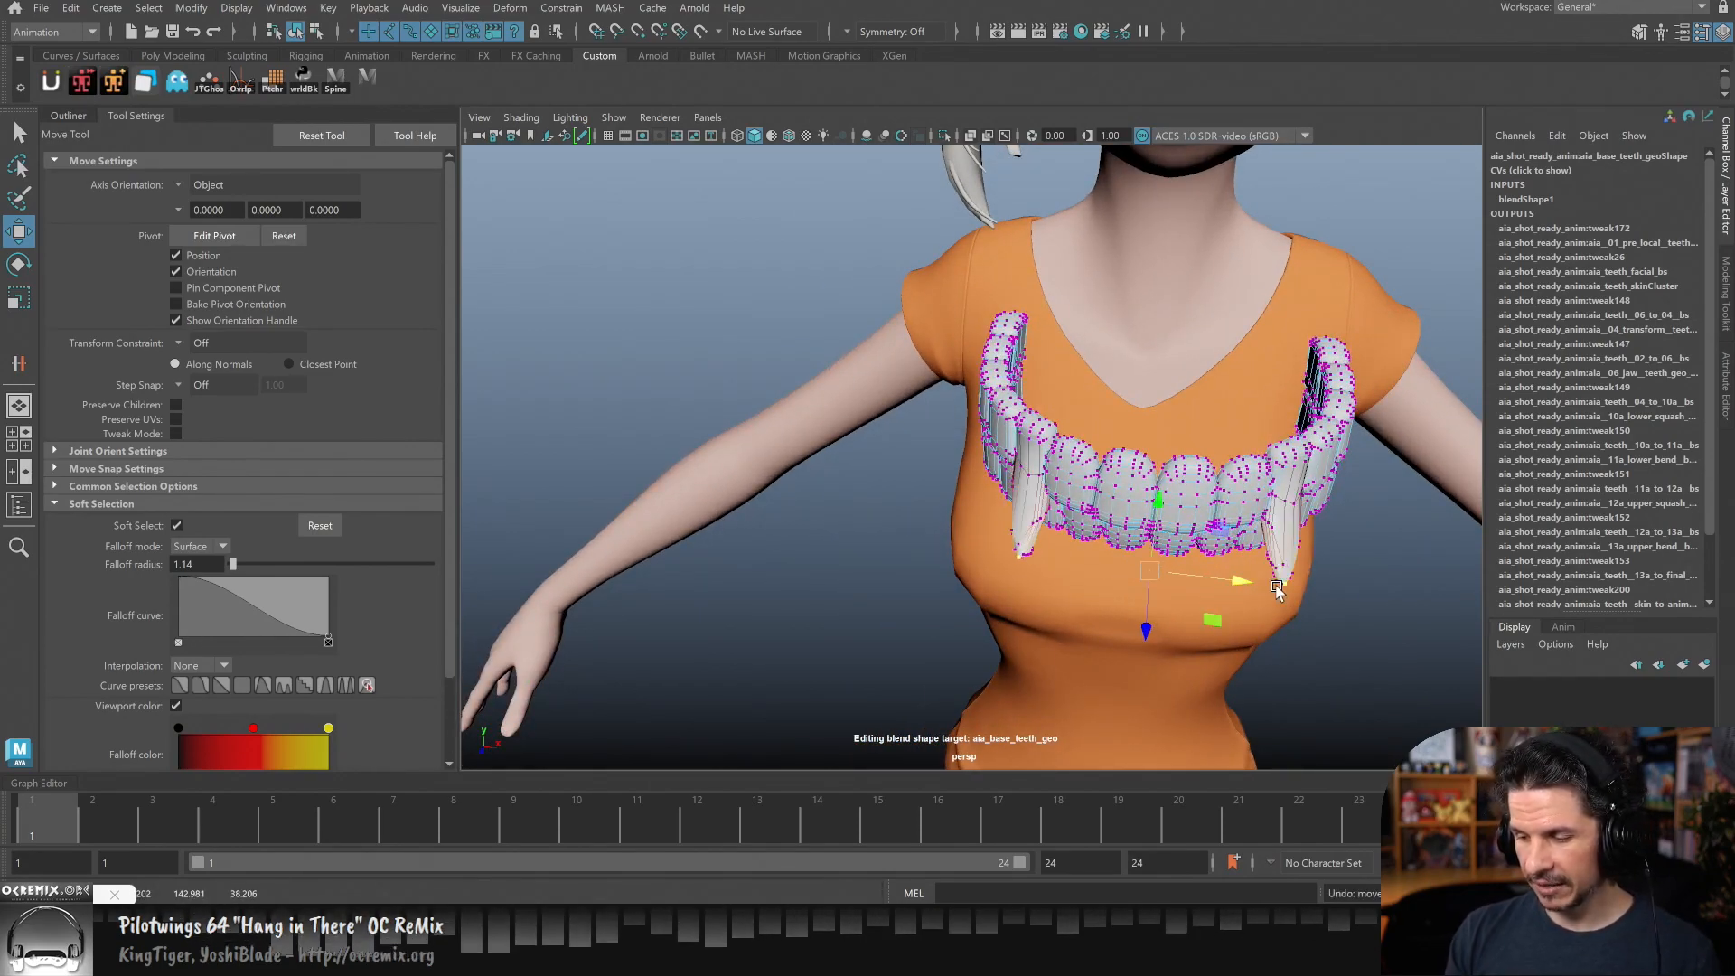
pyautogui.keyDown('alt'); pyautogui.moveTo(1211, 641); pyautogui.dragTo(1315, 622); pyautogui.keyUp('alt')
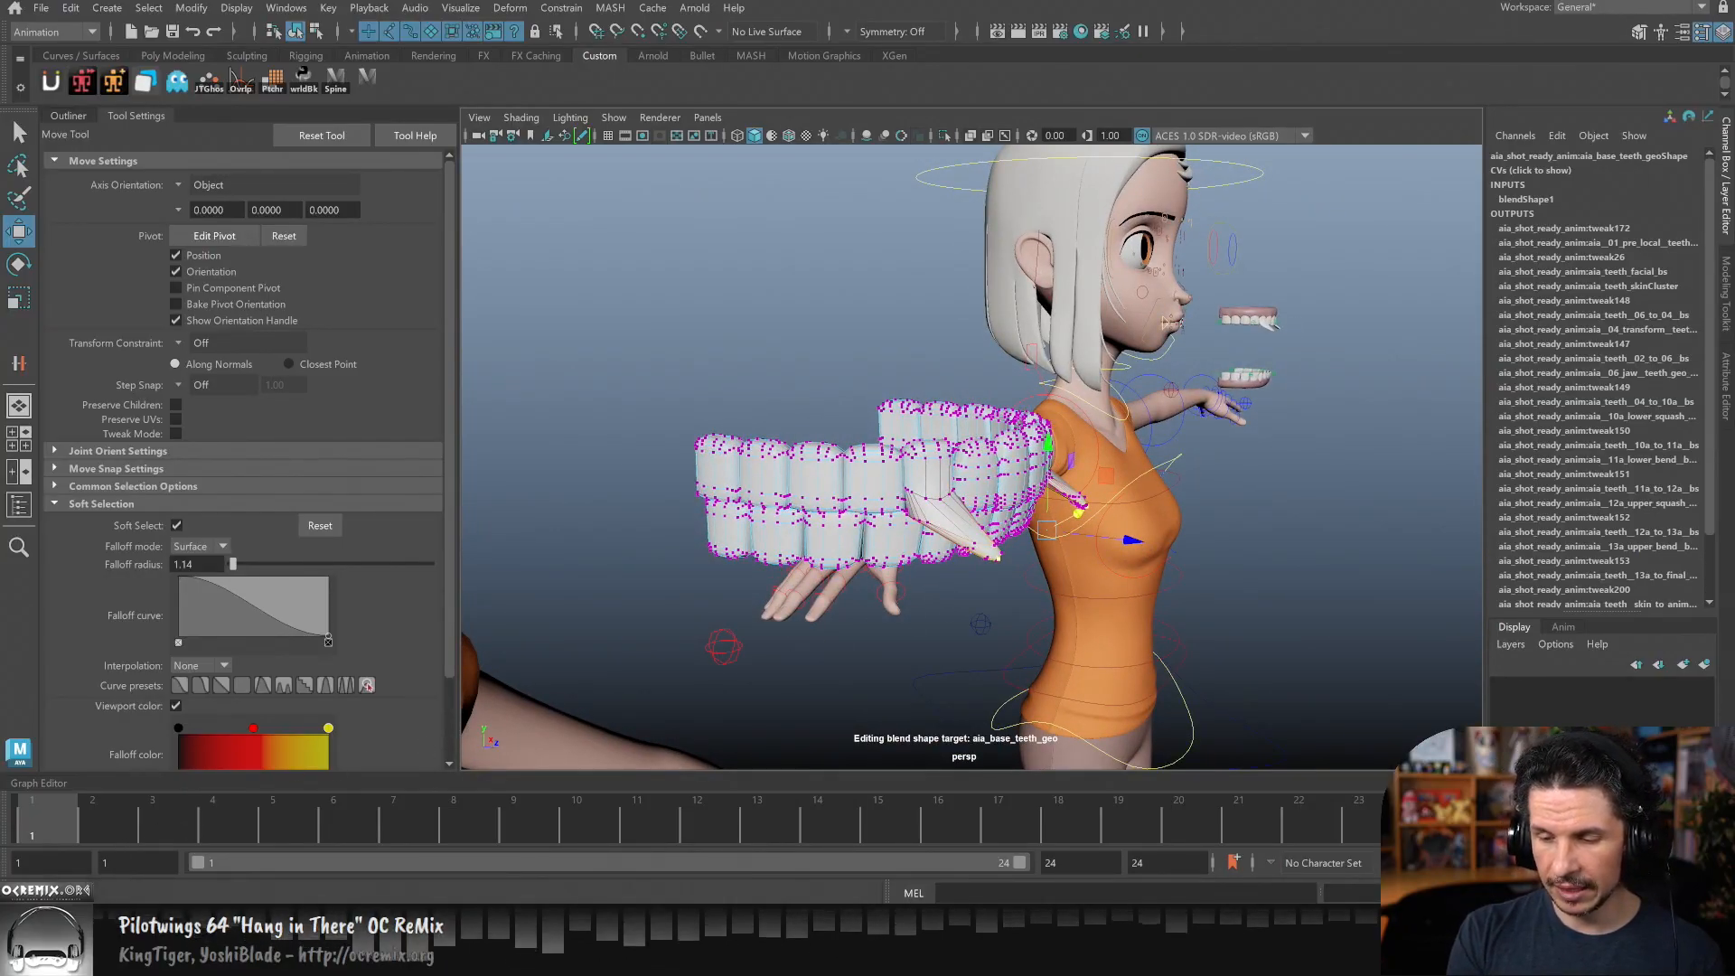
# - Set the base teeth blend shape target's weight to 0.922 and close the Shape Editor
pyautogui.moveTo(385, 403); pyautogui.dragTo(382, 169)
pyautogui.moveTo(434, 706)
pyautogui.mouseDown()
pyautogui.moveTo(242, 658)
pyautogui.moveTo(443, 703)
pyautogui.moveTo(296, 665)
pyautogui.moveTo(421, 706)
pyautogui.mouseUp()
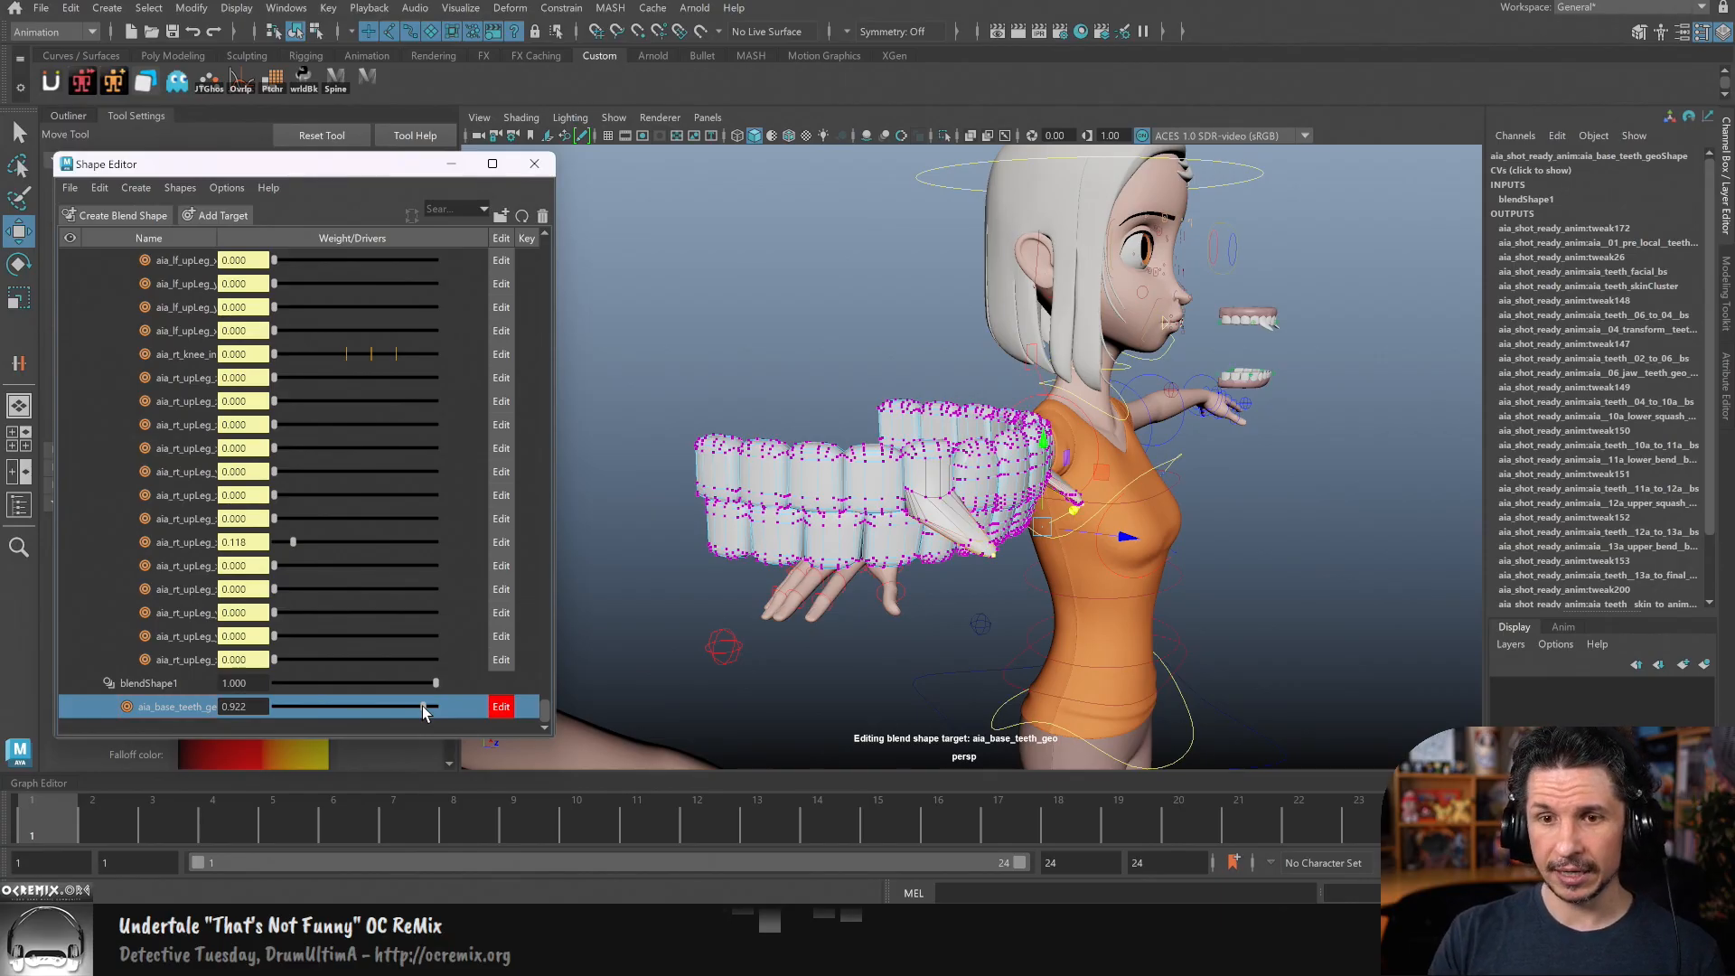
pyautogui.click(535, 164)
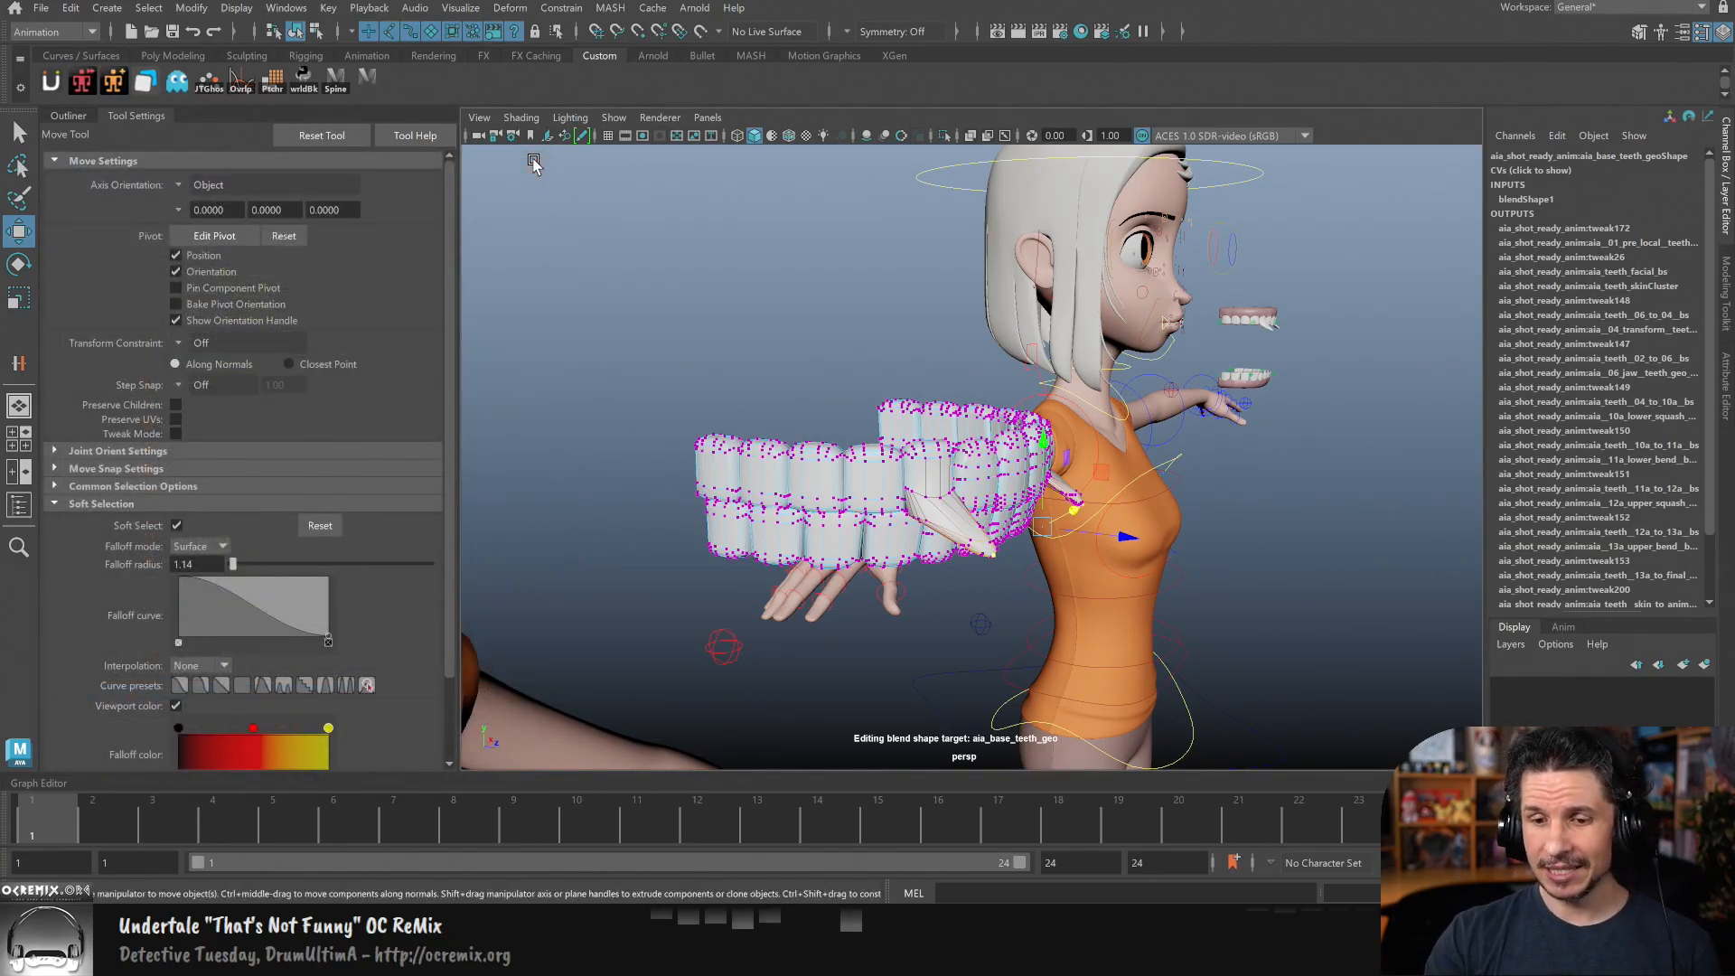
# - Collapse the Tool Settings to enlarge the viewport and bring both characters into view
pyautogui.click(154, 105)
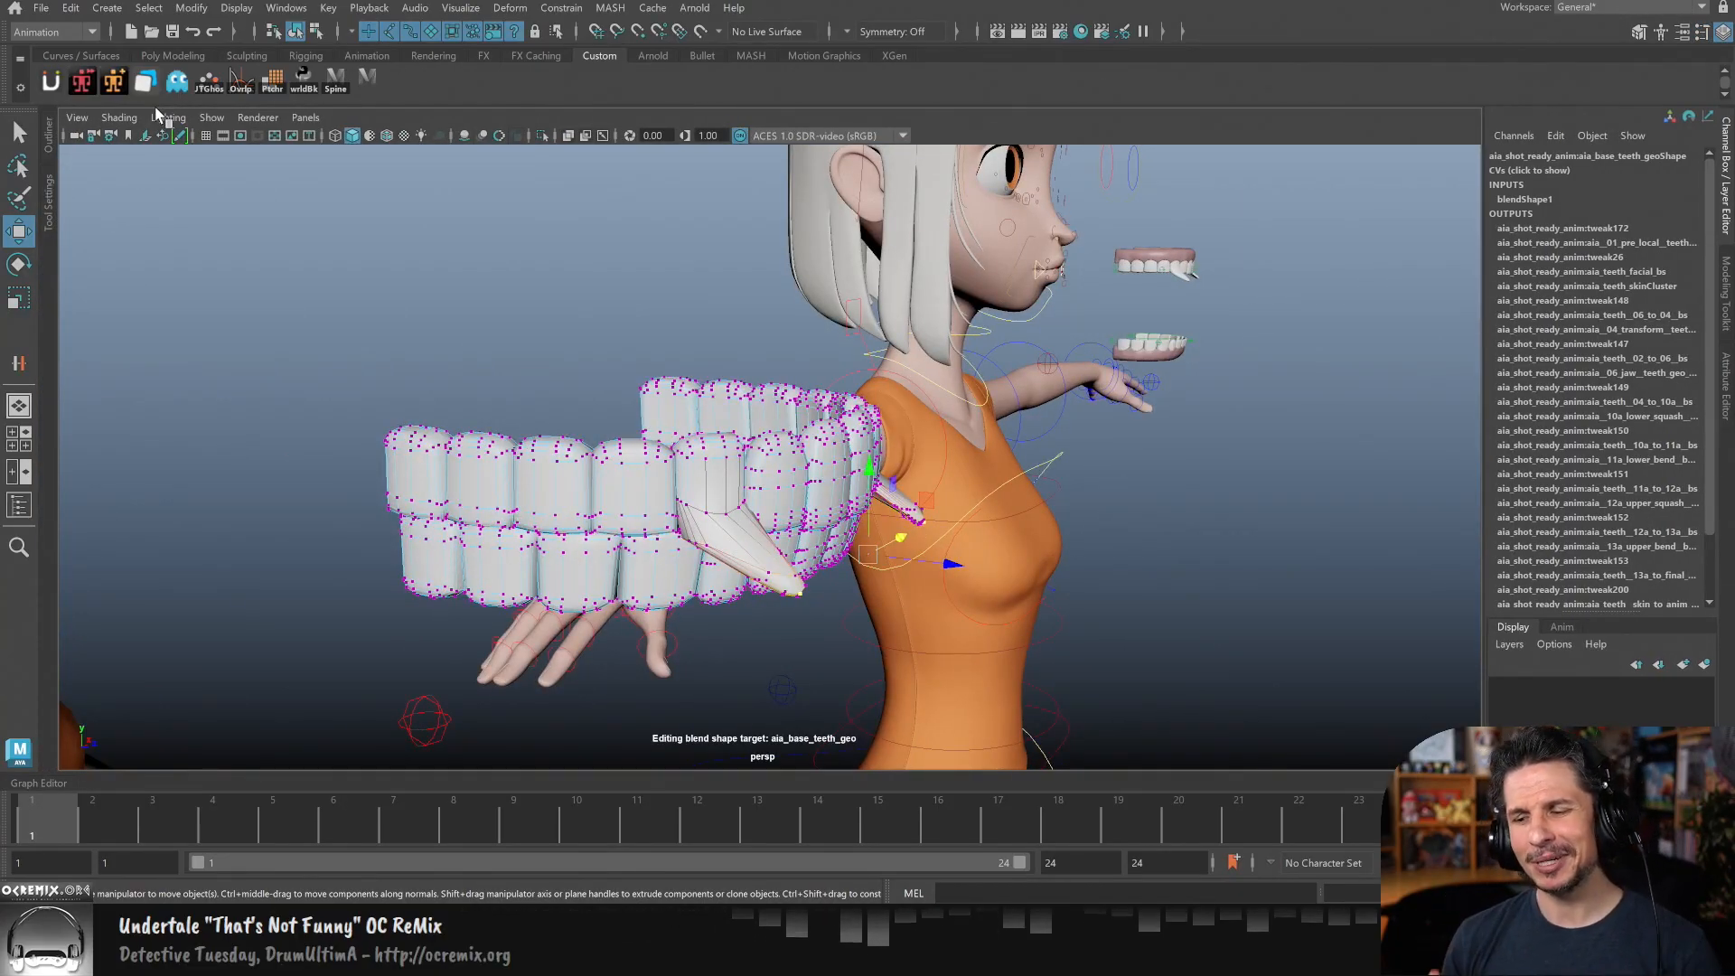
pyautogui.keyDown('alt'); pyautogui.moveTo(1316, 516); pyautogui.dragTo(1058, 500, button='right'); pyautogui.keyUp('alt')
pyautogui.keyDown('alt'); pyautogui.moveTo(1446, 512); pyautogui.dragTo(1272, 470); pyautogui.keyUp('alt')
pyautogui.keyDown('alt'); pyautogui.moveTo(1271, 470); pyautogui.dragTo(949, 450, button='right'); pyautogui.keyUp('alt')
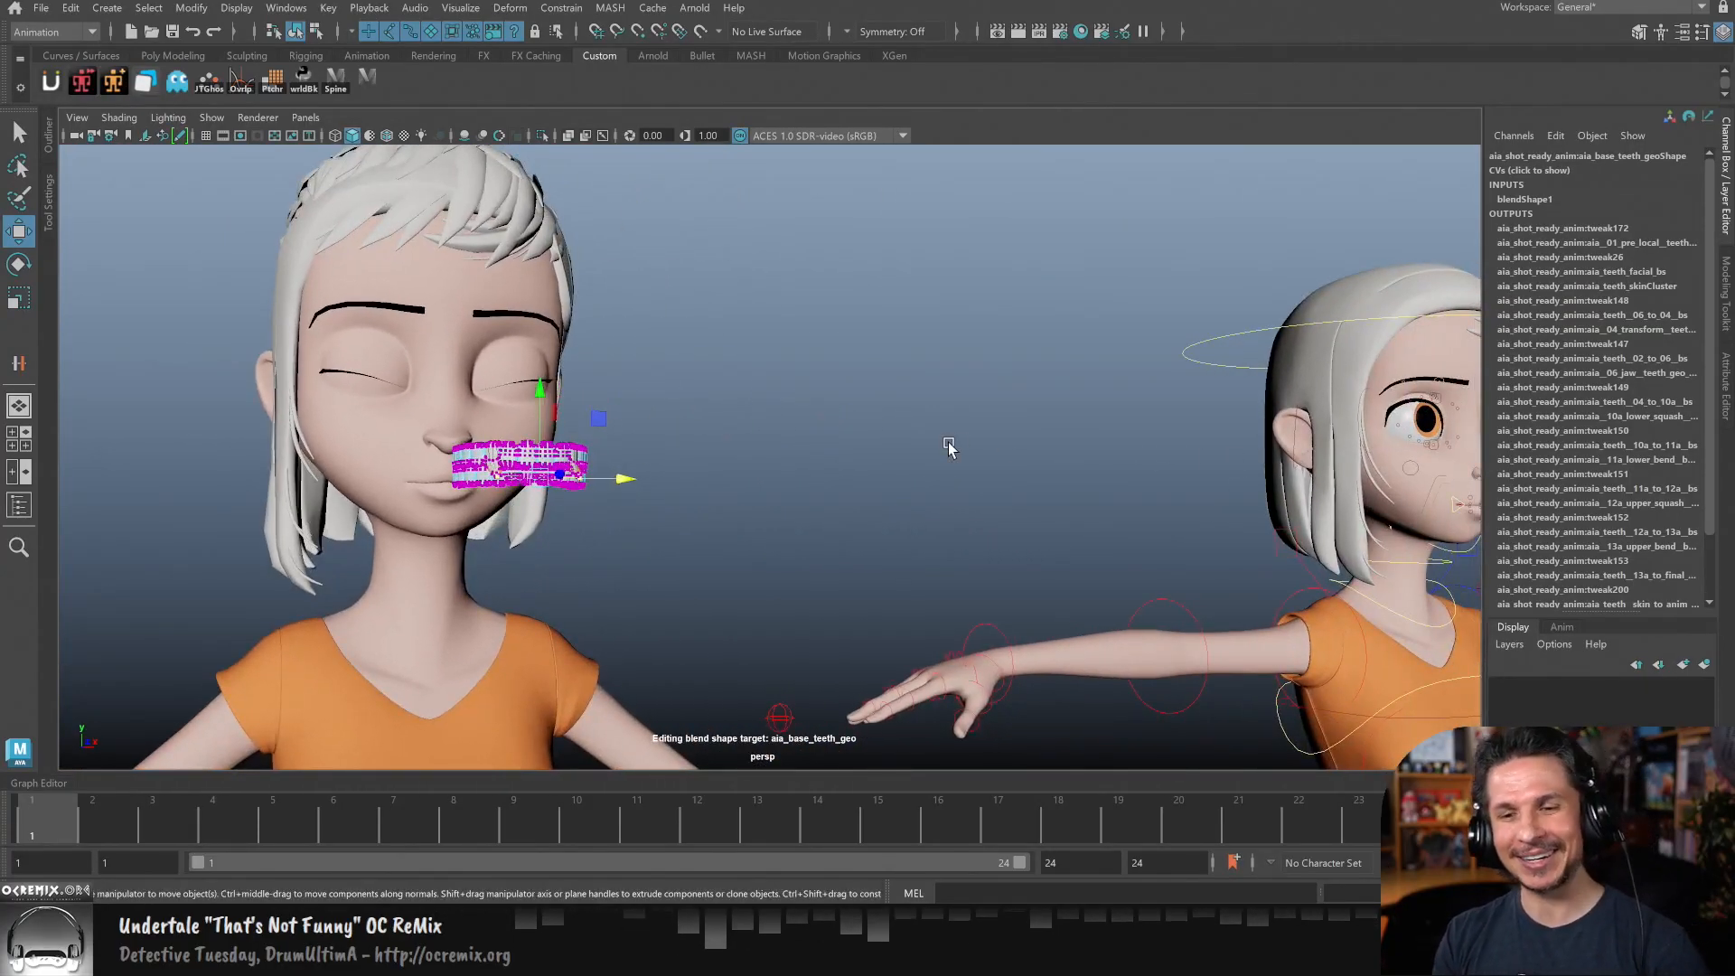